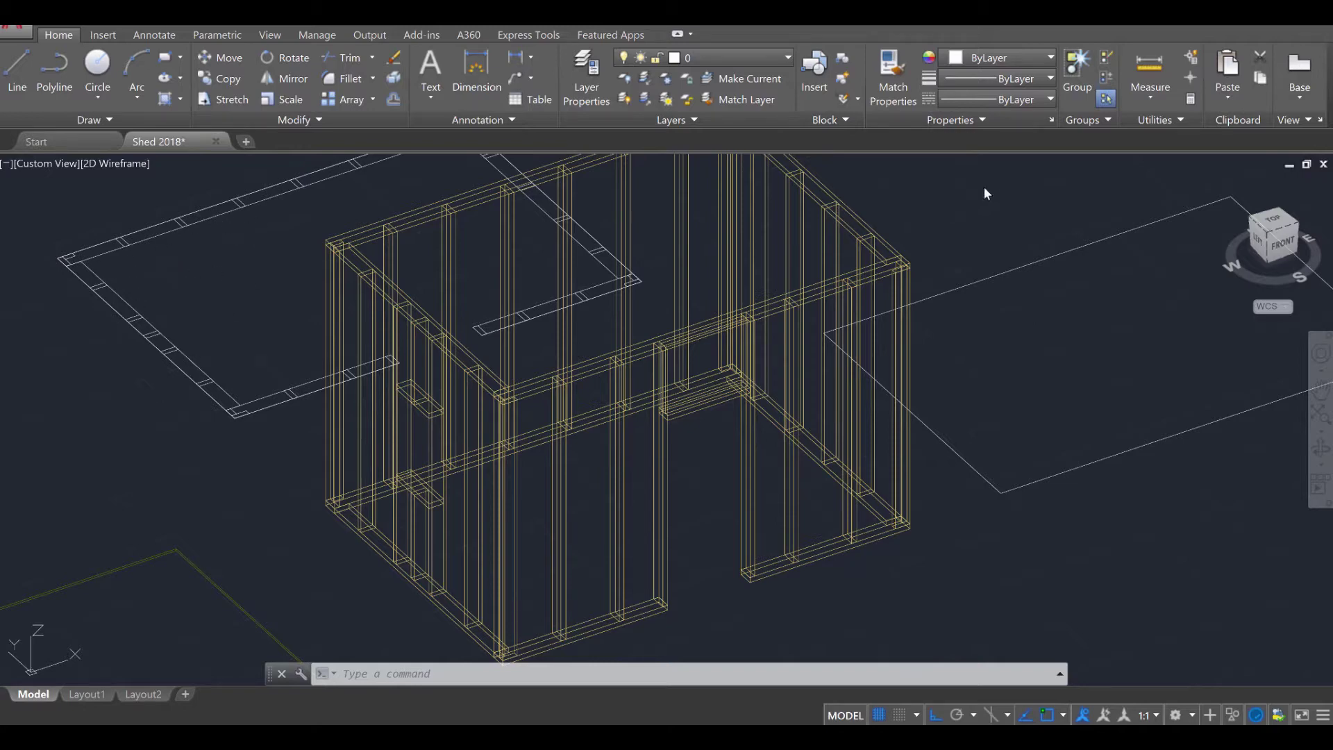
In the top view, draw a rectangle about 2.83 by 0.5 across the door opening in the plan's lower wall
click(1268, 233)
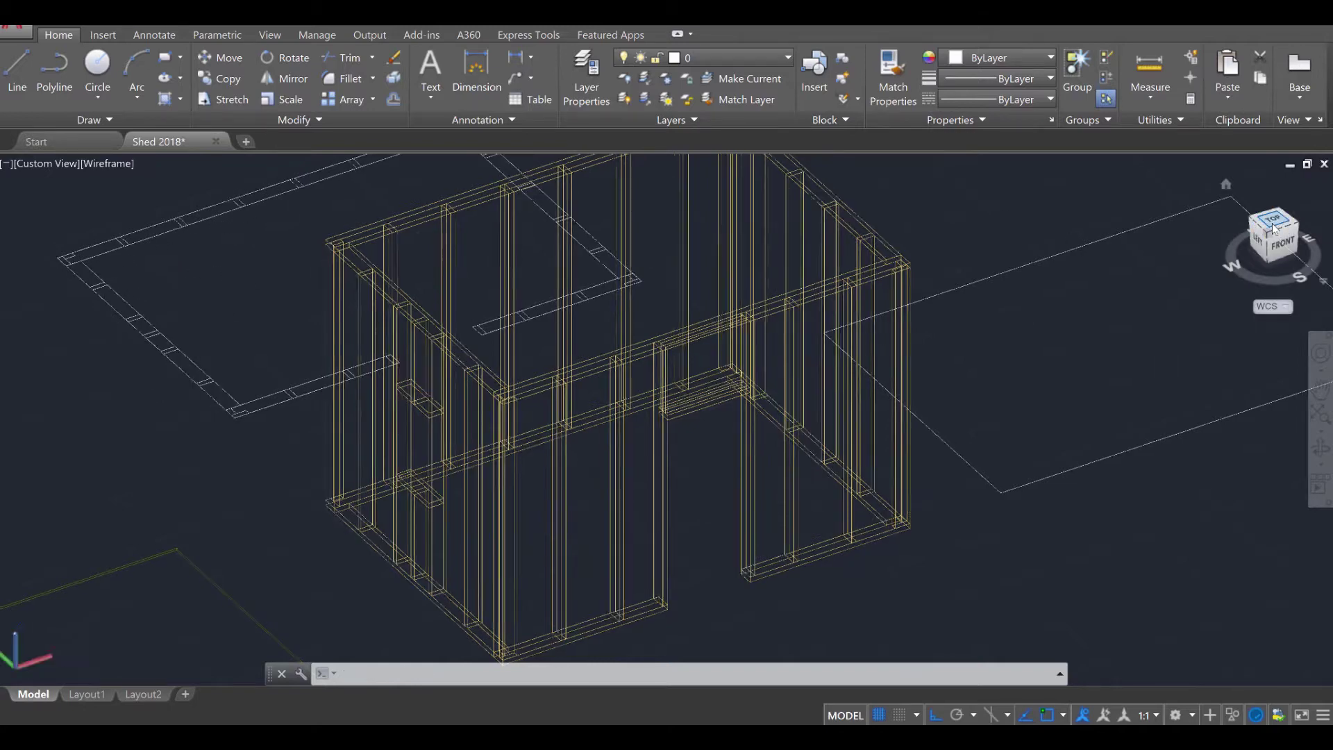
scroll(380, 381, up, 10)
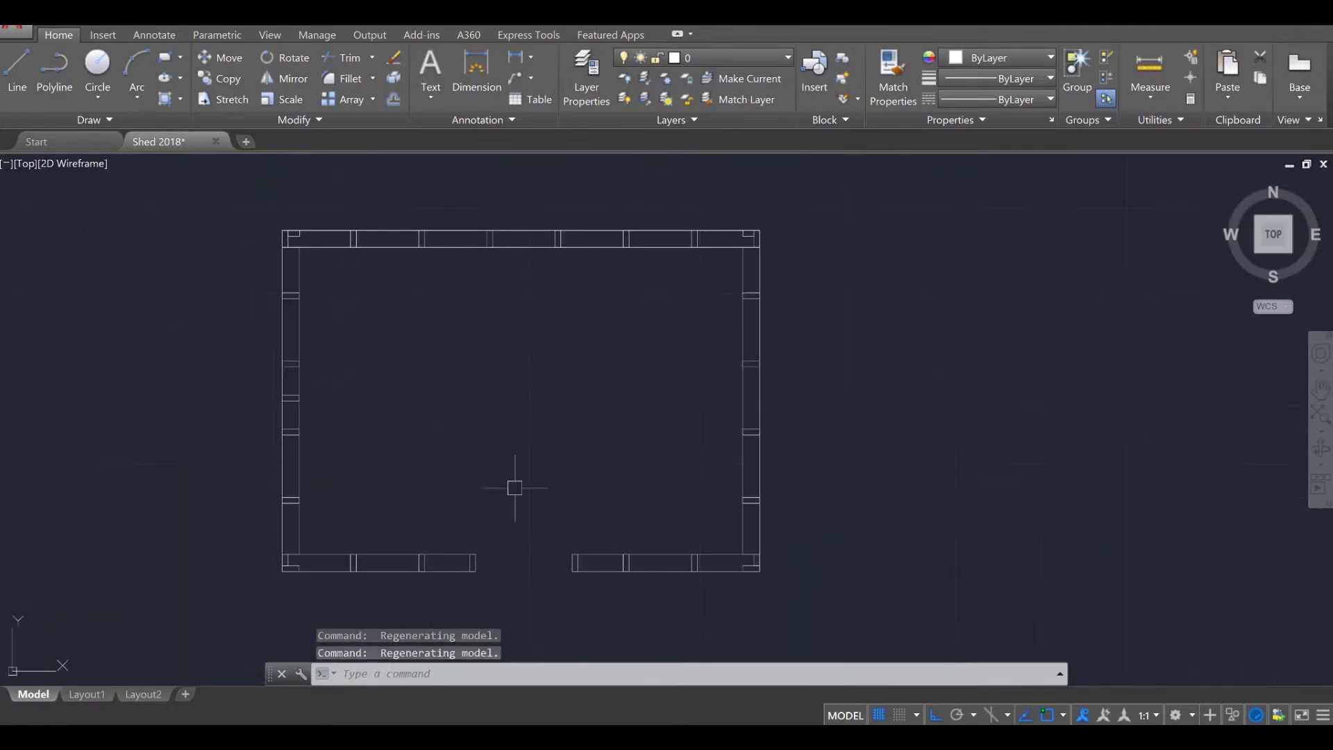
key(Return)
scroll(494, 570, up, 2)
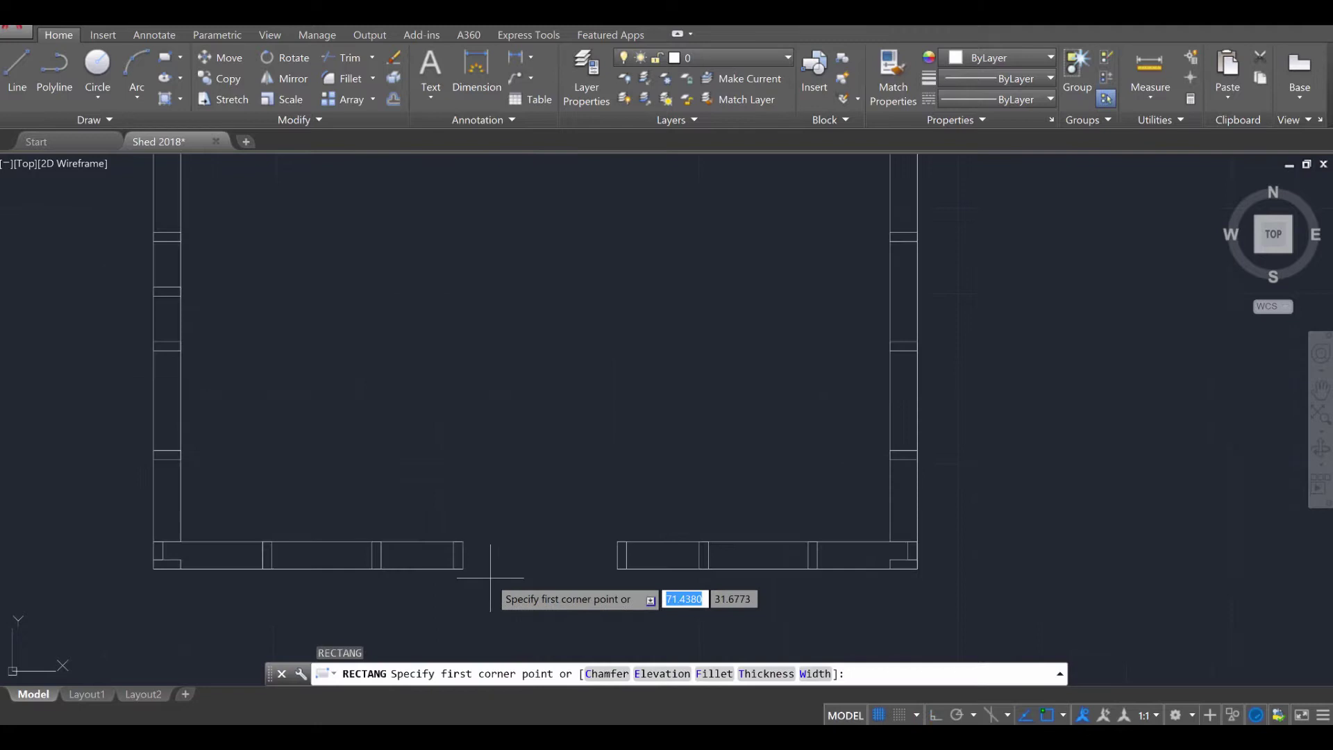
click(463, 542)
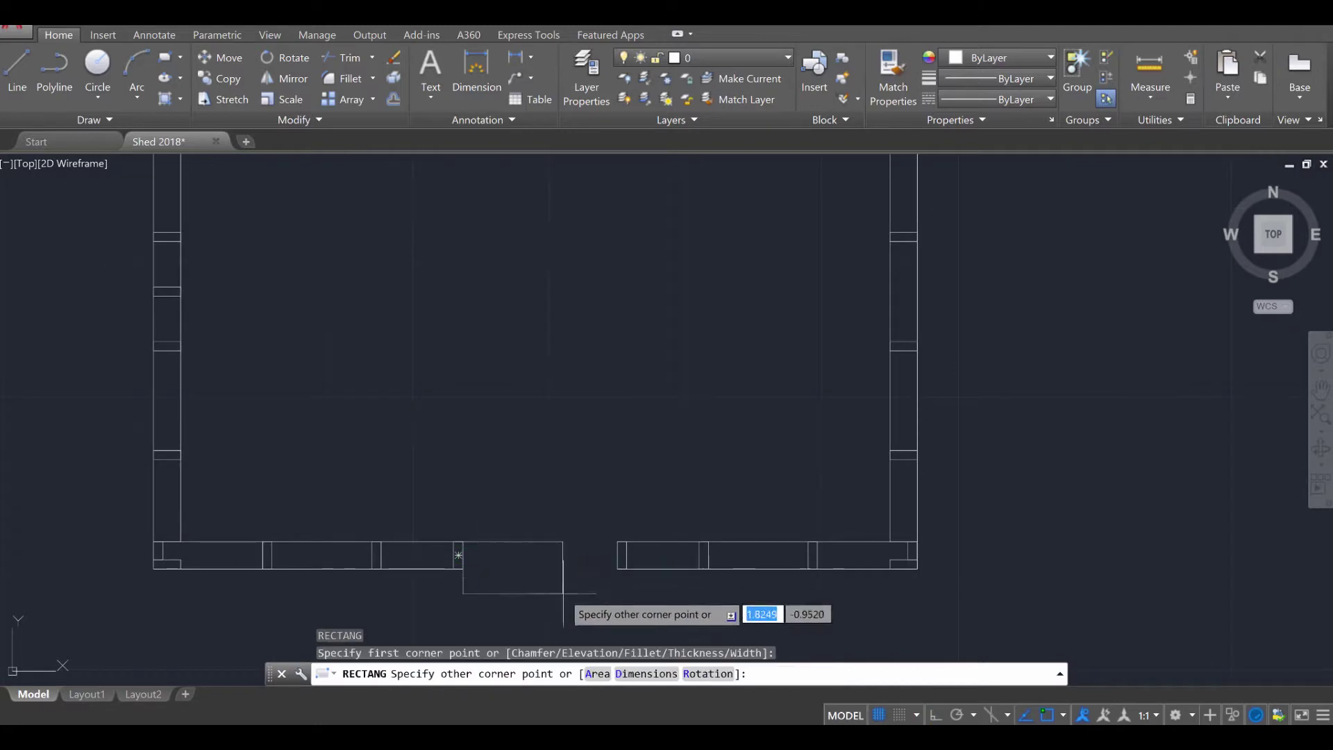
click(618, 569)
scroll(617, 428, down, 2)
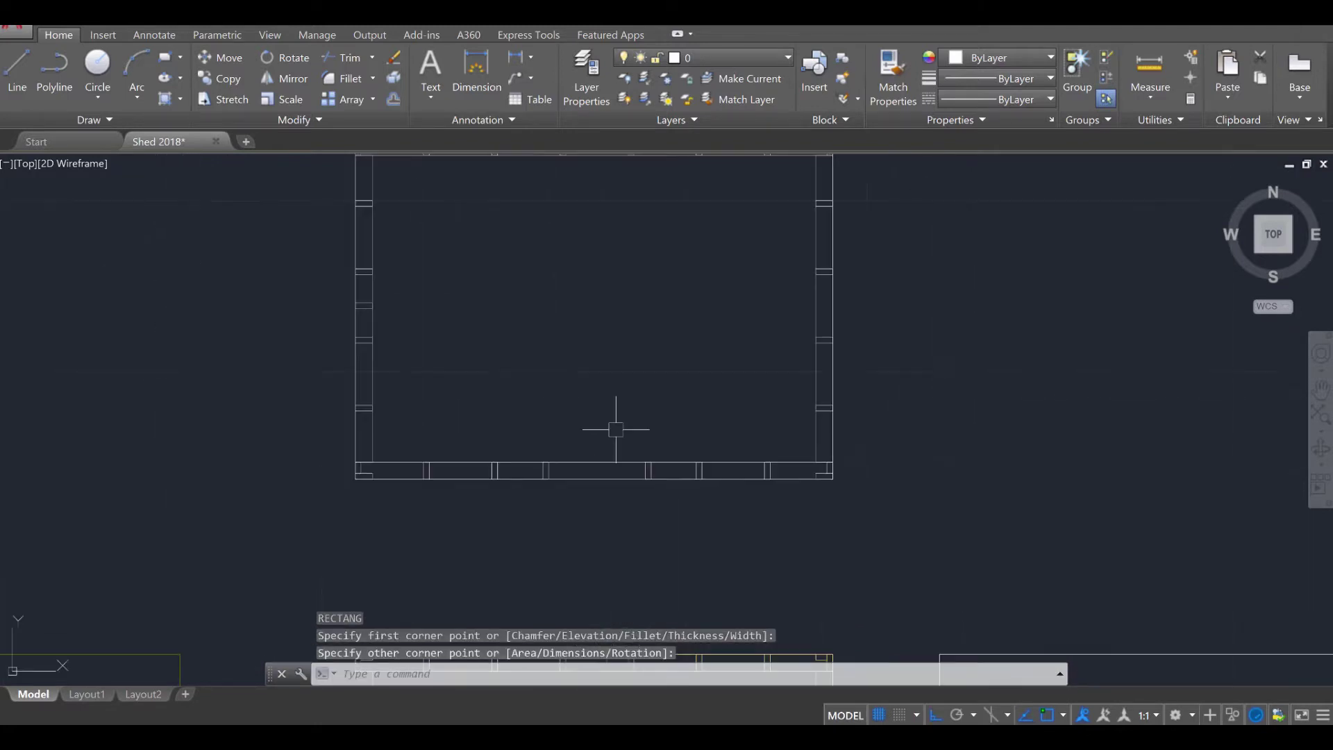
middle_drag(561, 288, 533, 372)
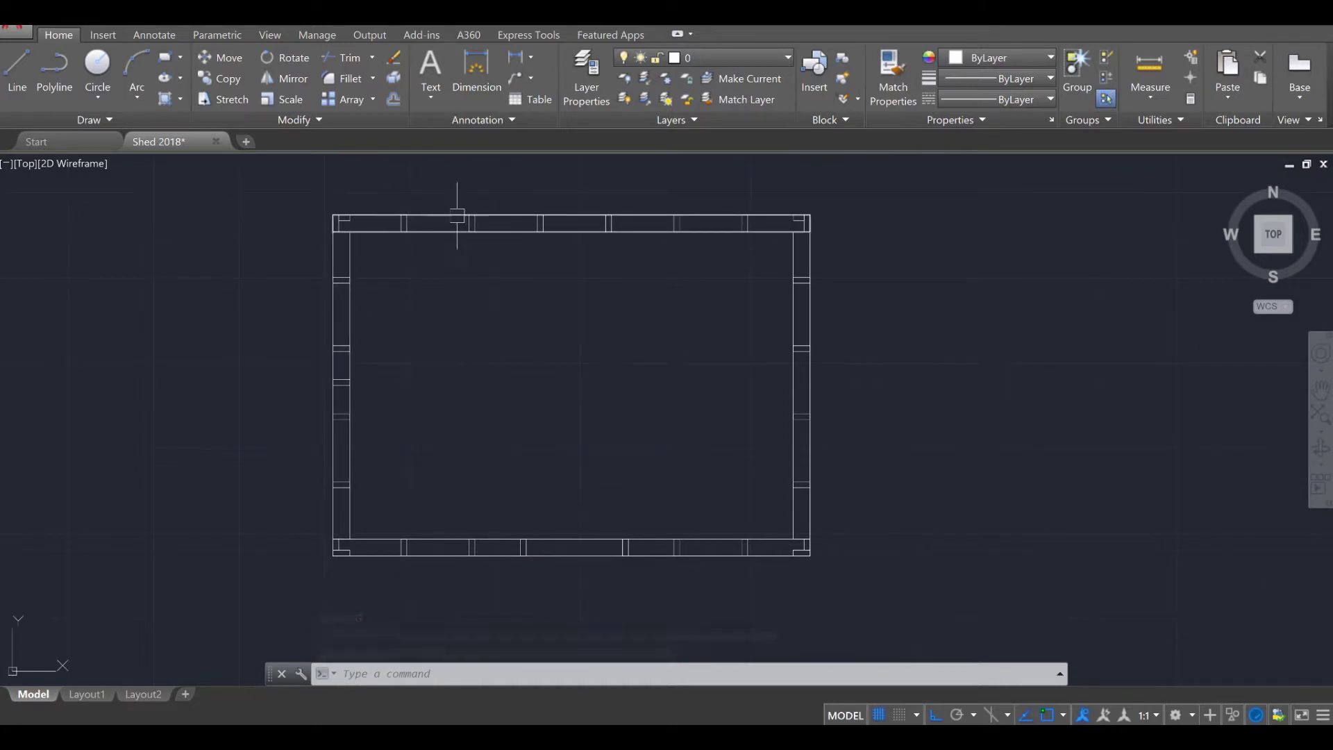
With the whole shed plan as cutting edges, trim the wall lines crossing the two lower studs of the right wall
key(Escape)
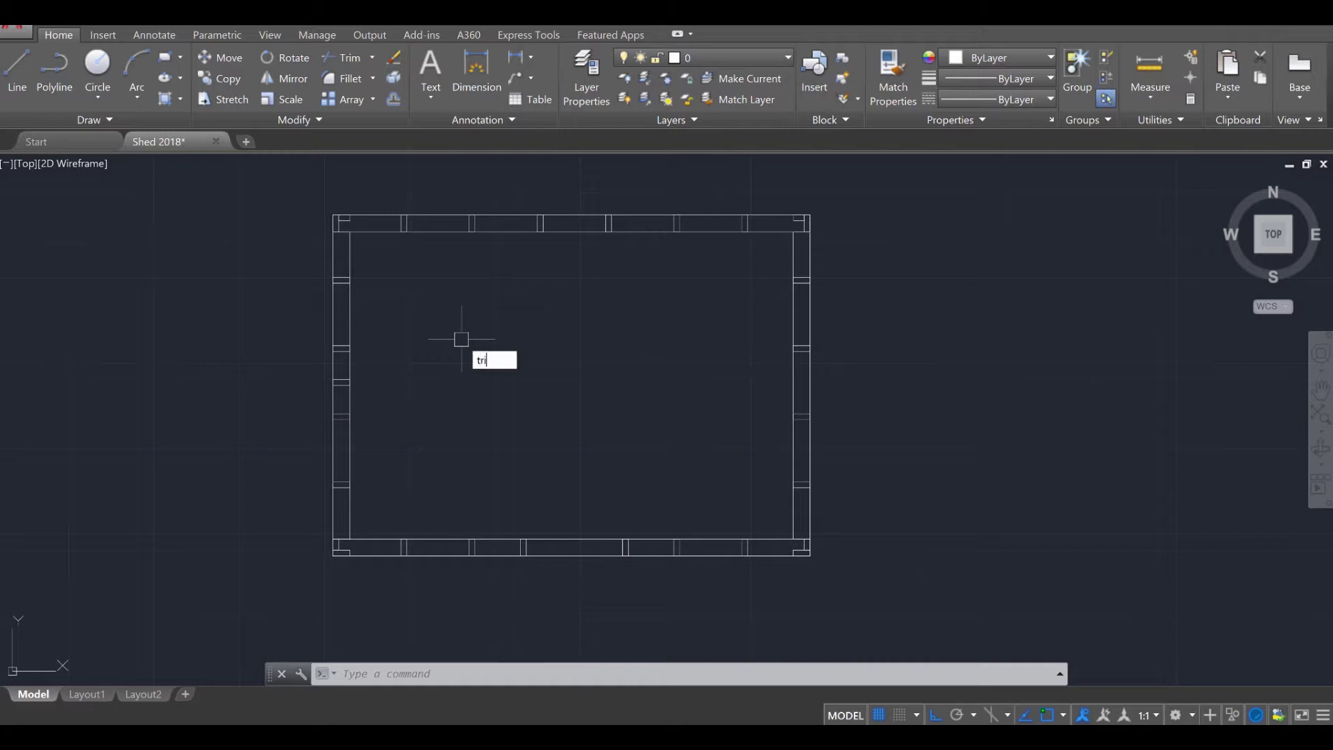
key(BackSpace)
key(BackSpace)
text(m)
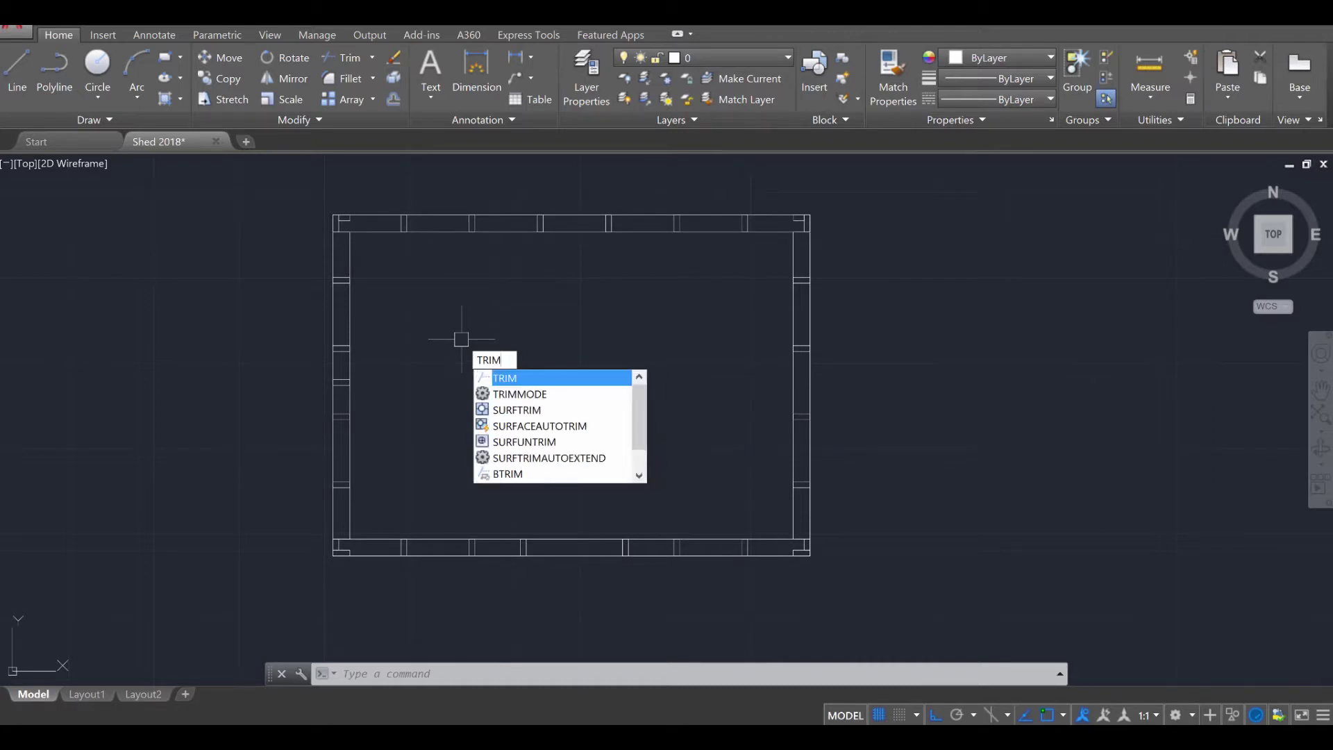
key(Return)
click(279, 184)
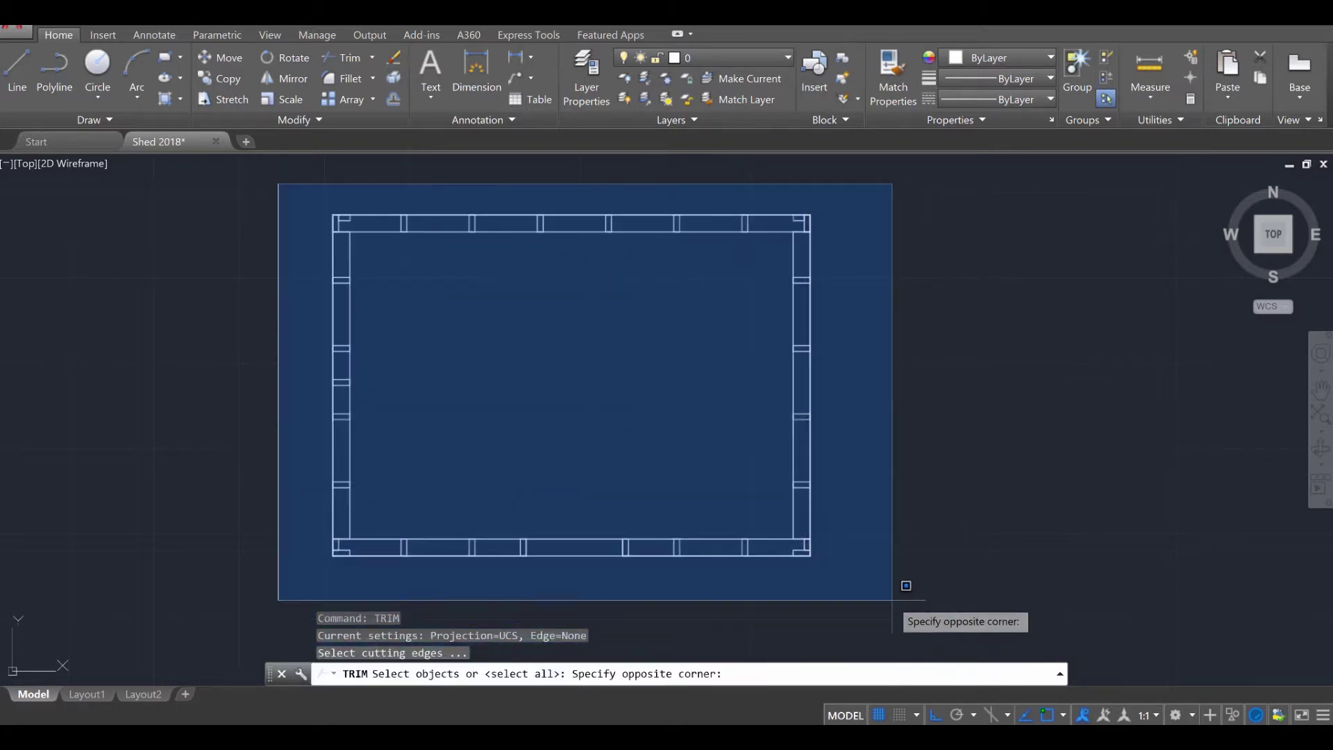
click(900, 576)
key(Return)
scroll(870, 537, up, 5)
click(761, 412)
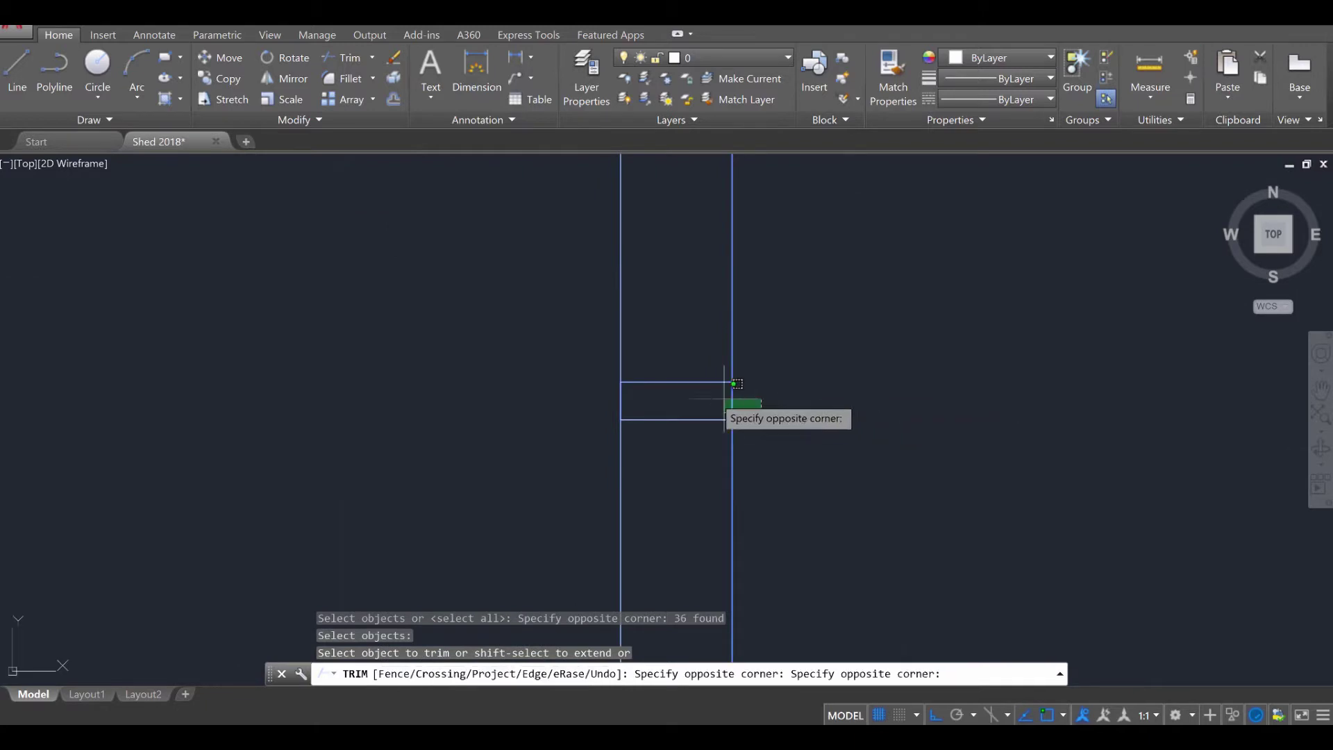
click(609, 389)
scroll(712, 336, down, 3)
scroll(723, 440, up, 3)
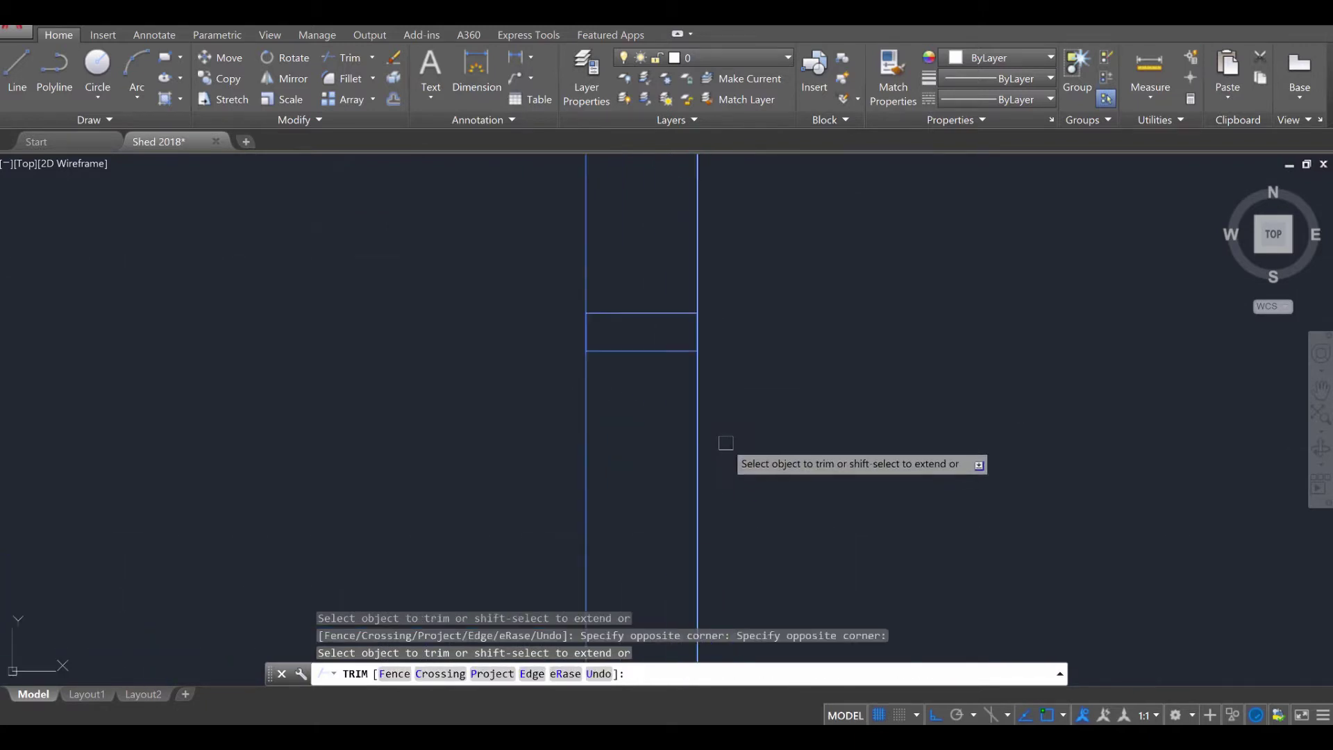
click(725, 343)
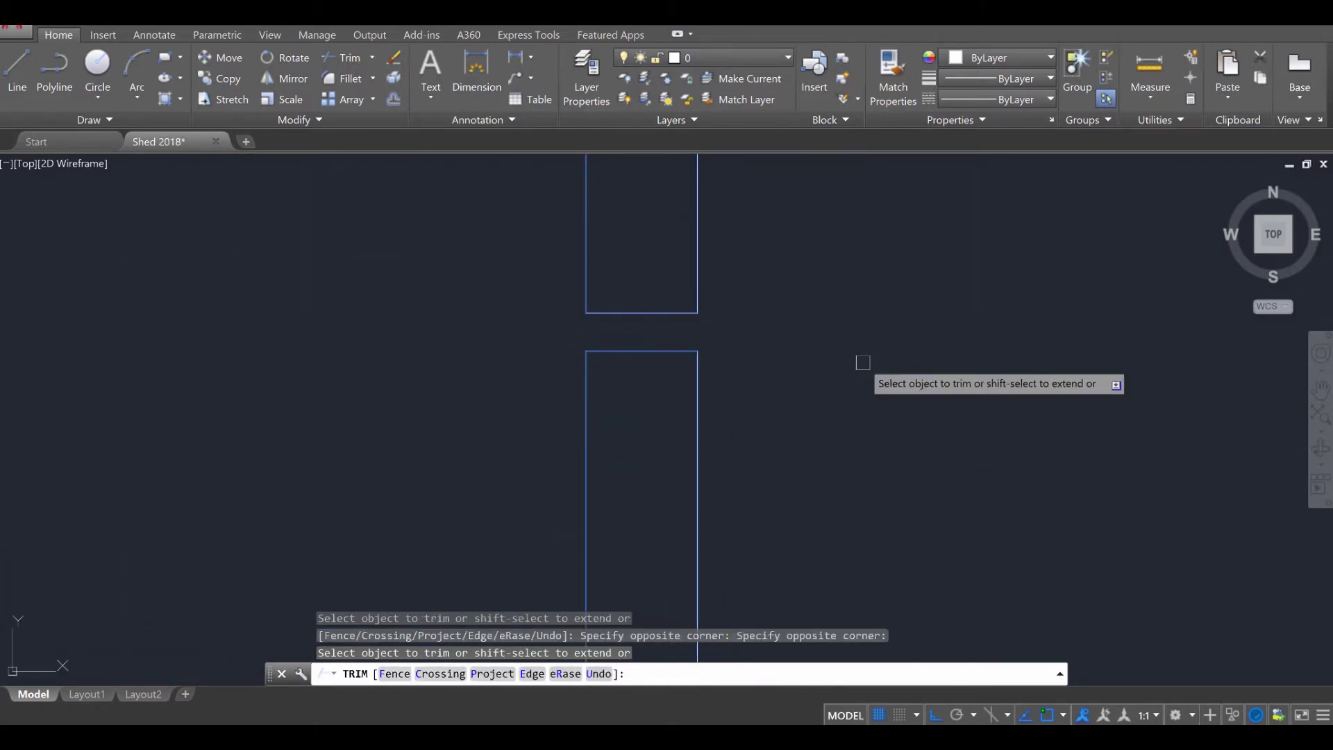
Trim the wall lines across the two upper studs of the plan's right wall
scroll(858, 360, down, 4)
middle_drag(836, 345, 812, 522)
scroll(798, 369, up, 2)
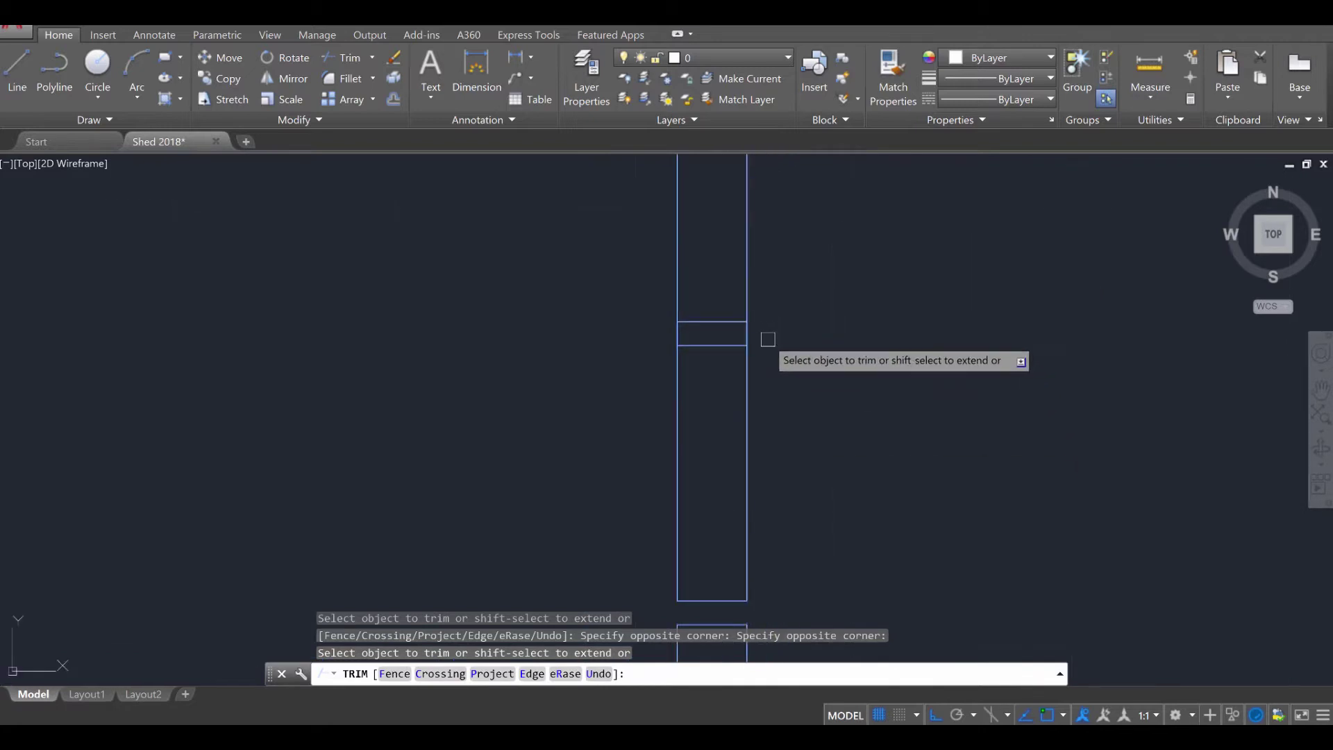
click(763, 335)
click(635, 336)
scroll(781, 299, down, 2)
middle_drag(818, 161, 785, 464)
scroll(751, 416, up, 2)
click(739, 466)
click(629, 459)
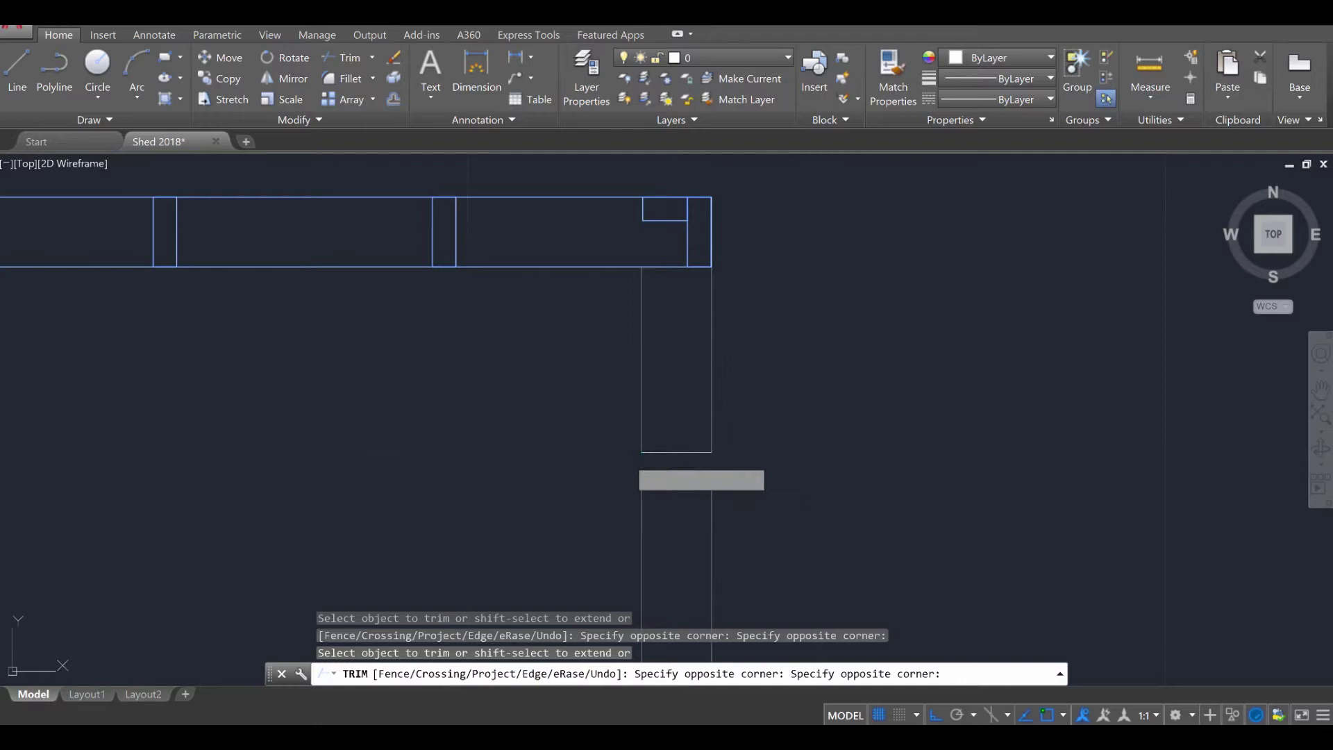
Trim the outer stud lines at the plan's upper-right corner, keeping the inner corner outline
middle_drag(789, 212, 775, 350)
scroll(762, 342, up, 2)
click(723, 360)
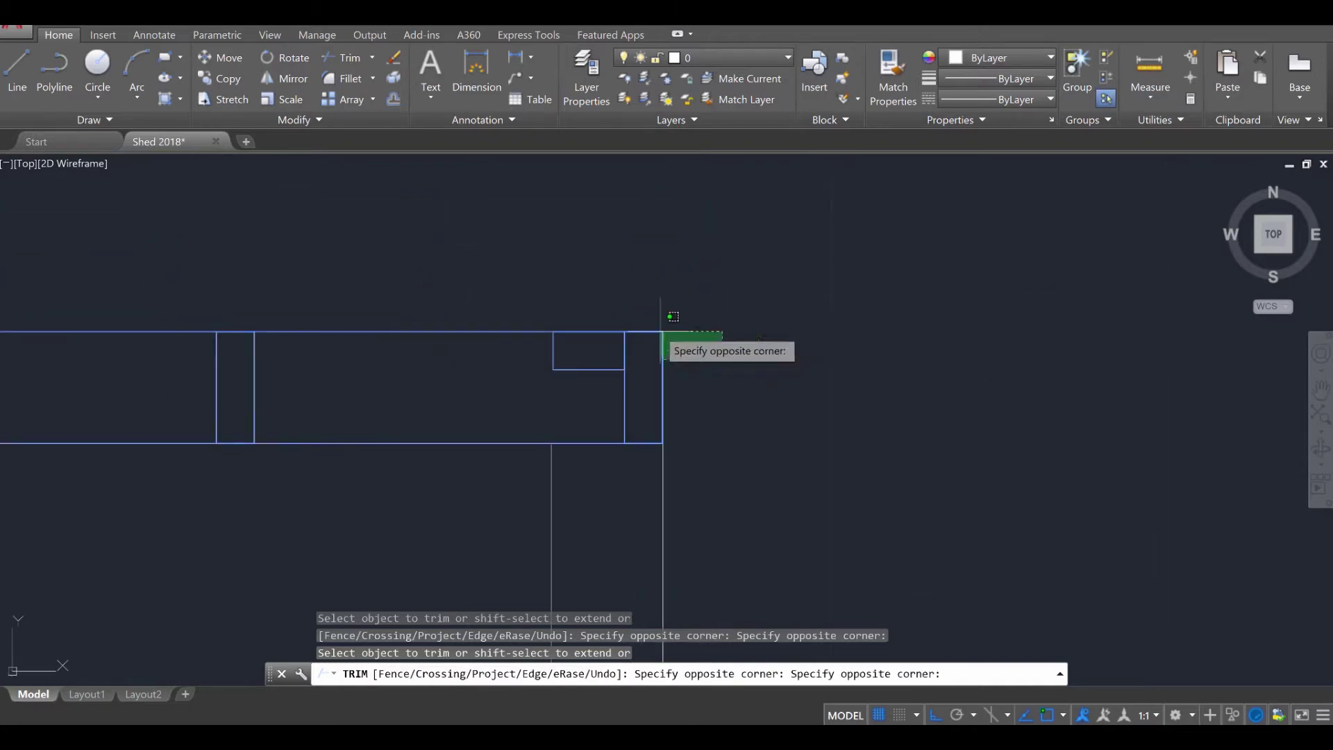
click(620, 310)
scroll(643, 493, down, 2)
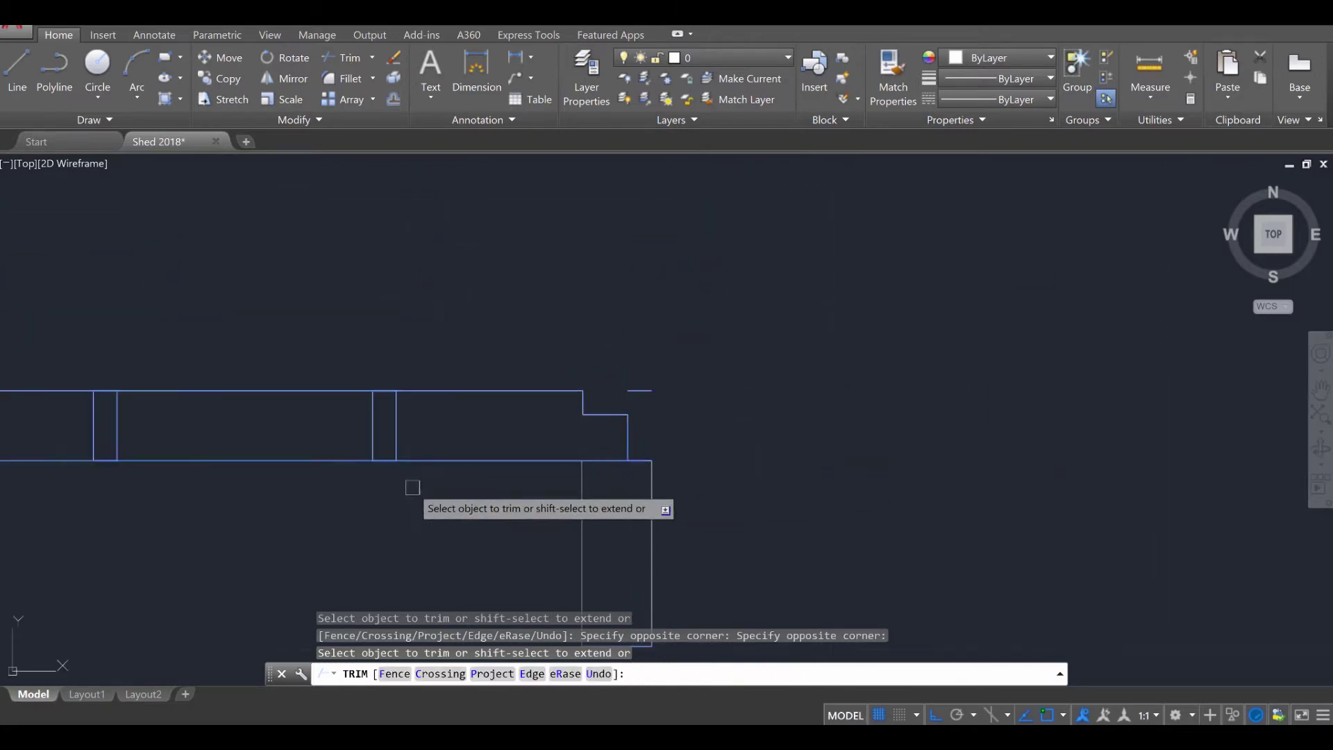
Trim the wall lines across the three right-hand studs of the plan's upper wall
click(391, 479)
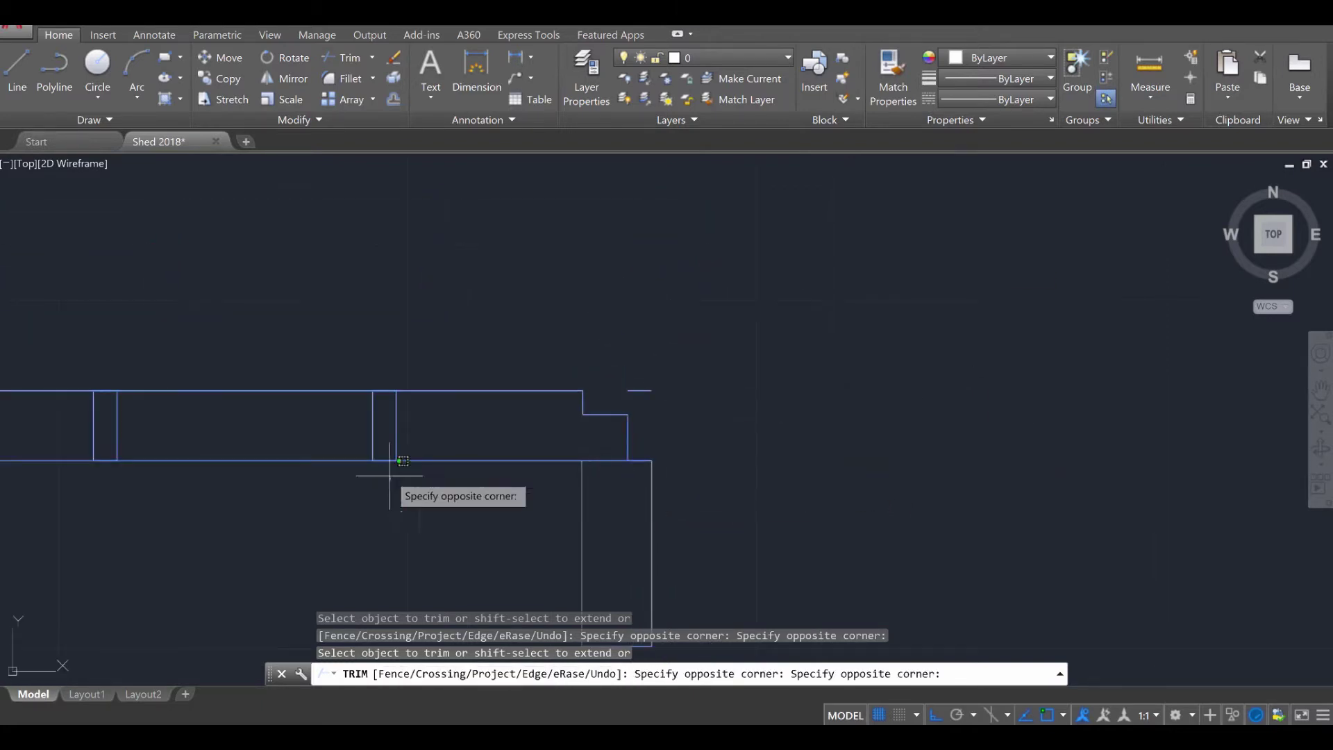
click(378, 389)
middle_drag(113, 512, 539, 491)
click(534, 455)
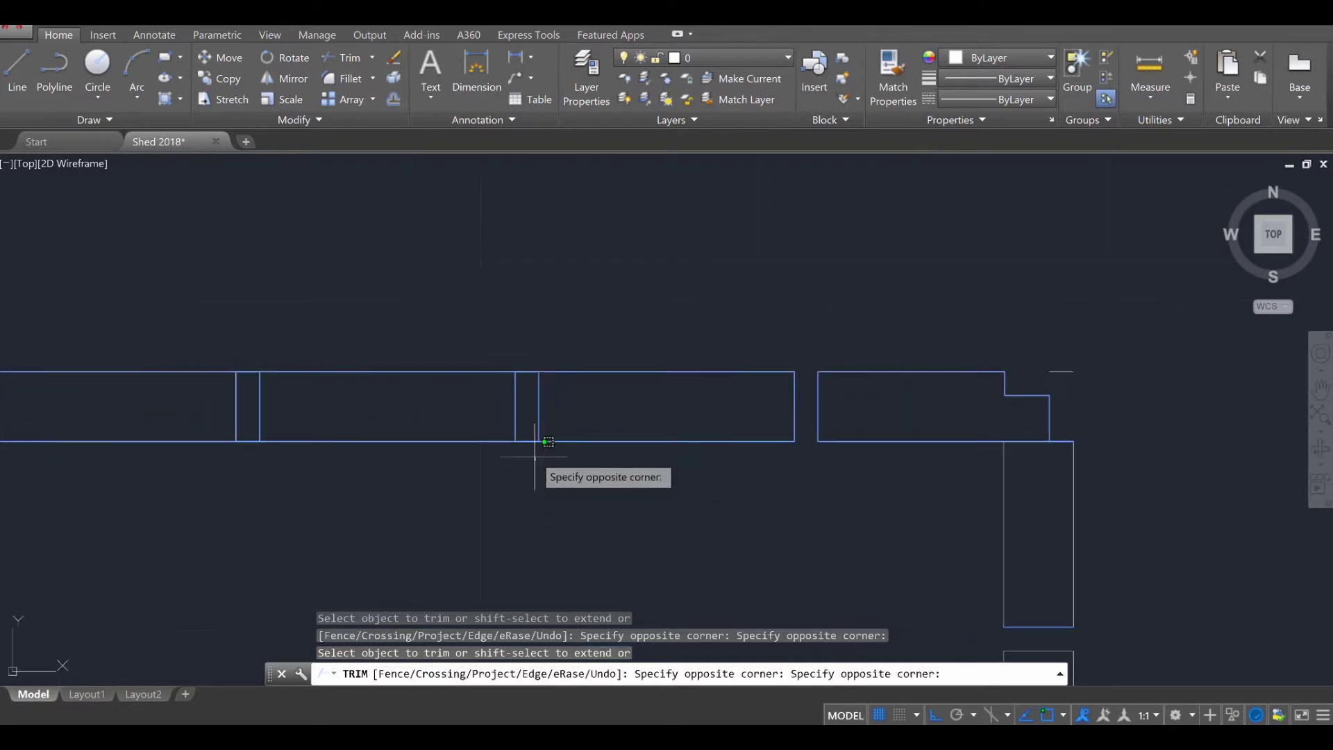
click(524, 375)
middle_drag(464, 416, 497, 441)
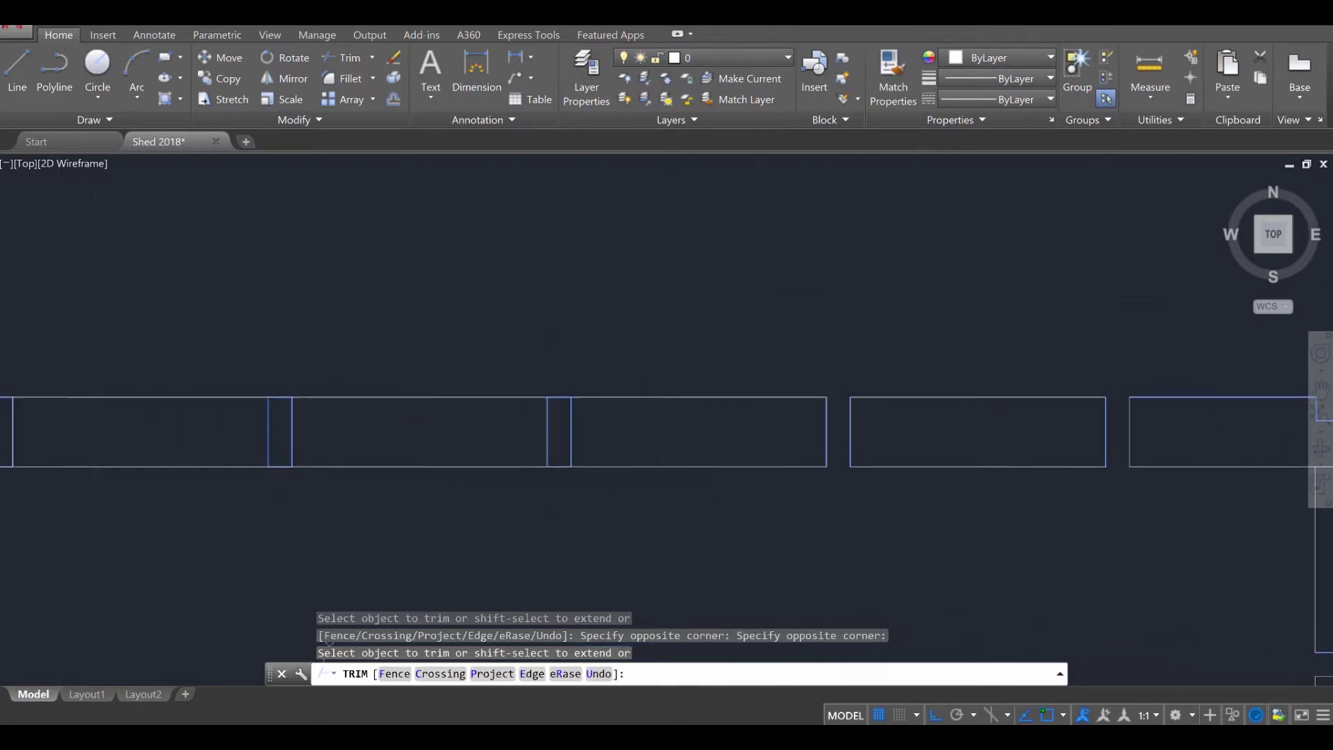
click(559, 481)
click(566, 388)
Trim the wall lines across the remaining three studs in the left half of the plan's upper wall
mouse_move(575, 519)
middle_down()
mouse_move(473, 519)
mouse_move(594, 523)
middle_up()
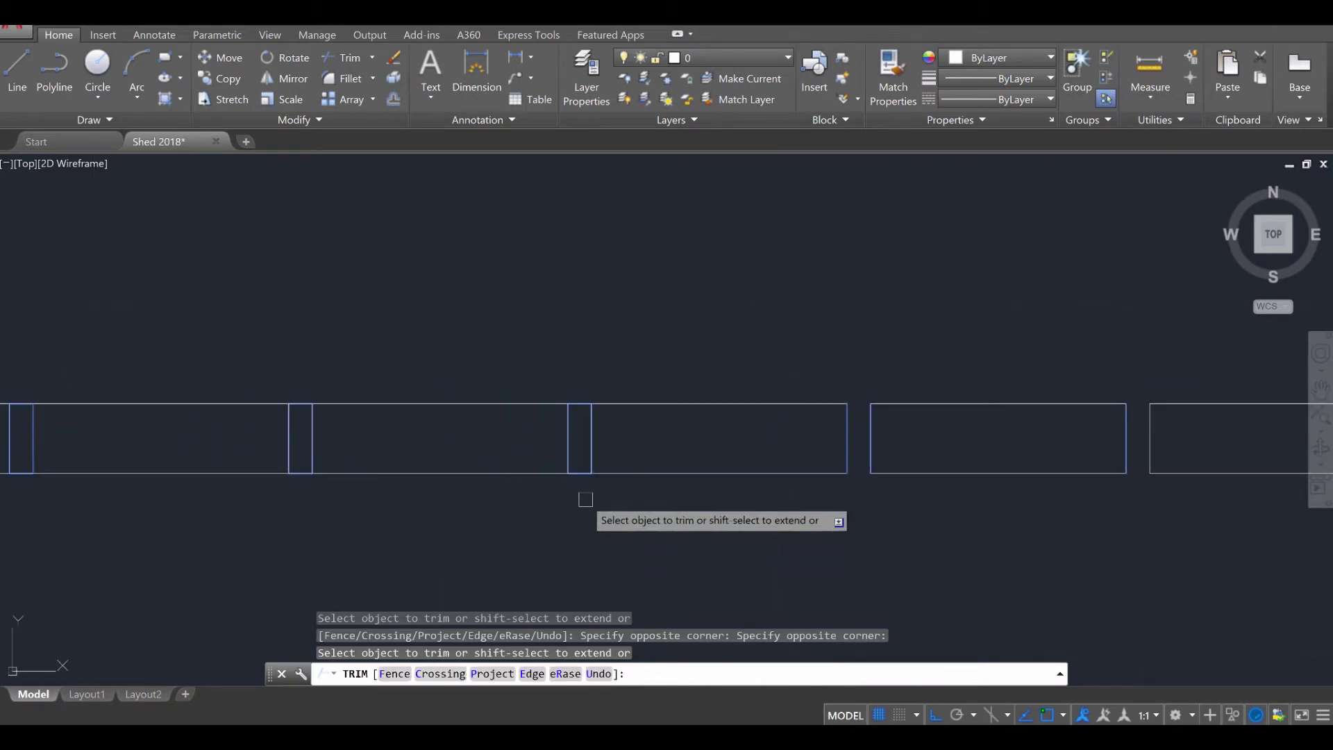
click(587, 498)
click(573, 395)
middle_drag(303, 521, 595, 515)
click(598, 486)
click(590, 386)
Trim the outer stud lines at the plan's upper-left corner
middle_drag(322, 484, 470, 494)
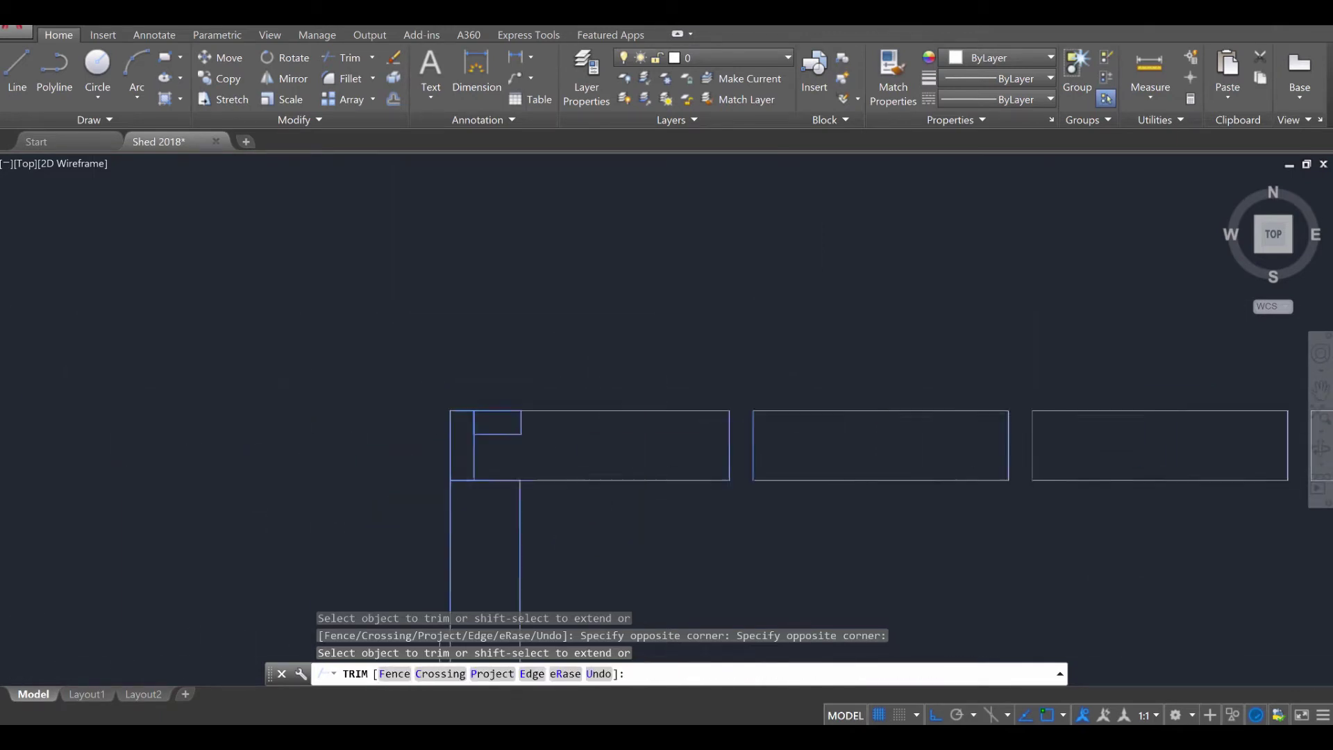
scroll(424, 416, up, 2)
click(546, 394)
click(512, 410)
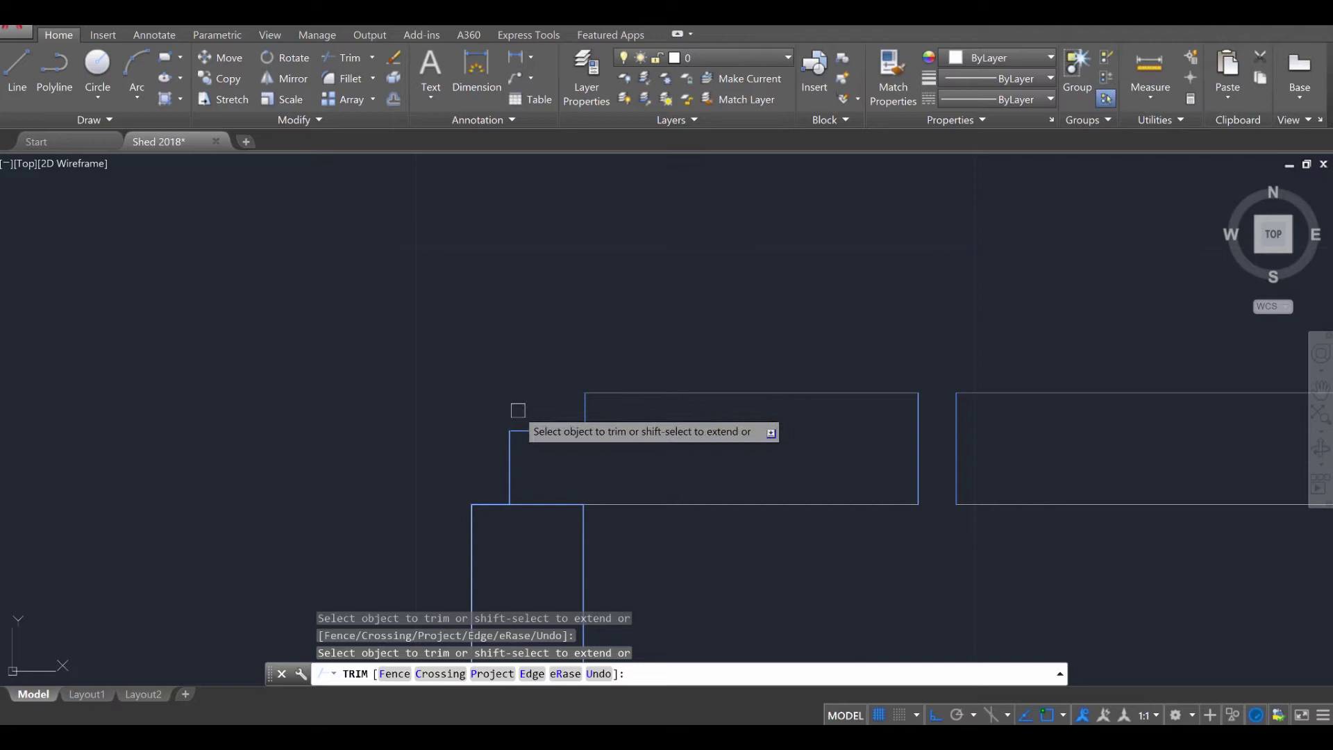
Trim the wall lines across all the studs of the plan's left wall
scroll(583, 549, up, 4)
click(586, 480)
click(451, 464)
scroll(612, 564, down, 4)
scroll(586, 602, up, 4)
click(610, 475)
click(453, 457)
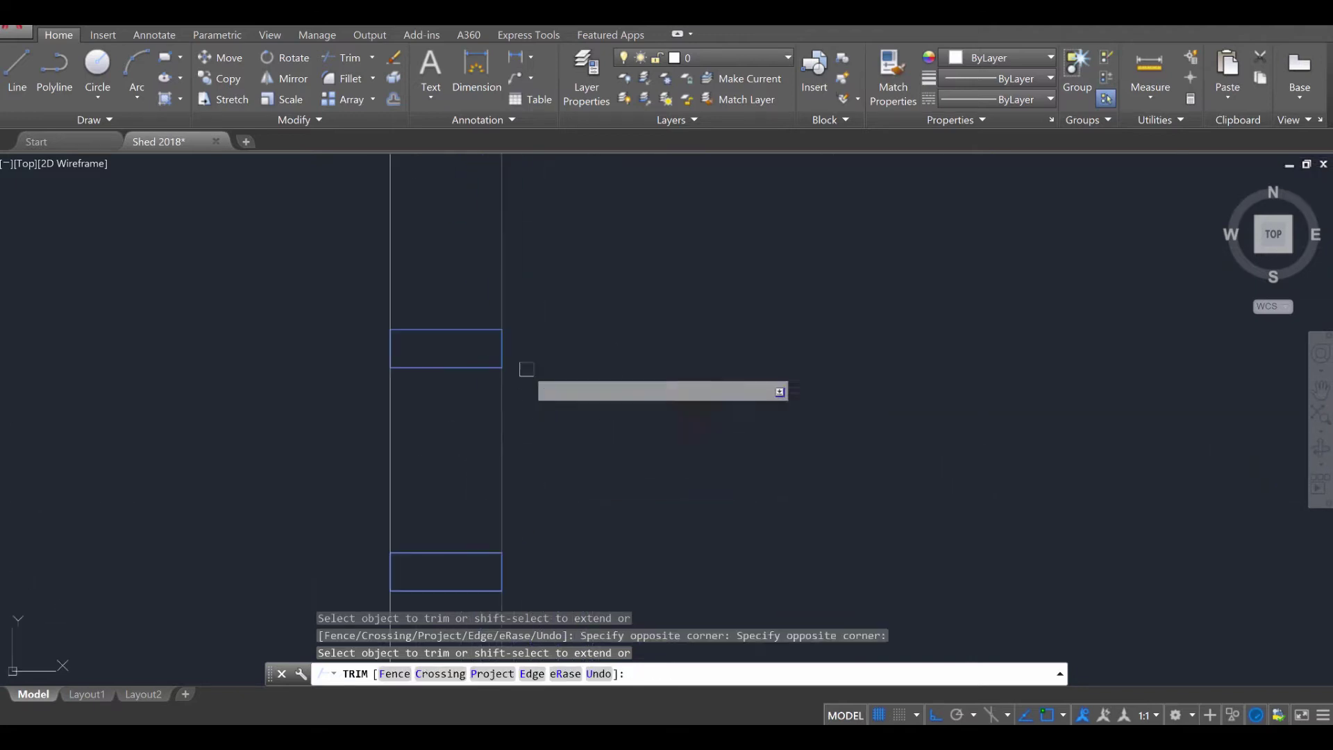
click(521, 356)
click(382, 346)
click(530, 575)
click(387, 565)
Trim the outer stud lines at the plan's lower-left corner
scroll(417, 486, down, 4)
scroll(520, 466, up, 4)
click(559, 300)
scroll(448, 417, up, 2)
click(411, 414)
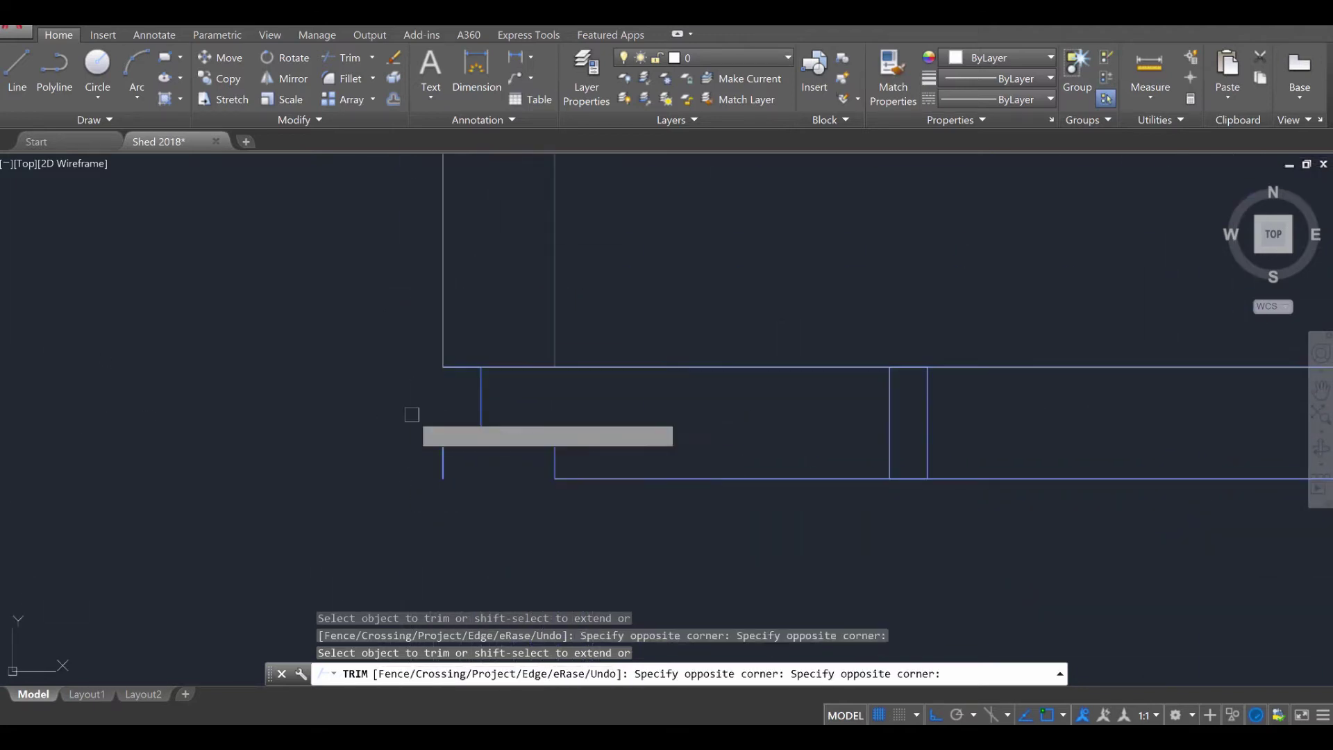
Trim the wall lines across the lower wall's three left-hand studs, up to the left edge of the door opening
middle_drag(941, 524, 682, 487)
click(660, 485)
click(644, 288)
middle_drag(965, 497, 732, 506)
click(728, 485)
click(704, 334)
scroll(675, 389, down, 4)
middle_drag(831, 437, 639, 437)
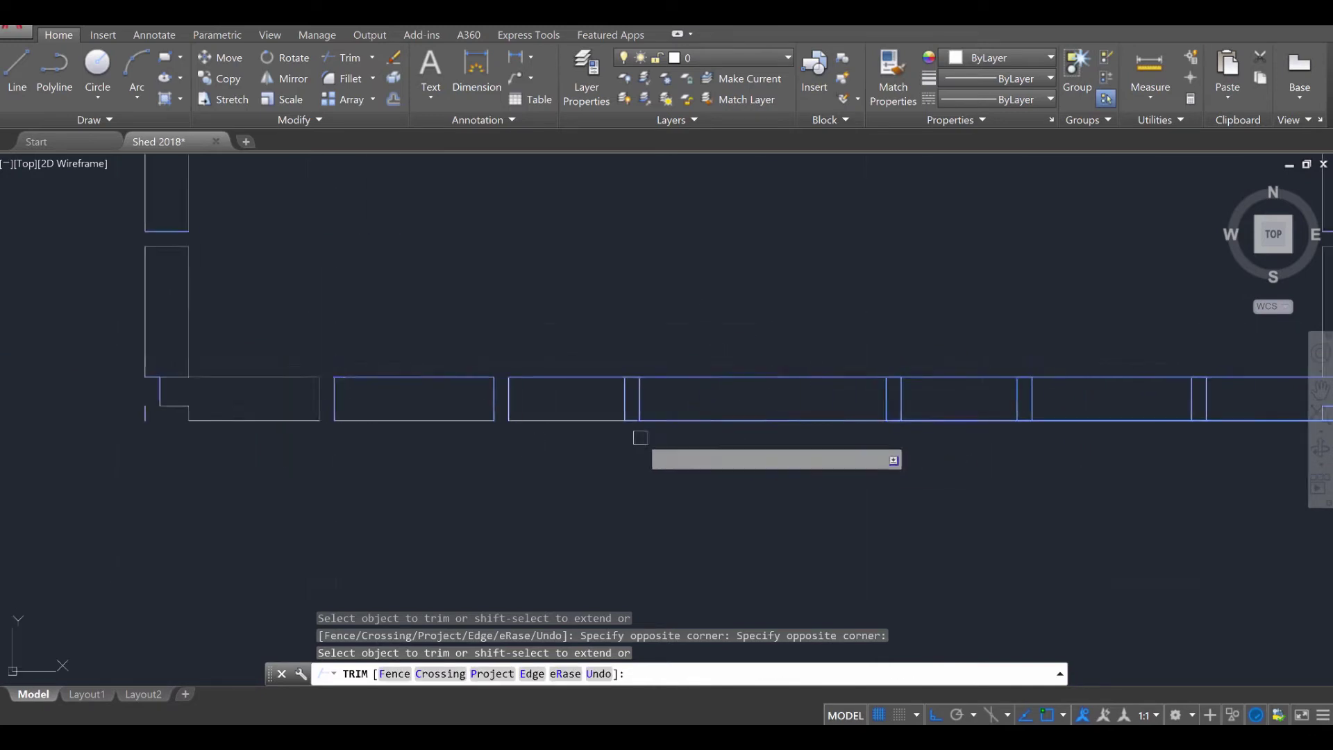
scroll(634, 438, up, 2)
click(636, 422)
click(625, 328)
Trim the wall lines across the lower wall's three studs from the door opening's right edge onward
middle_drag(1024, 433, 711, 445)
click(740, 443)
click(730, 311)
click(942, 438)
click(937, 329)
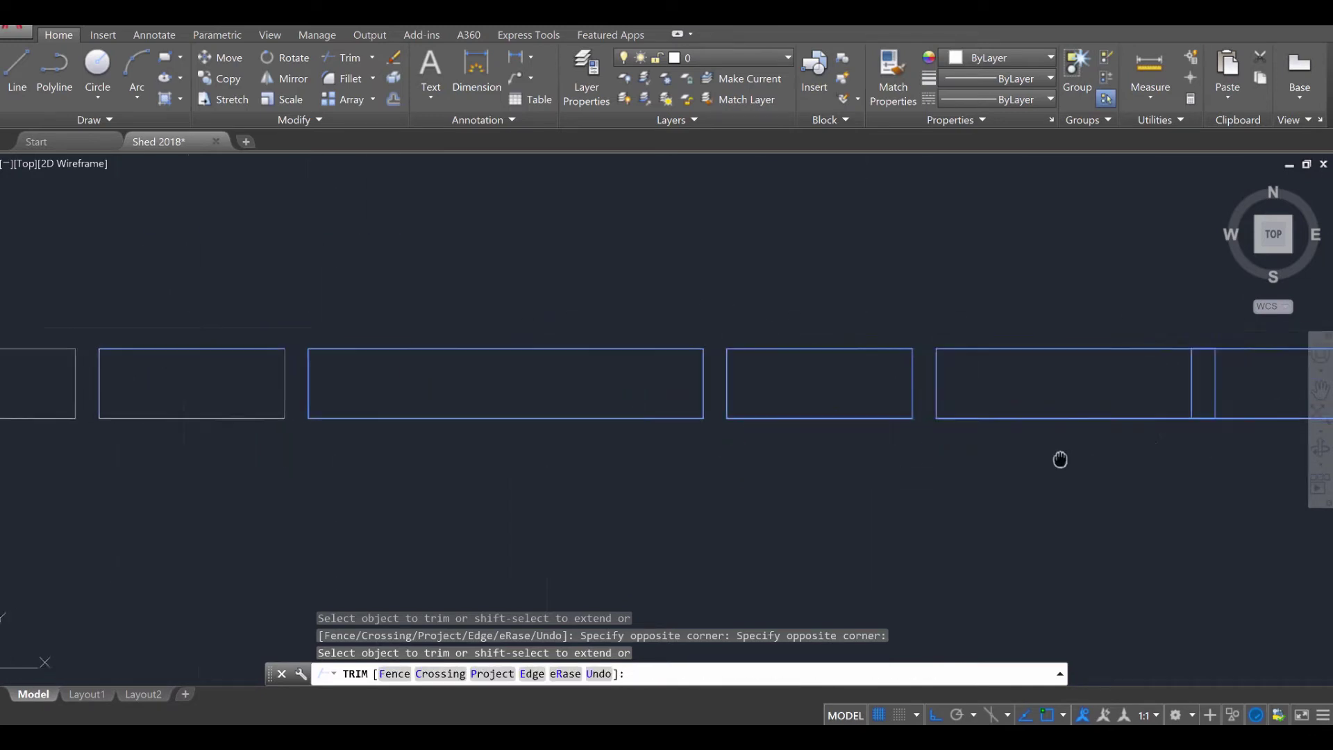
middle_drag(1060, 458, 496, 475)
click(642, 457)
click(633, 354)
Trim the outer stud lines at the plan's lower-right corner and end the Trim command
click(932, 467)
click(892, 393)
key(Escape)
key(Escape)
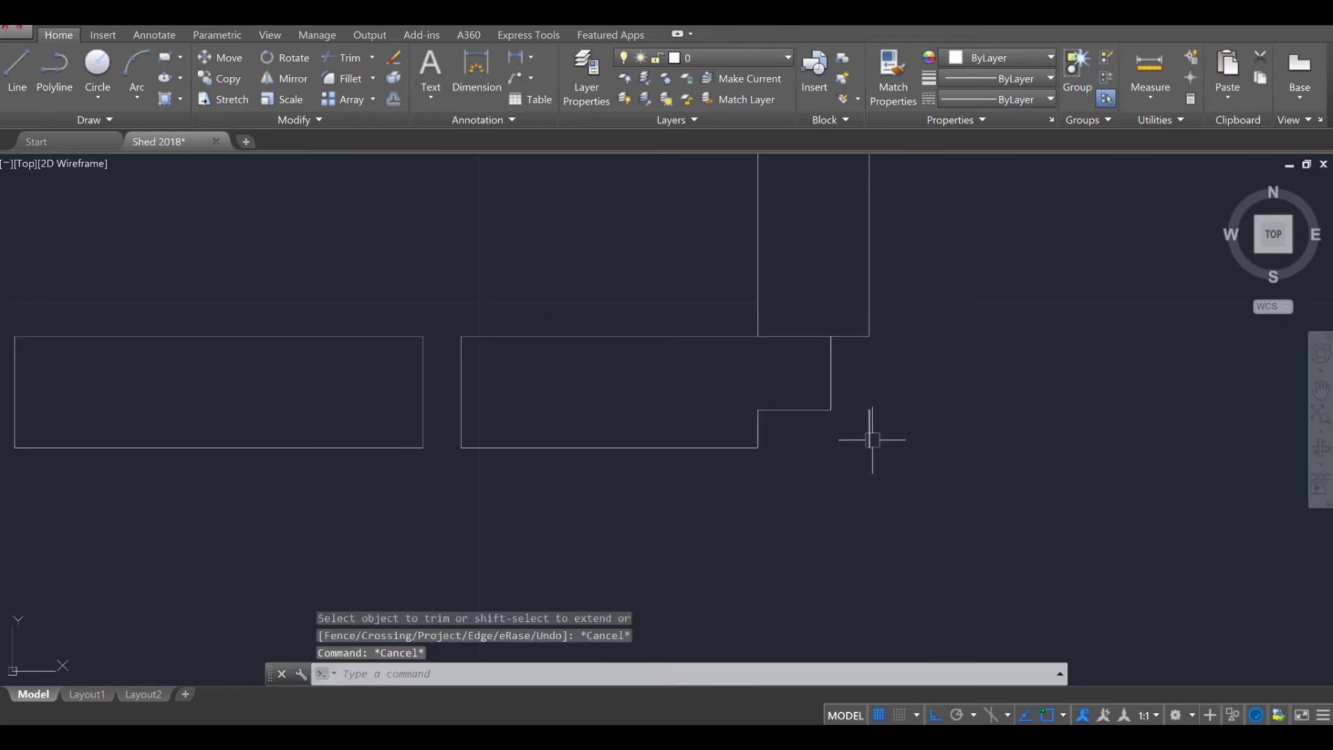
Delete the leftover line pieces outside the plan's lower-right corner
click(872, 439)
mouse_move(869, 447)
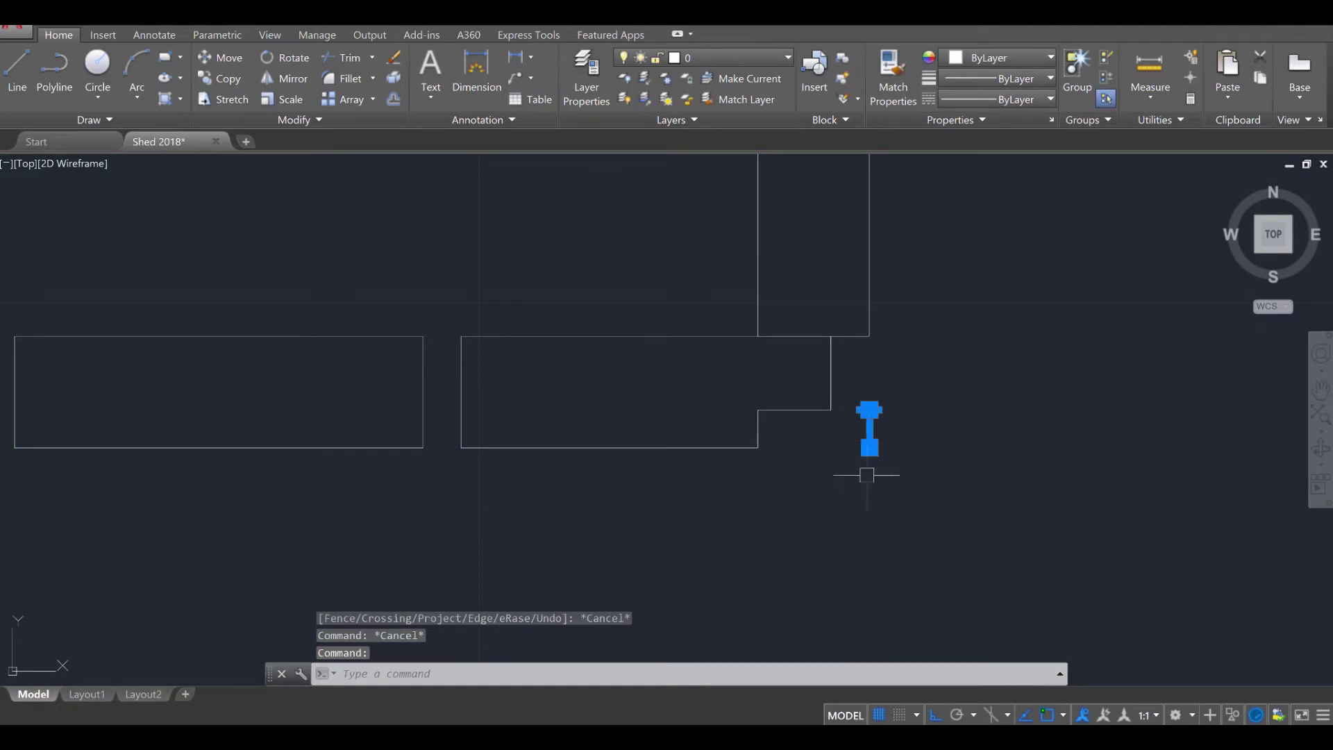
key(Delete)
click(914, 497)
click(839, 393)
key(Delete)
scroll(767, 505, down, 4)
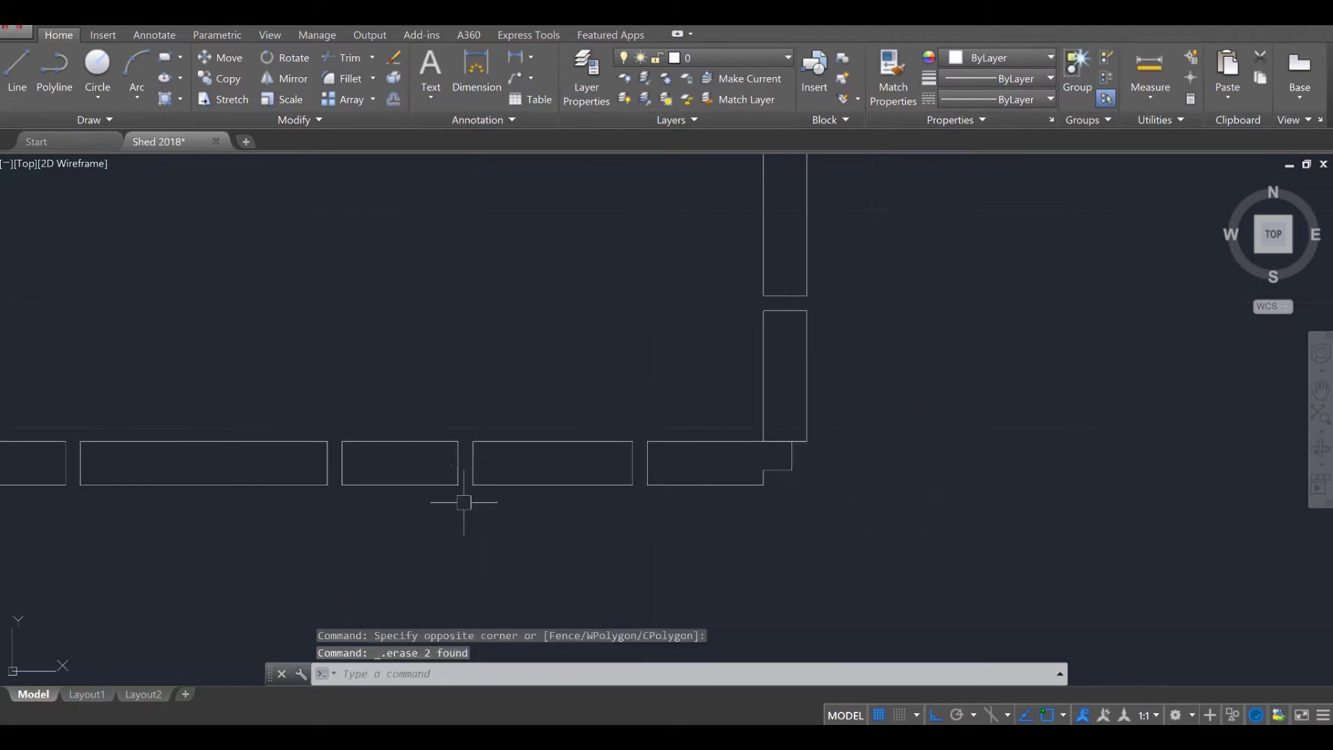
Delete the leftover line pieces outside the plan's lower-left corner
middle_drag(458, 497, 1113, 409)
scroll(263, 396, up, 4)
click(245, 419)
click(173, 351)
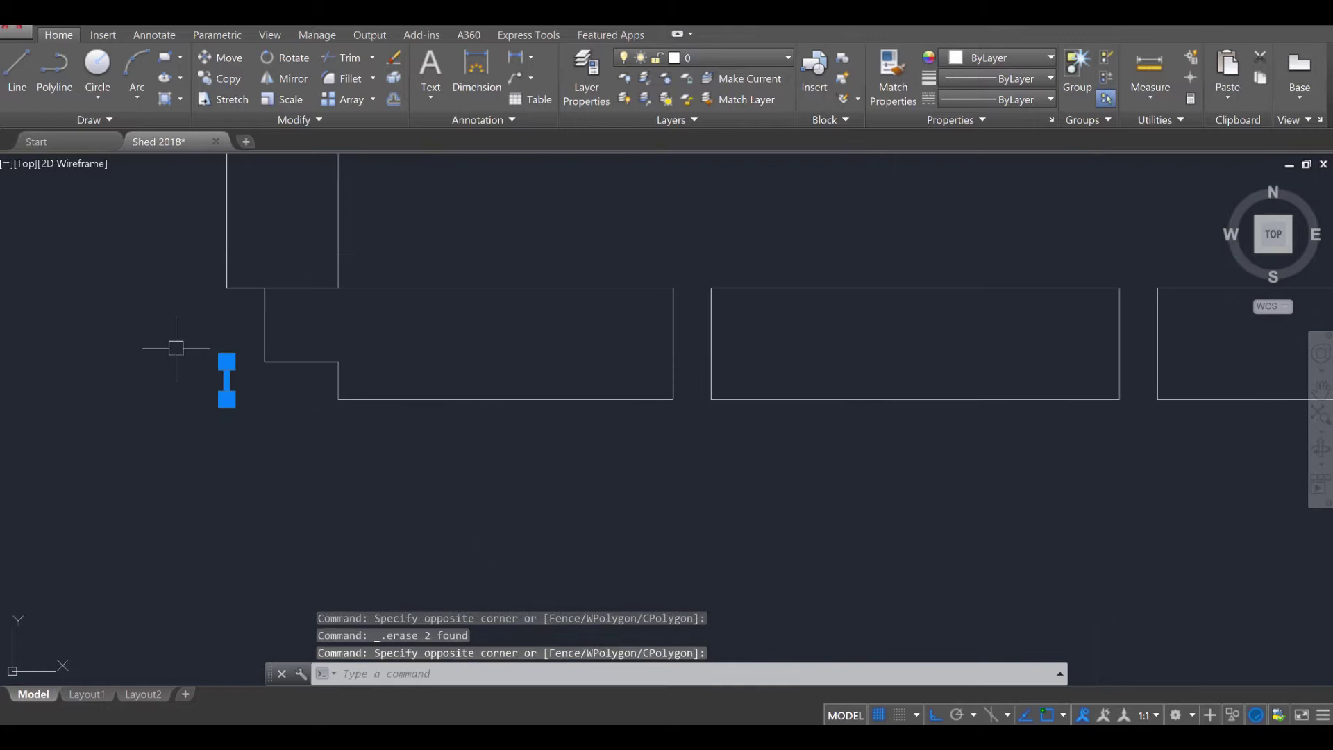
key(Delete)
scroll(194, 379, down, 3)
Delete the leftover line piece outside the plan's upper-right corner
scroll(467, 298, down, 2)
middle_drag(467, 298, 393, 496)
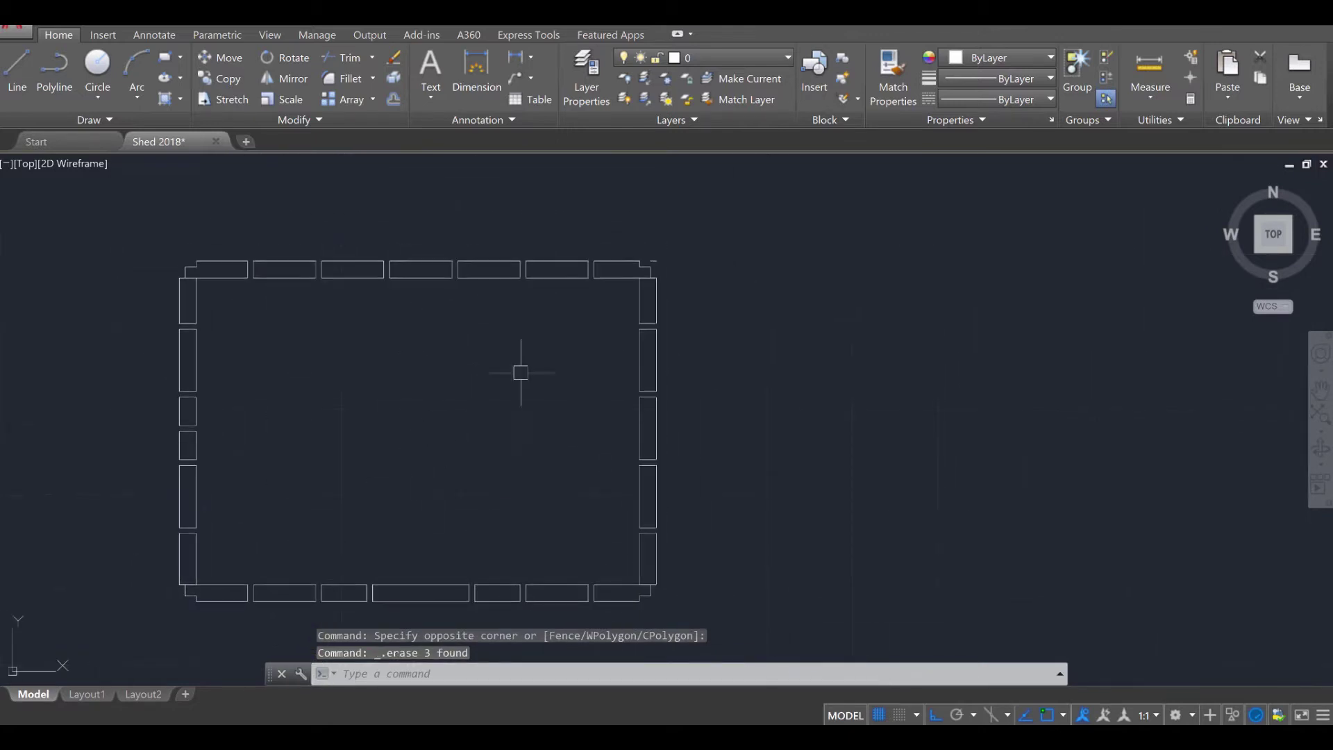
scroll(653, 277, up, 5)
click(586, 359)
click(527, 322)
key(Delete)
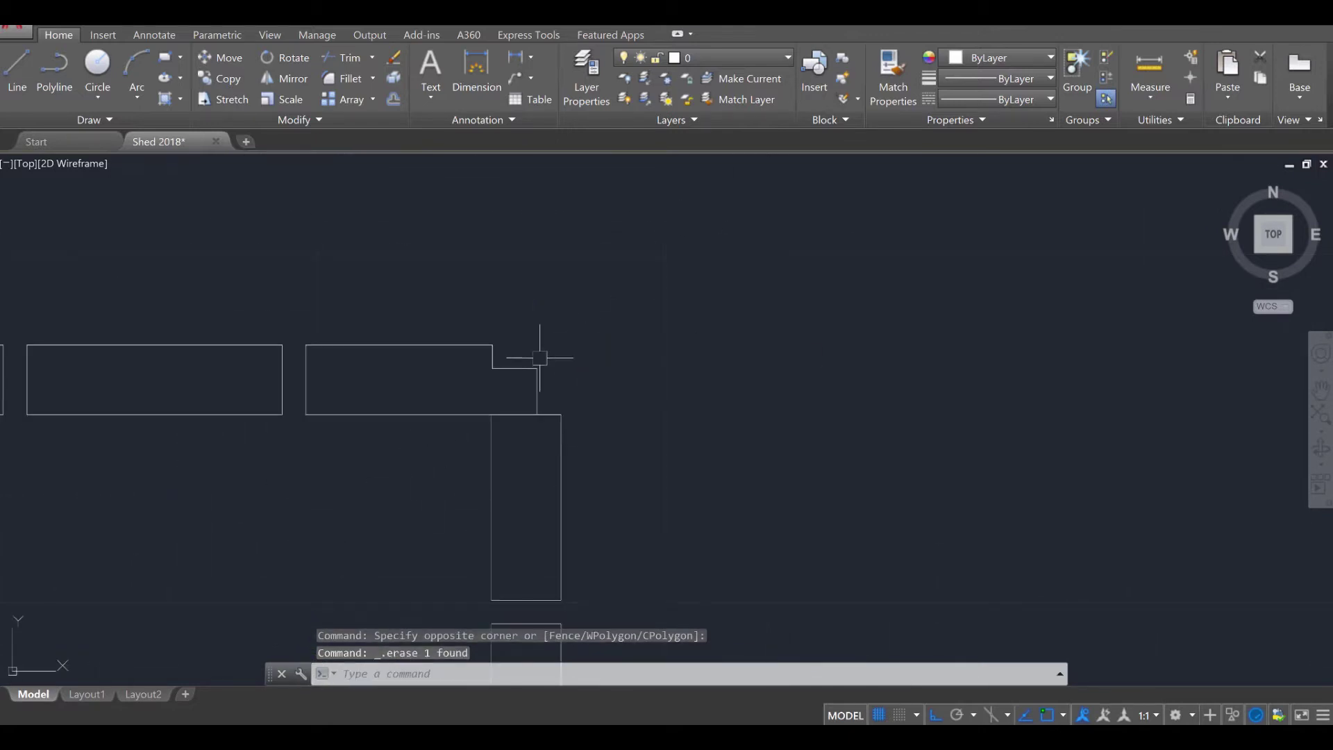
scroll(541, 380, down, 5)
middle_drag(463, 523, 553, 373)
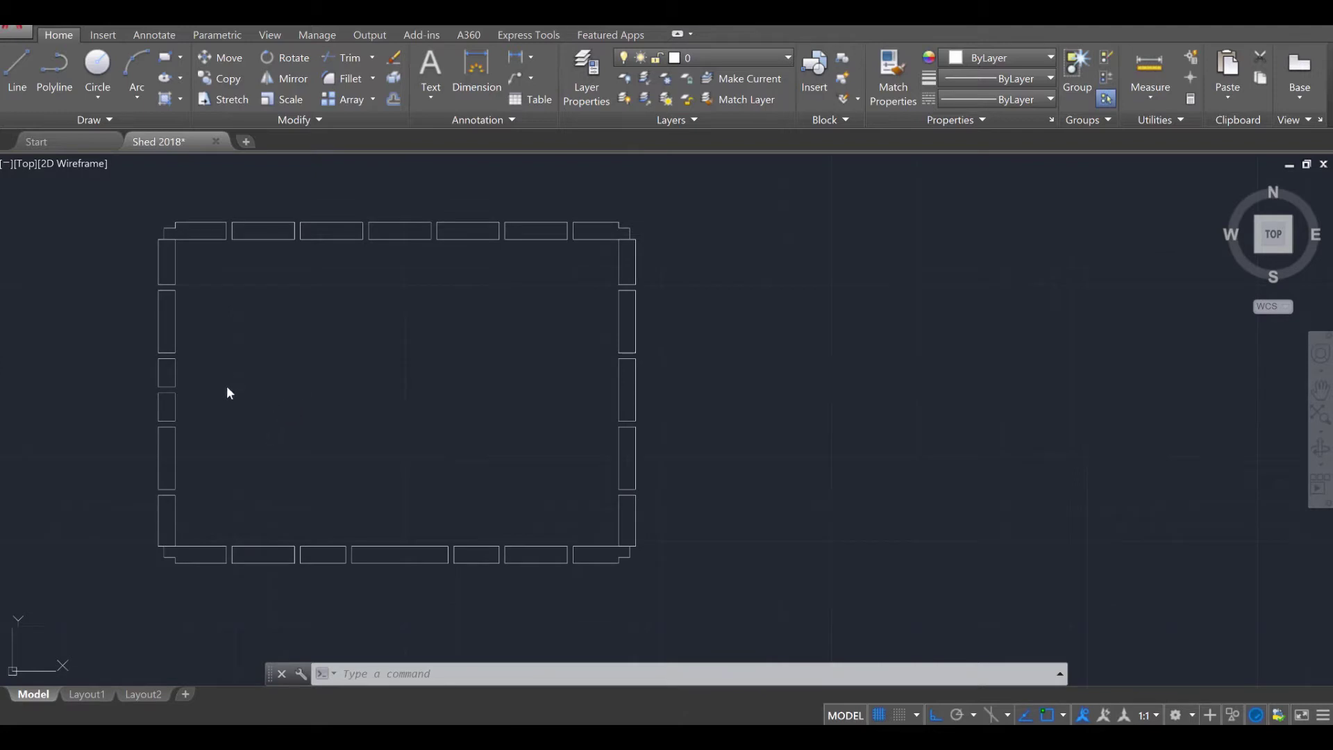
Join all line segments of the 2D wall plan into polylines with the Join command
key(Escape)
key(Escape)
key(Escape)
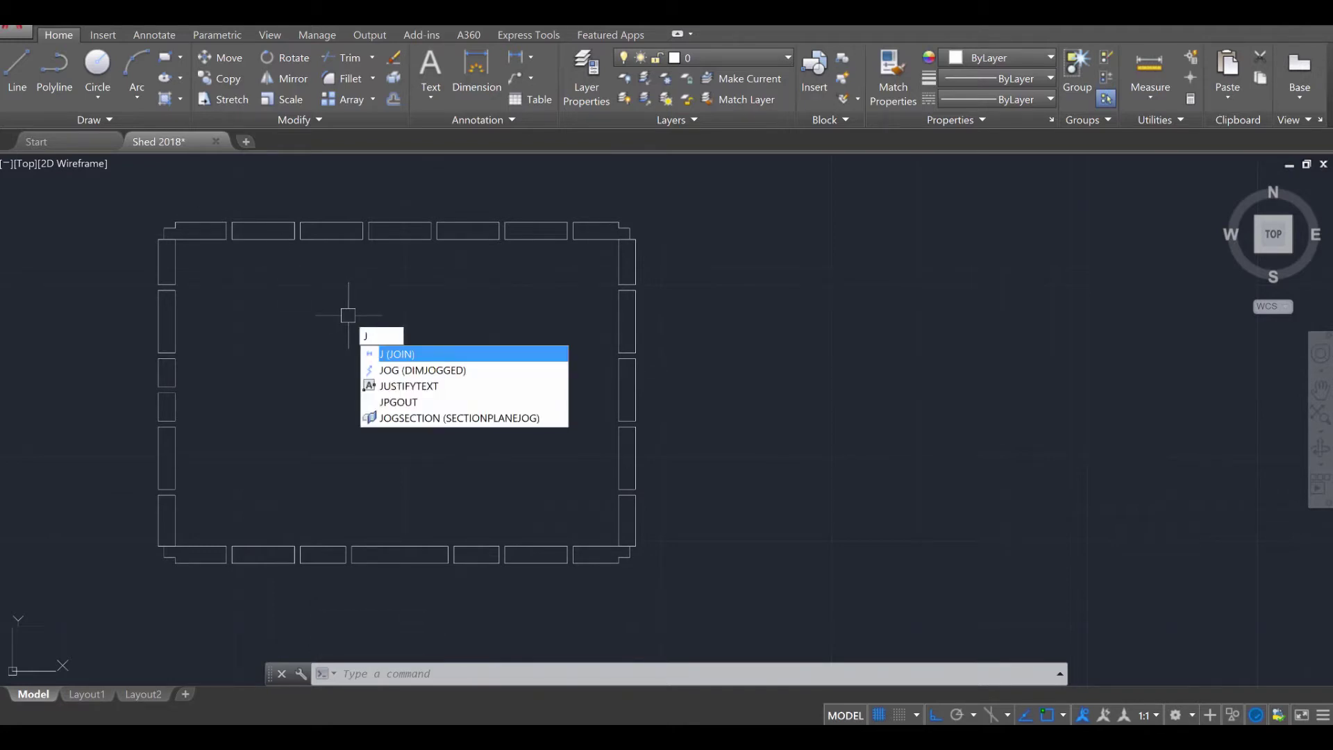
text(J)
key(Return)
click(114, 188)
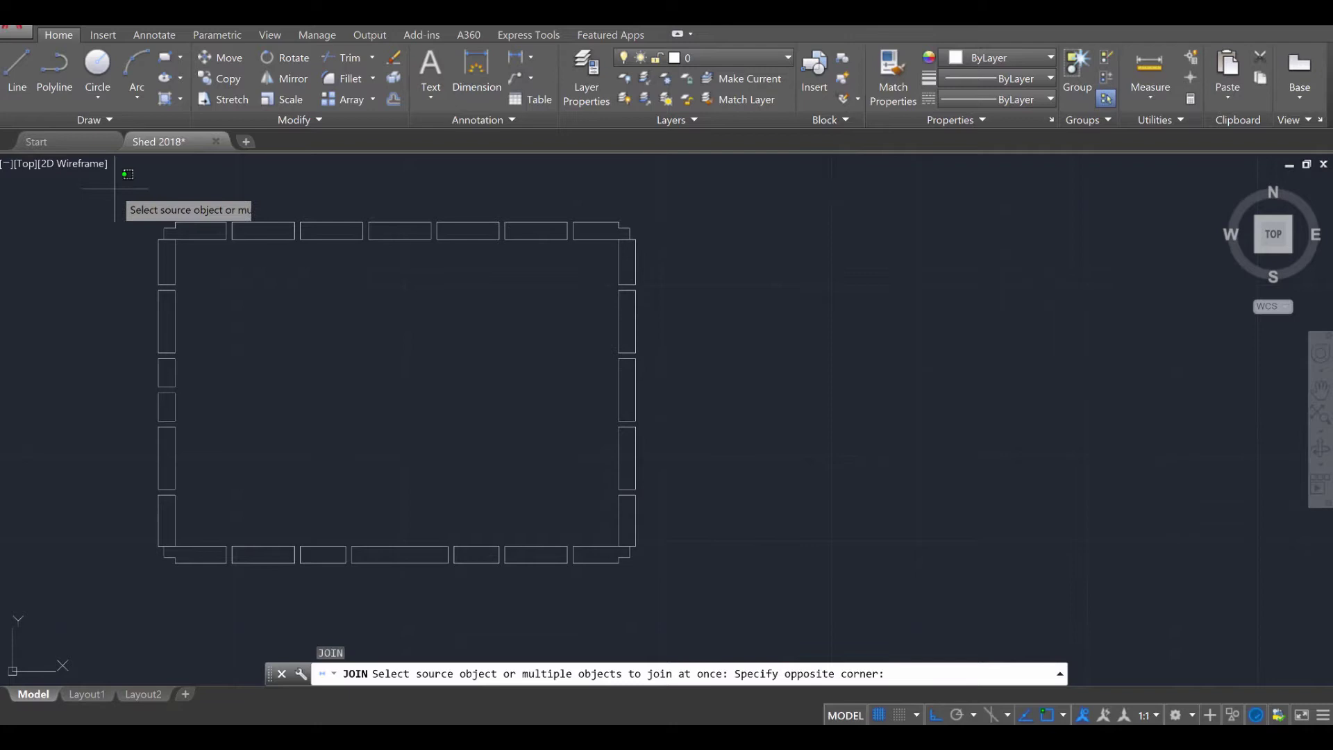
click(713, 599)
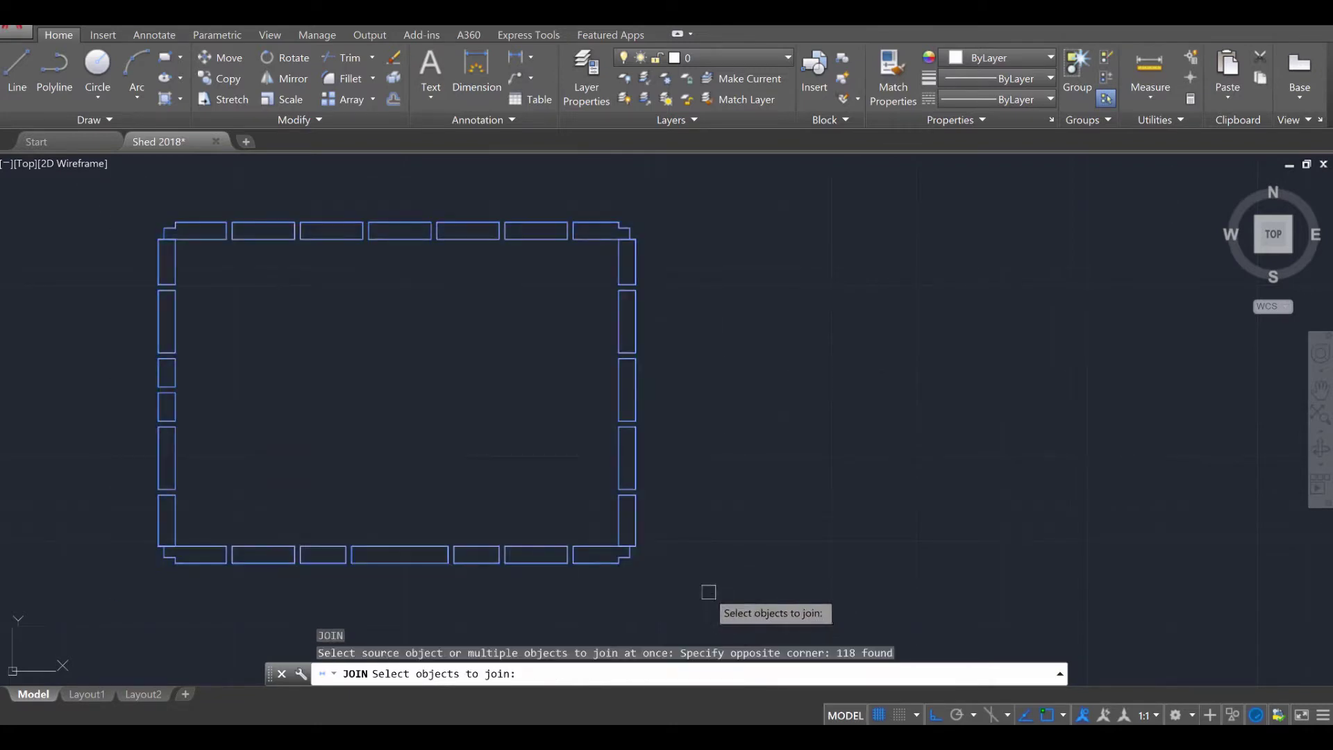
key(Return)
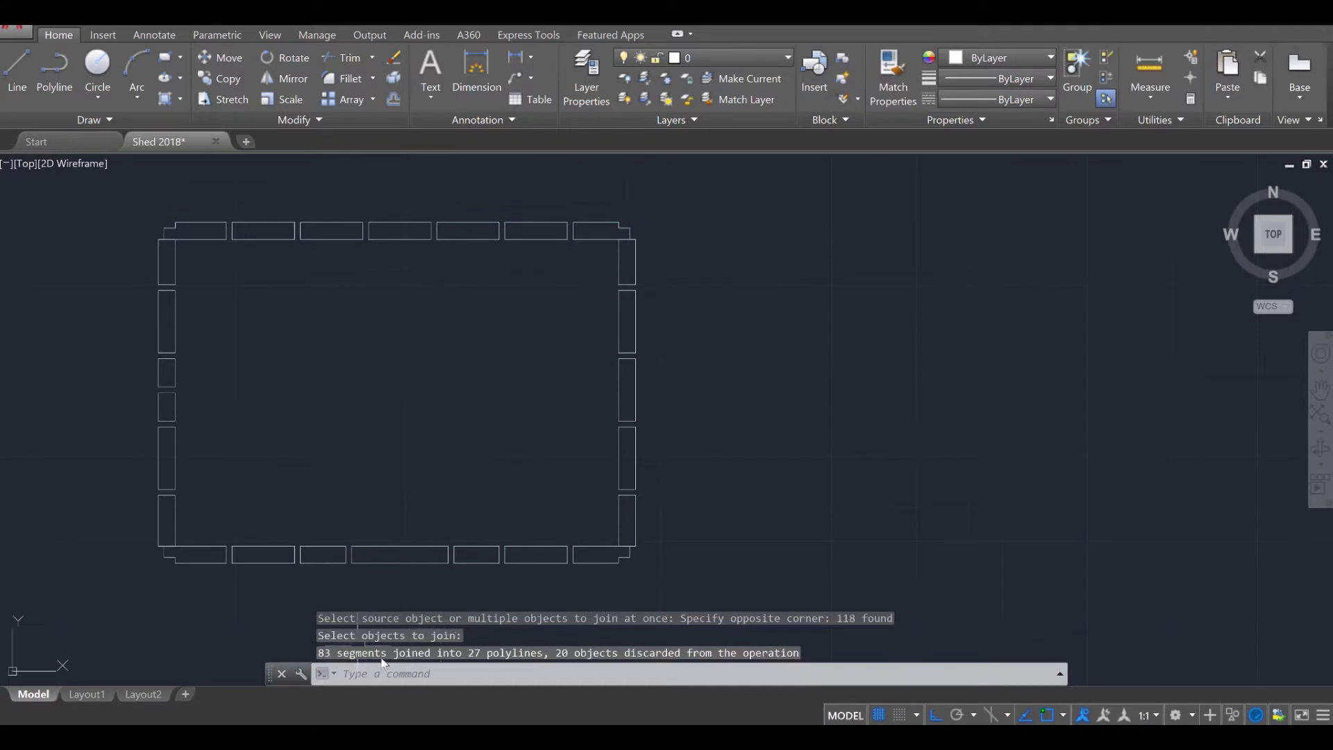
key(Escape)
key(Escape)
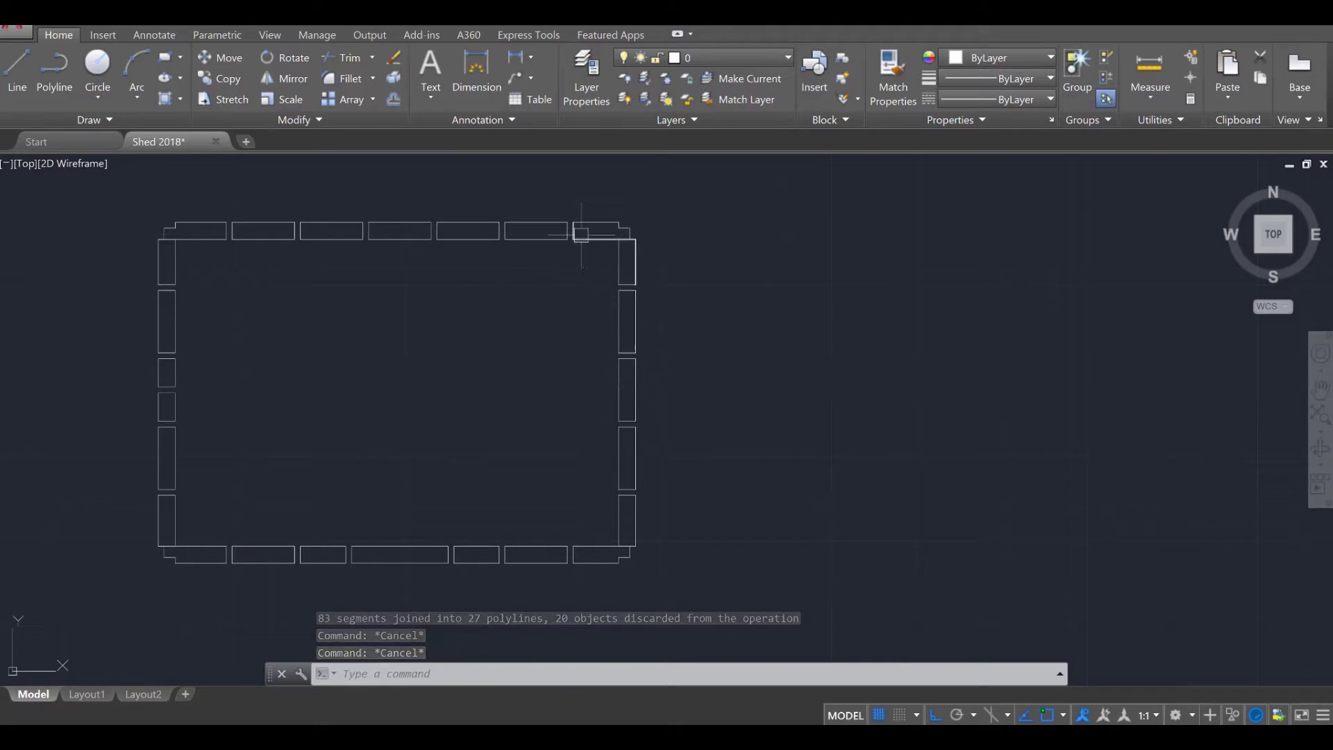
Examine the joined stud-space outlines in 3D against the shed's wall framing and its window opening
shift+middle_drag(316, 518, 410, 497)
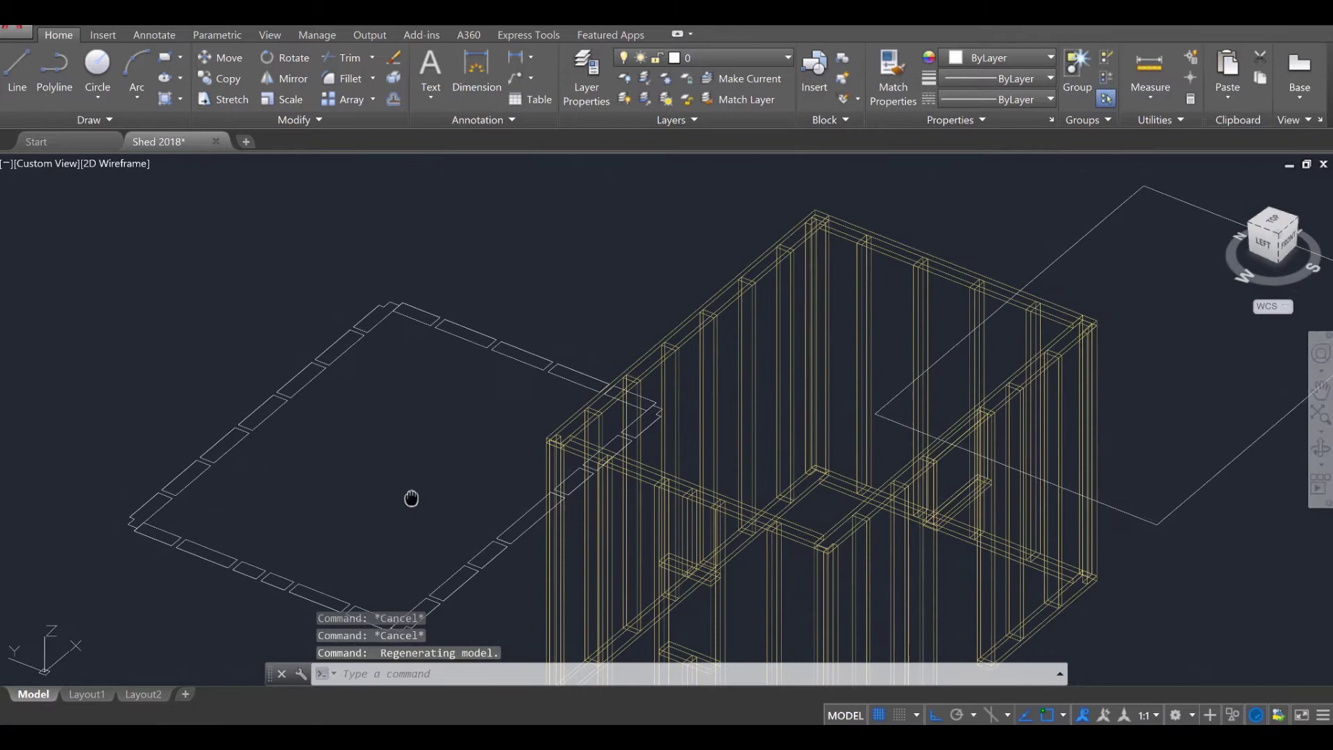
scroll(350, 399, up, 3)
middle_drag(383, 443, 408, 395)
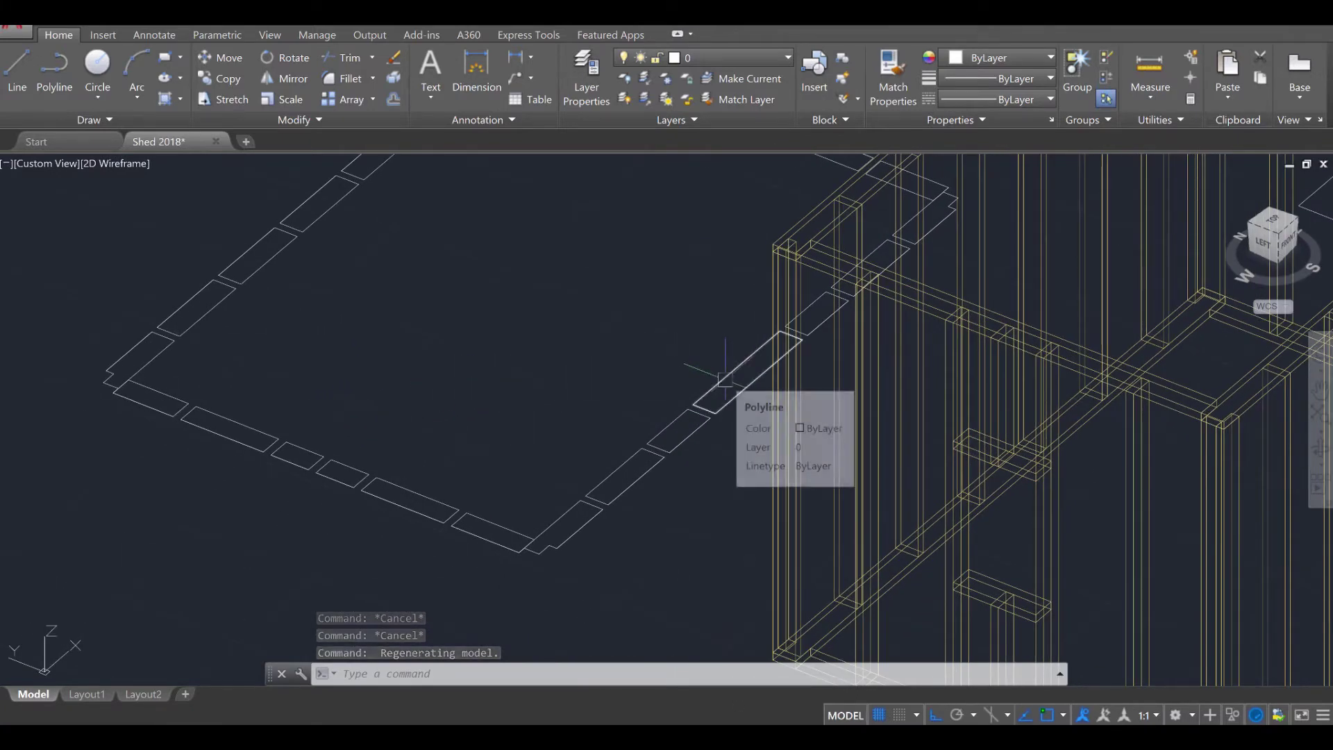
scroll(725, 378, down, 6)
scroll(875, 363, up, 8)
scroll(868, 360, up, 3)
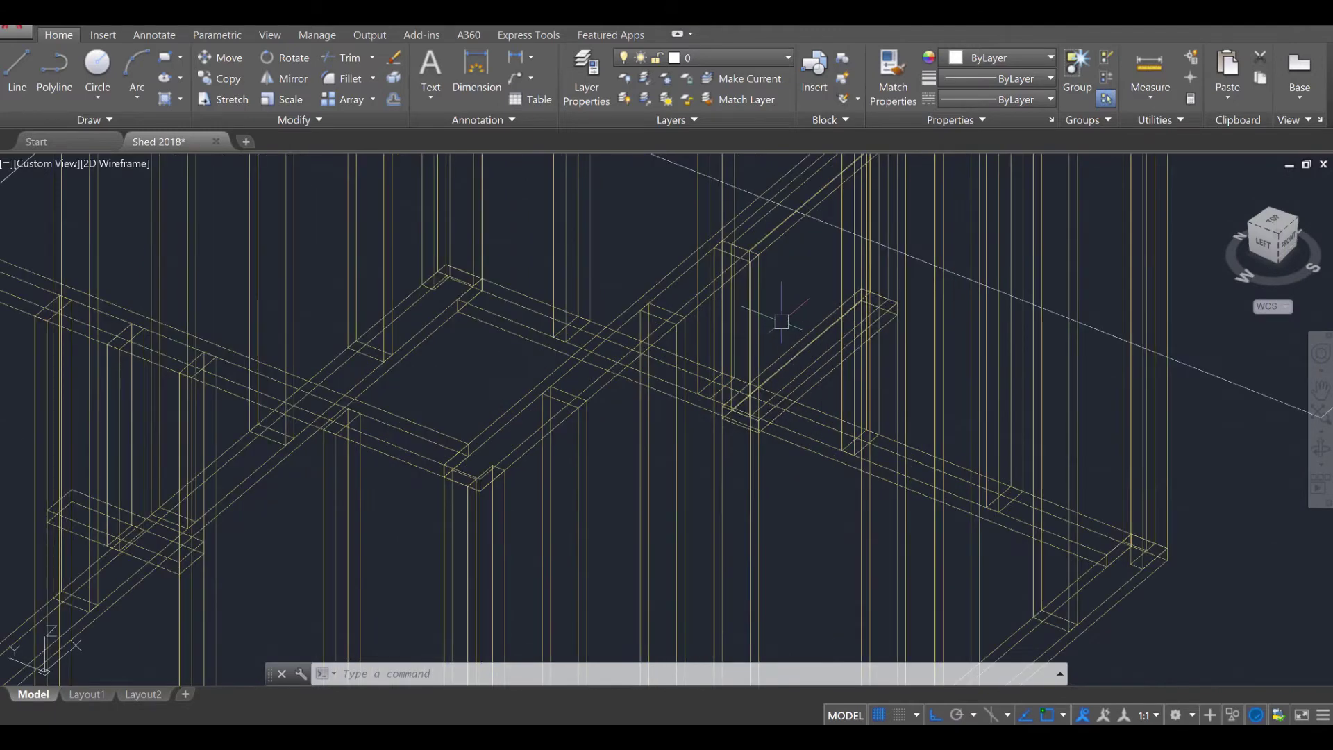
scroll(786, 304, down, 5)
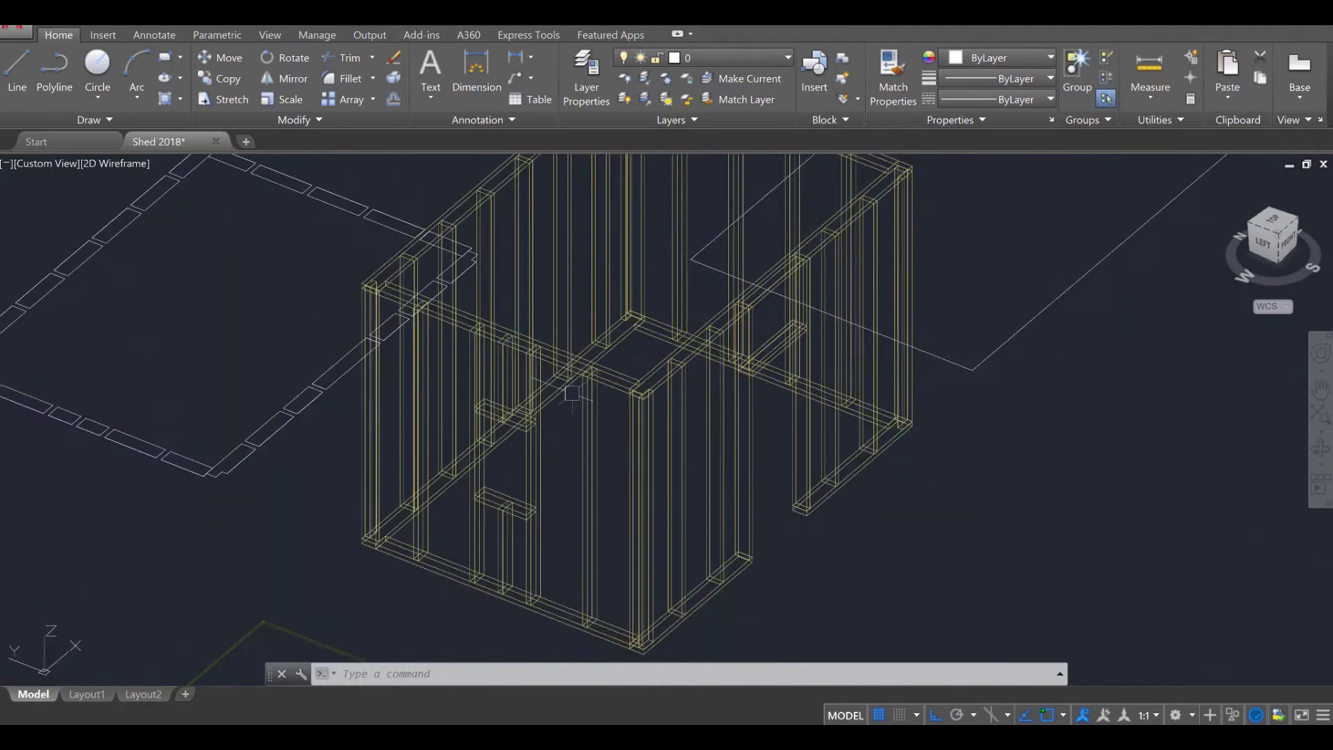
middle_drag(382, 415, 735, 408)
scroll(441, 426, up, 3)
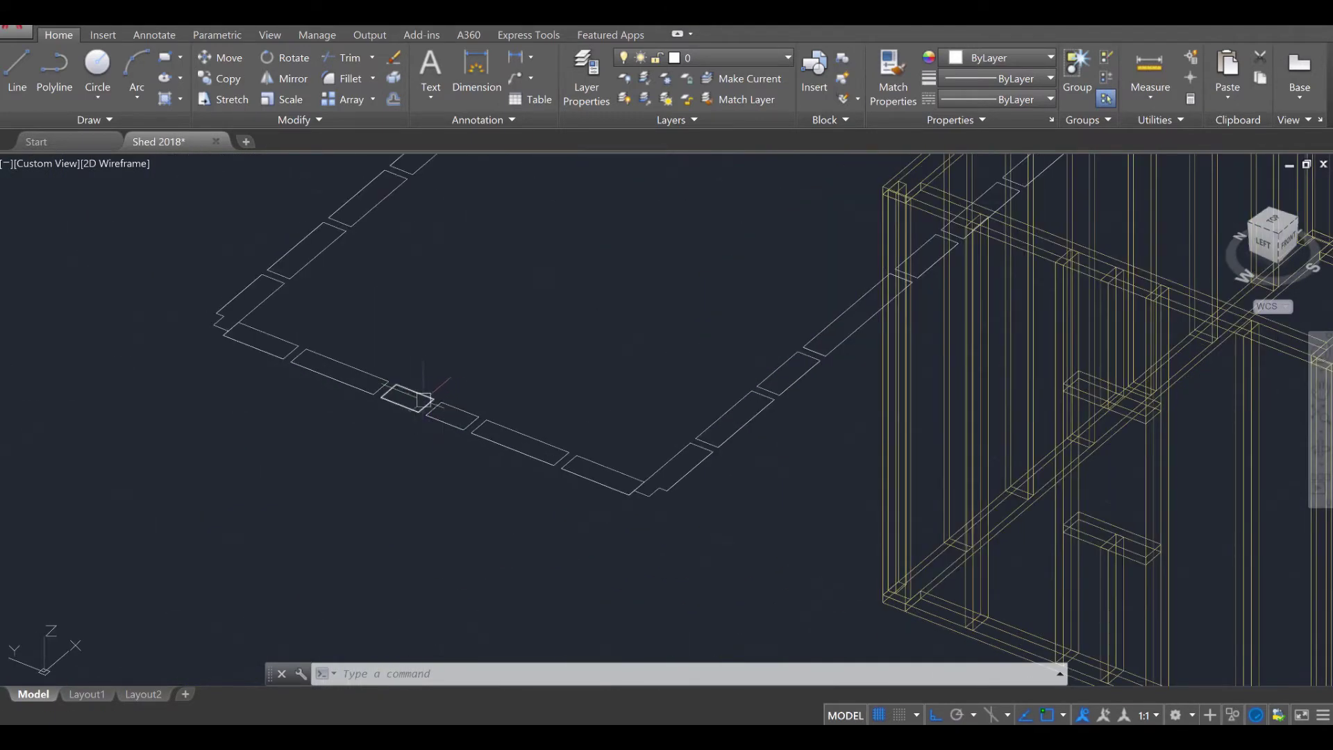
middle_drag(489, 513, 306, 397)
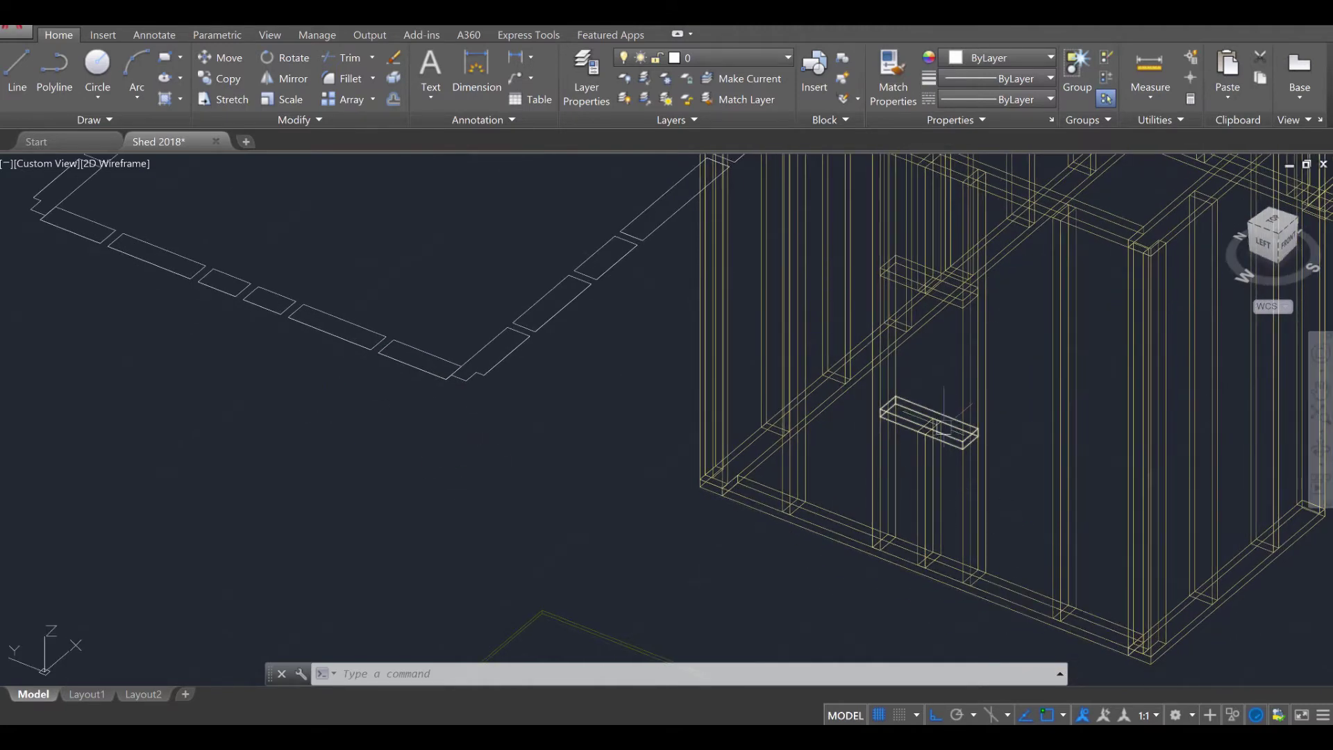
middle_drag(896, 424, 851, 562)
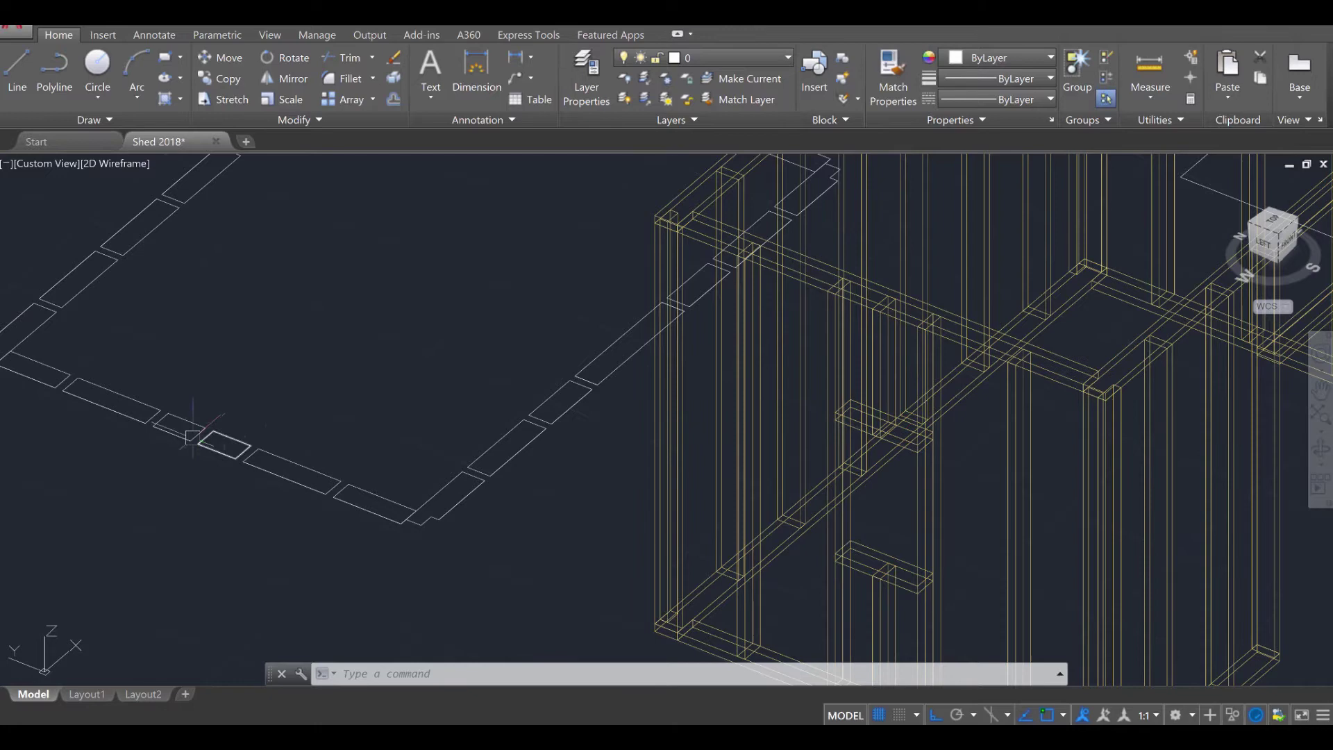
Copy the two short adjacent outlines at the window opening to the empty area just outside the wall
key(Escape)
scroll(306, 419, up, 3)
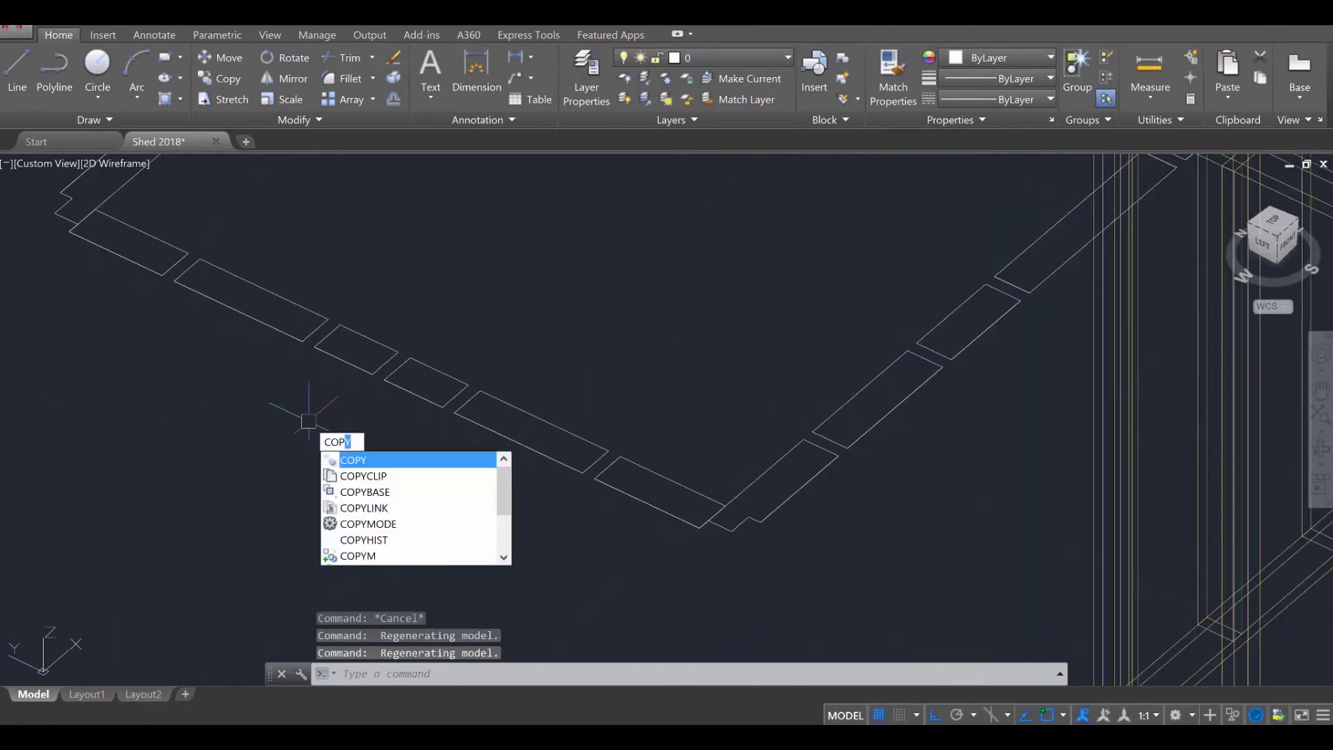
key(Return)
click(444, 373)
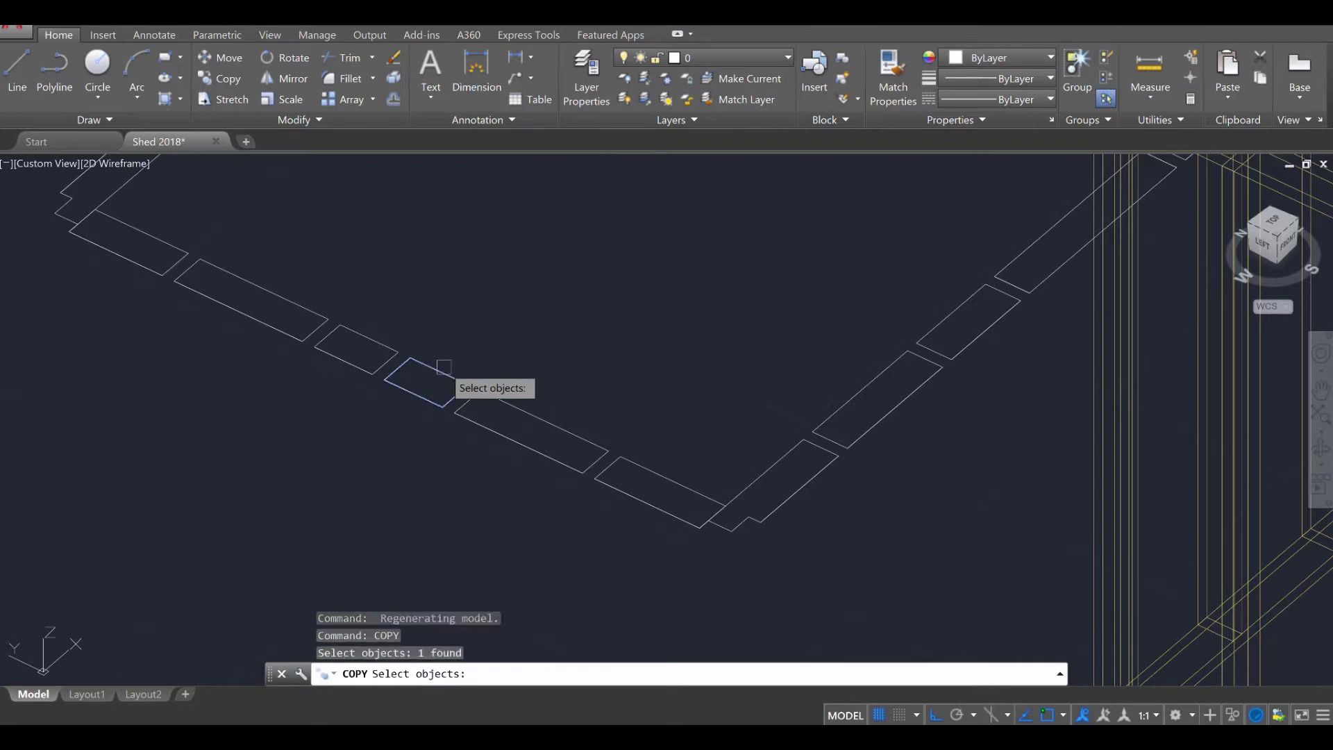
click(395, 349)
key(Return)
click(435, 370)
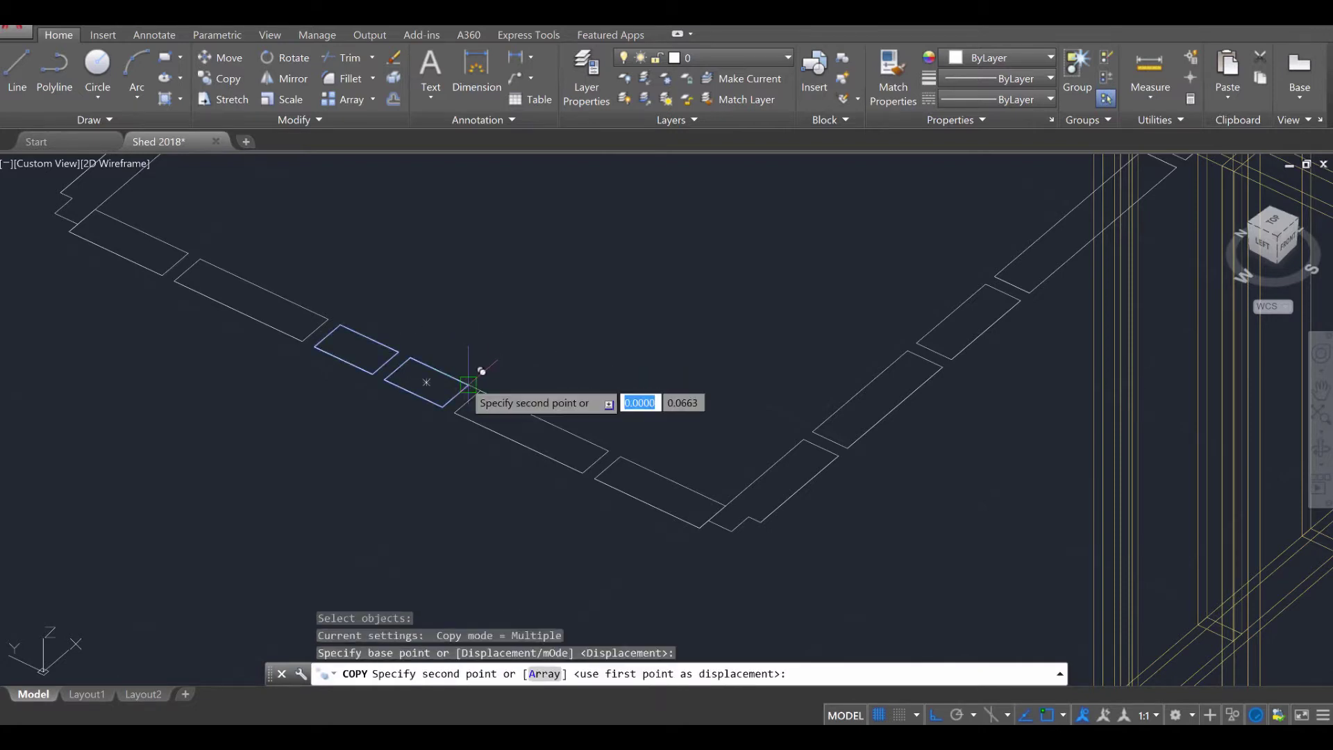
click(400, 442)
key(Escape)
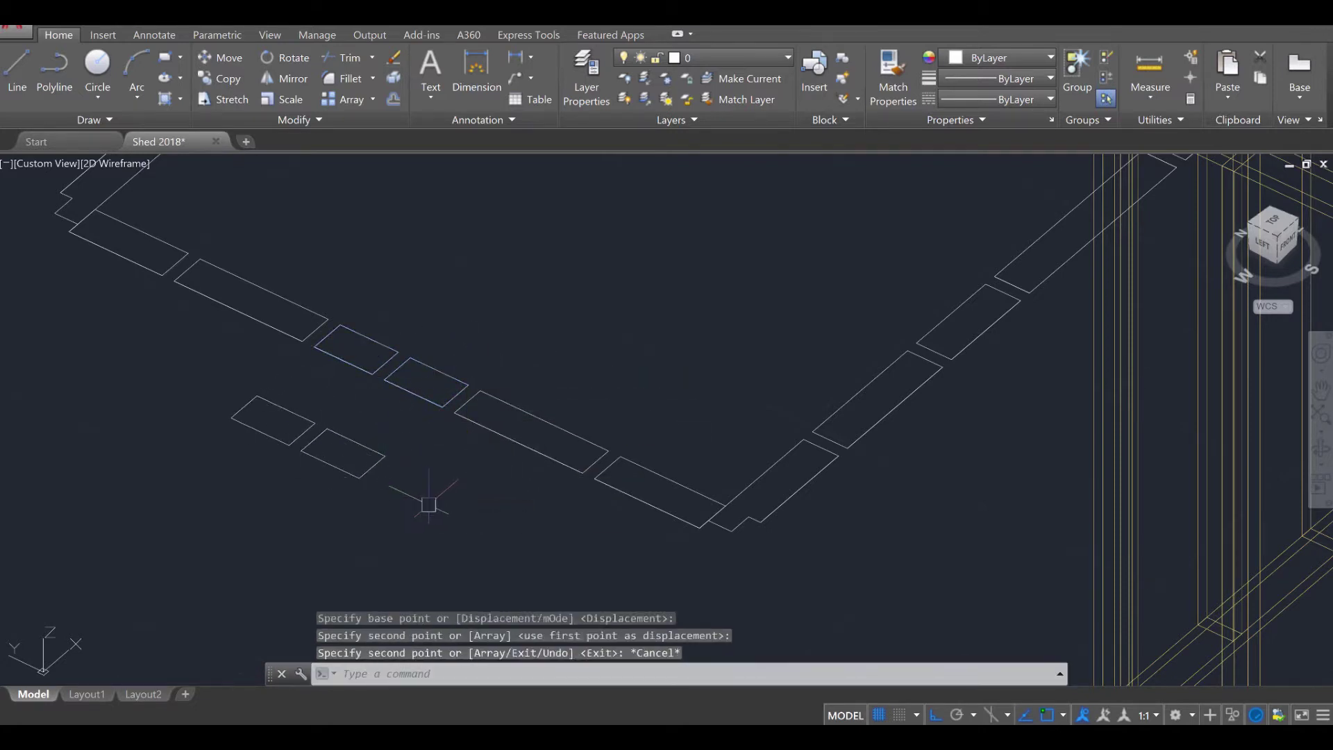
key(Escape)
key(Escape)
scroll(898, 401, down, 2)
scroll(888, 391, down, 2)
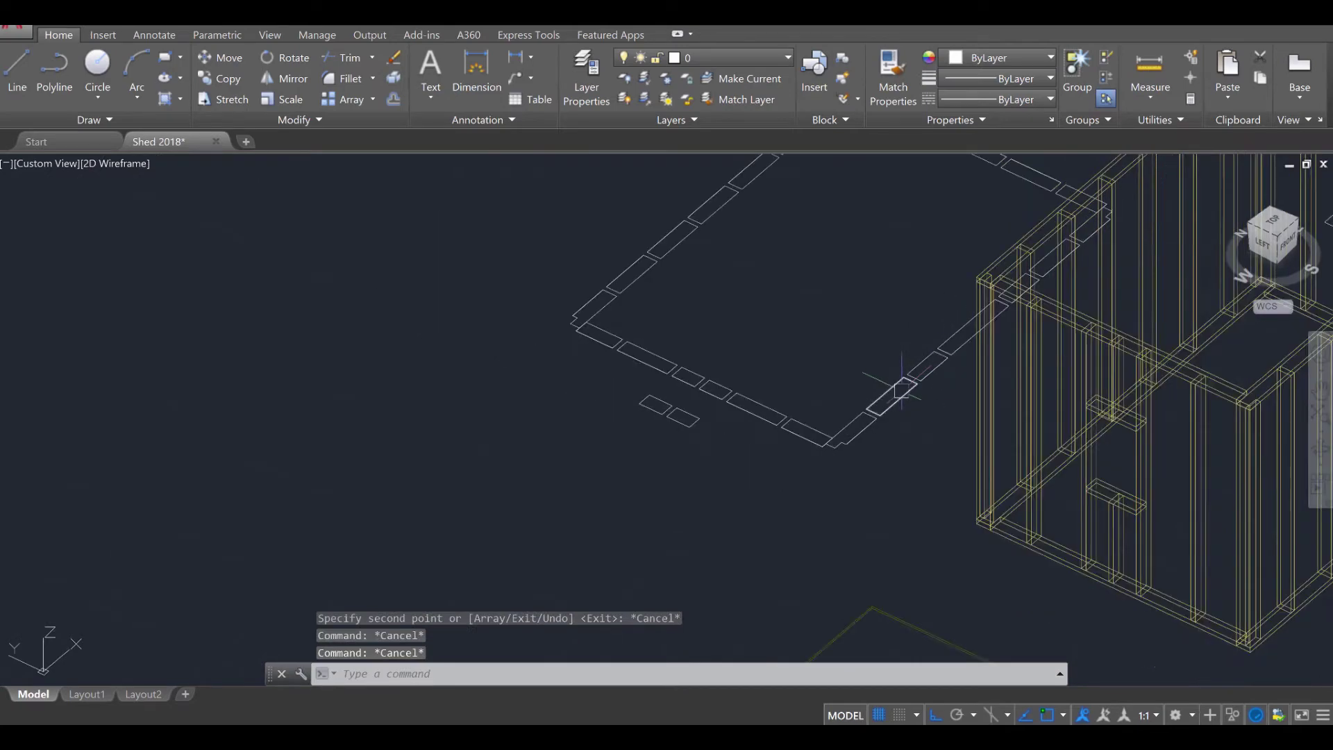
shift+middle_drag(916, 370, 920, 388)
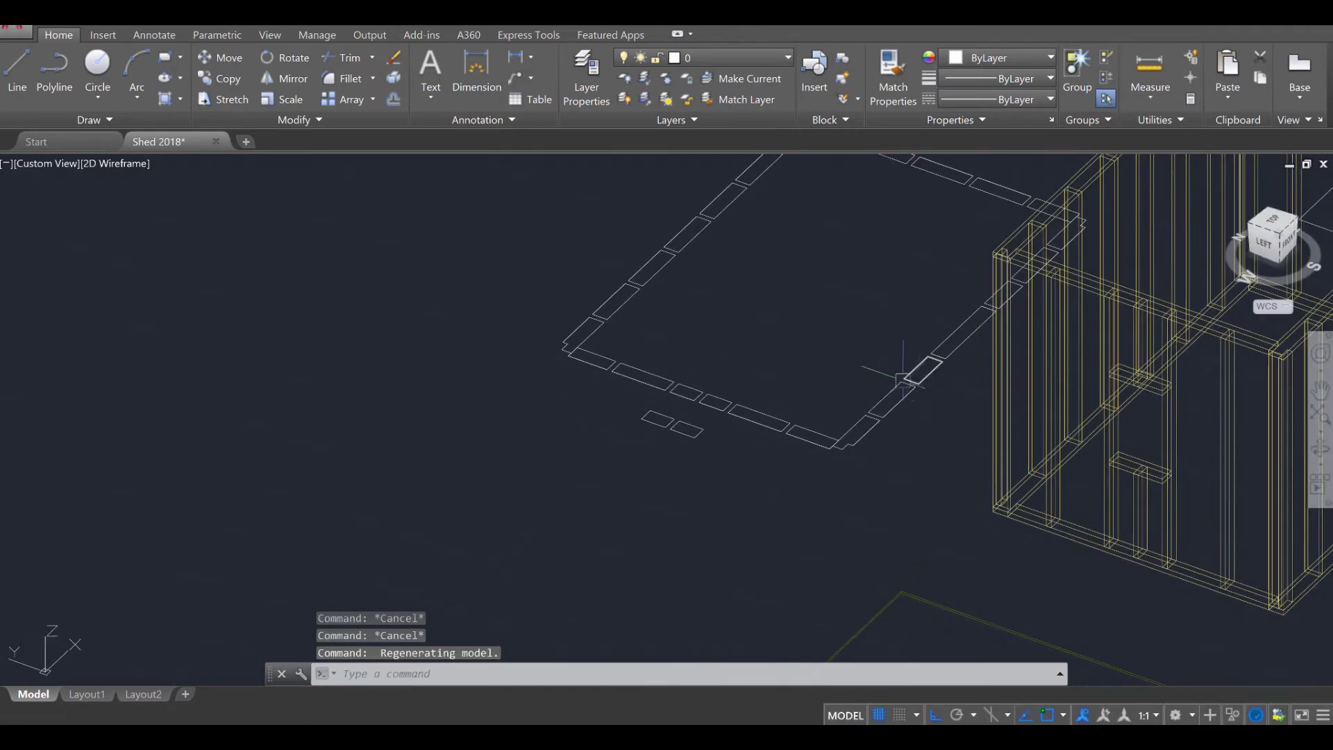
scroll(902, 380, up, 2)
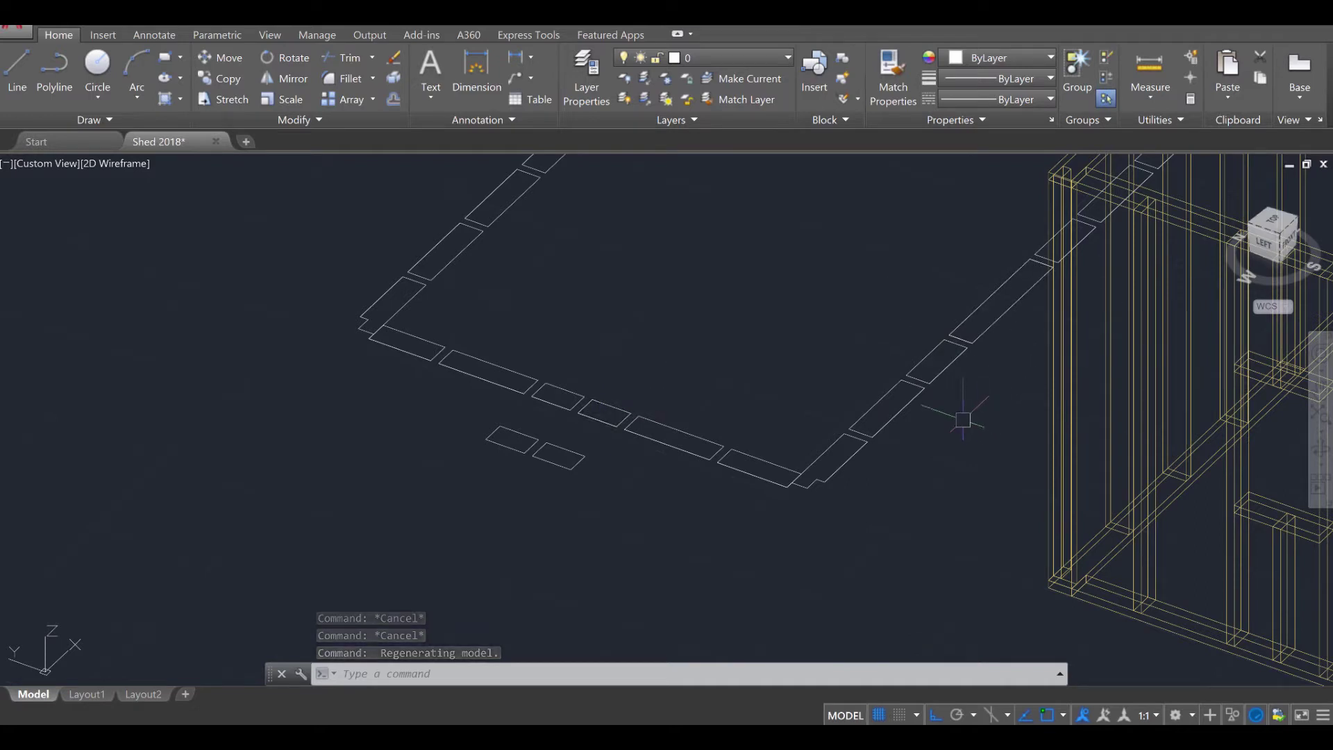
text(ext)
key(Return)
click(939, 383)
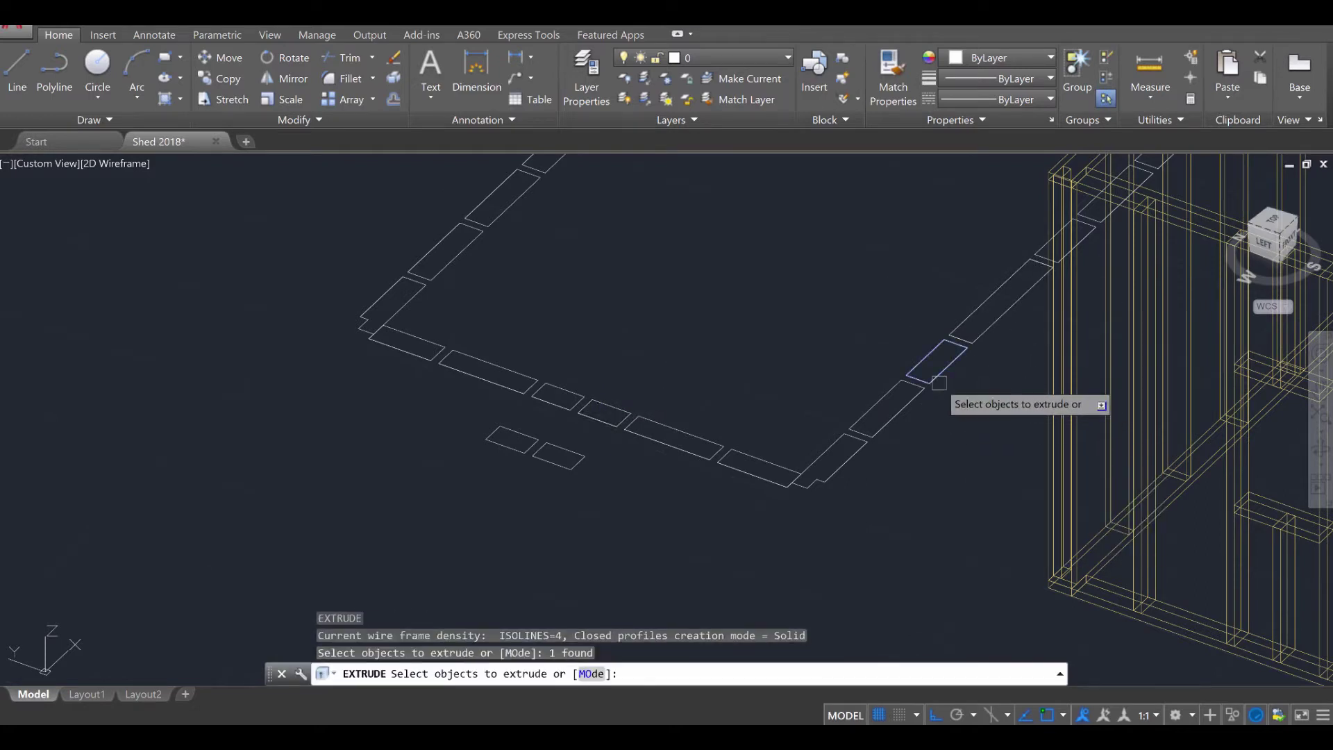
click(895, 415)
click(853, 467)
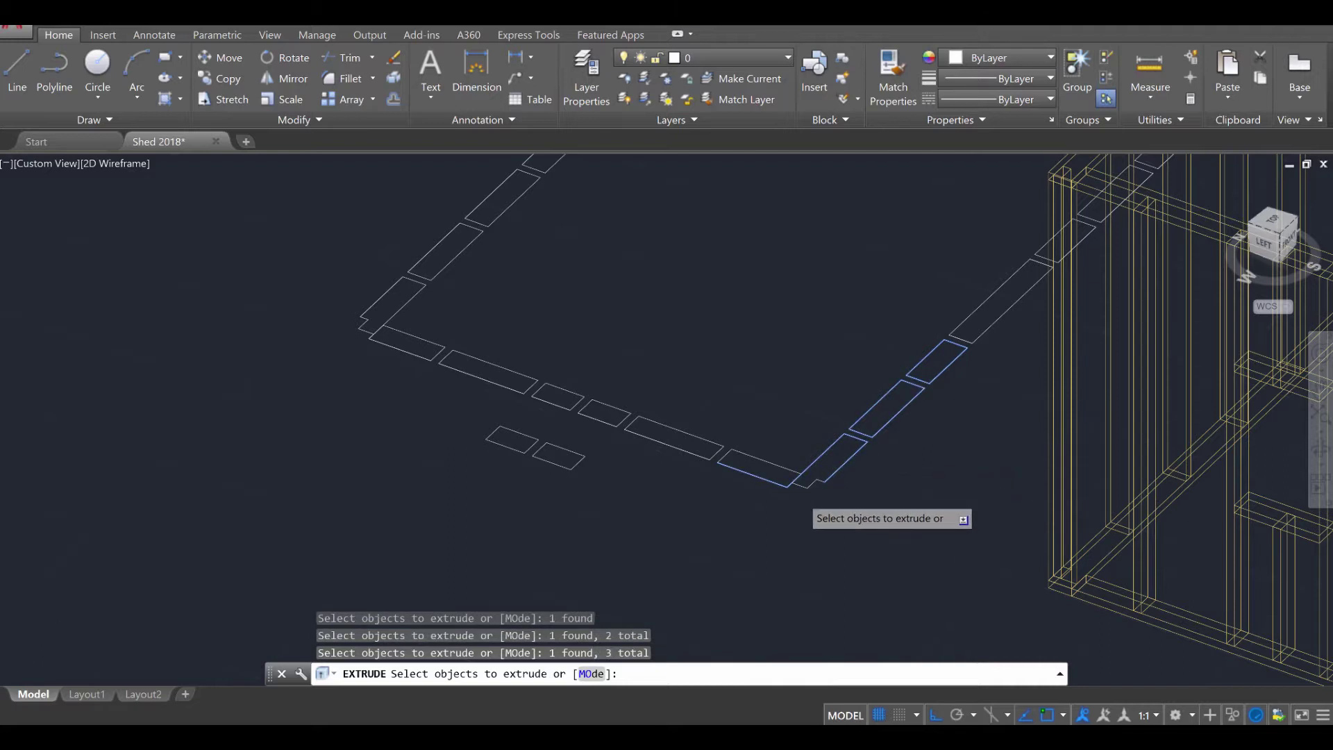
scroll(804, 497, up, 3)
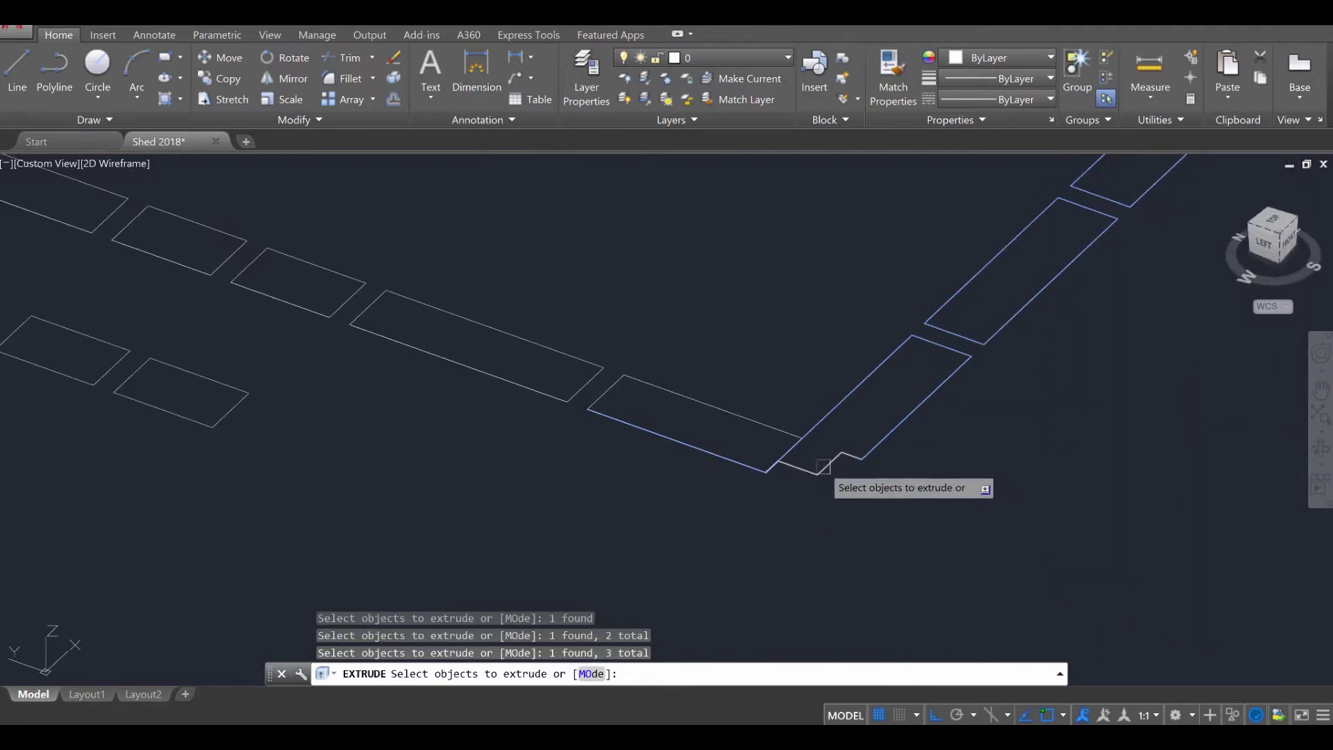
key(Escape)
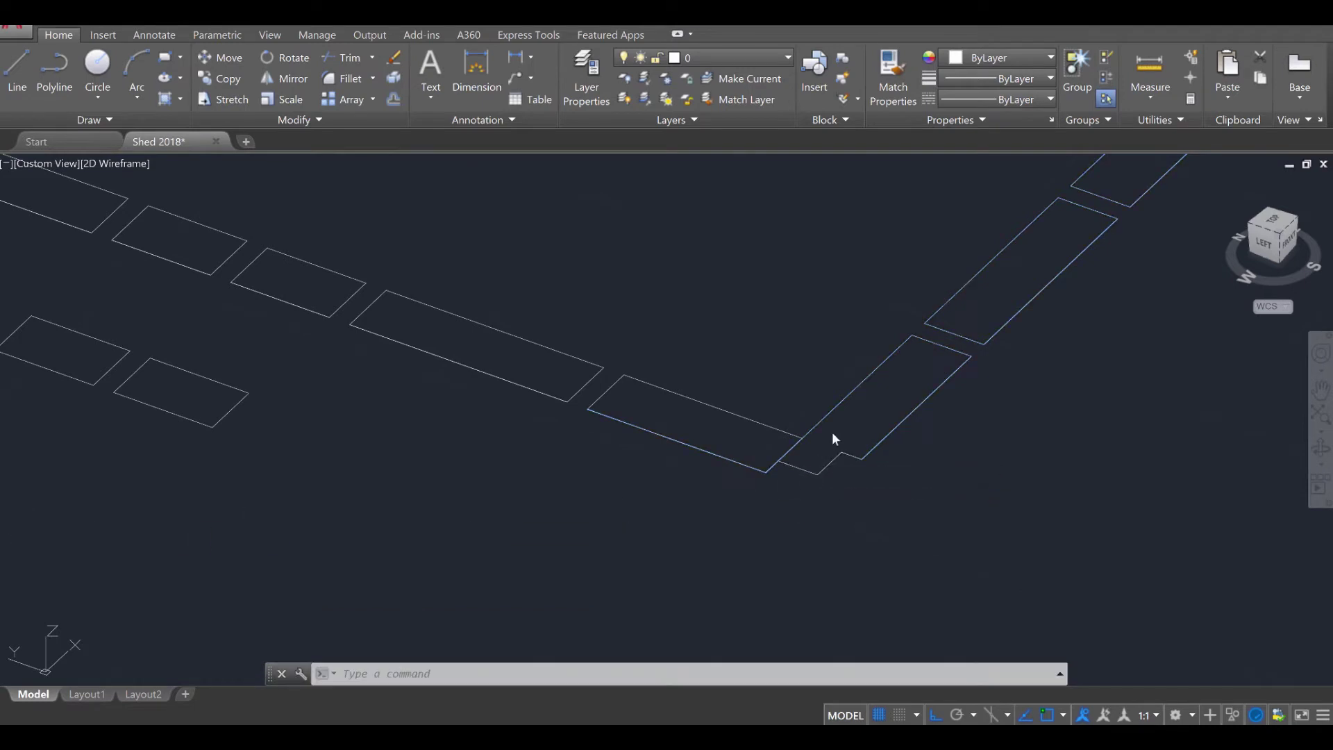
Check which line segments belong to the joined polyline at the plan's lower-left corner
click(823, 419)
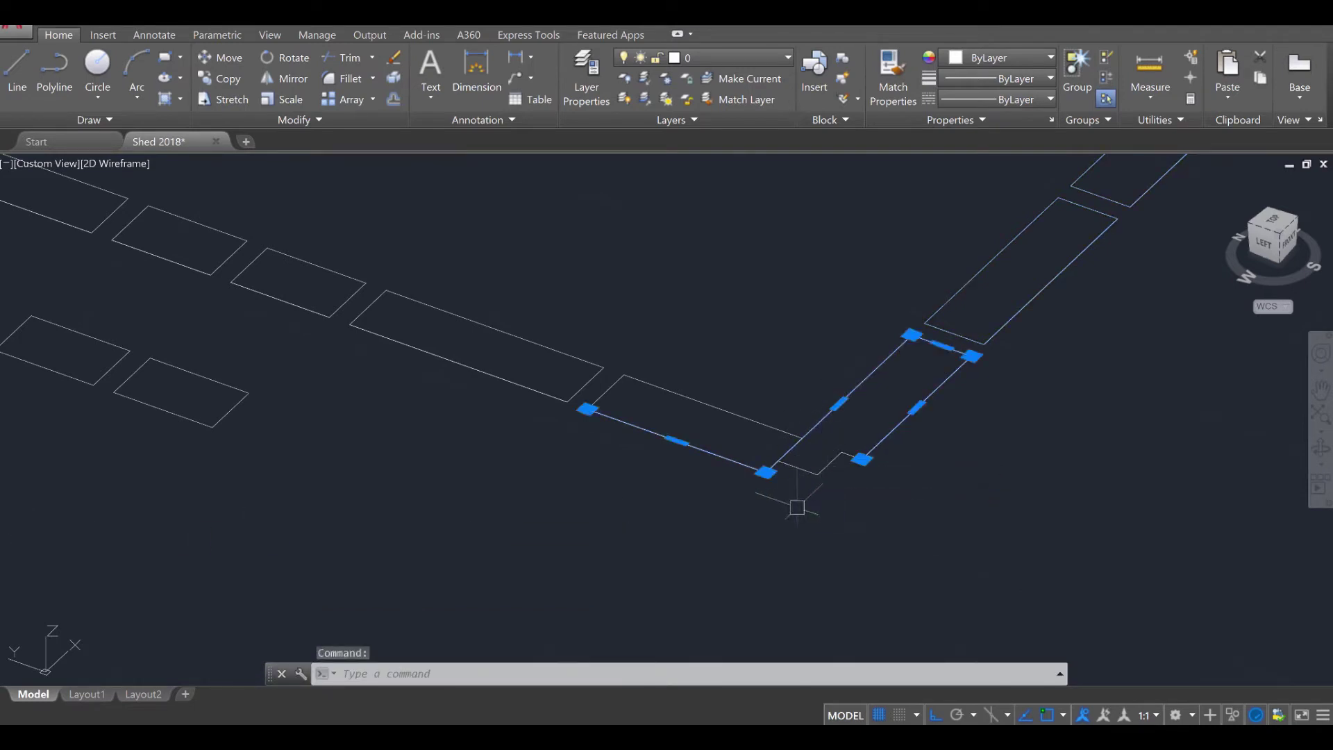
shift+middle_drag(784, 477, 642, 568)
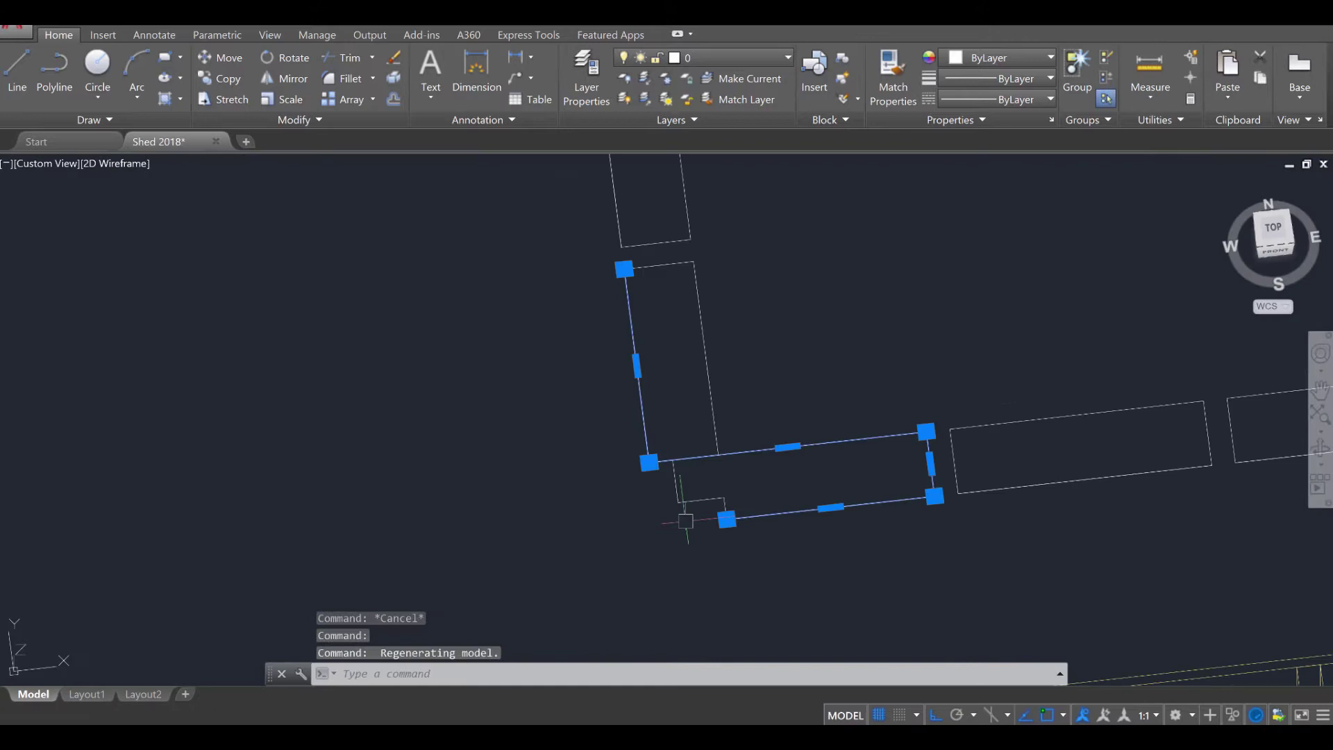
shift+middle_drag(684, 523, 670, 564)
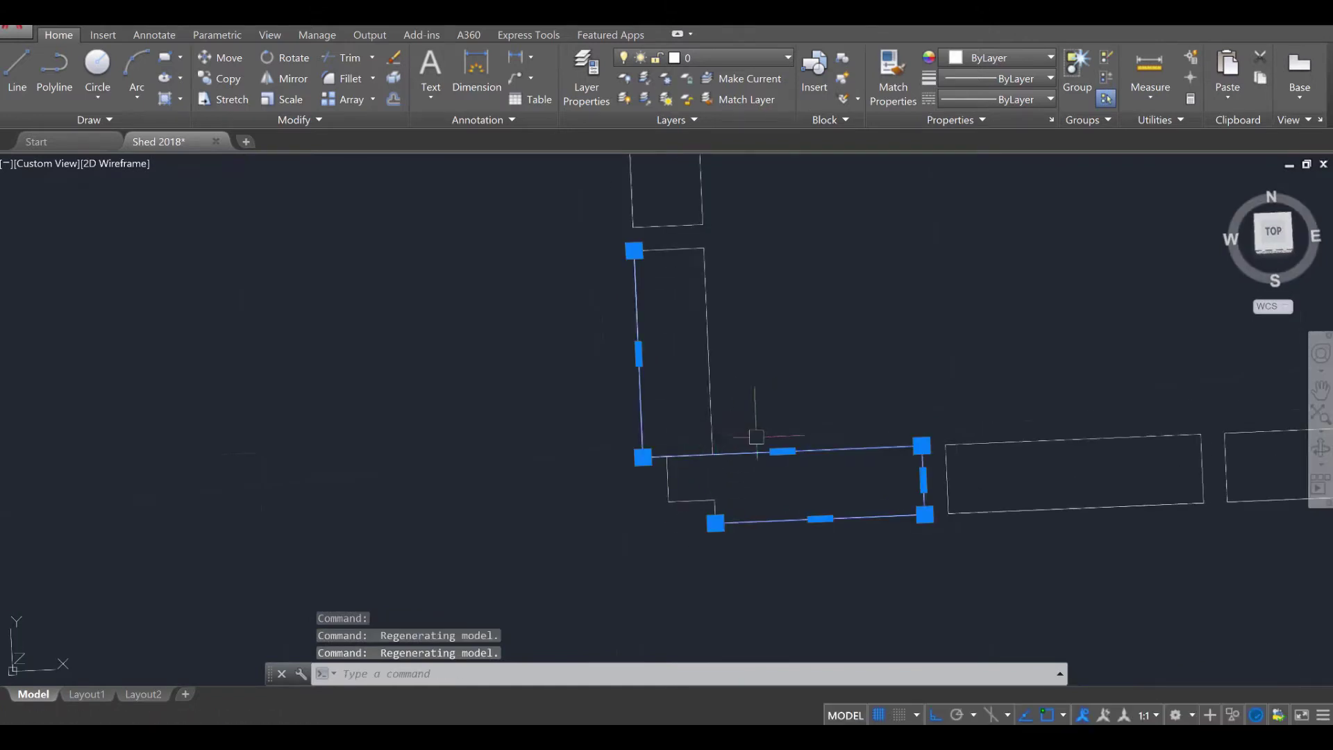
key(Escape)
key(Escape)
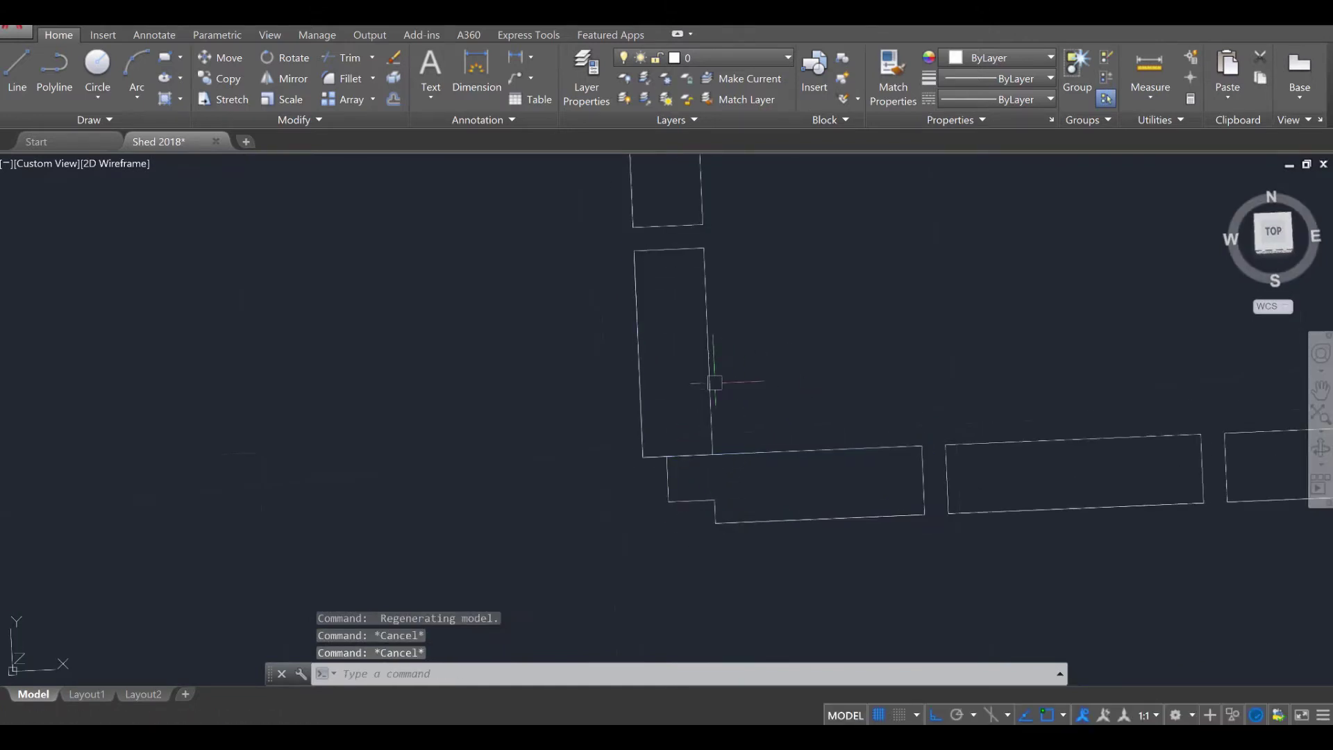
Move the closed rectangular outline above the lower-left corner to the Insulation layer and turn that layer off
click(713, 383)
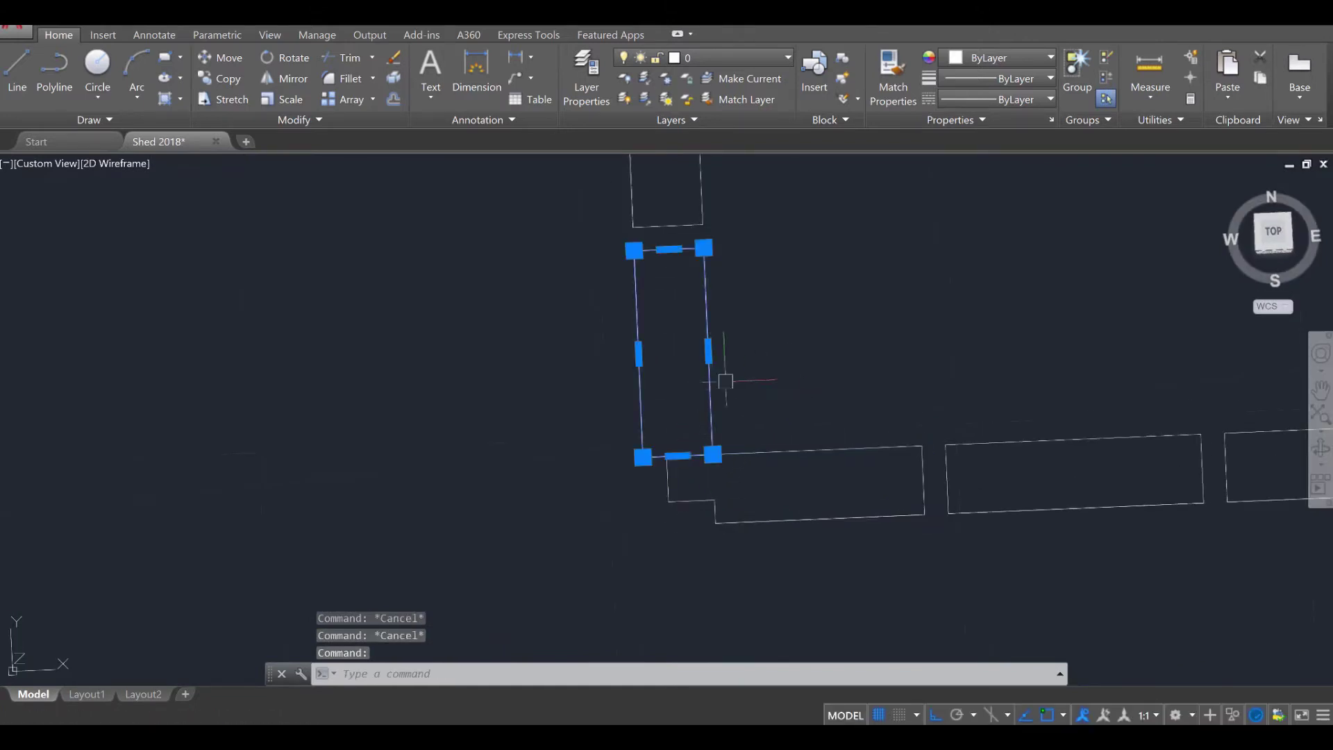
click(747, 60)
click(723, 158)
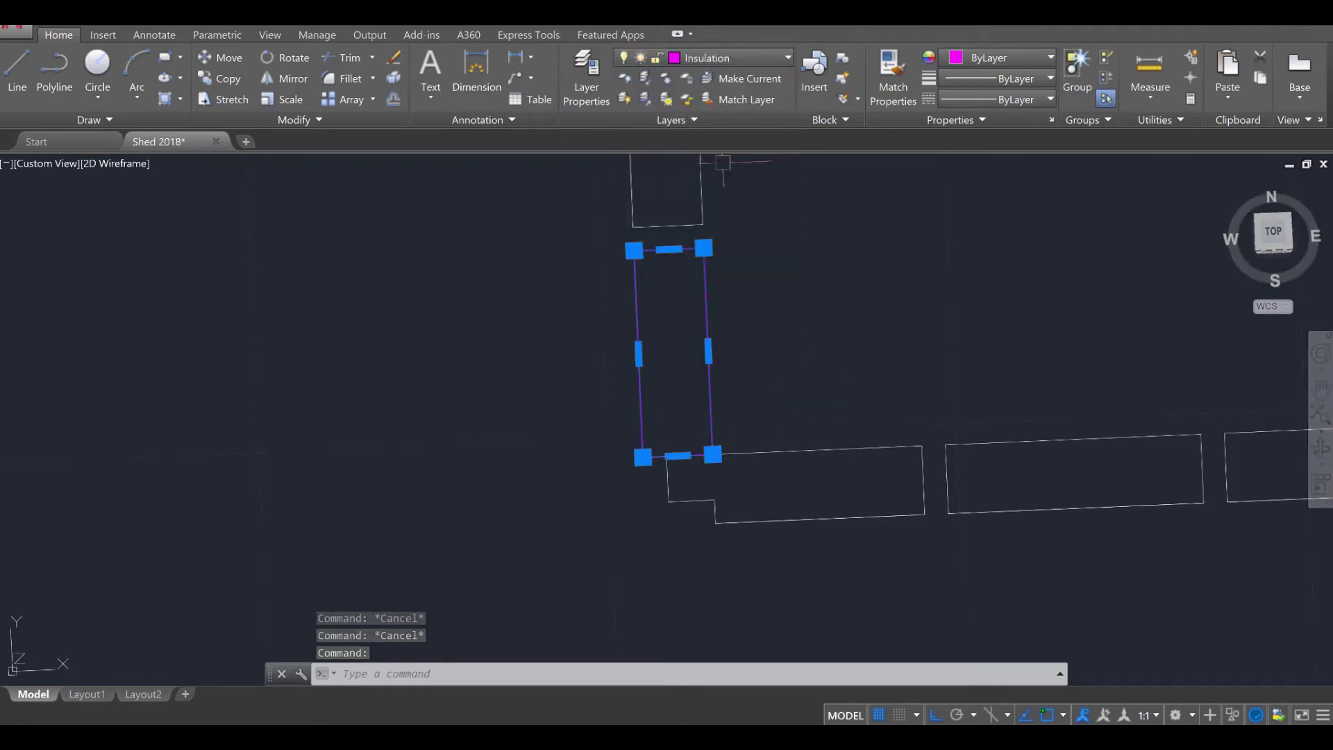
key(Escape)
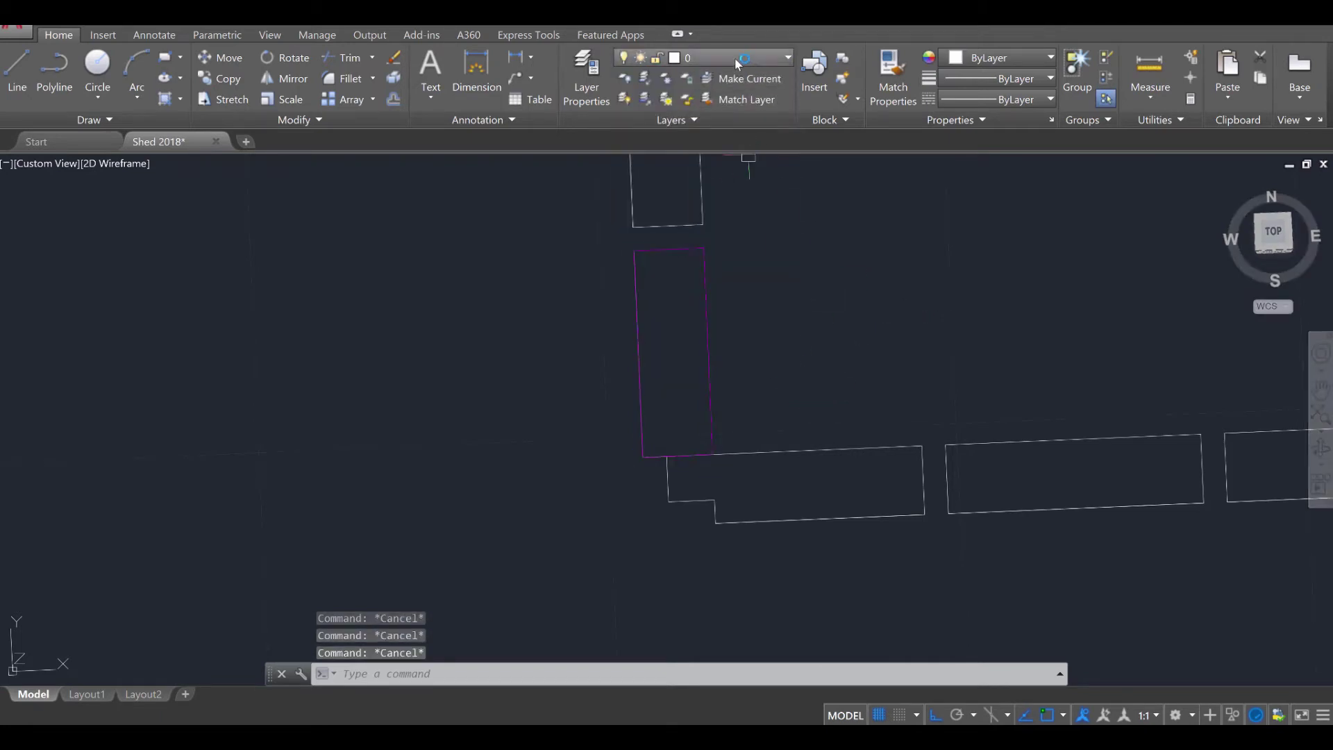
click(735, 57)
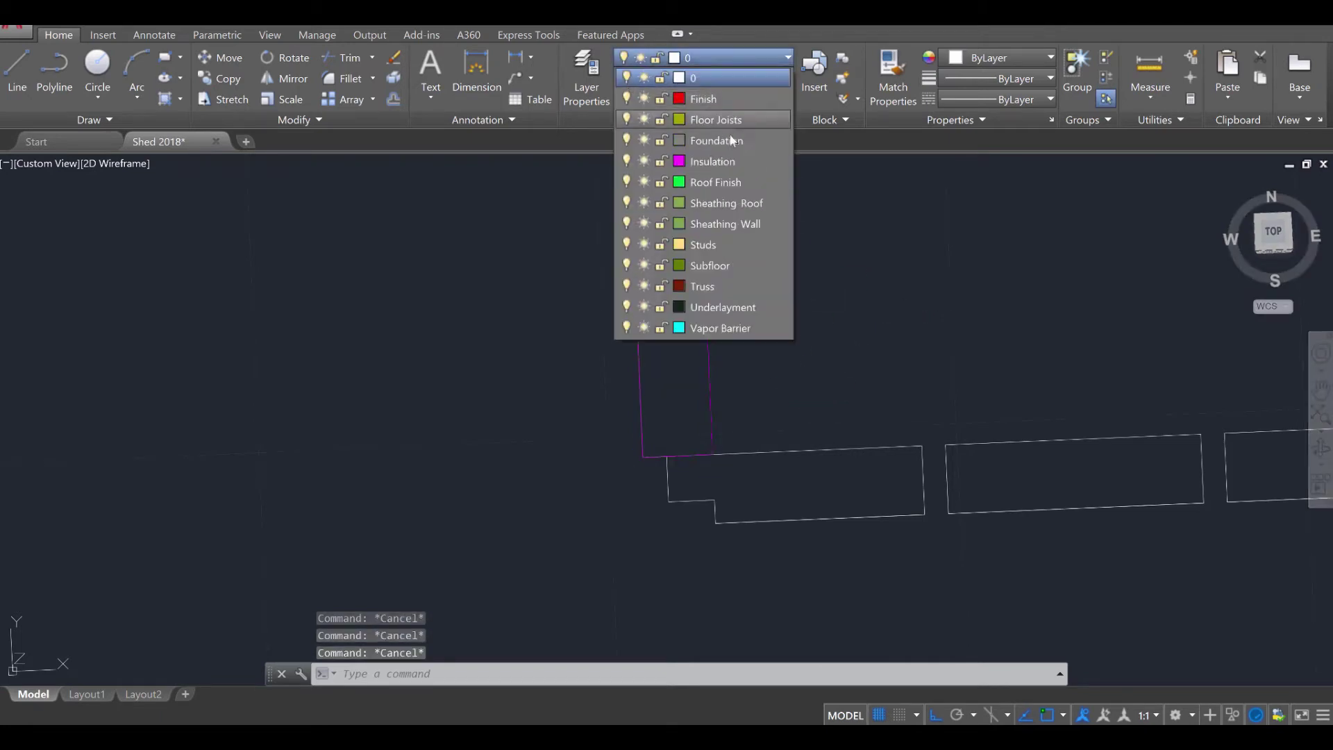
click(626, 161)
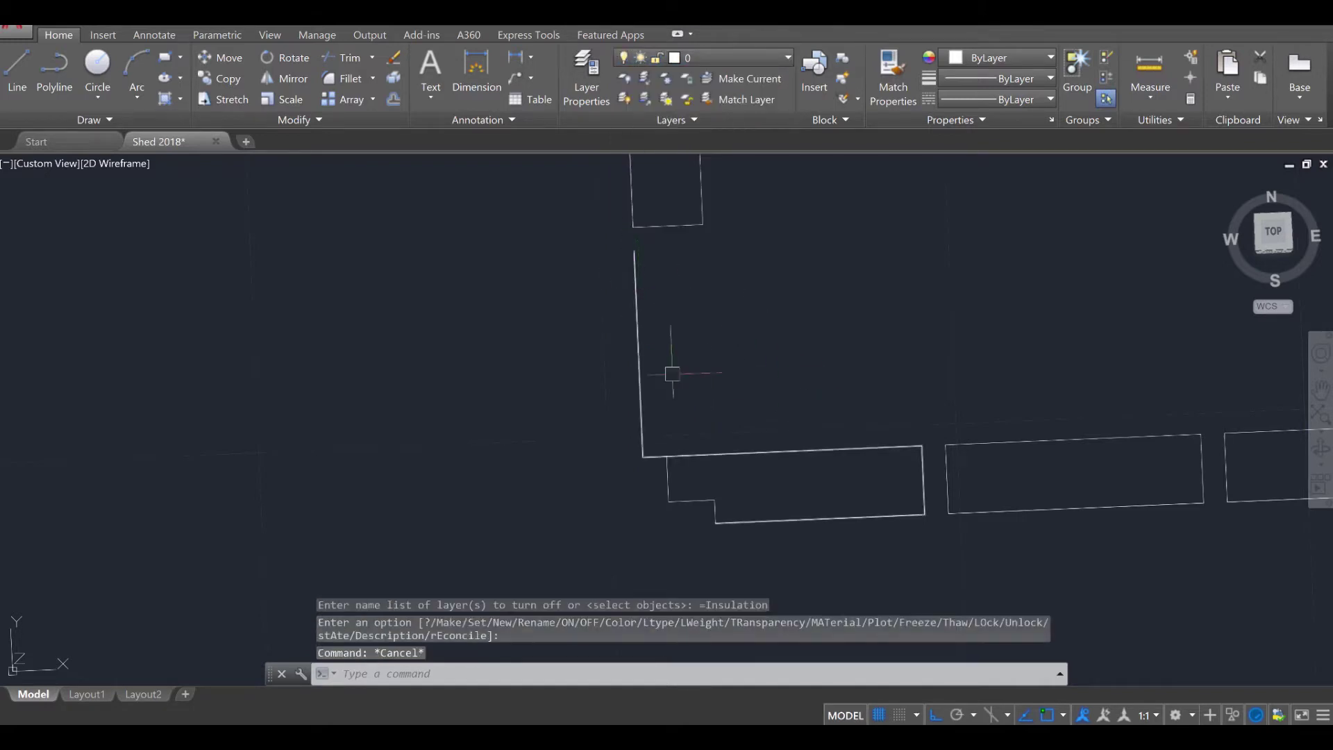
key(Escape)
key(Escape)
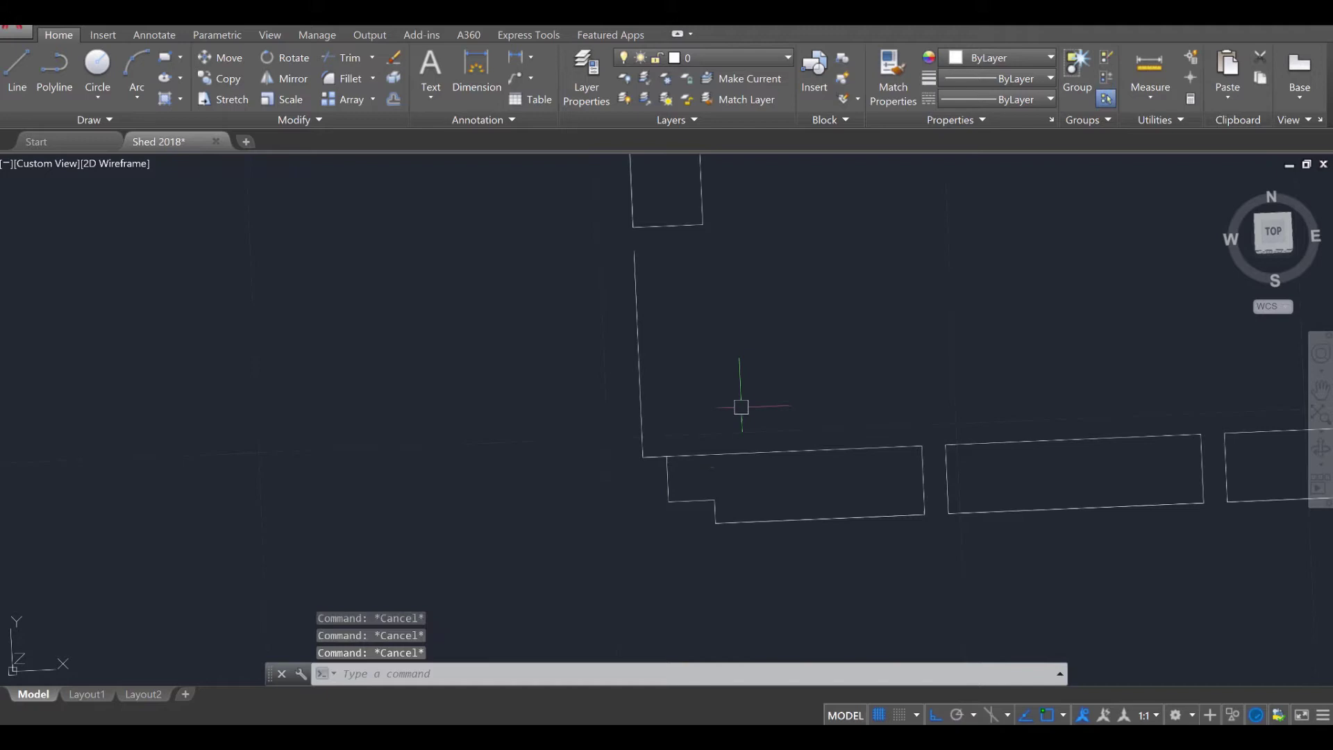
Trim the leftover vertical line and the short overhang off the notched outline at the plan's lower-left corner
text(trim)
key(Return)
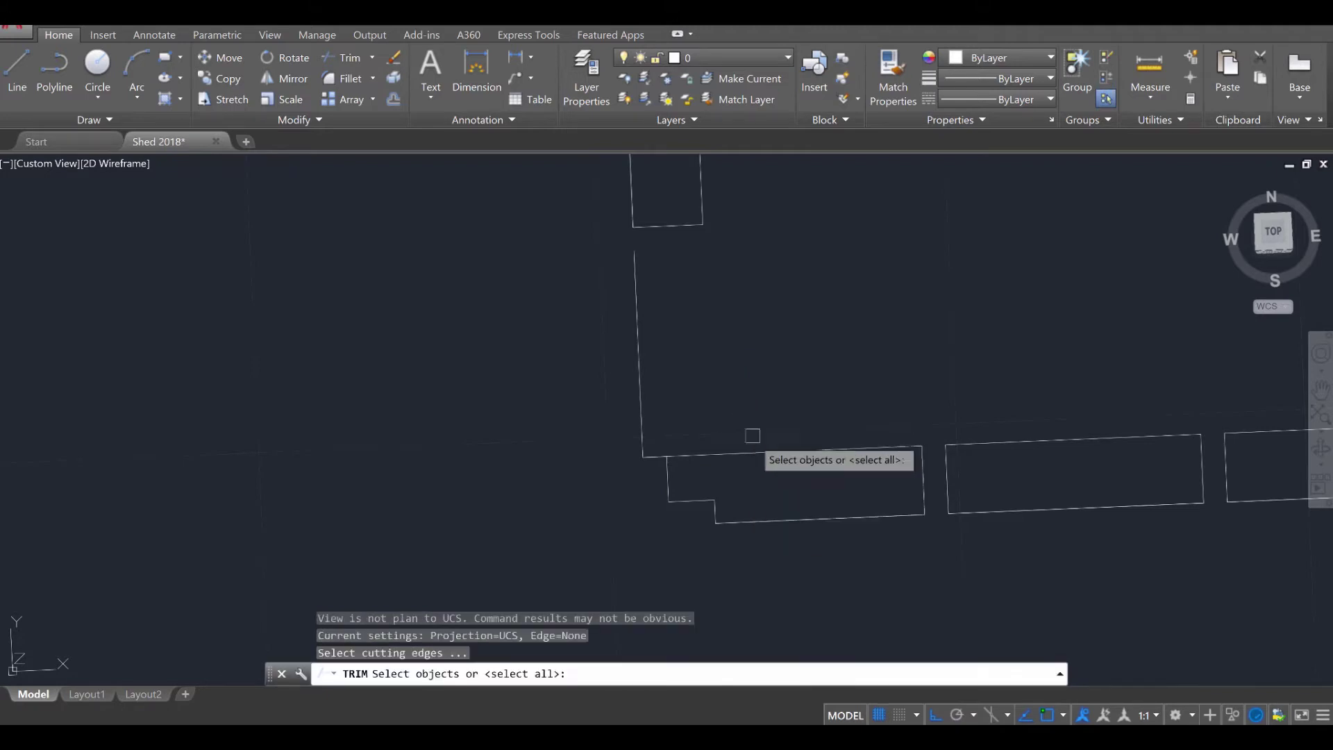
click(902, 581)
click(569, 309)
key(Return)
click(638, 389)
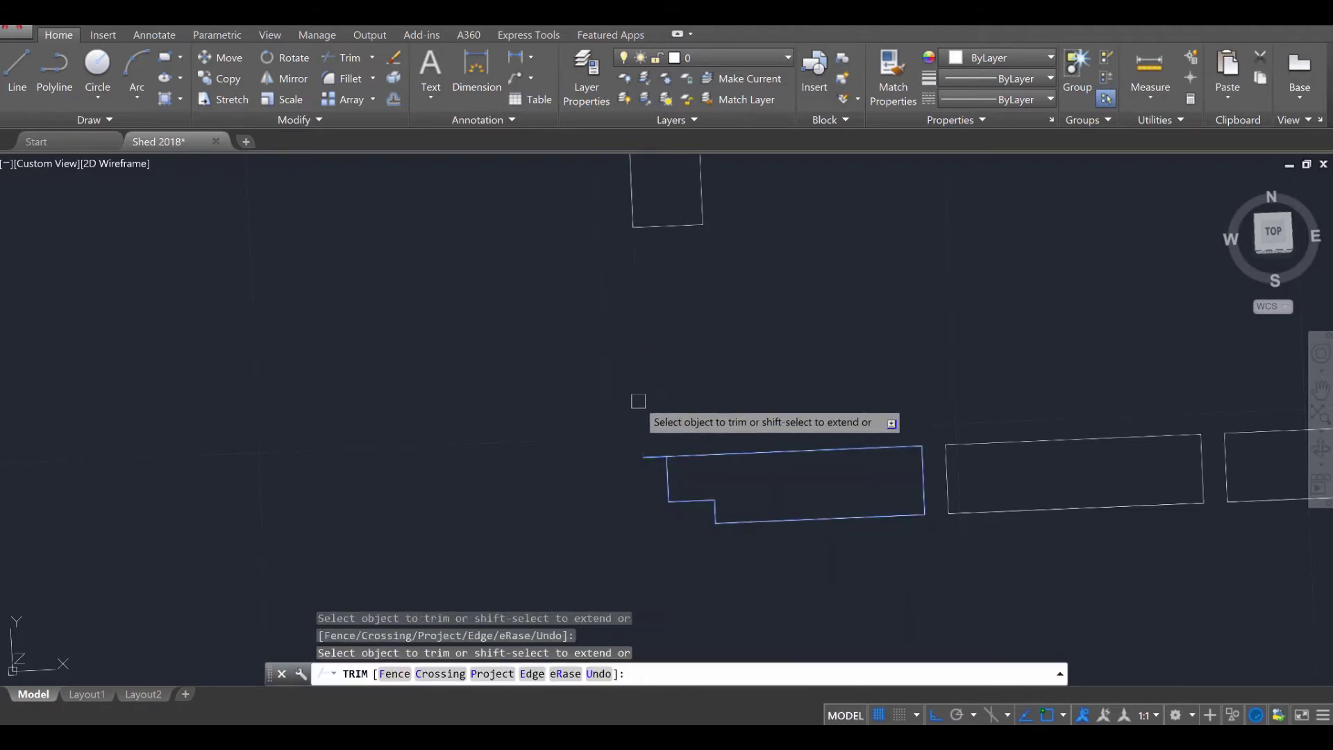
click(644, 456)
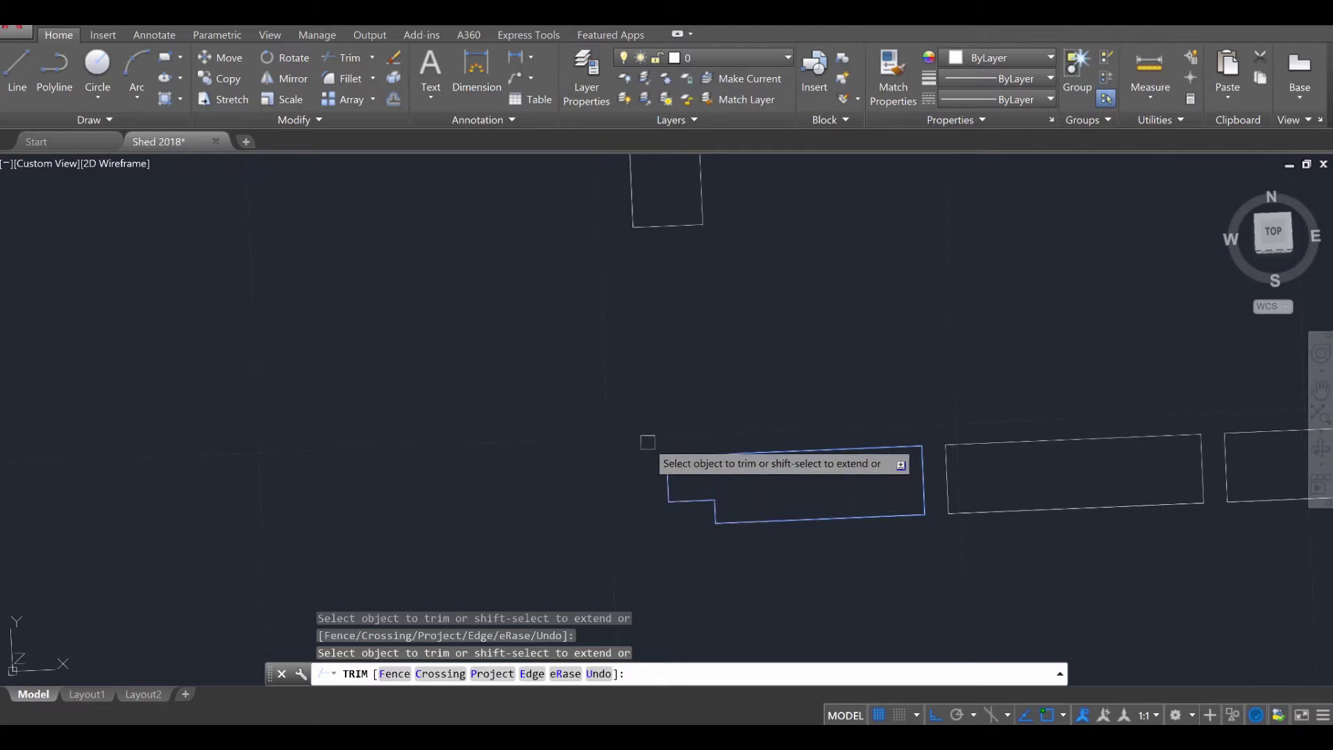
key(Escape)
key(Escape)
Move the closed rectangular outline directly below the plan's upper-right corner to the Insulation layer
scroll(670, 471, down, 6)
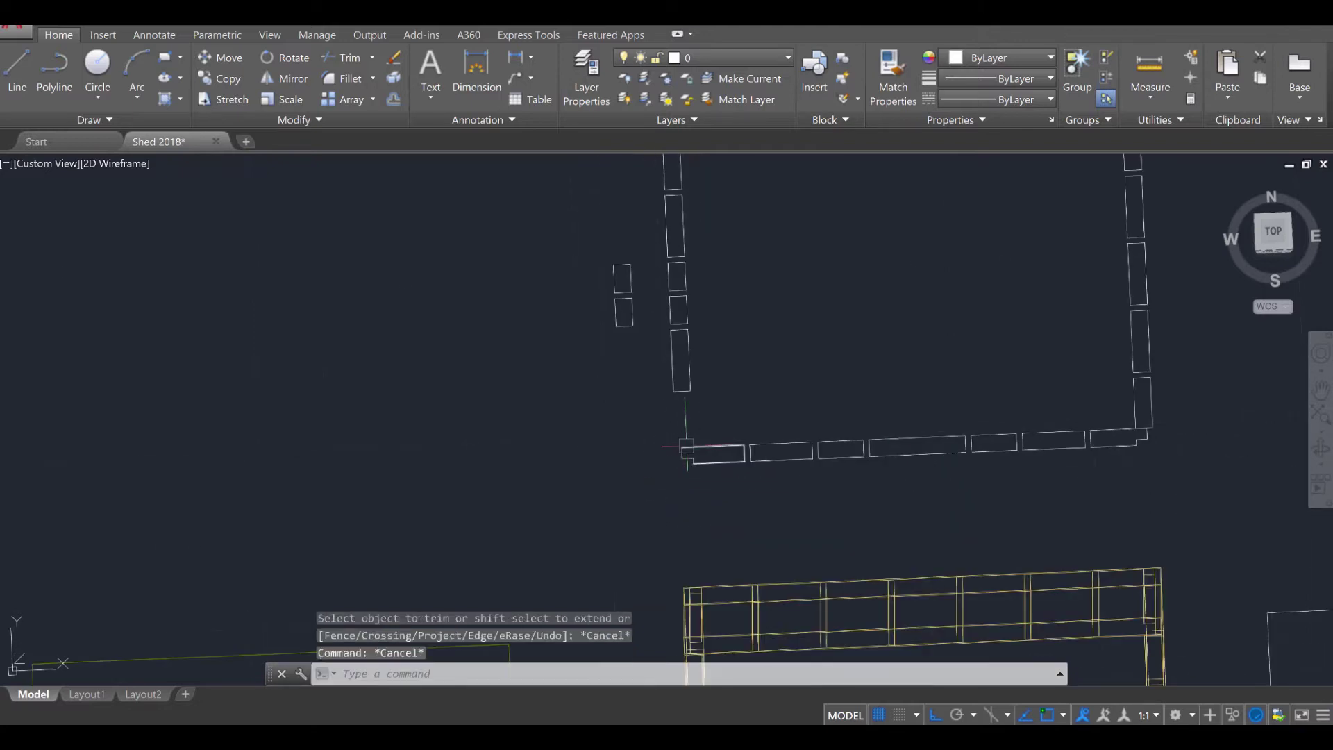
scroll(655, 335, up, 4)
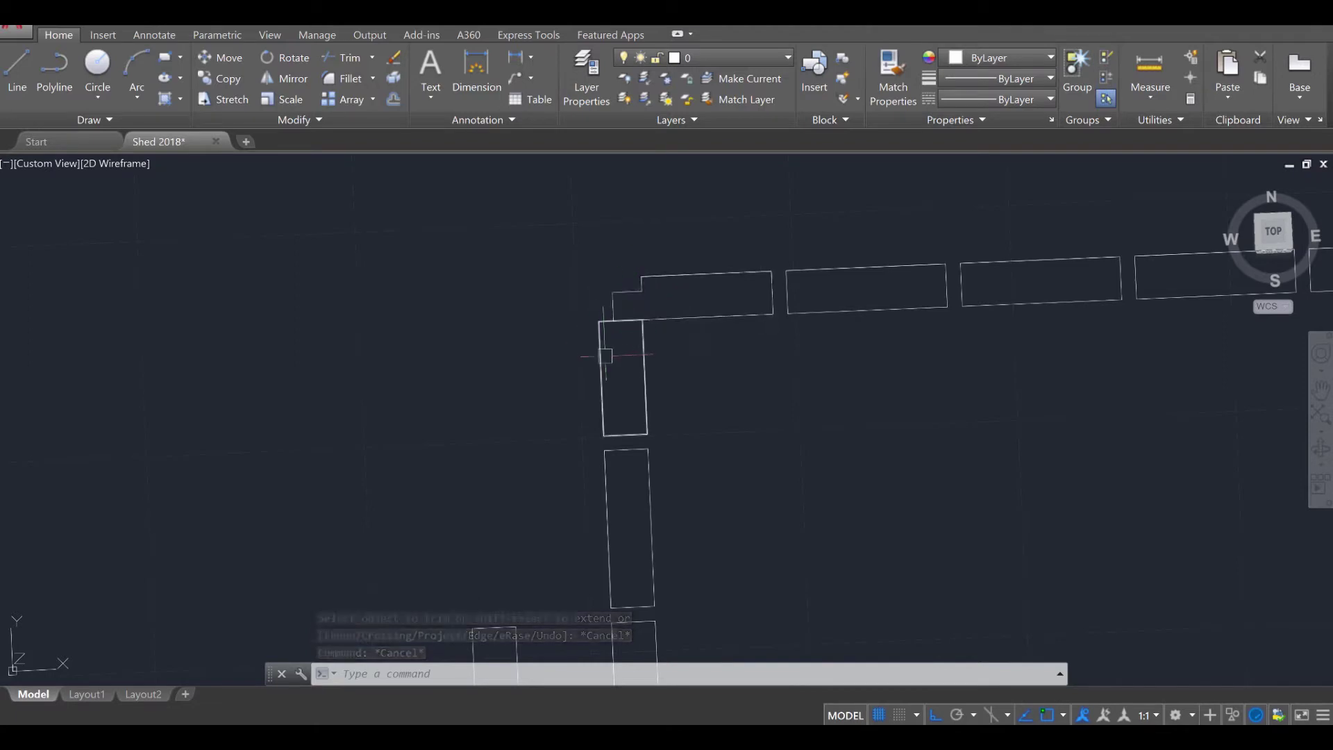
scroll(703, 321, down, 5)
scroll(657, 390, up, 6)
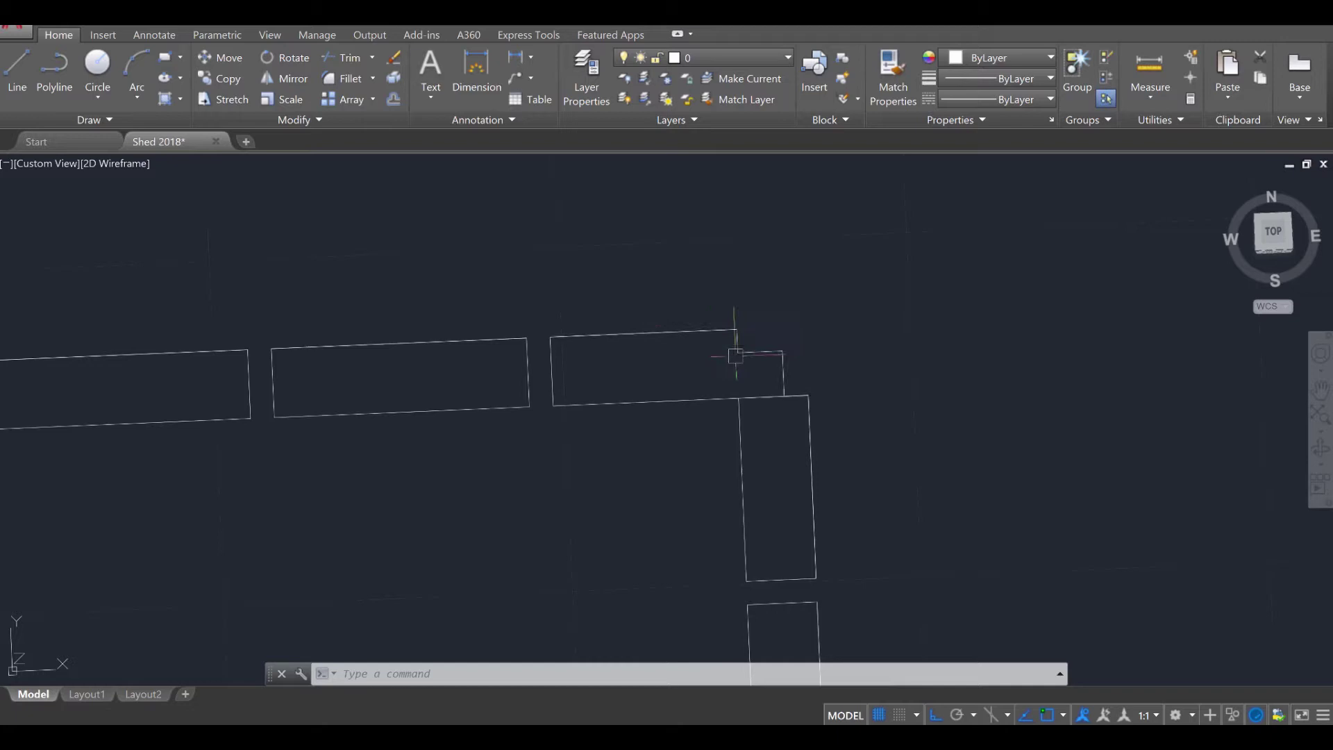
key(Escape)
key(Escape)
click(741, 493)
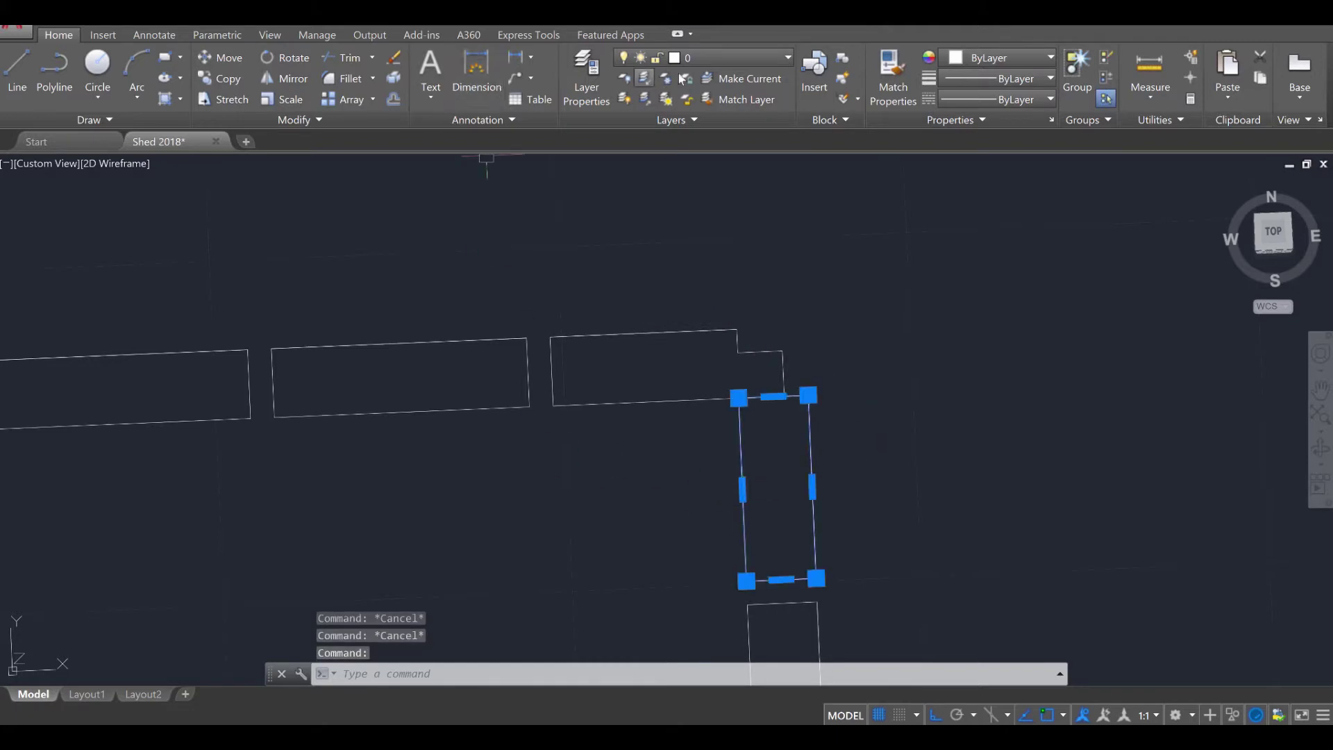
click(747, 65)
click(716, 159)
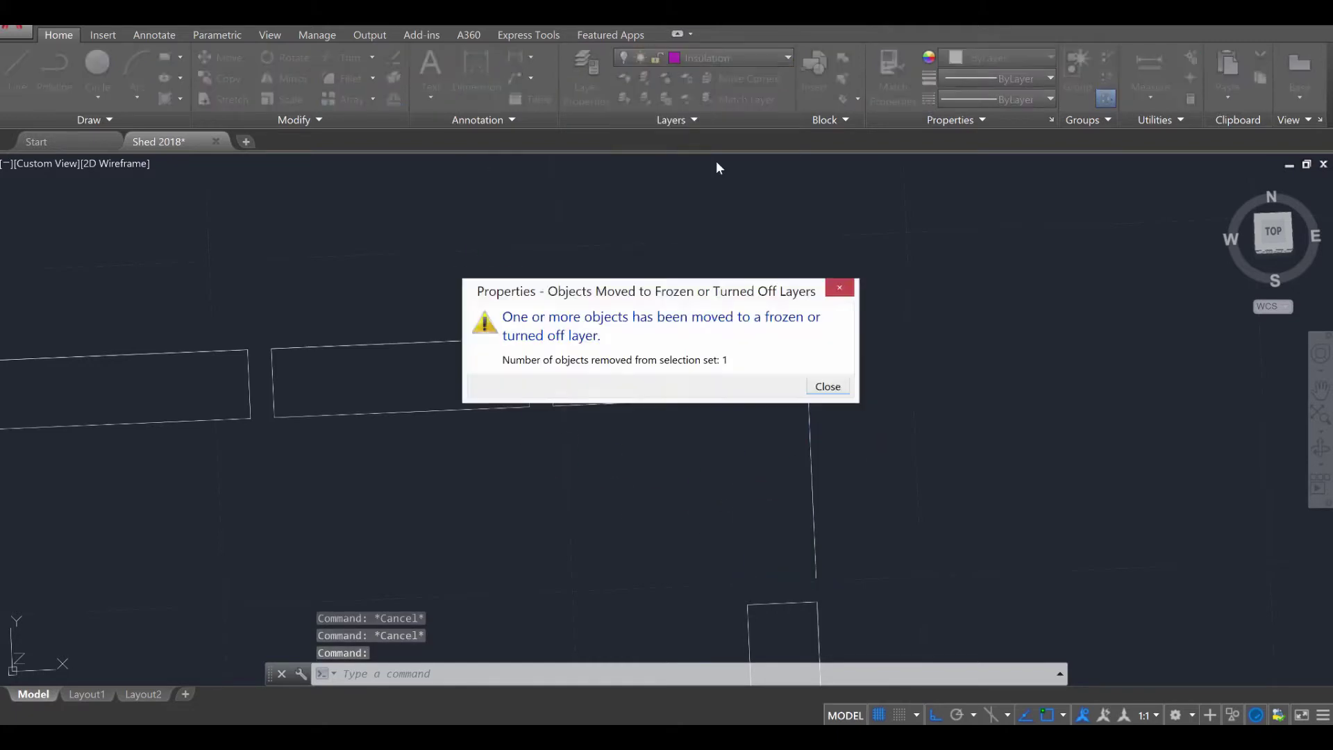
click(833, 388)
key(Escape)
key(Escape)
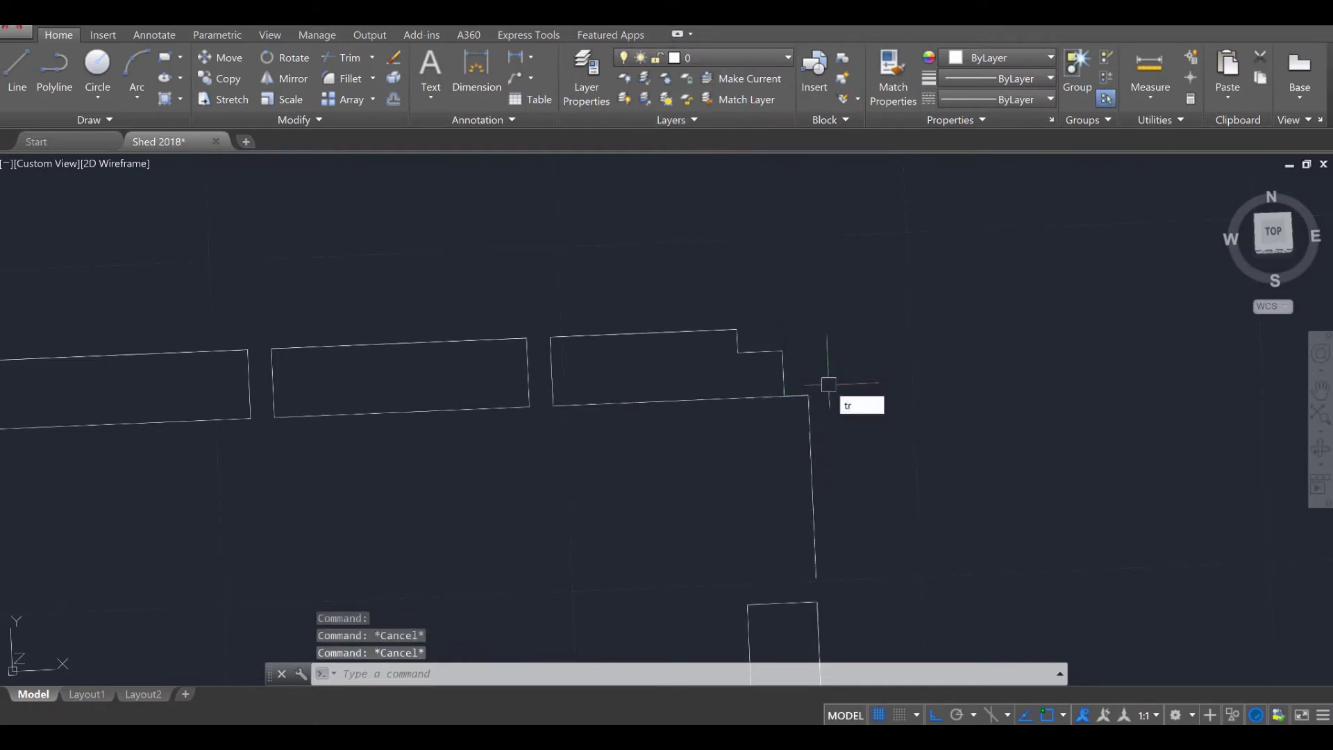
Trim the leftover vertical line and the short overhang off the notched outline at the plan's upper-right corner
key(Return)
click(919, 236)
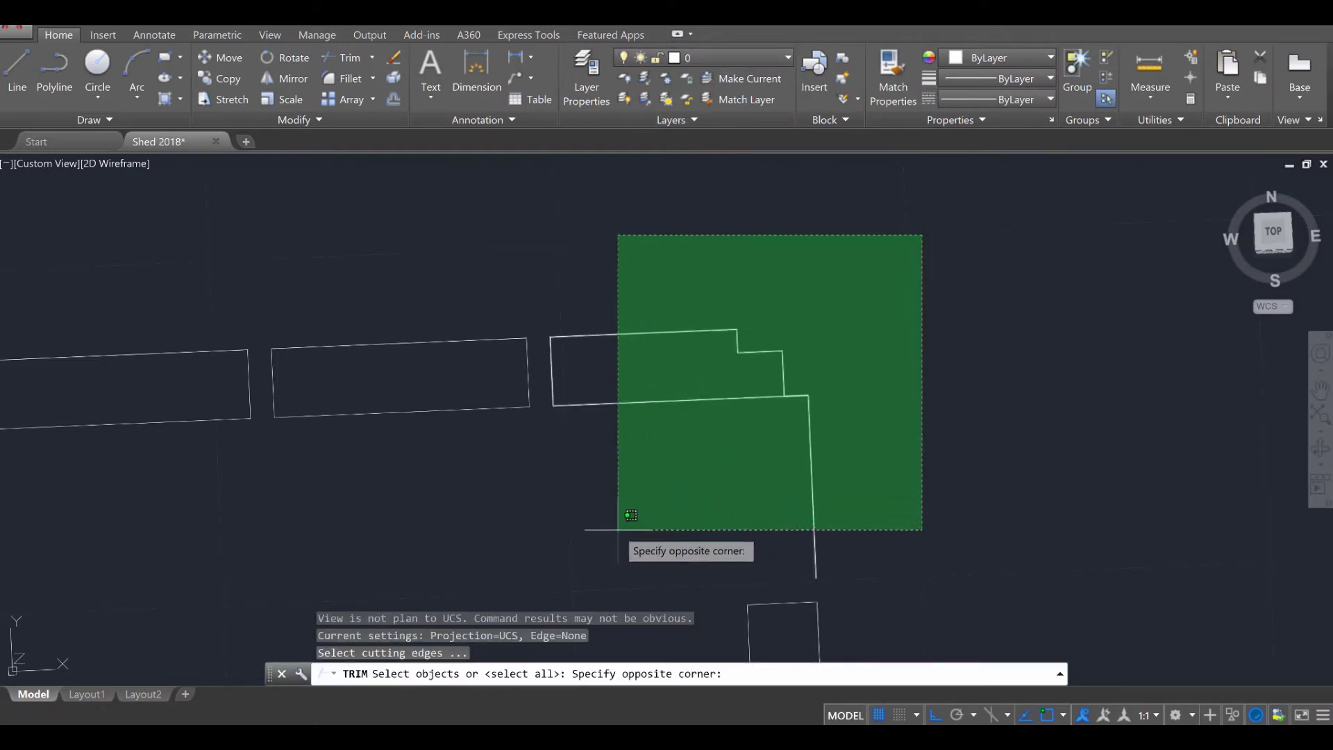
click(549, 561)
key(Return)
click(809, 461)
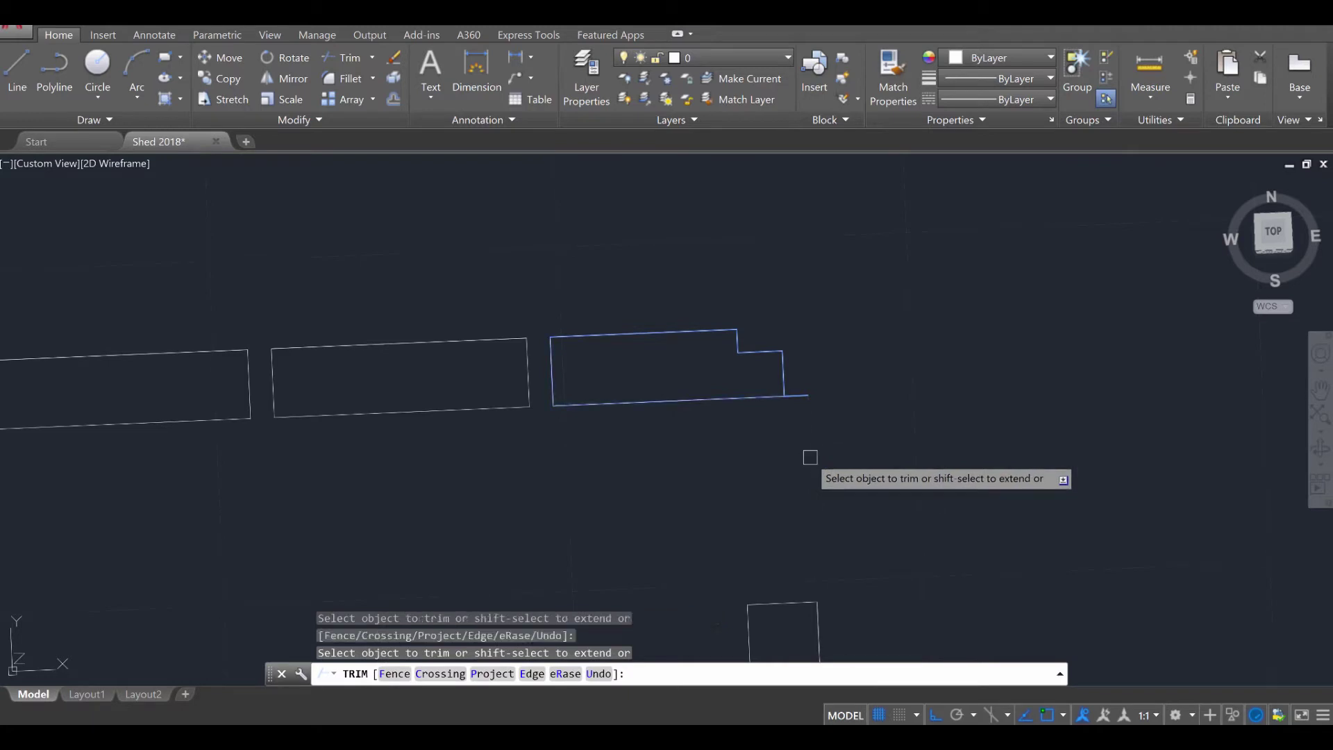
click(799, 397)
scroll(814, 458, down, 6)
middle_drag(844, 567, 823, 378)
scroll(797, 473, up, 4)
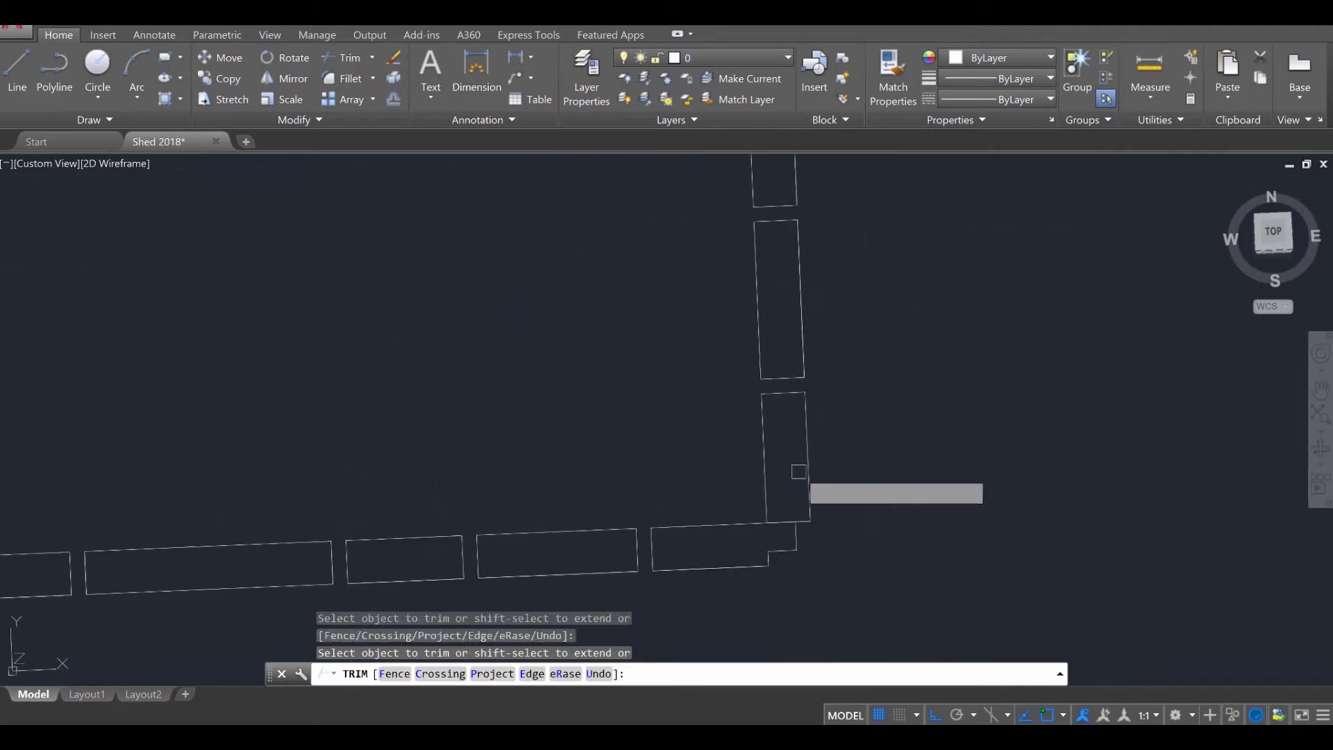
key(Escape)
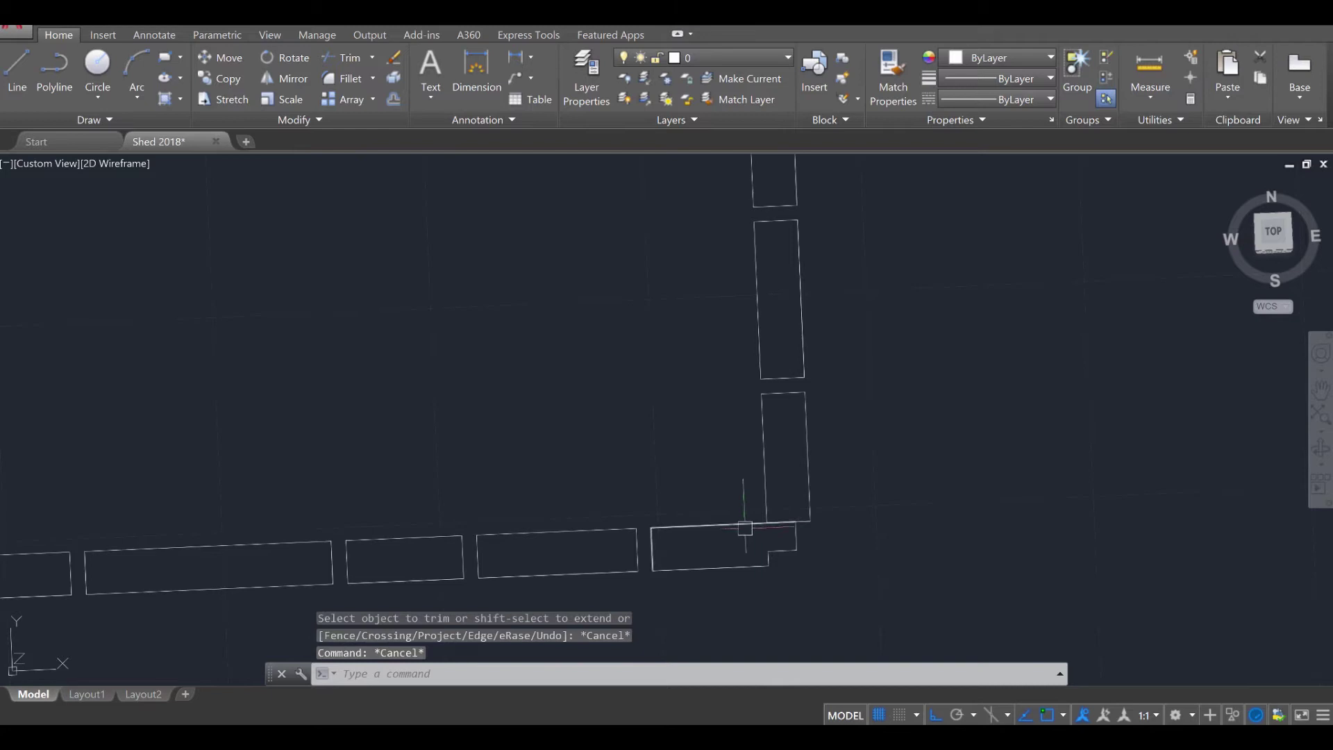
Move the closed rectangular outline directly above the plan's lower-right corner to the Insulation layer
click(771, 410)
click(759, 425)
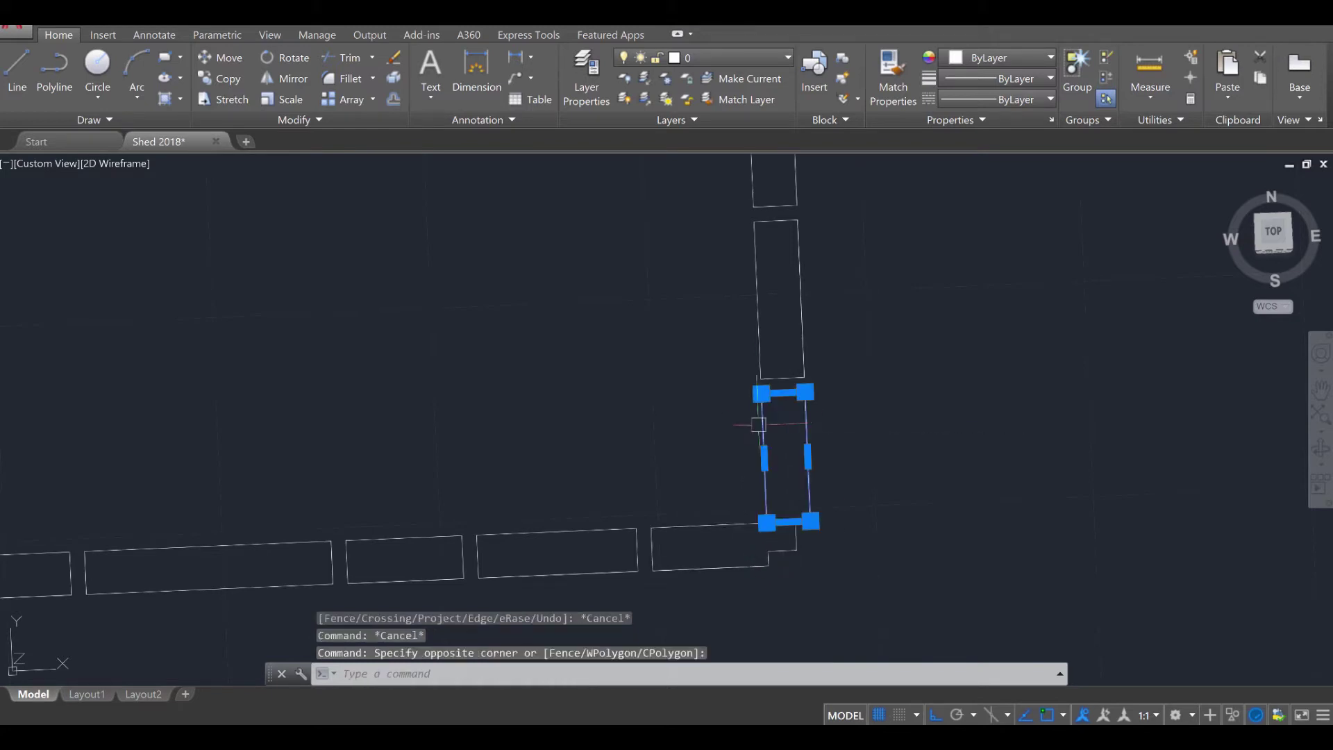
click(784, 63)
click(728, 164)
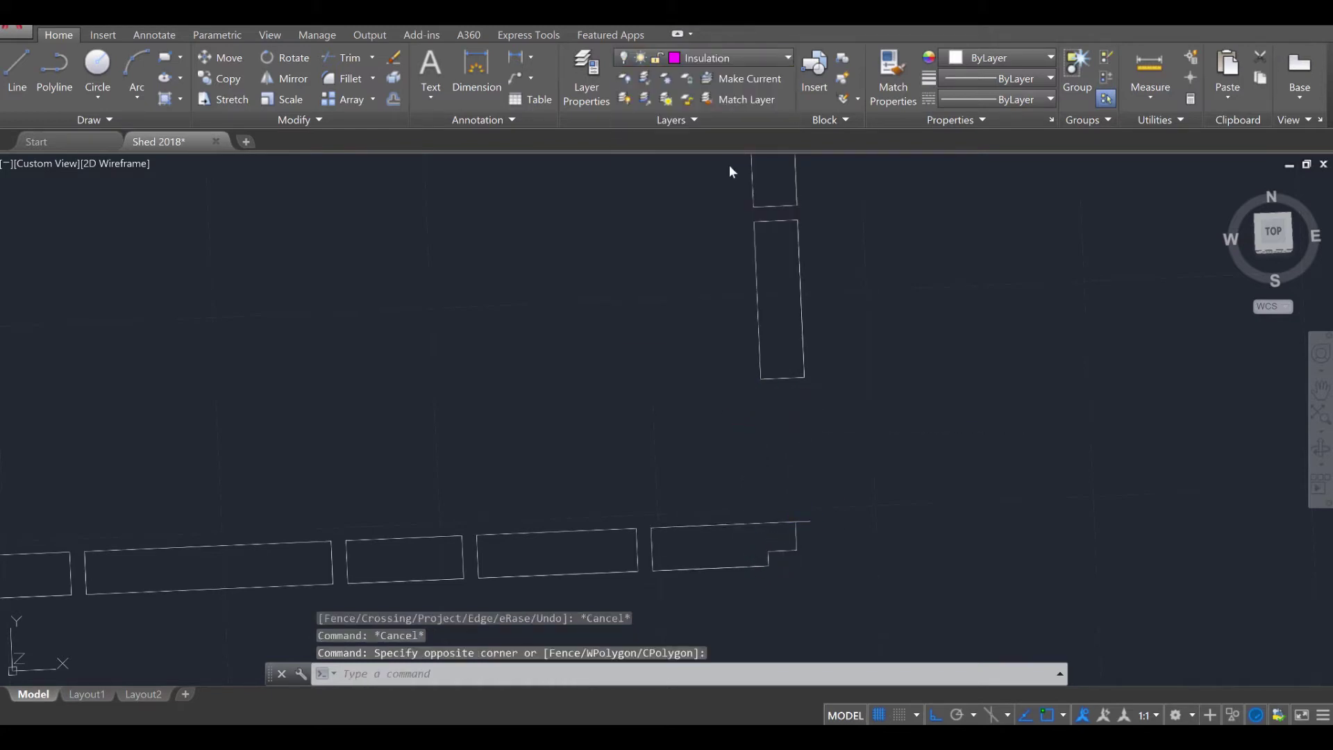
click(828, 387)
scroll(806, 537, up, 3)
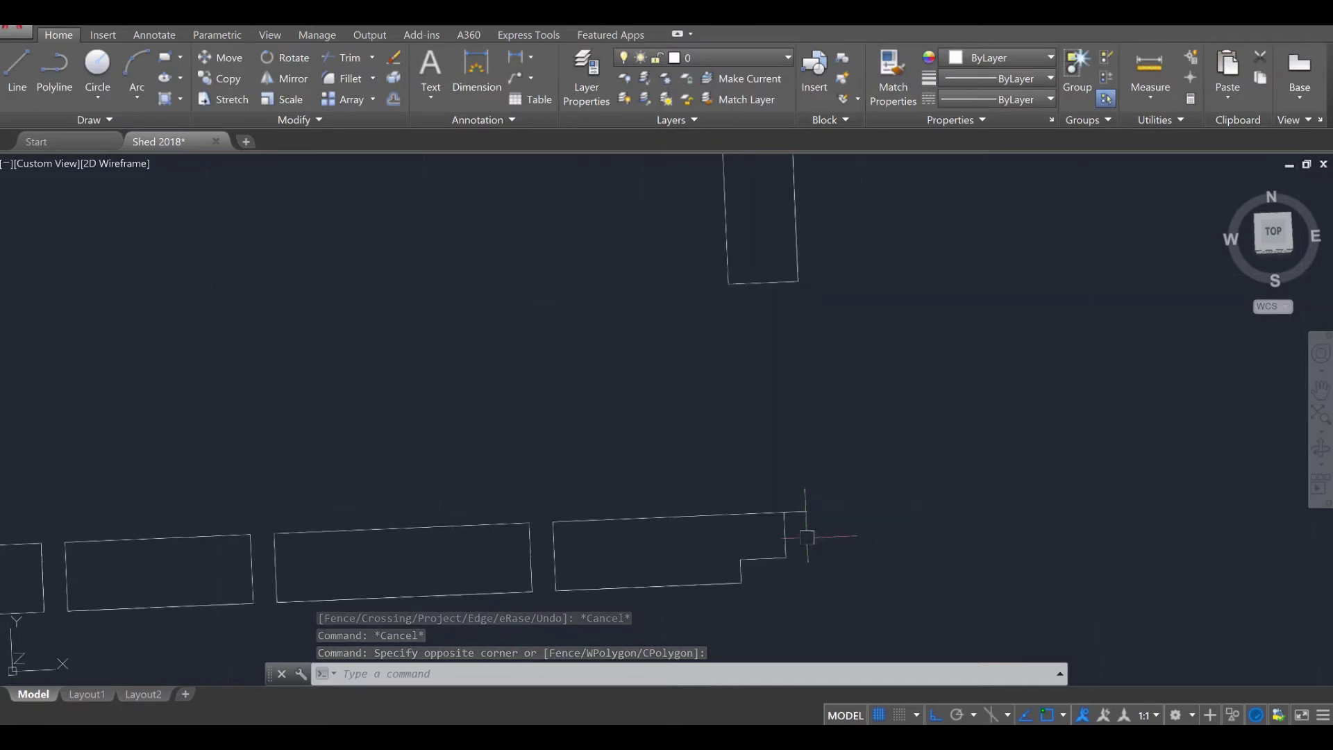
text(trim)
key(Return)
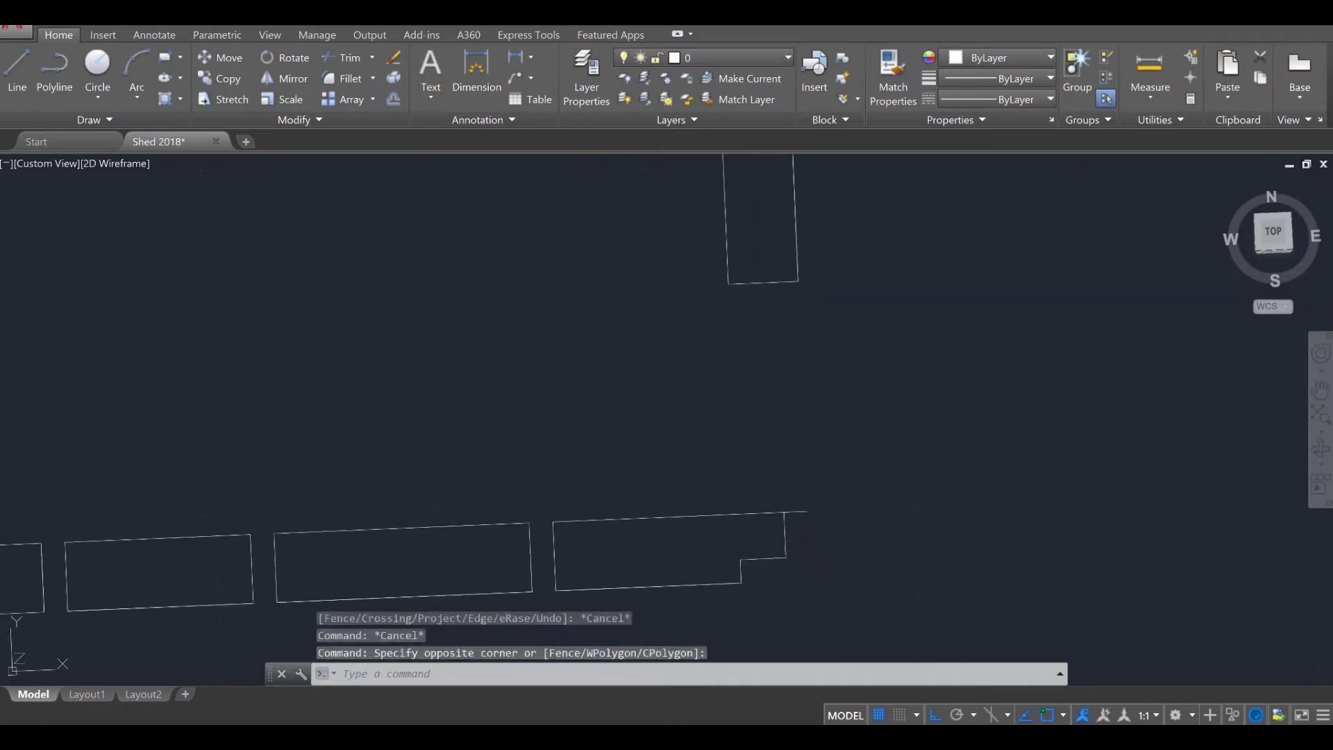
click(792, 520)
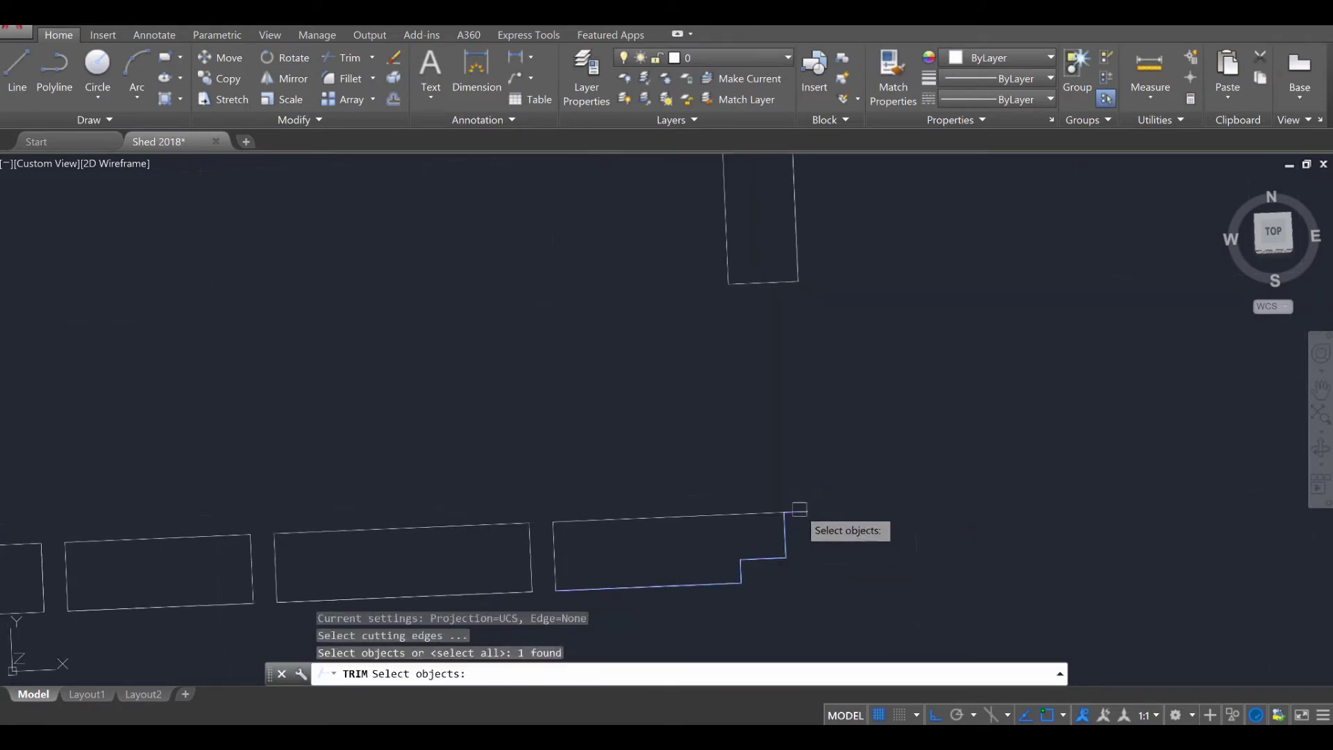
click(799, 510)
key(Escape)
key(Escape)
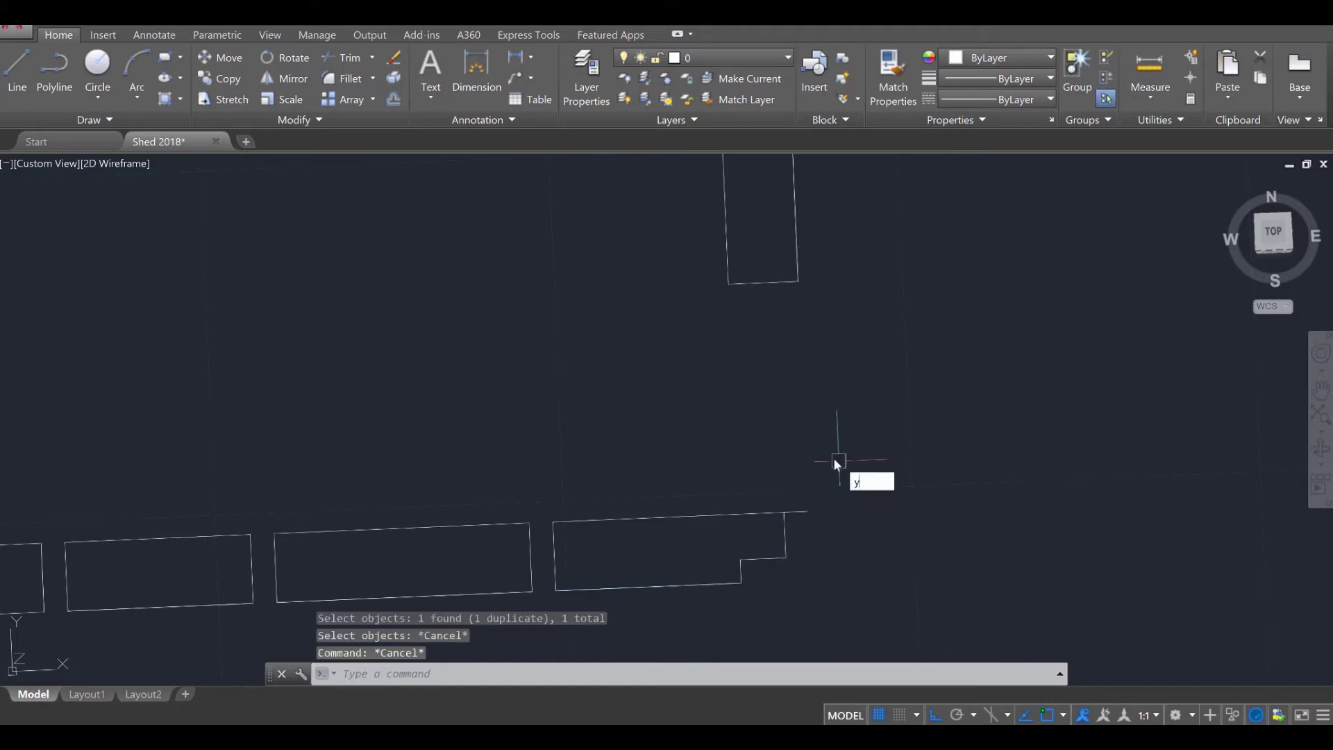
Trim the short overhanging line off the notched outline at the plan's lower-right corner
text(trim)
key(Return)
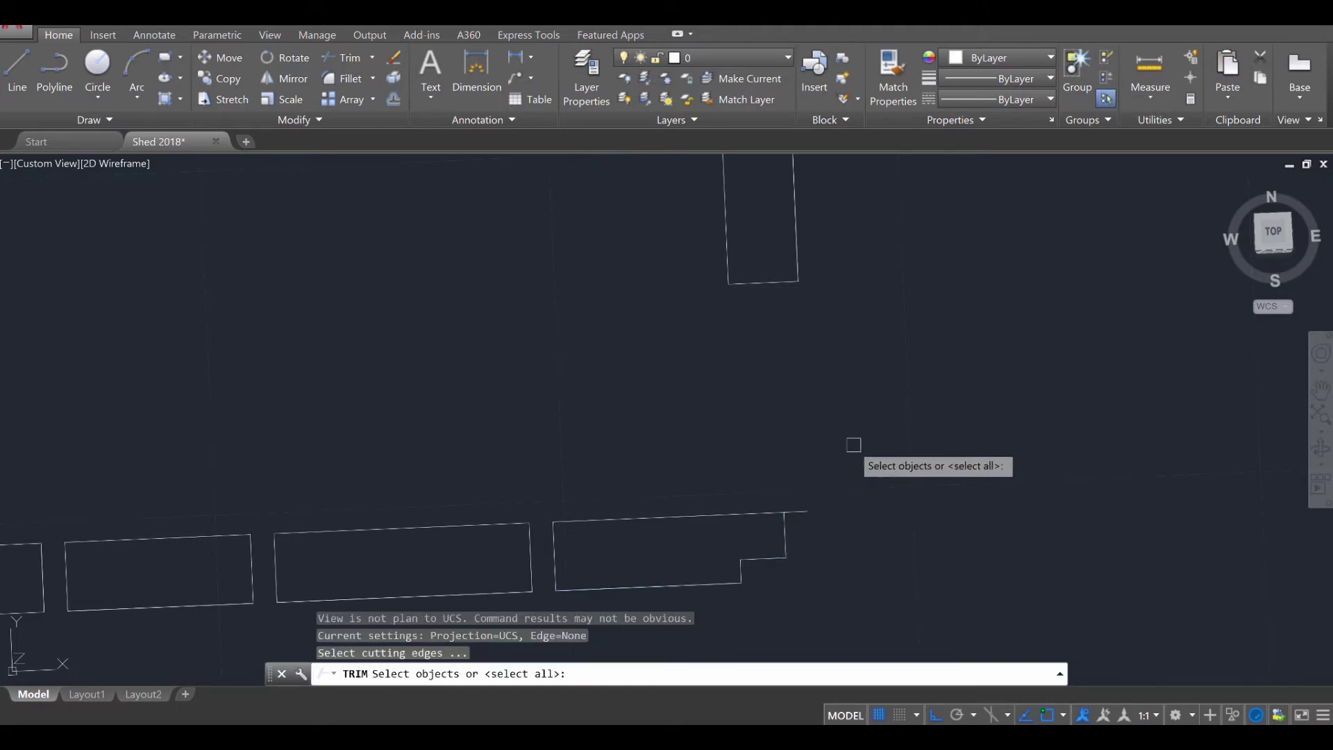
click(858, 445)
click(606, 624)
key(Return)
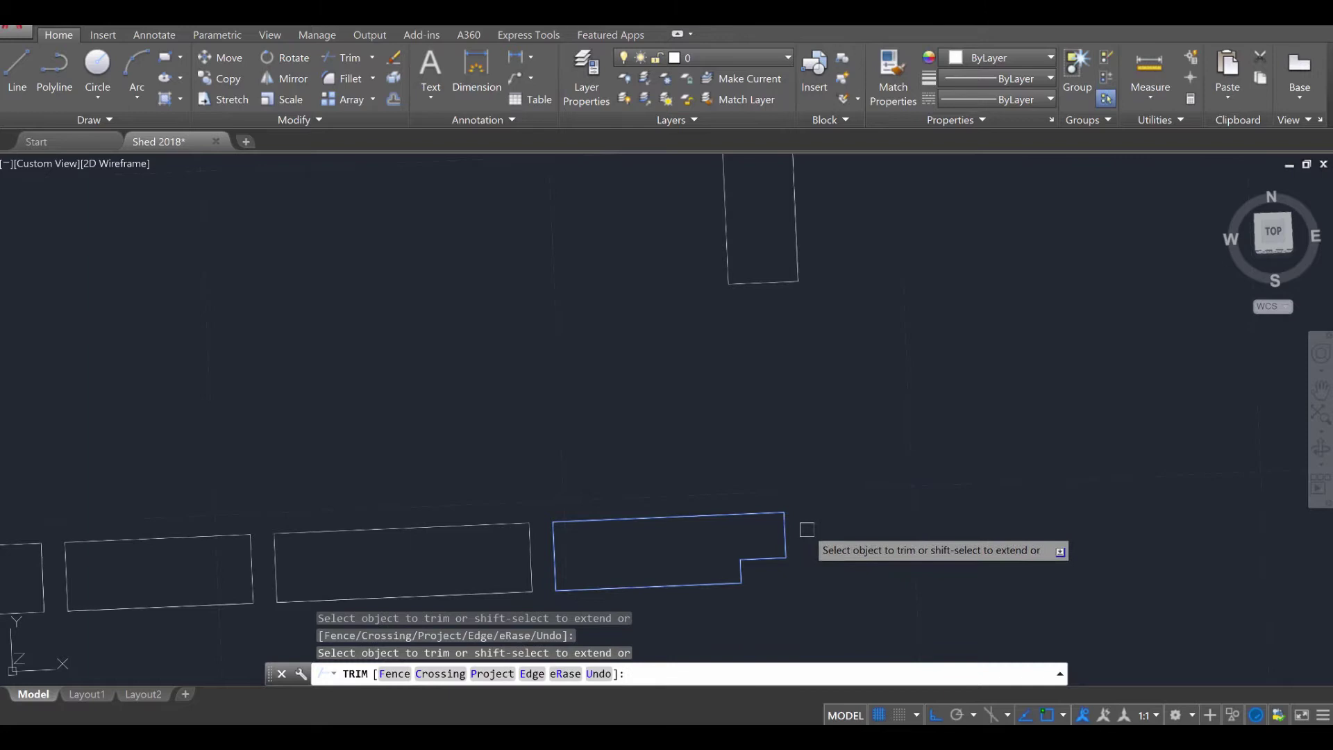
key(Escape)
Join the segments of the notched outlines at the lower-right, lower-left and upper-right corners into polylines
scroll(809, 533, down, 5)
click(816, 496)
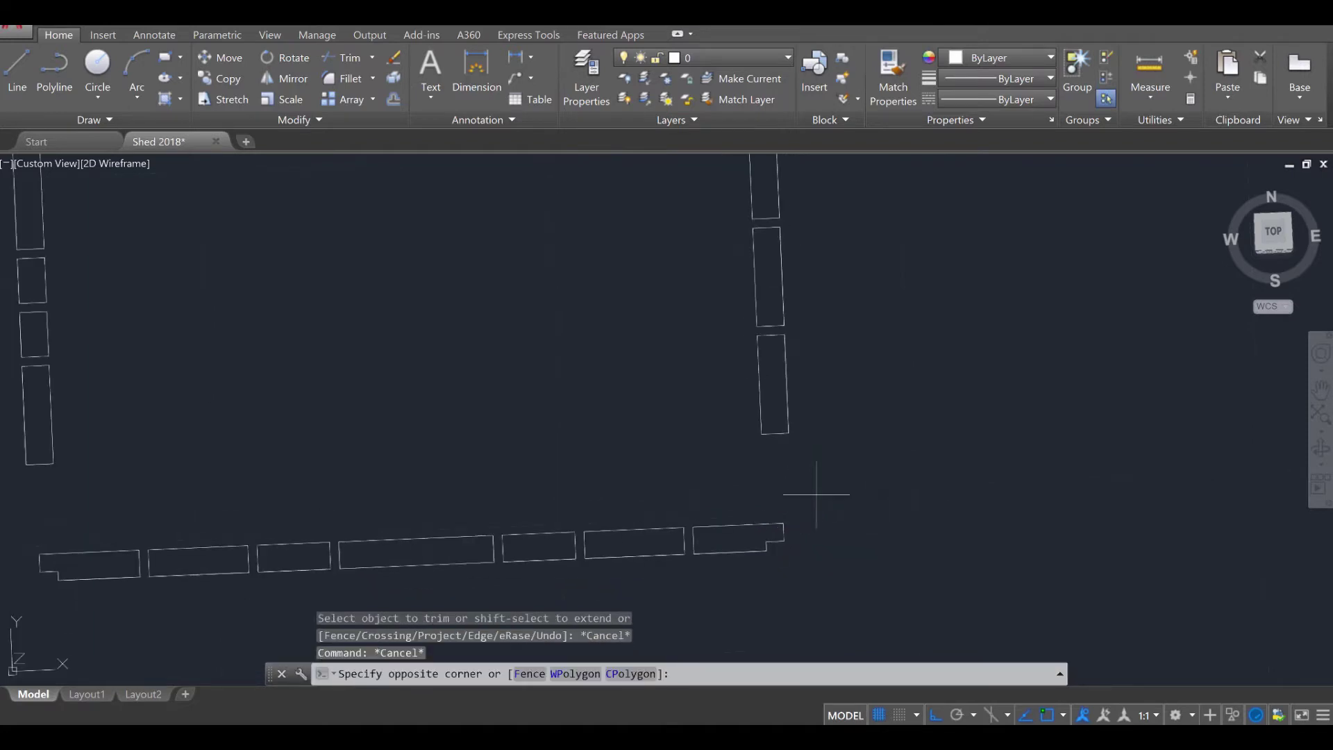
click(732, 541)
middle_drag(732, 541, 908, 468)
click(312, 452)
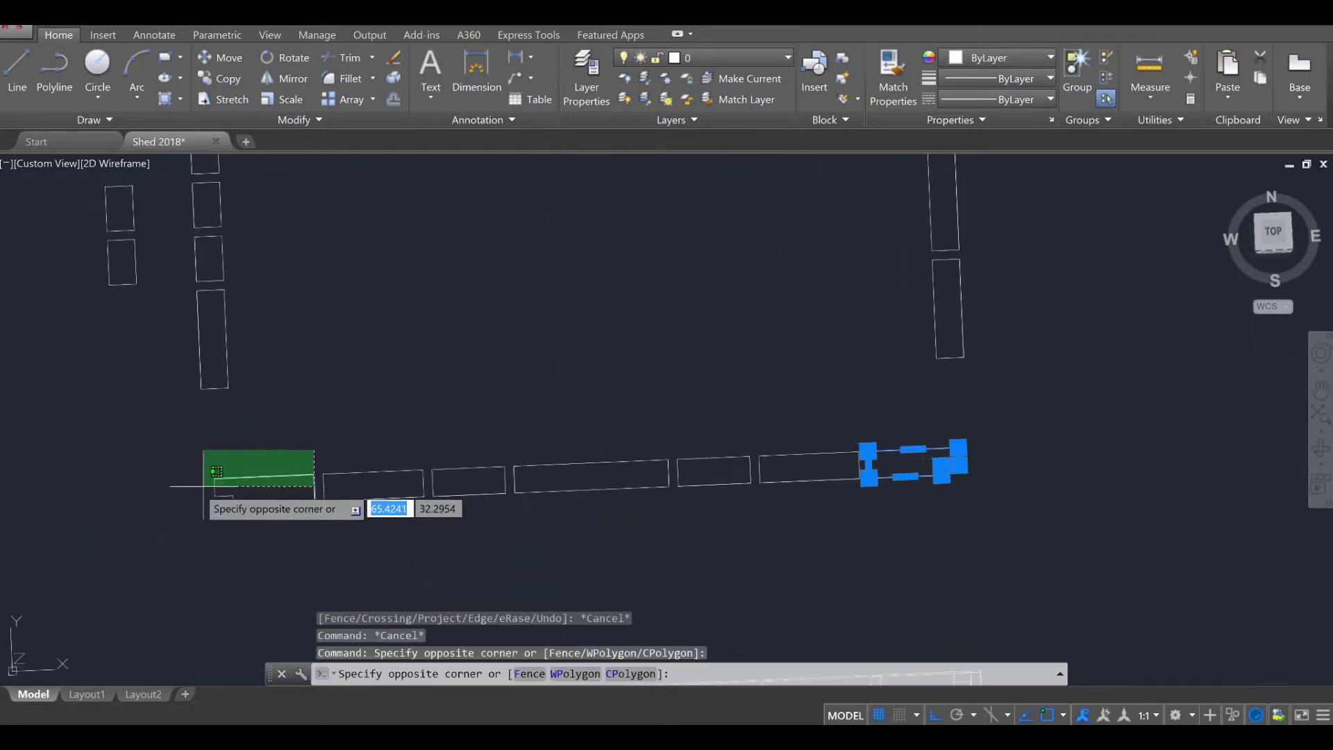
click(179, 514)
scroll(179, 514, down, 2)
middle_drag(625, 175, 491, 339)
scroll(498, 332, up, 4)
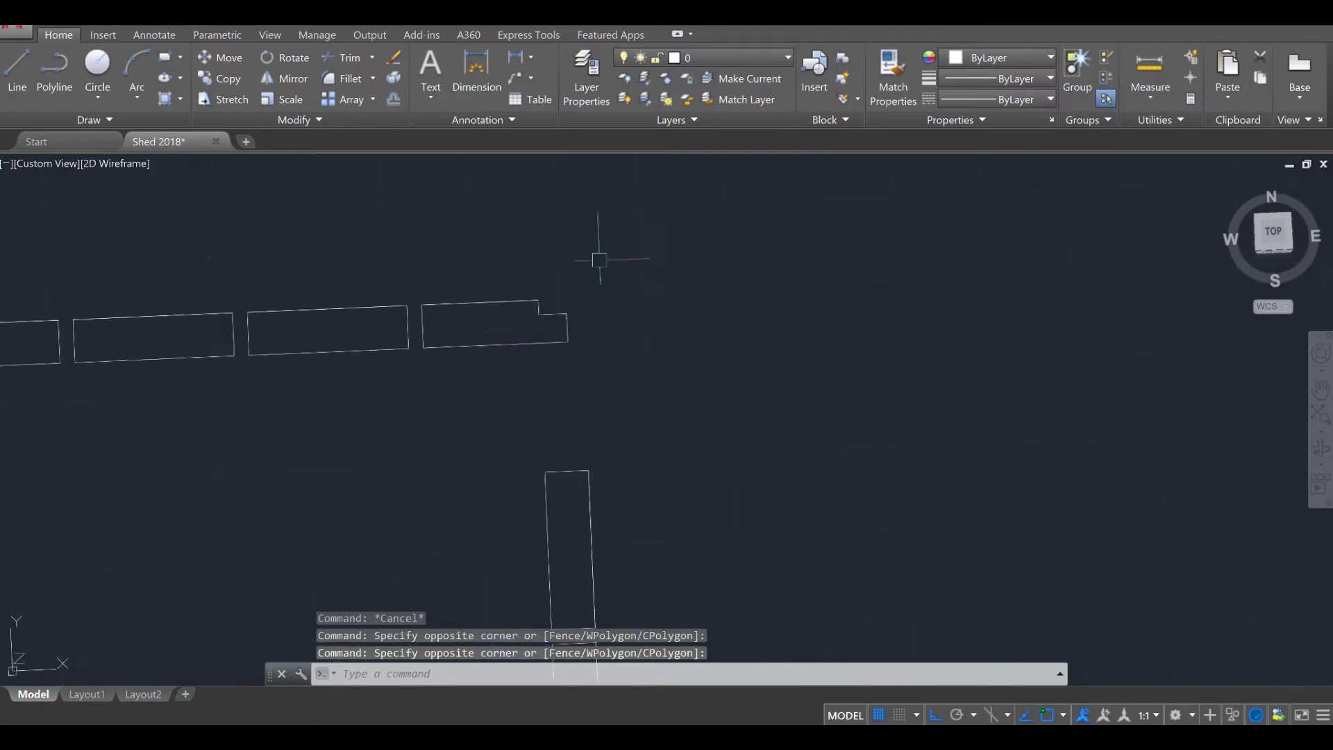
click(695, 260)
click(481, 382)
scroll(481, 381, down, 4)
mouse_move(470, 500)
middle_down()
mouse_move(524, 402)
mouse_move(627, 311)
middle_up()
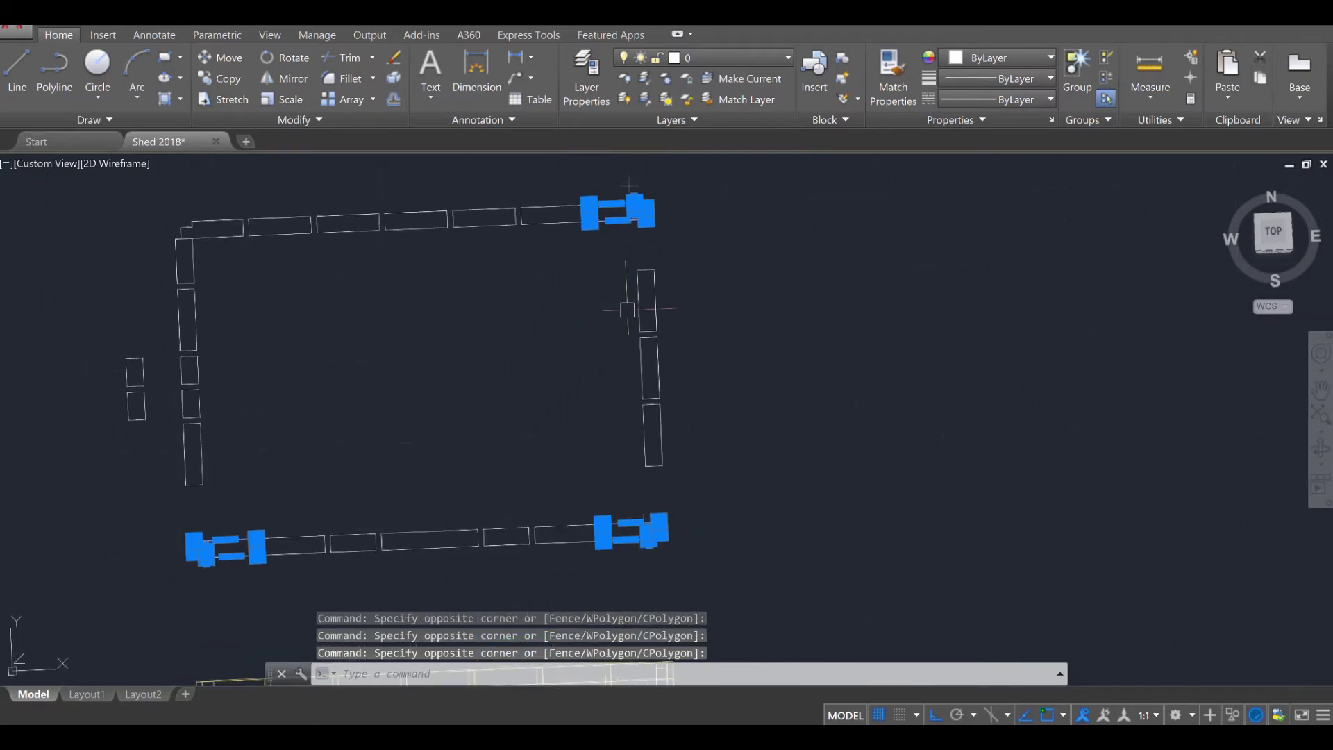
key(Return)
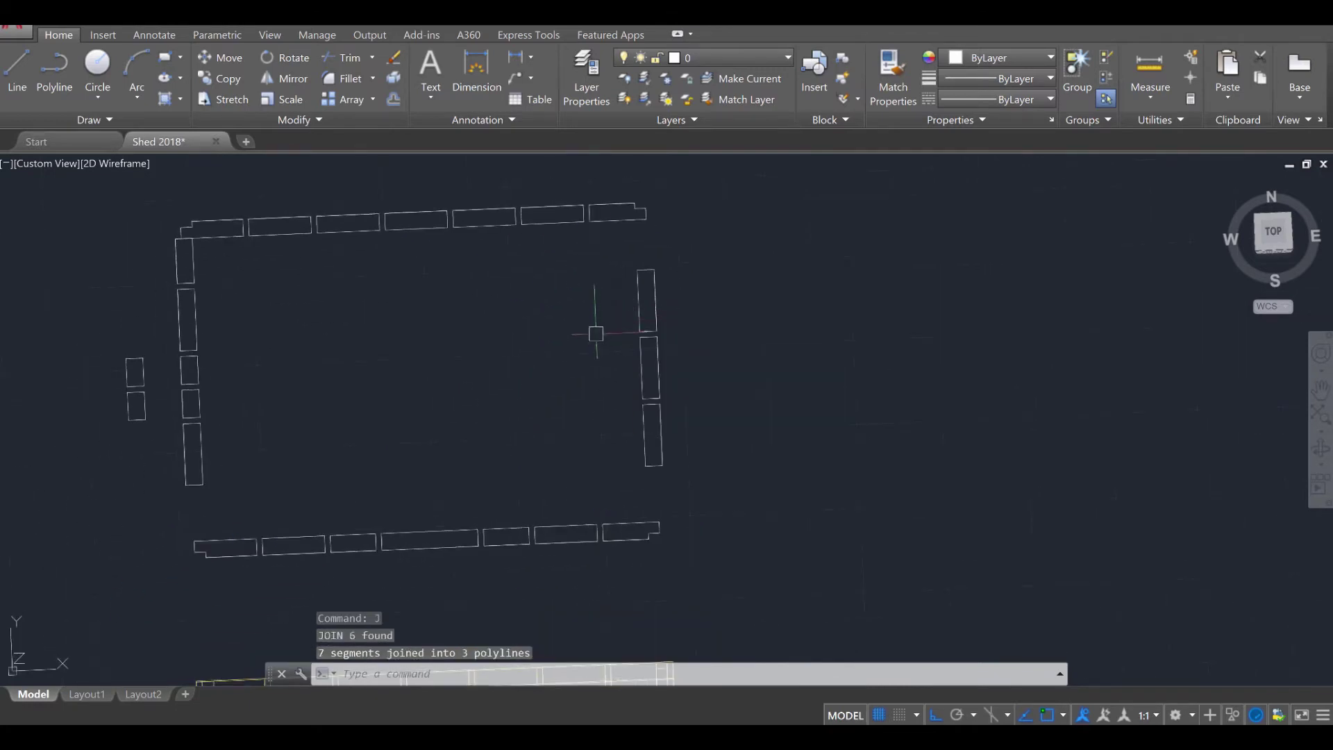
key(Escape)
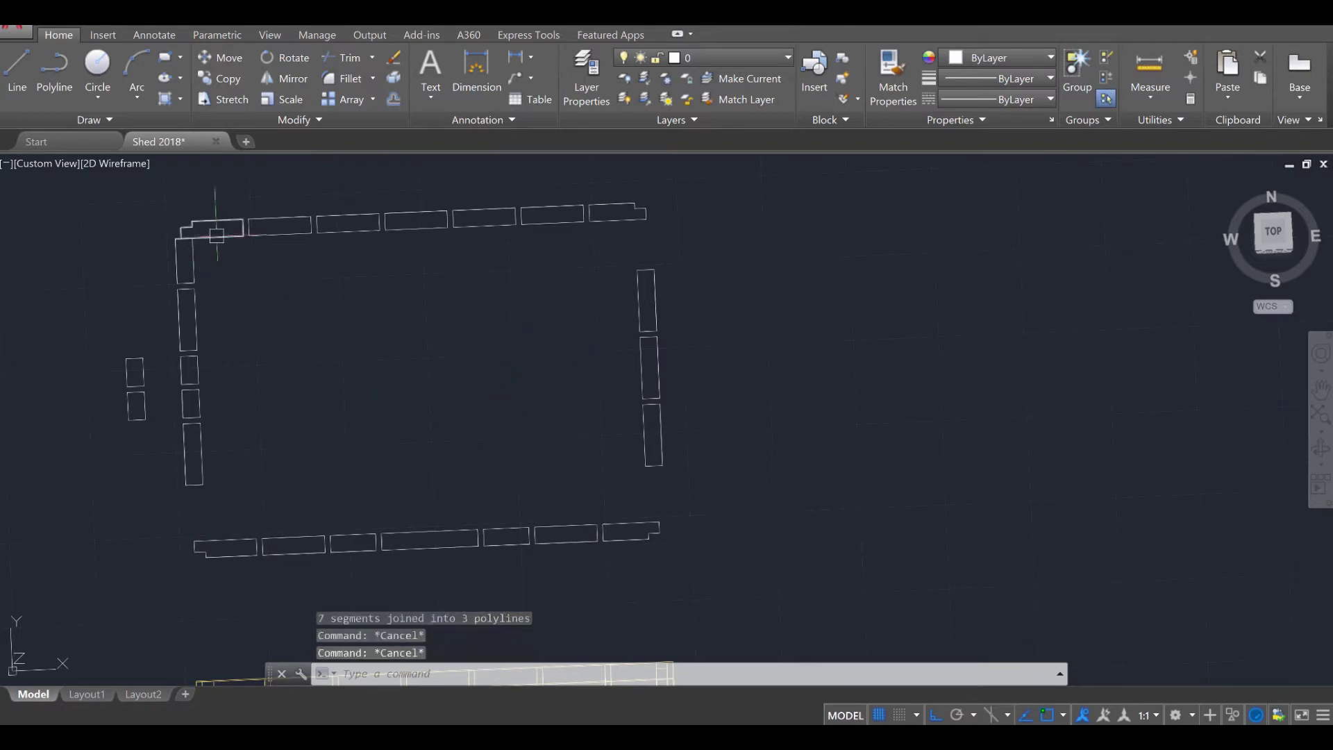
Move all the remaining white stud-space outlines, including the two copies outside the wall, to the Insulation layer and turn that layer on
click(70, 195)
click(735, 585)
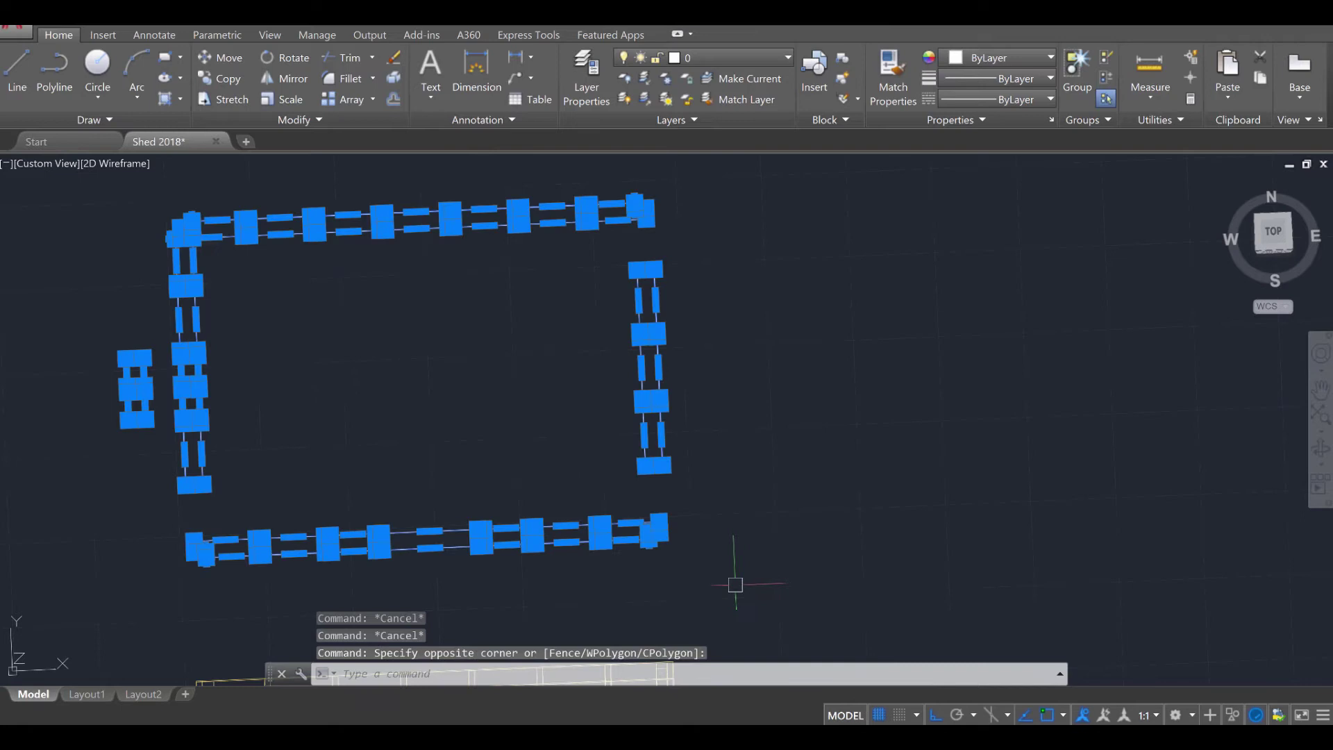
click(751, 62)
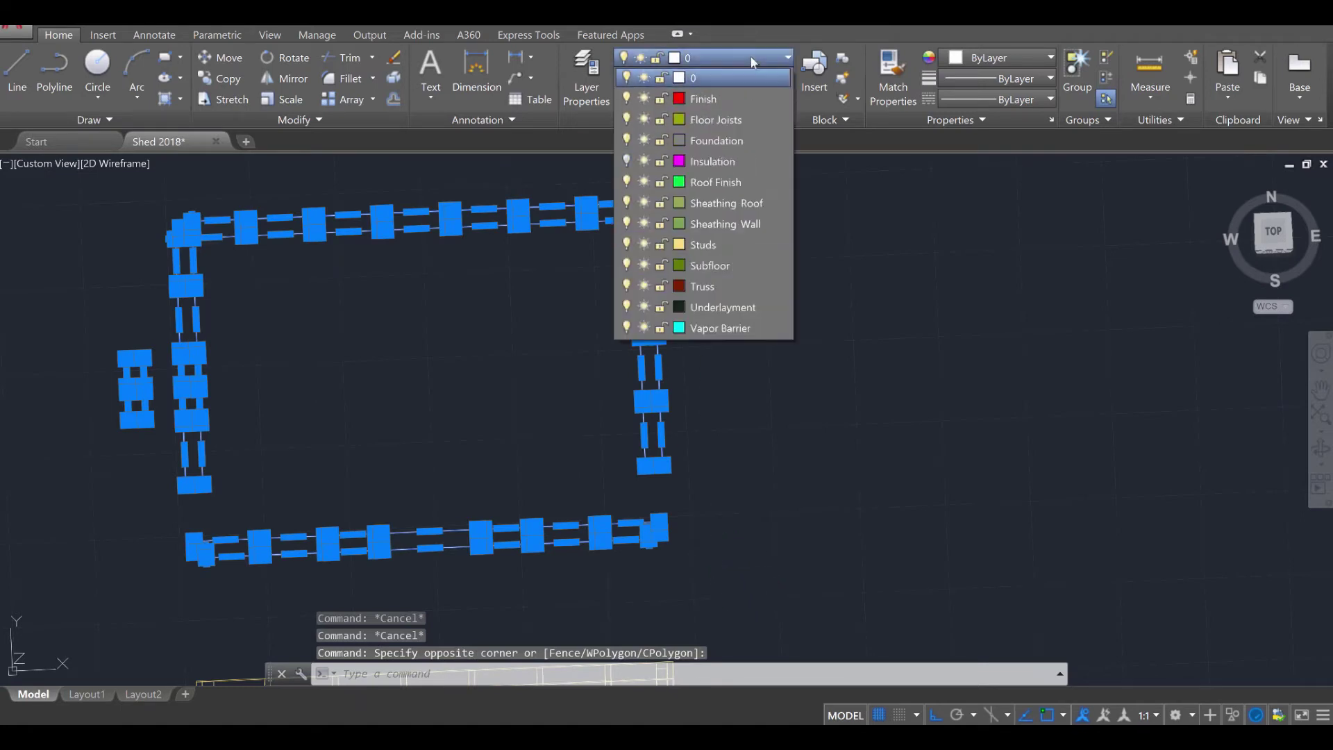
click(736, 162)
click(828, 387)
key(Escape)
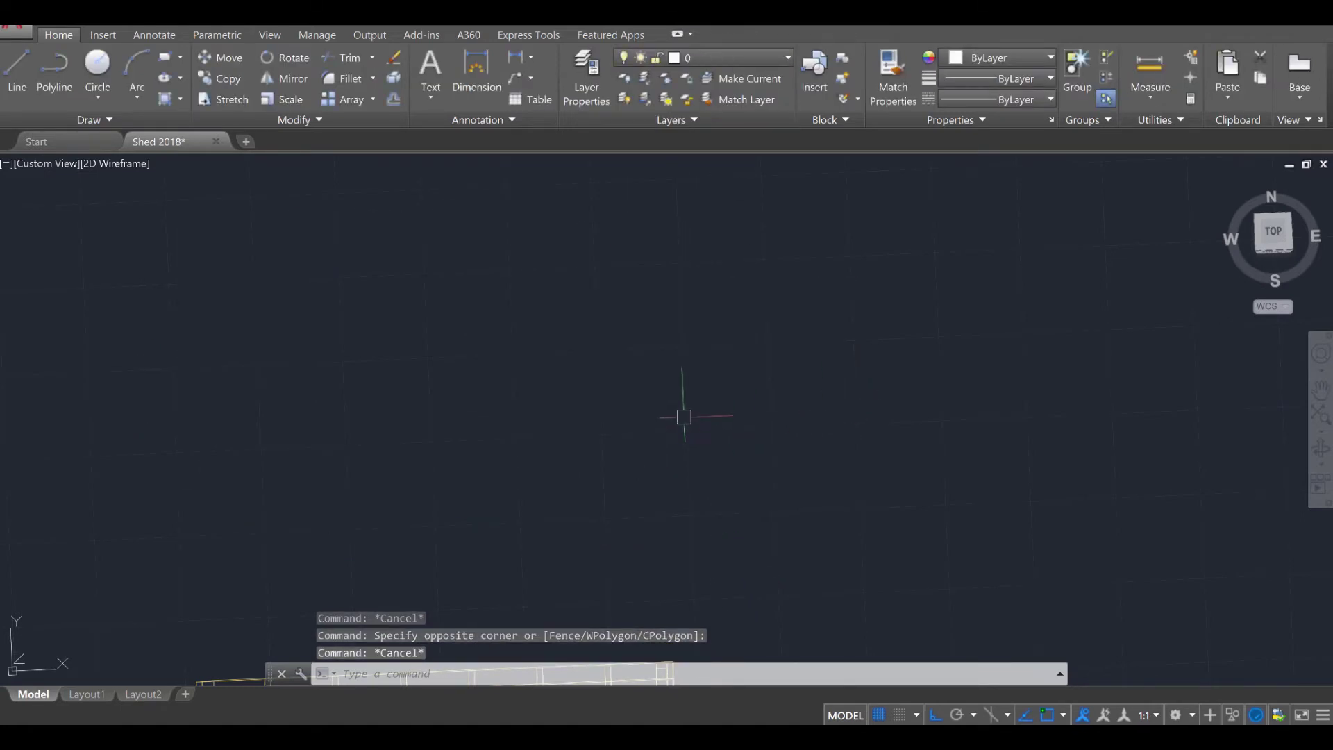
key(Escape)
click(736, 57)
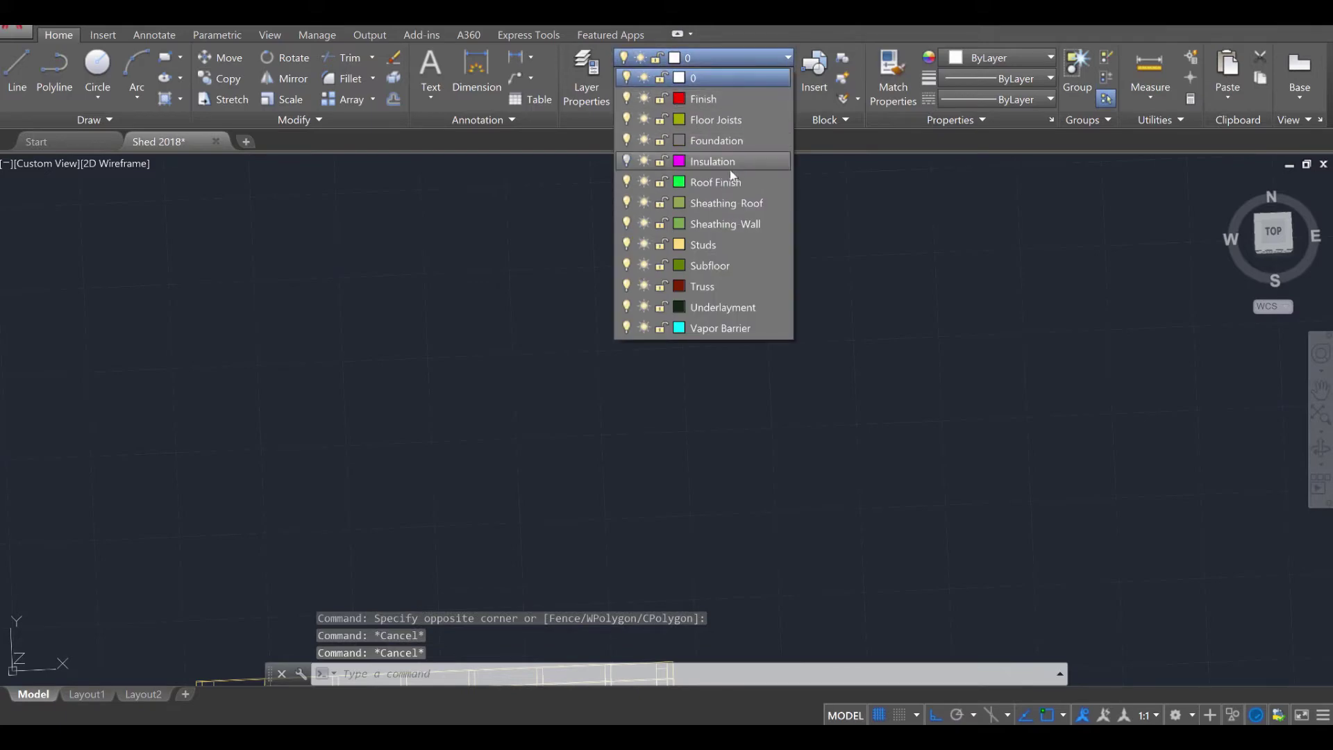
click(625, 163)
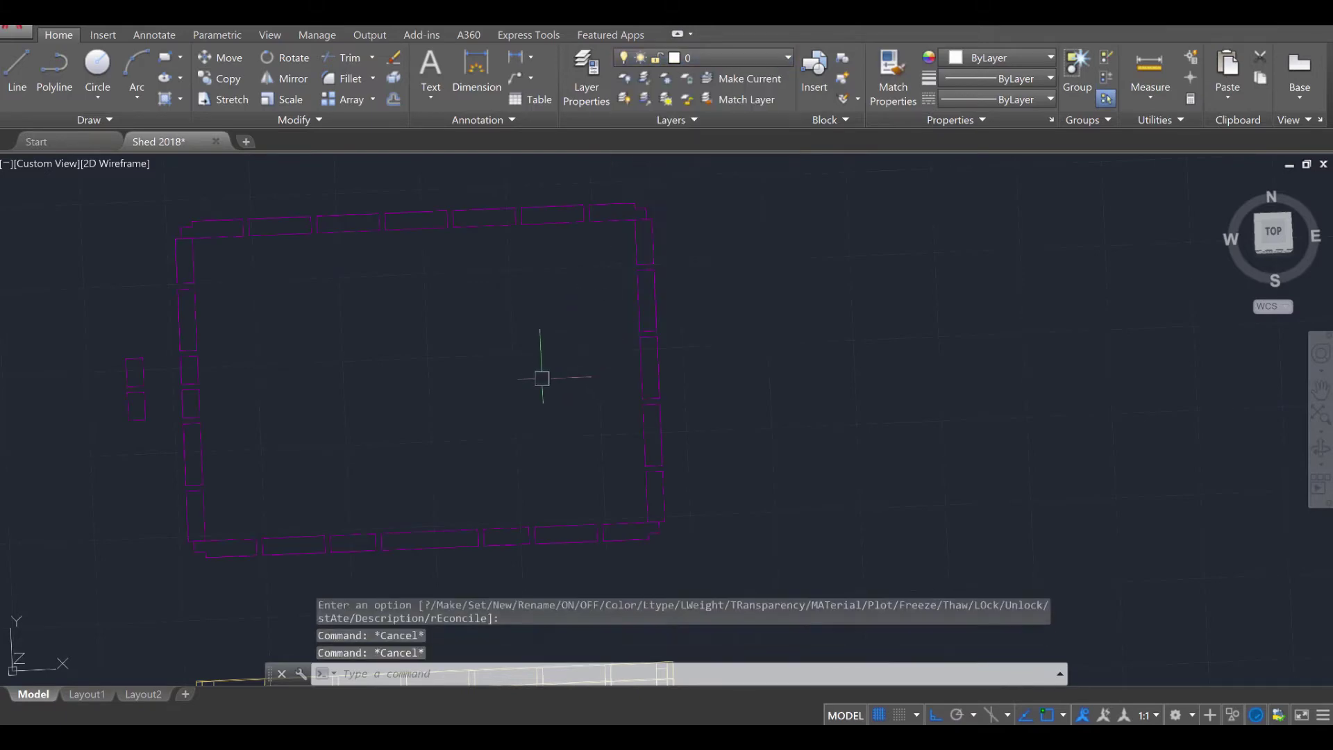
Extrude the stud-space outlines around the wall to a height of 9, leaving out those at the window and door openings and the copies outside
shift+middle_drag(542, 375, 417, 413)
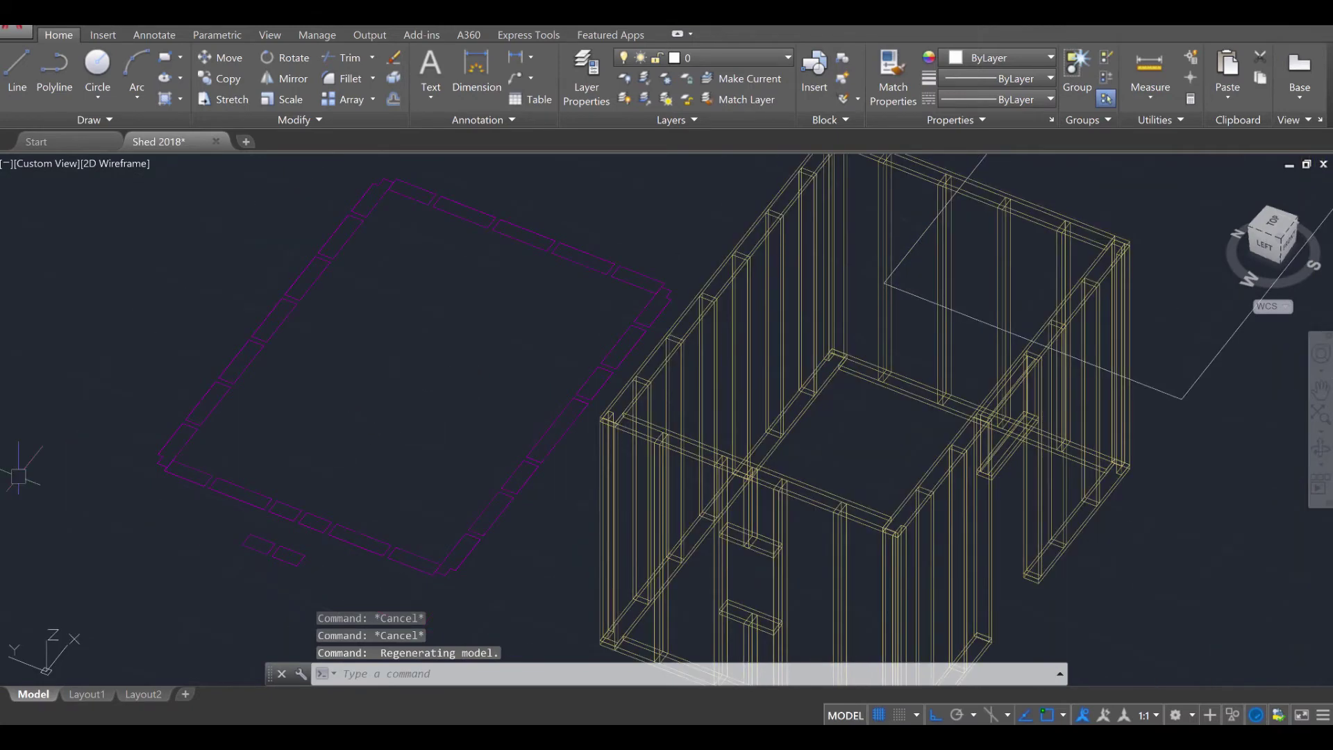
scroll(601, 642, up, 2)
middle_drag(602, 642, 802, 533)
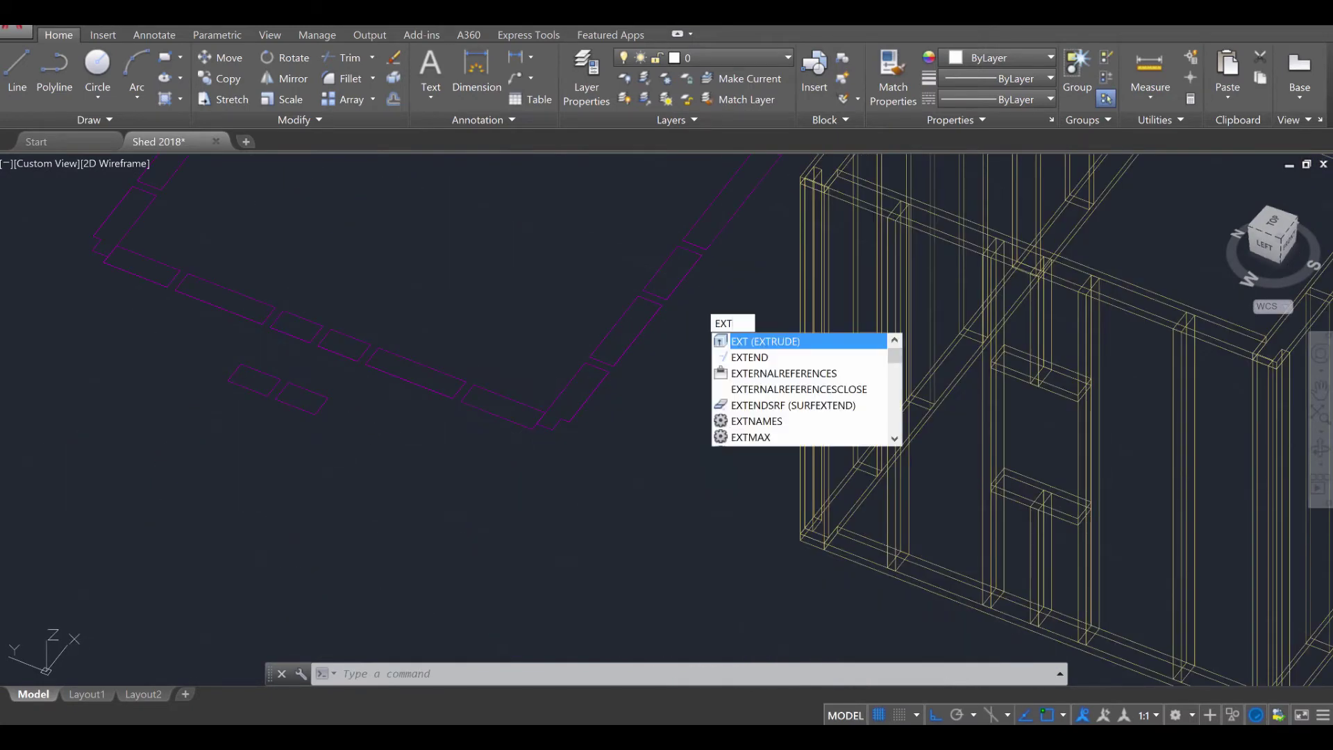
key(Return)
middle_drag(700, 303, 753, 447)
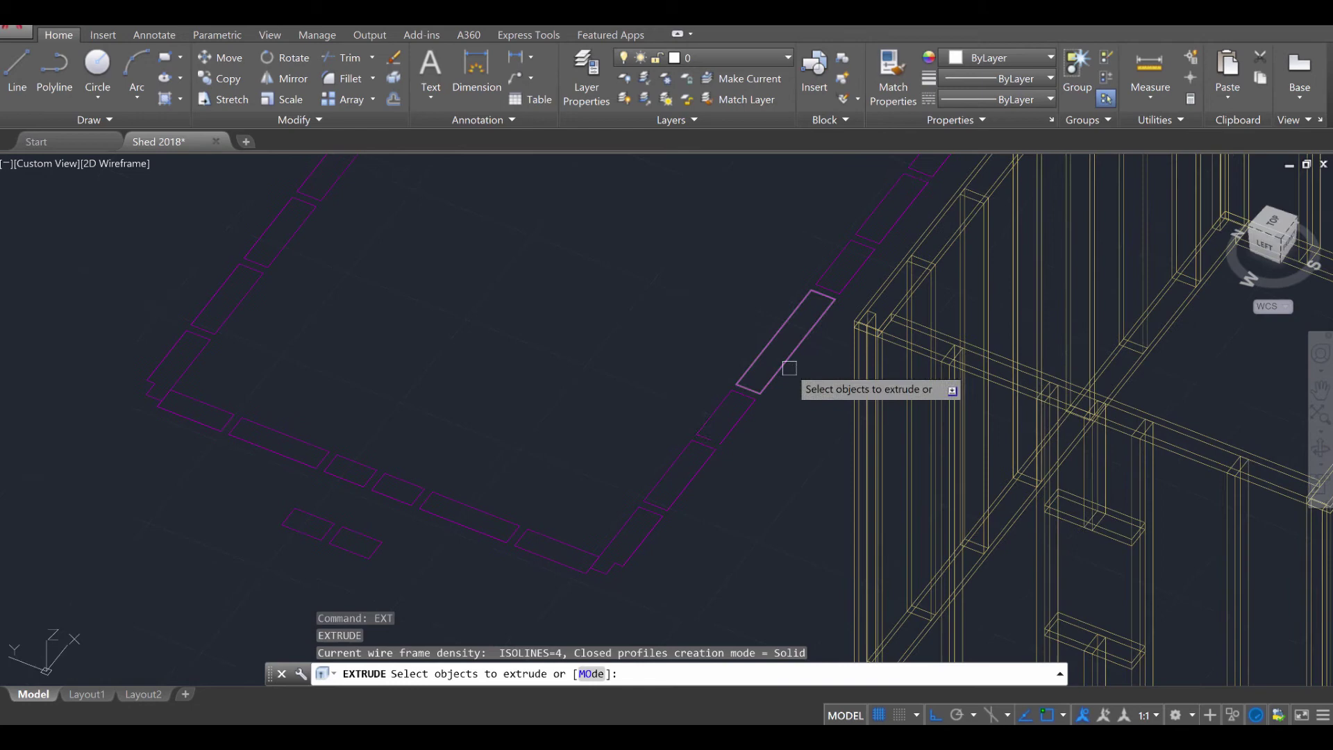
middle_drag(789, 368, 813, 461)
click(736, 511)
click(714, 567)
middle_drag(616, 447, 644, 379)
click(676, 548)
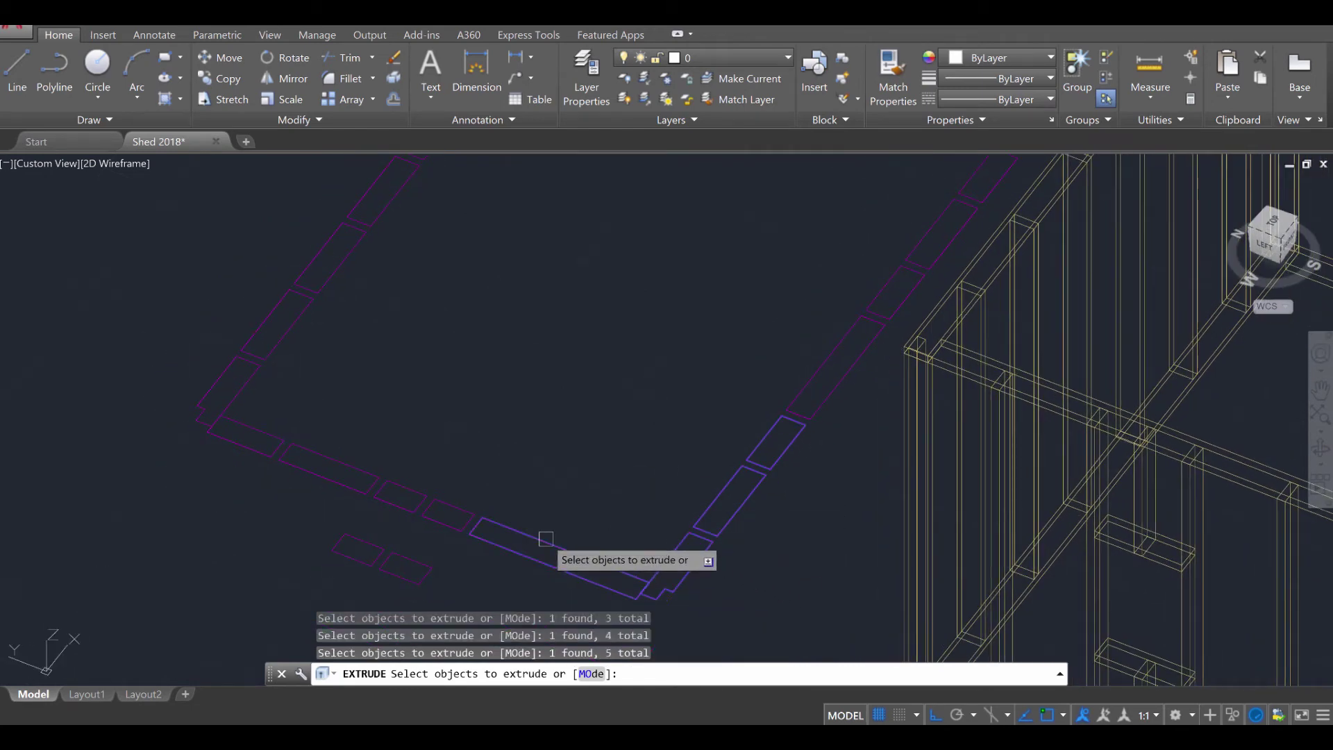
click(548, 538)
click(298, 448)
click(254, 430)
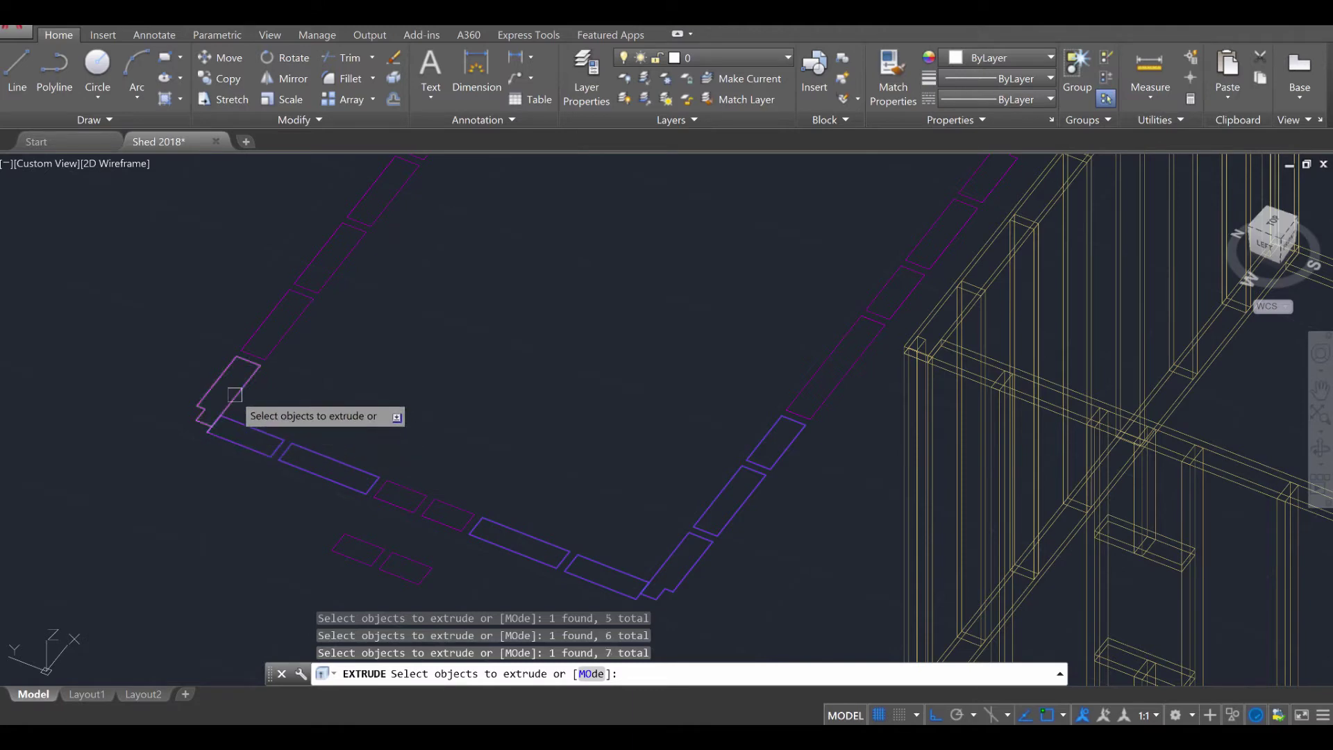
click(234, 392)
click(304, 314)
click(325, 286)
middle_drag(421, 242, 320, 477)
click(303, 418)
click(339, 371)
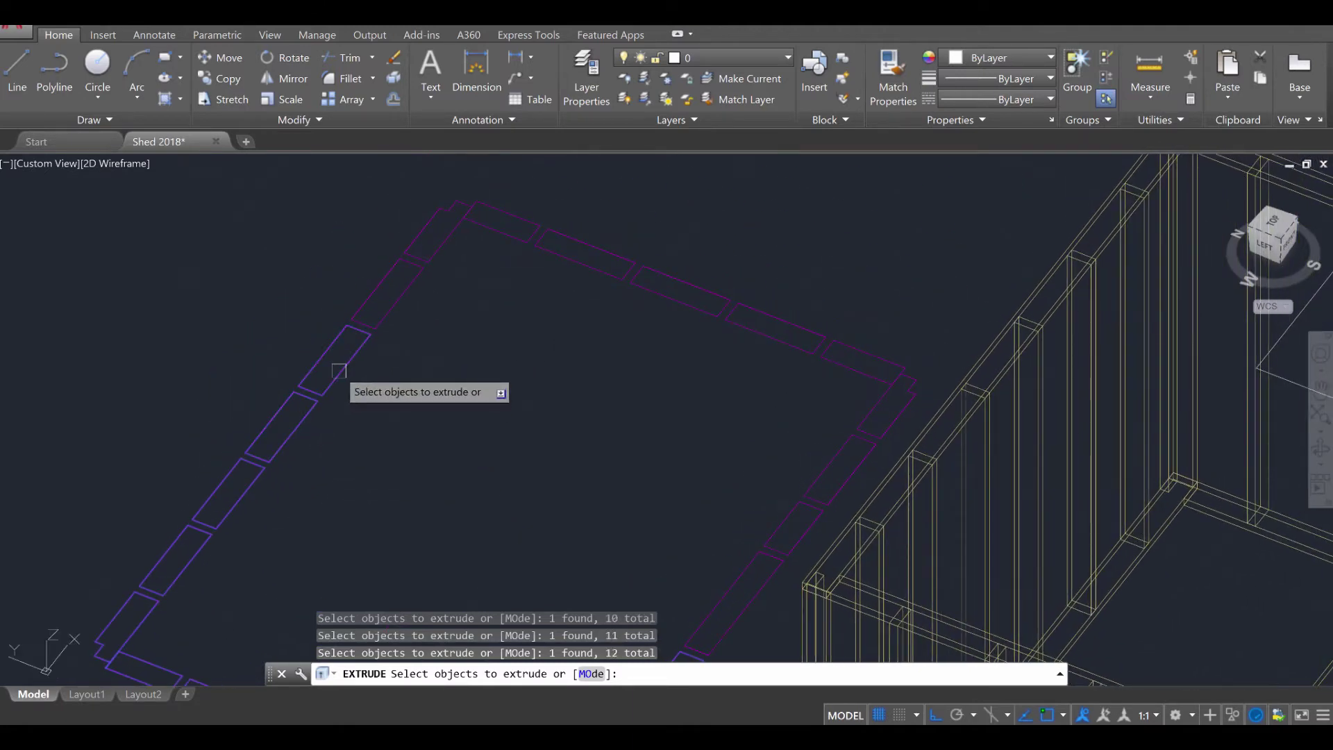
click(401, 297)
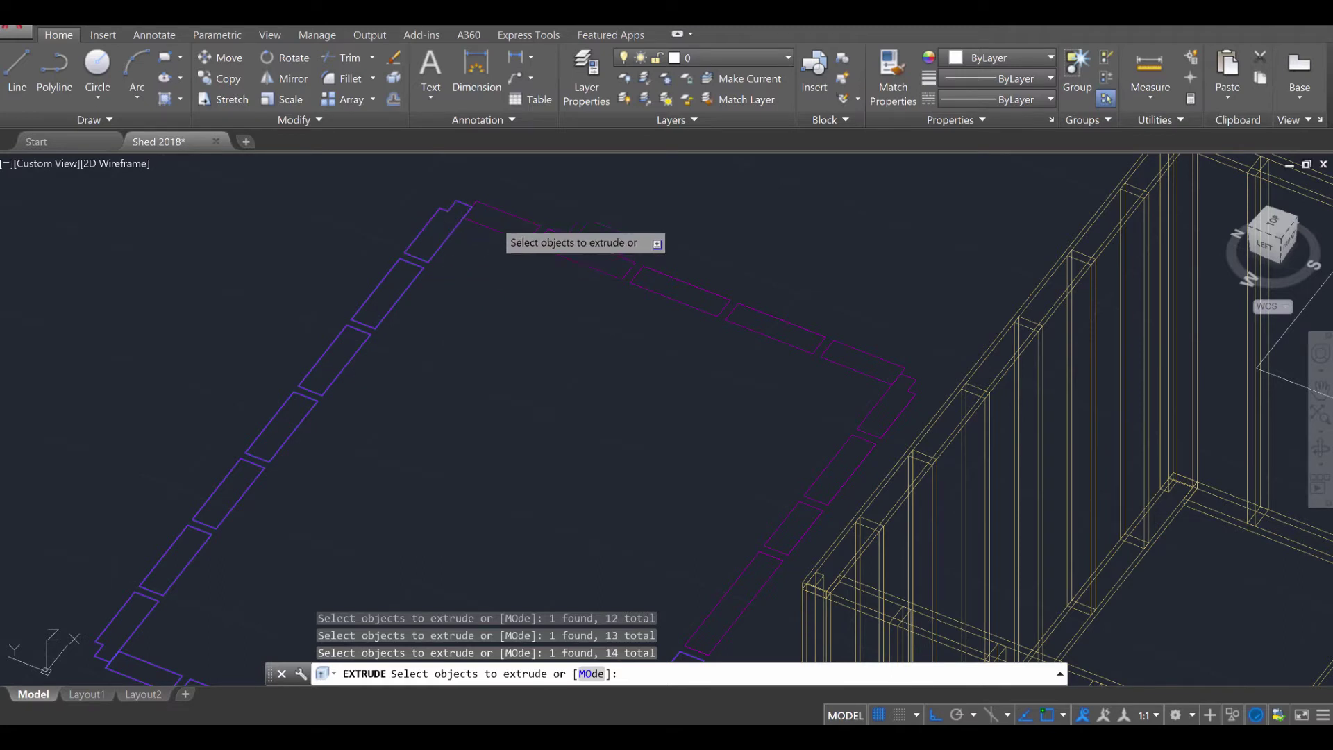
click(494, 222)
click(584, 254)
click(681, 292)
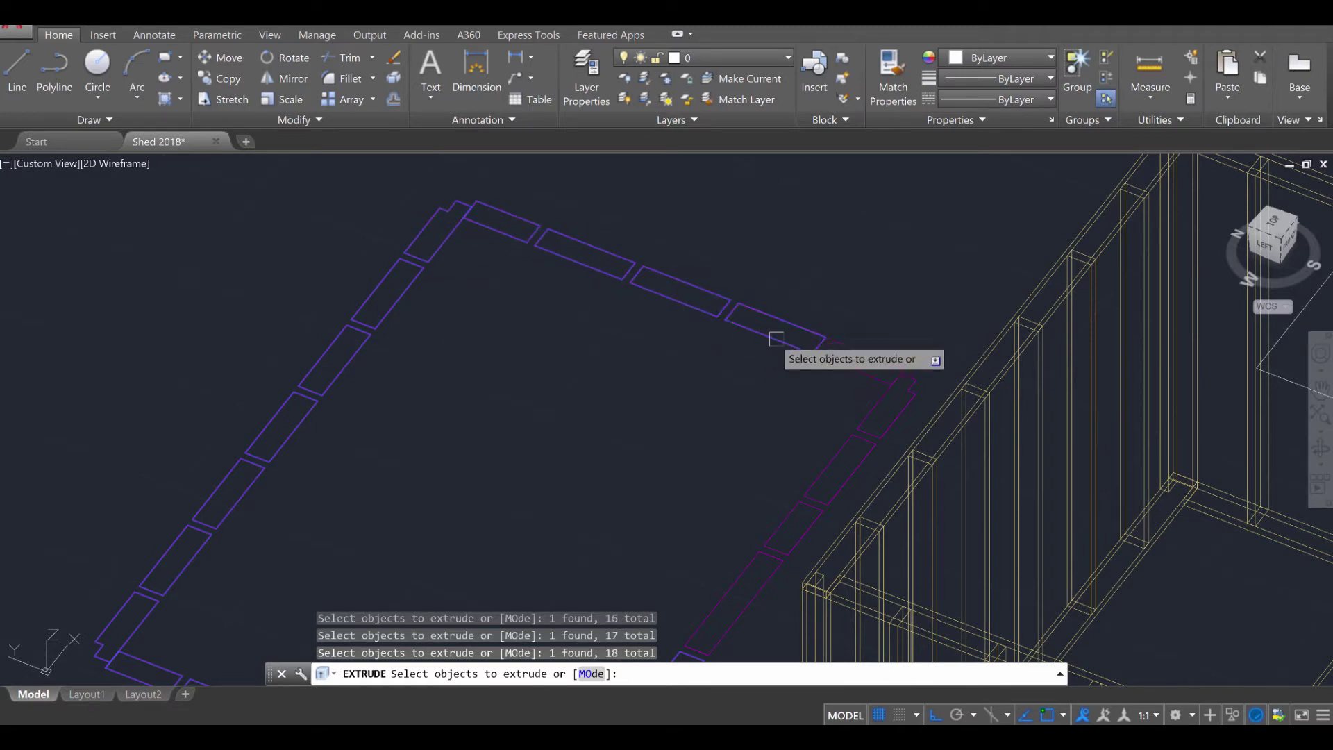
click(847, 358)
click(887, 403)
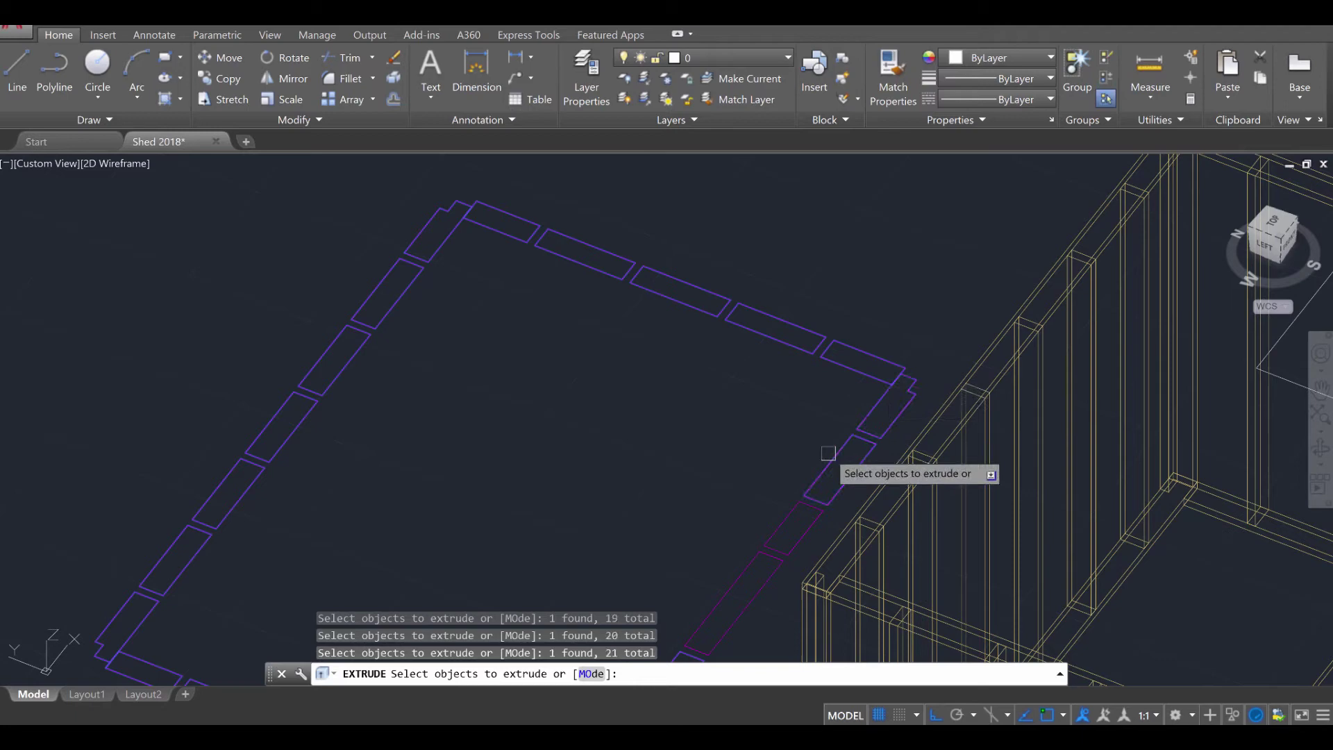
click(780, 540)
scroll(682, 494, down, 5)
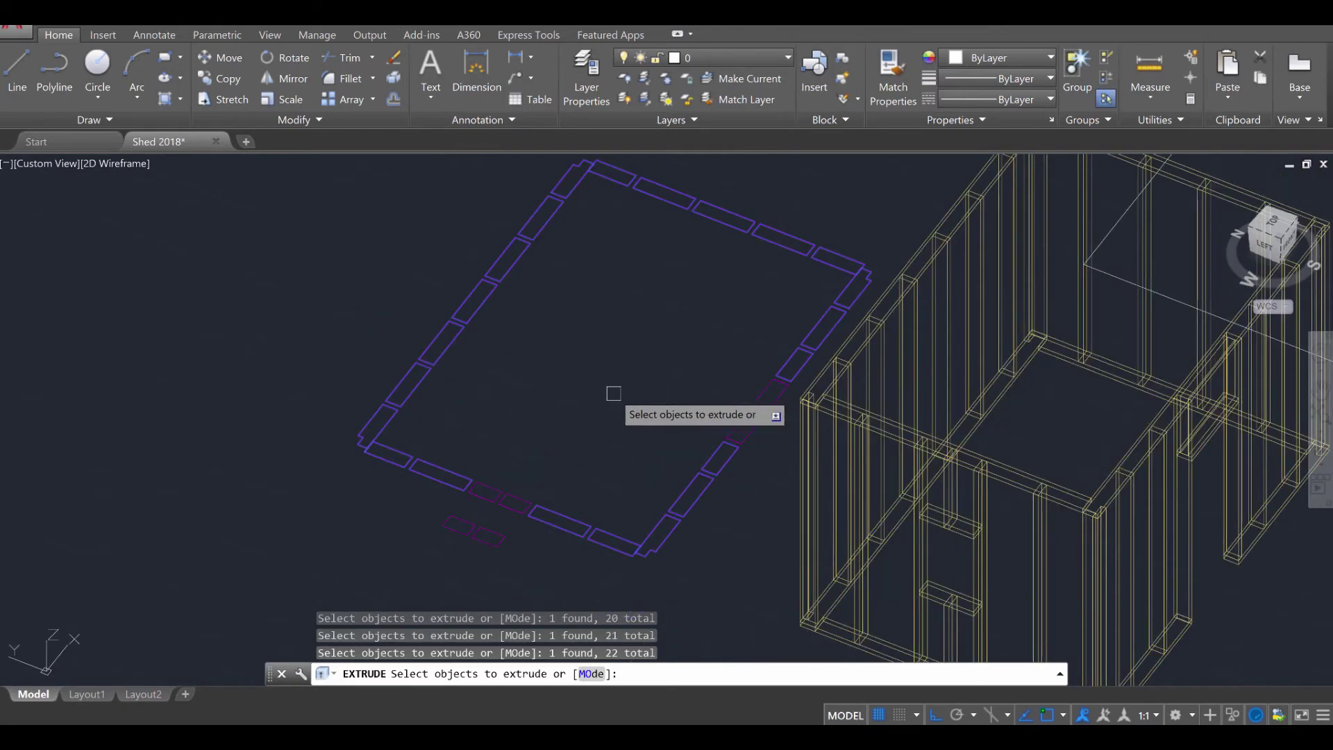
key(Return)
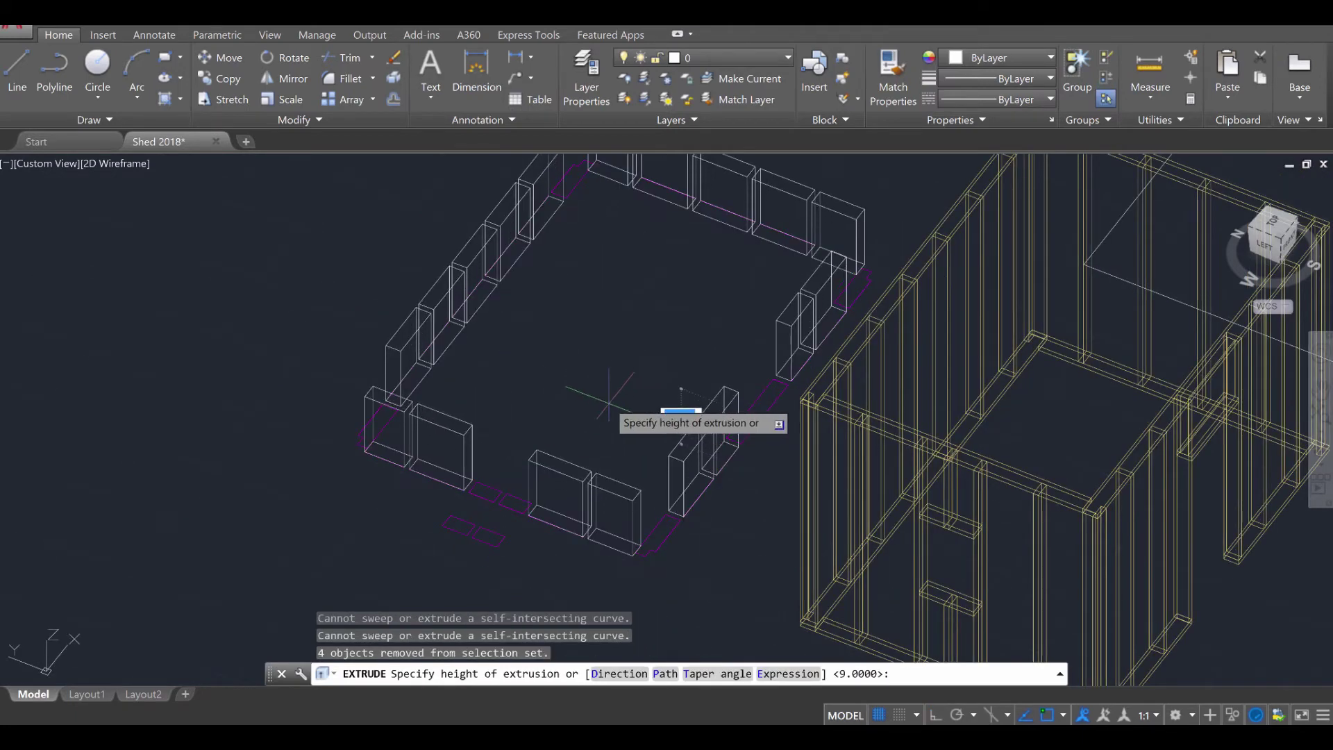
middle_drag(594, 303, 495, 343)
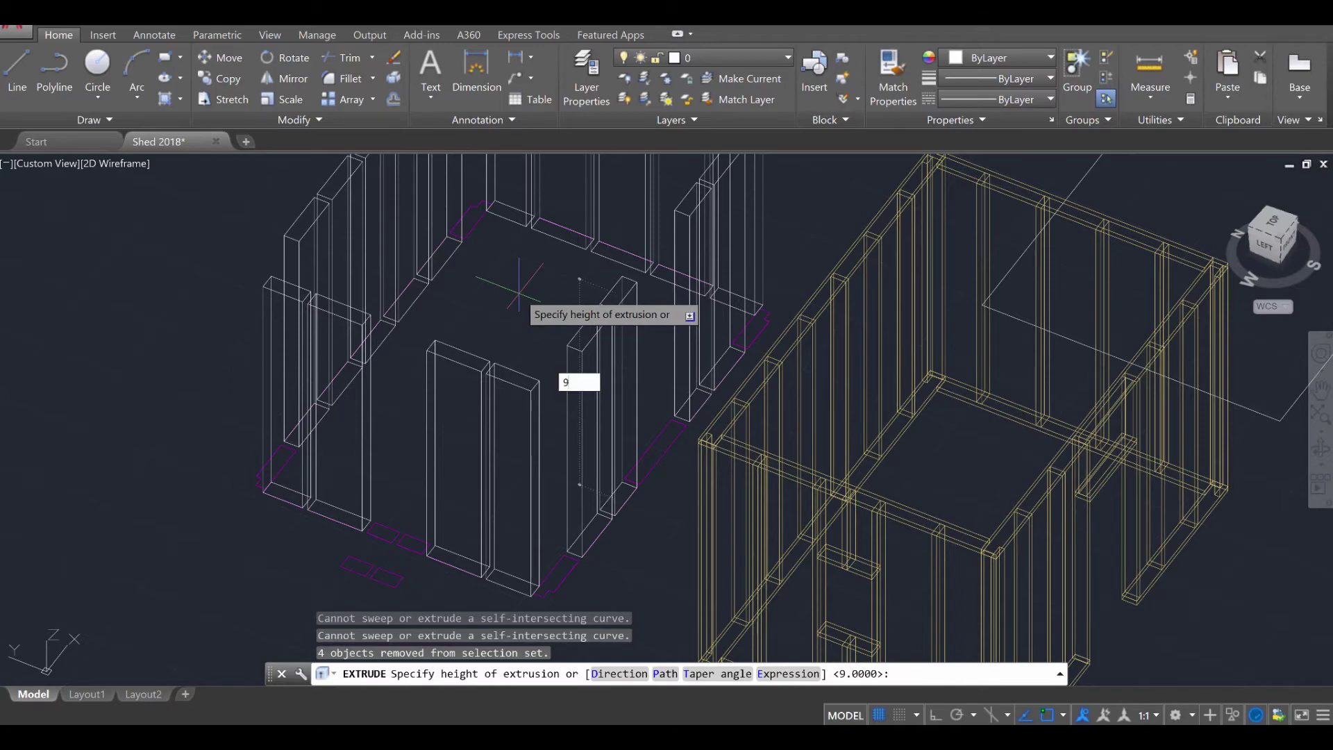
key(Return)
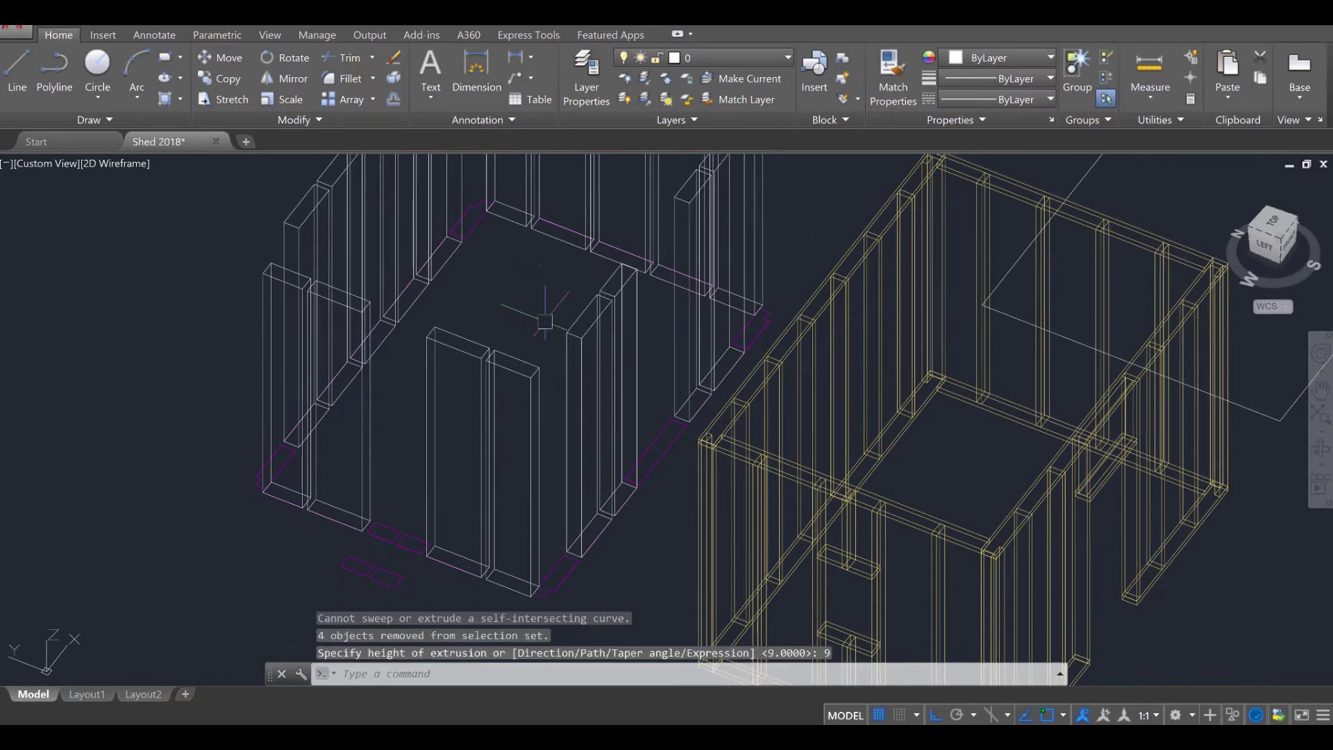
key(Escape)
key(Escape)
In top view, trace the notched outline at the plan's lower-left corner with a new polyline through all its corners
shift+middle_drag(646, 389, 604, 440)
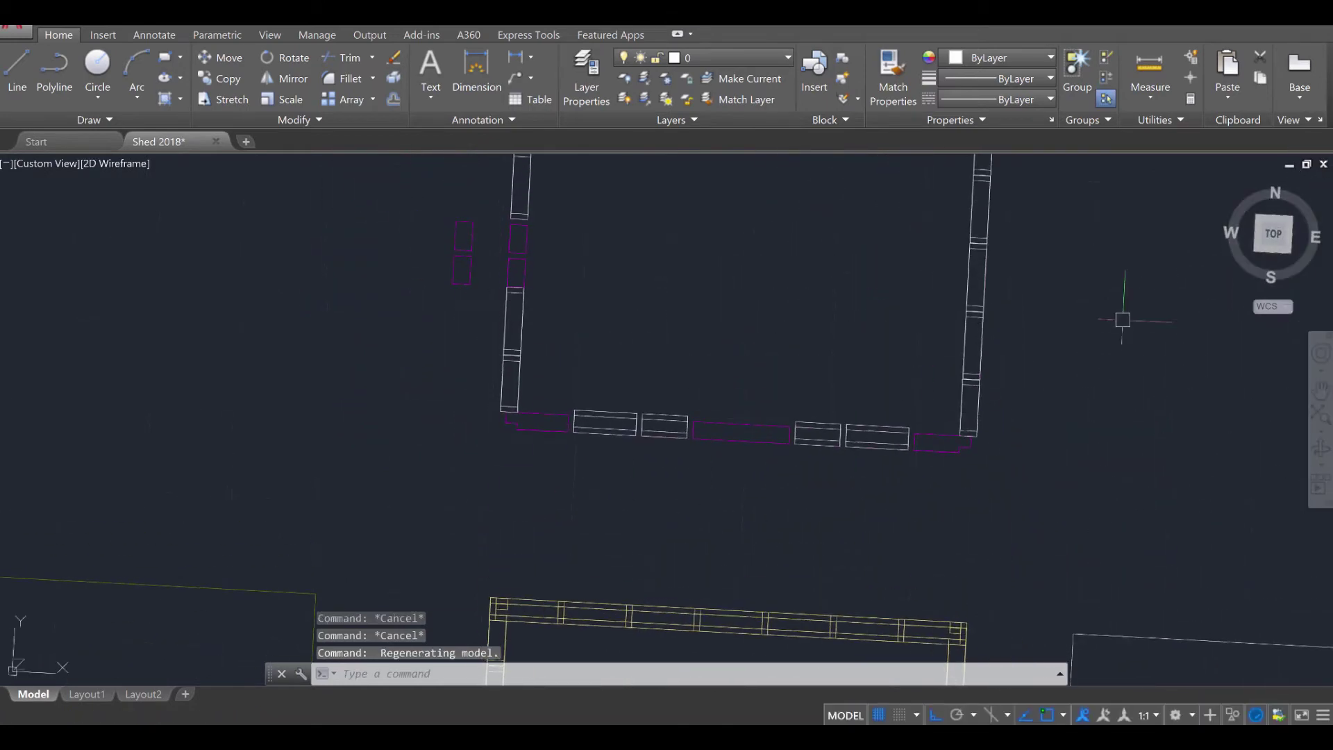
click(1270, 250)
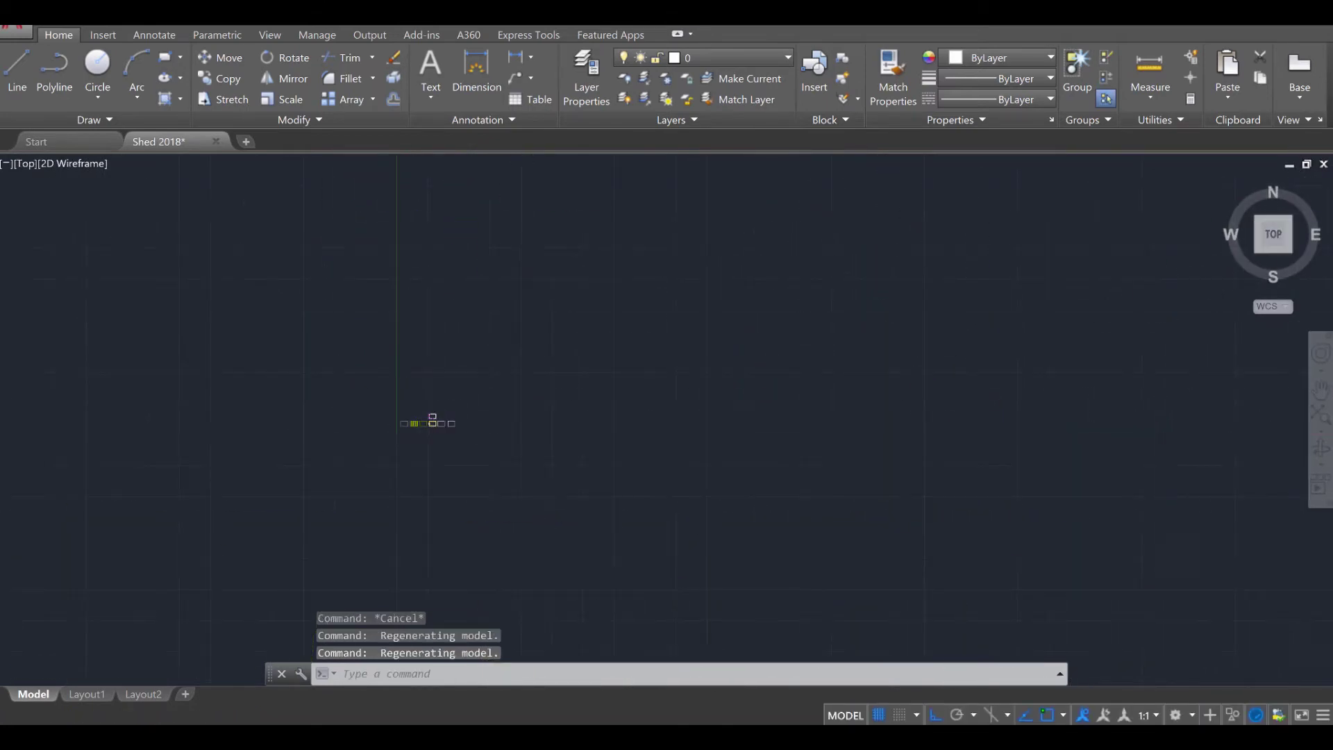
scroll(448, 383, up, 12)
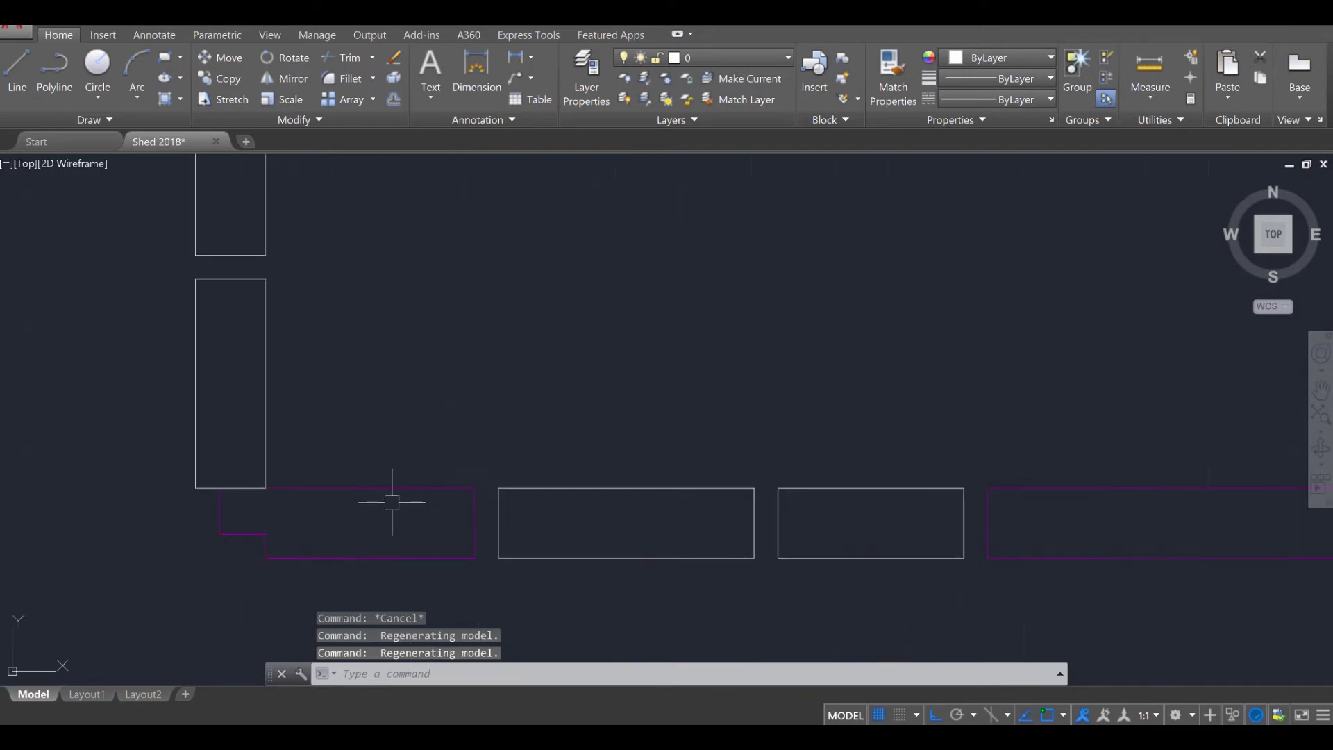
middle_drag(387, 497, 438, 401)
key(Escape)
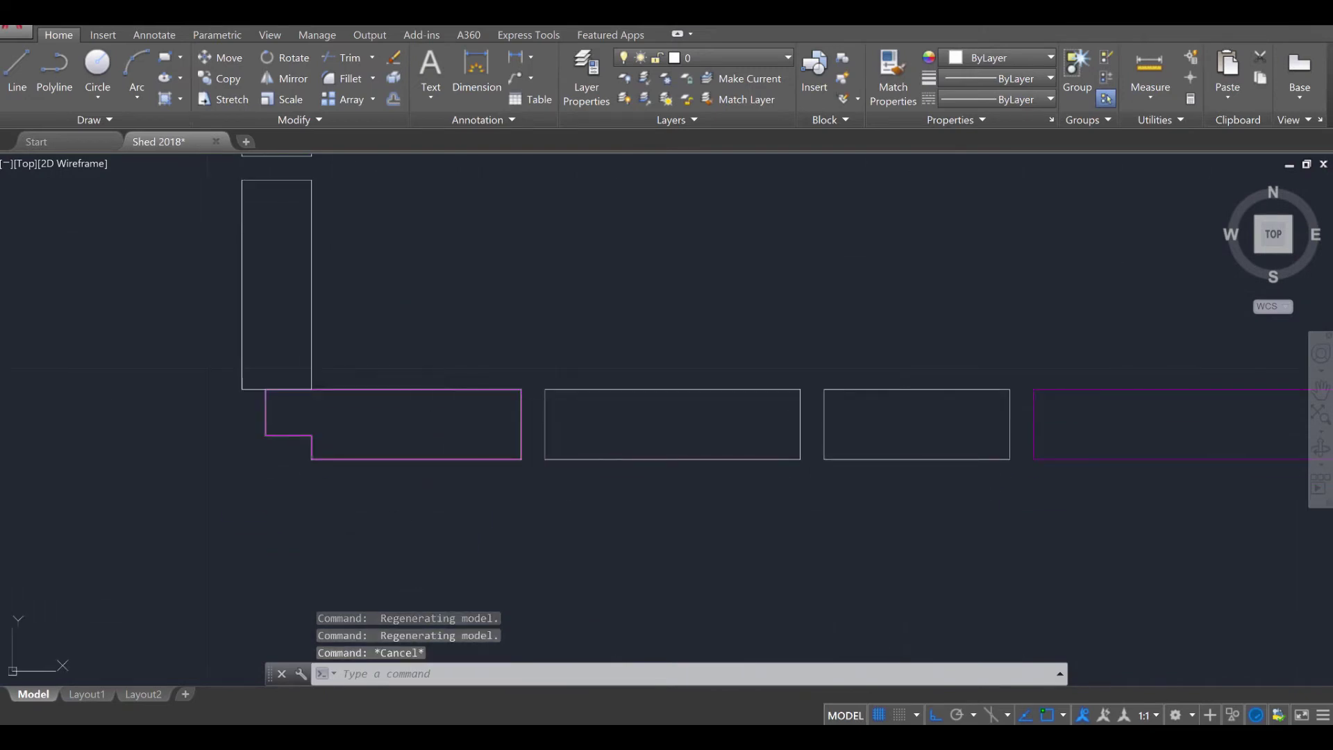
scroll(507, 383, up, 2)
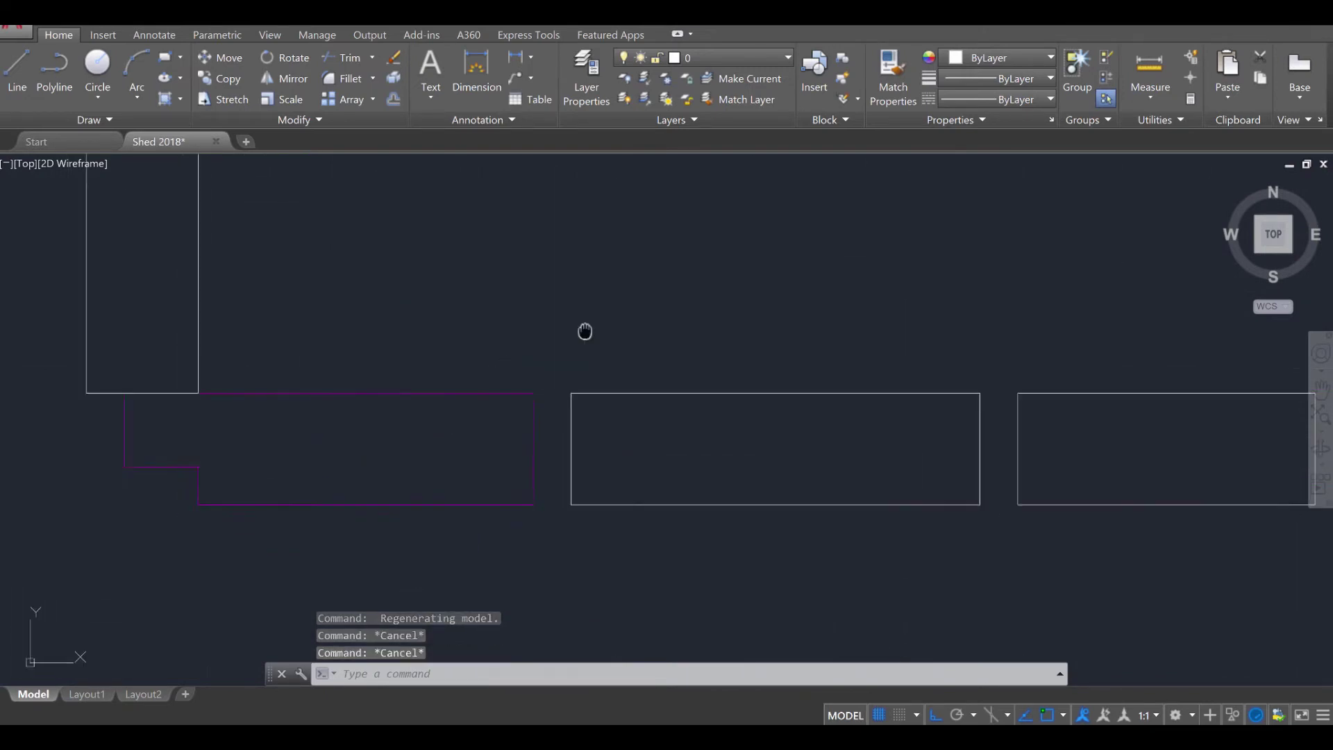
middle_drag(586, 331, 655, 312)
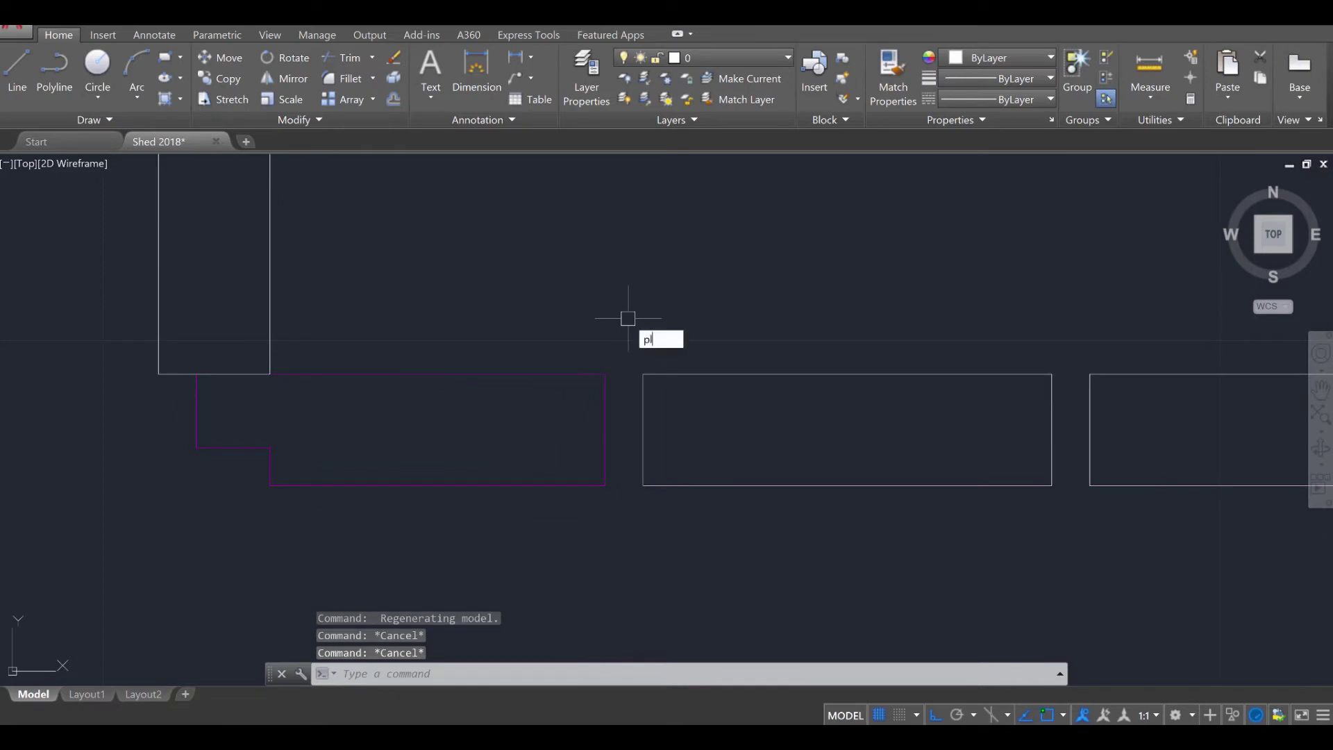
text(l)
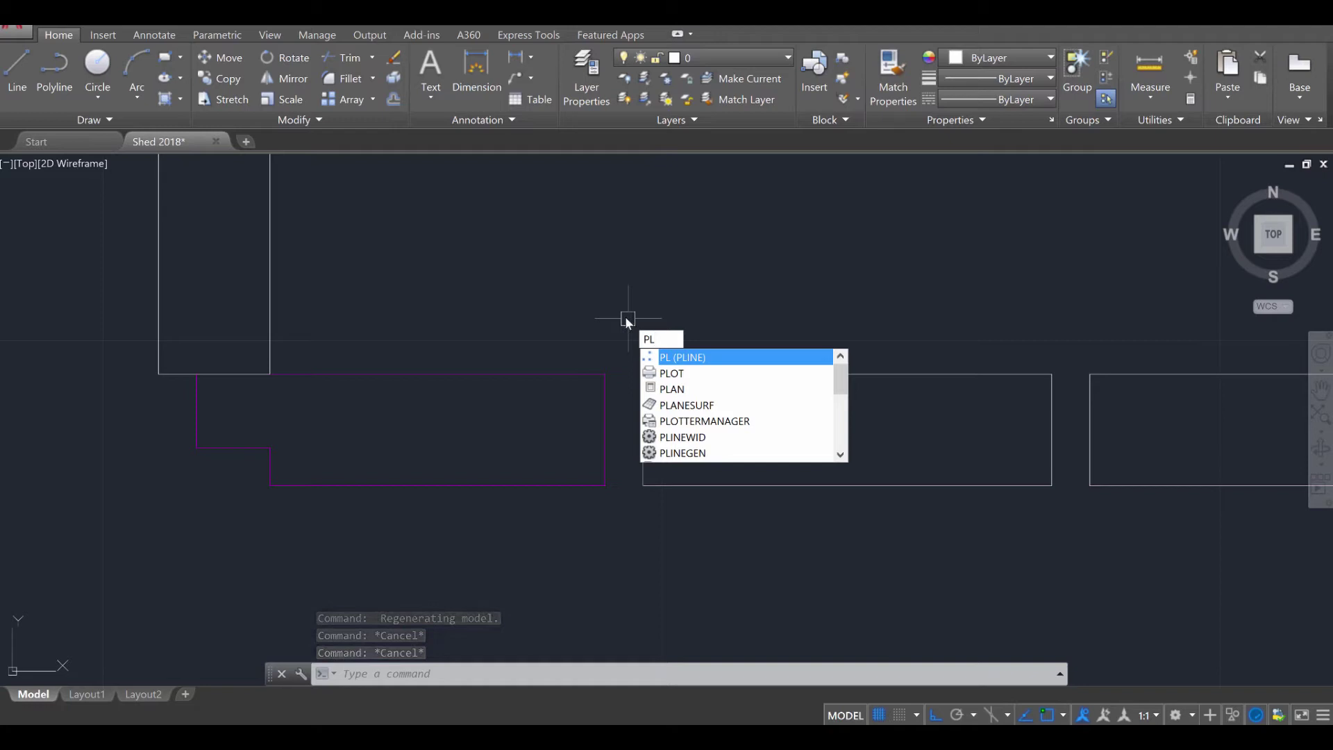
key(Return)
click(605, 373)
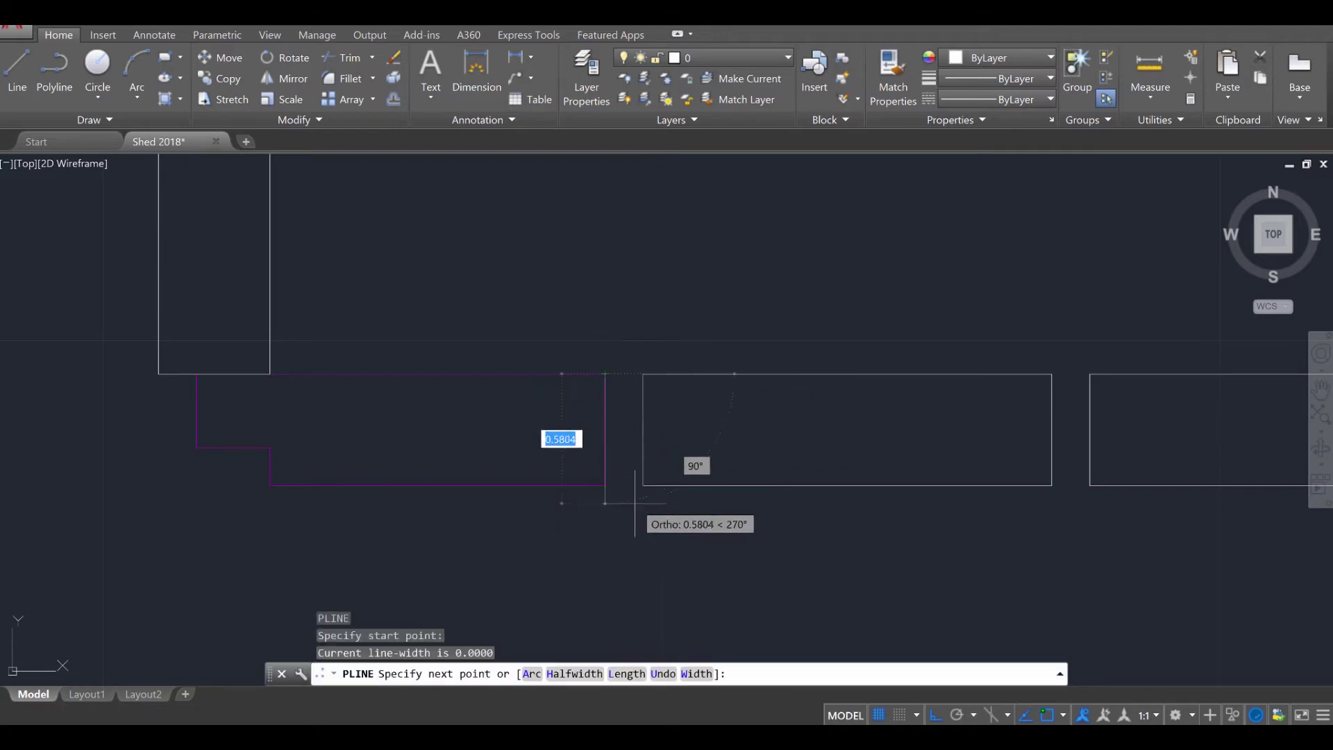
click(604, 485)
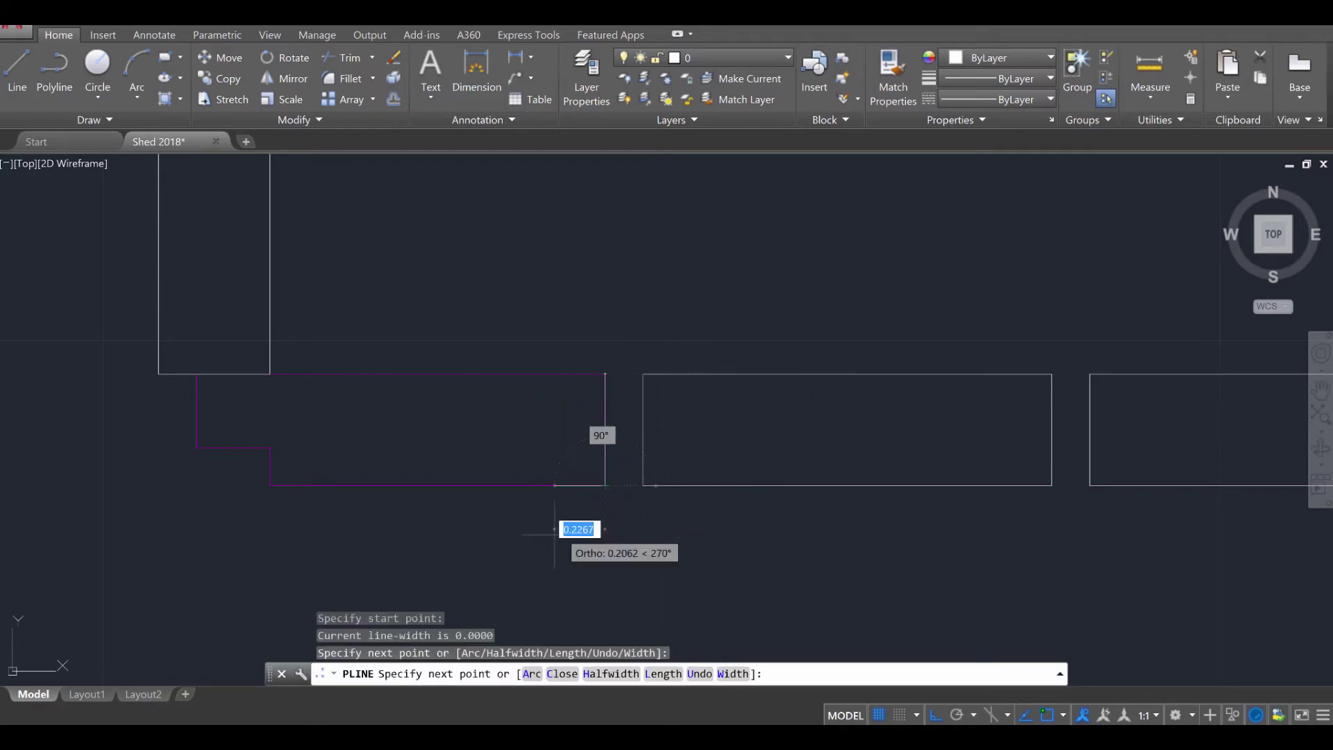
click(270, 485)
click(270, 448)
click(197, 447)
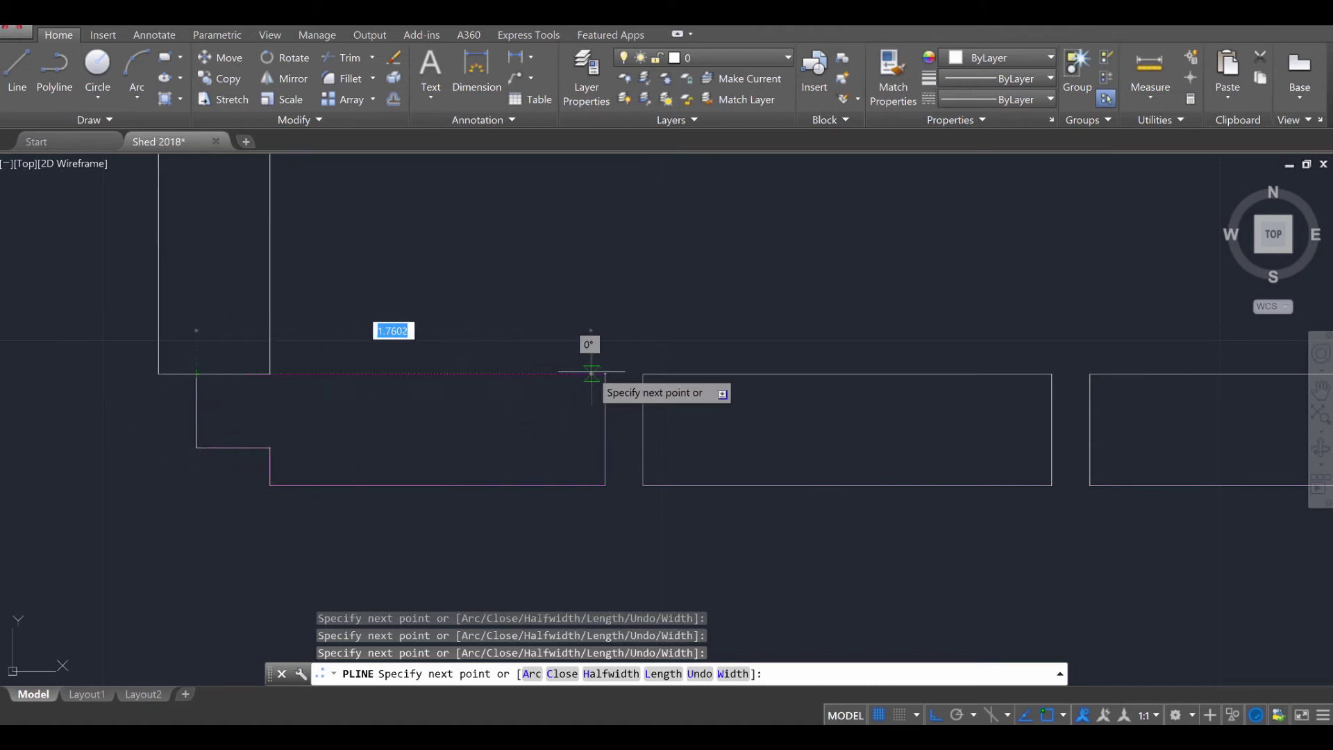
scroll(451, 389, down, 5)
key(Escape)
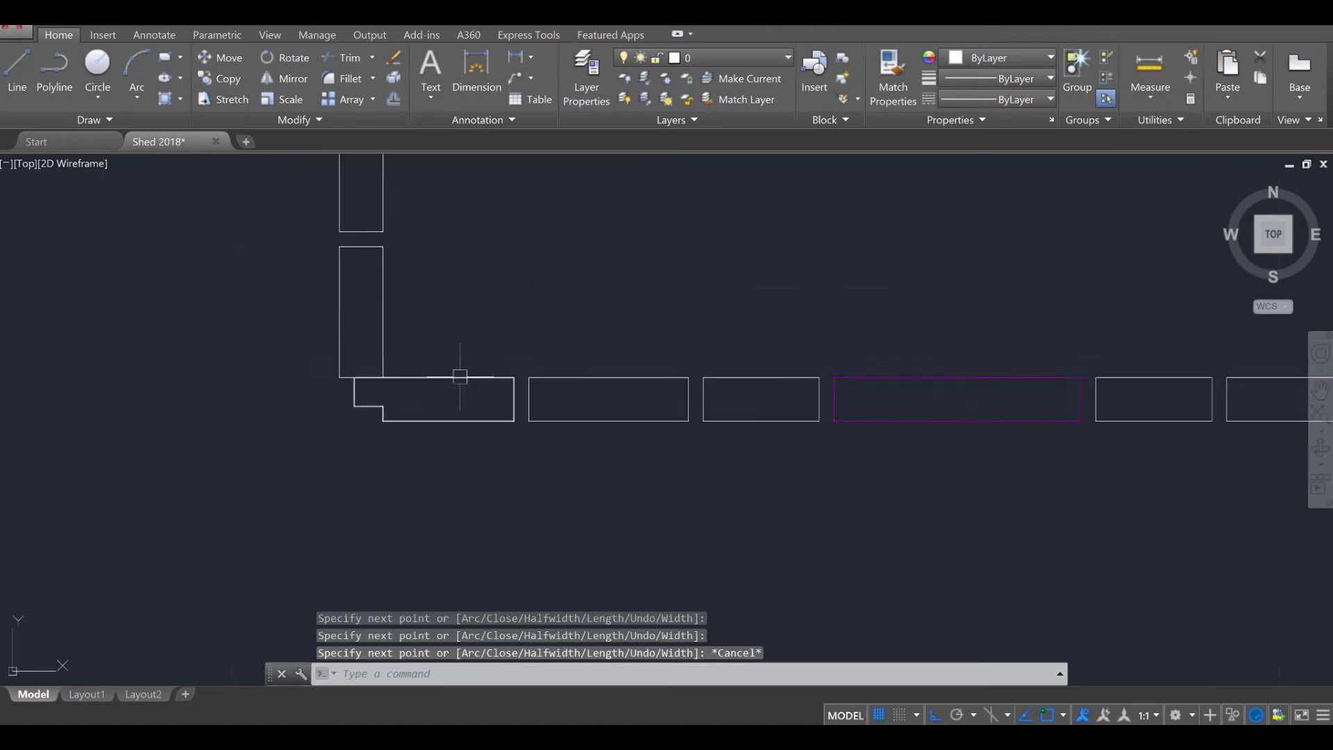
Trace the notched outline at the plan's lower-right corner with a new polyline ending at its start point
middle_drag(975, 380, 195, 427)
scroll(225, 452, up, 5)
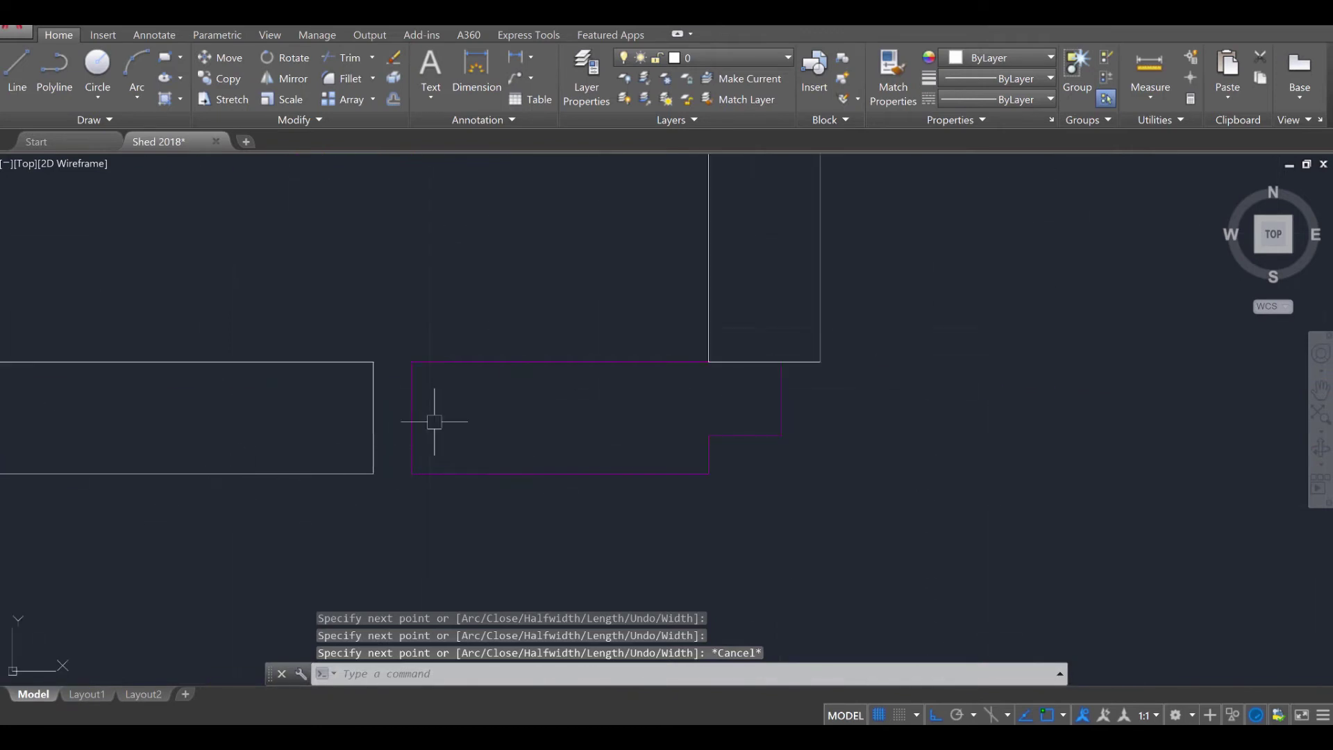
key(space)
click(412, 362)
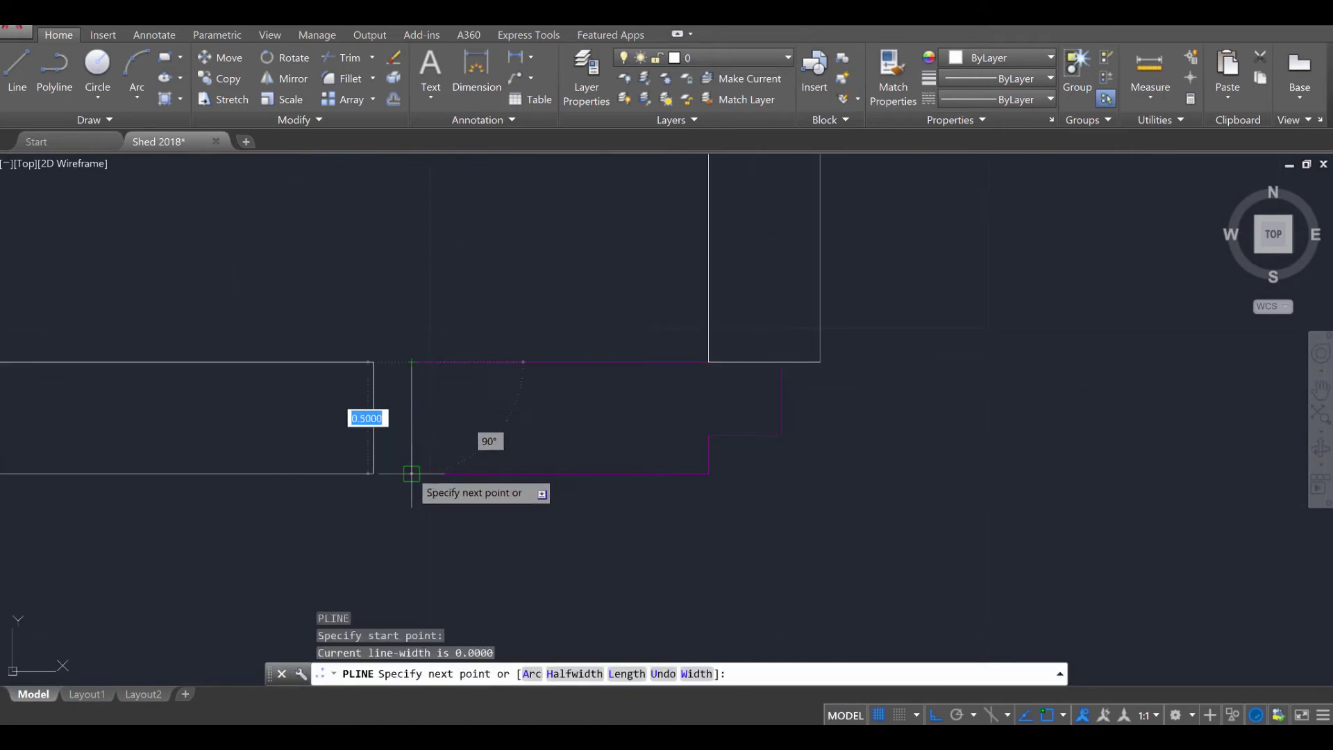
click(709, 473)
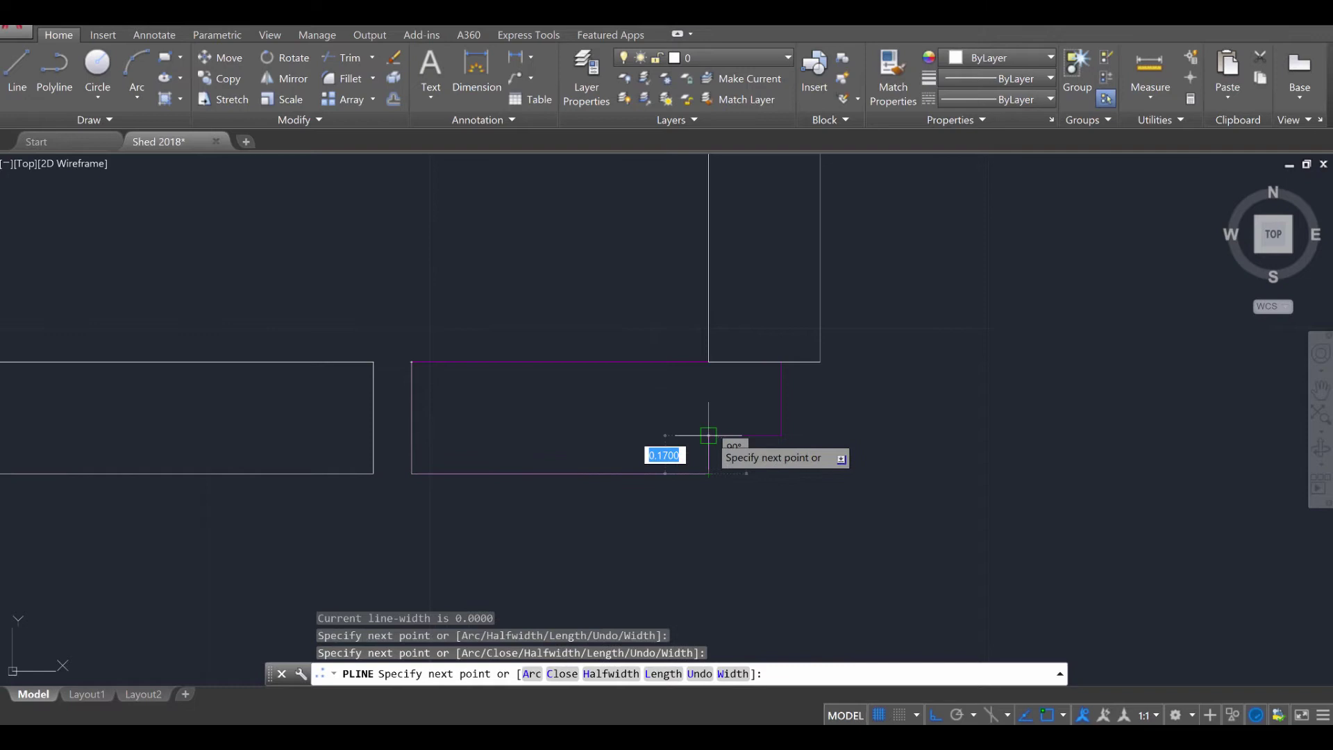
click(709, 436)
click(782, 436)
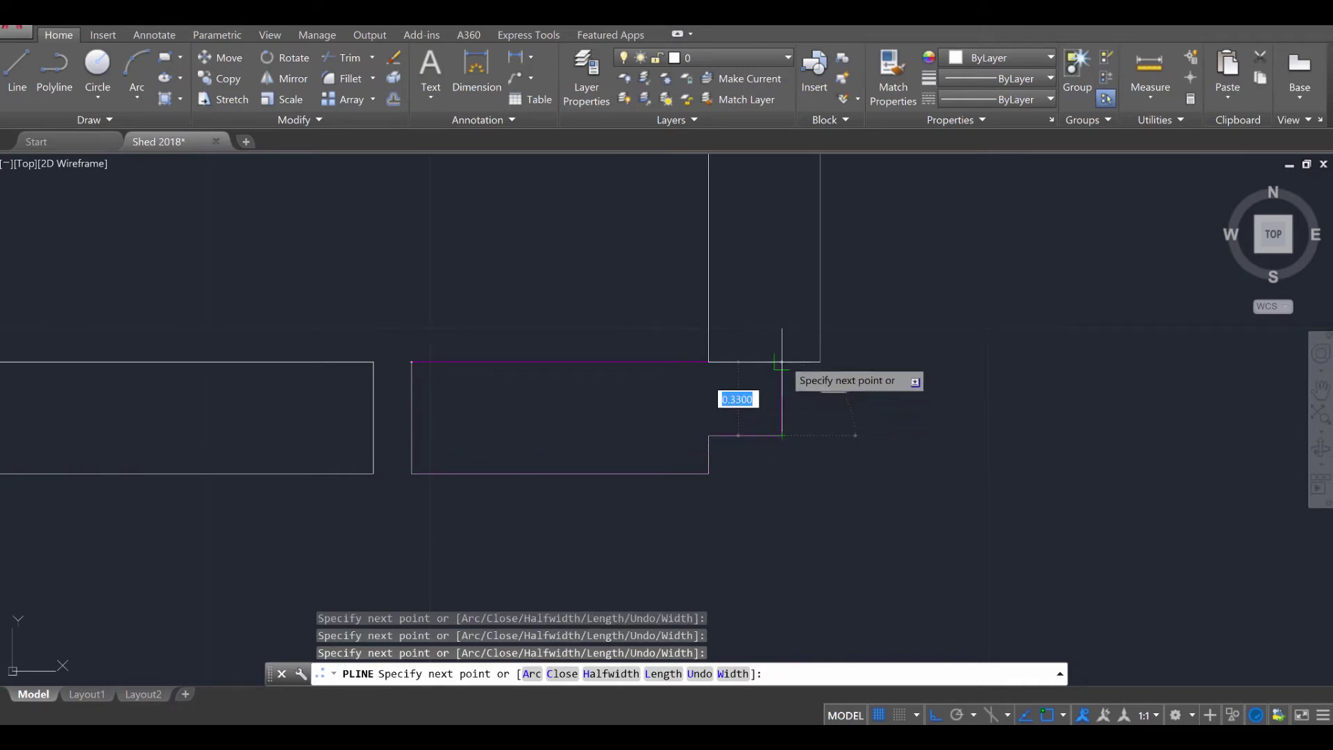
click(782, 362)
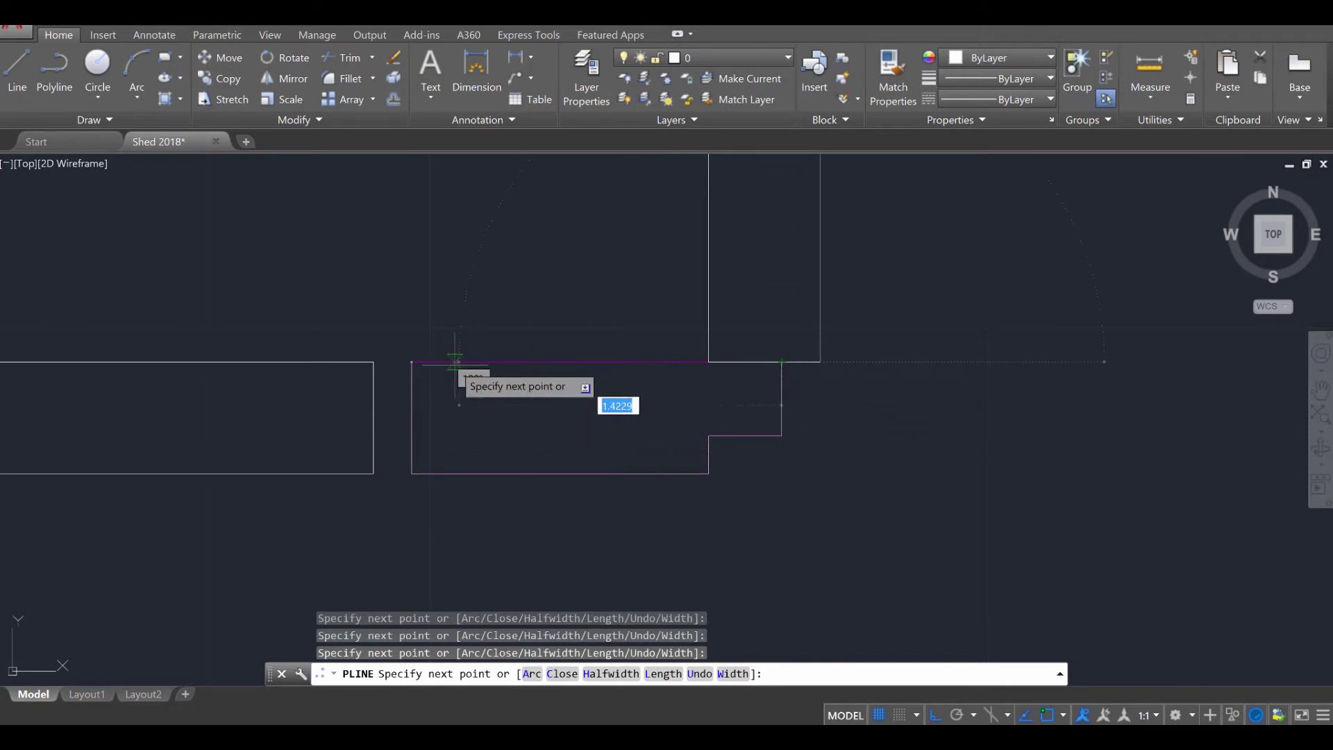
click(412, 362)
key(Escape)
Trace the notched outline at the plan's upper-right corner with a new polyline ending at its start point
scroll(435, 362, down, 10)
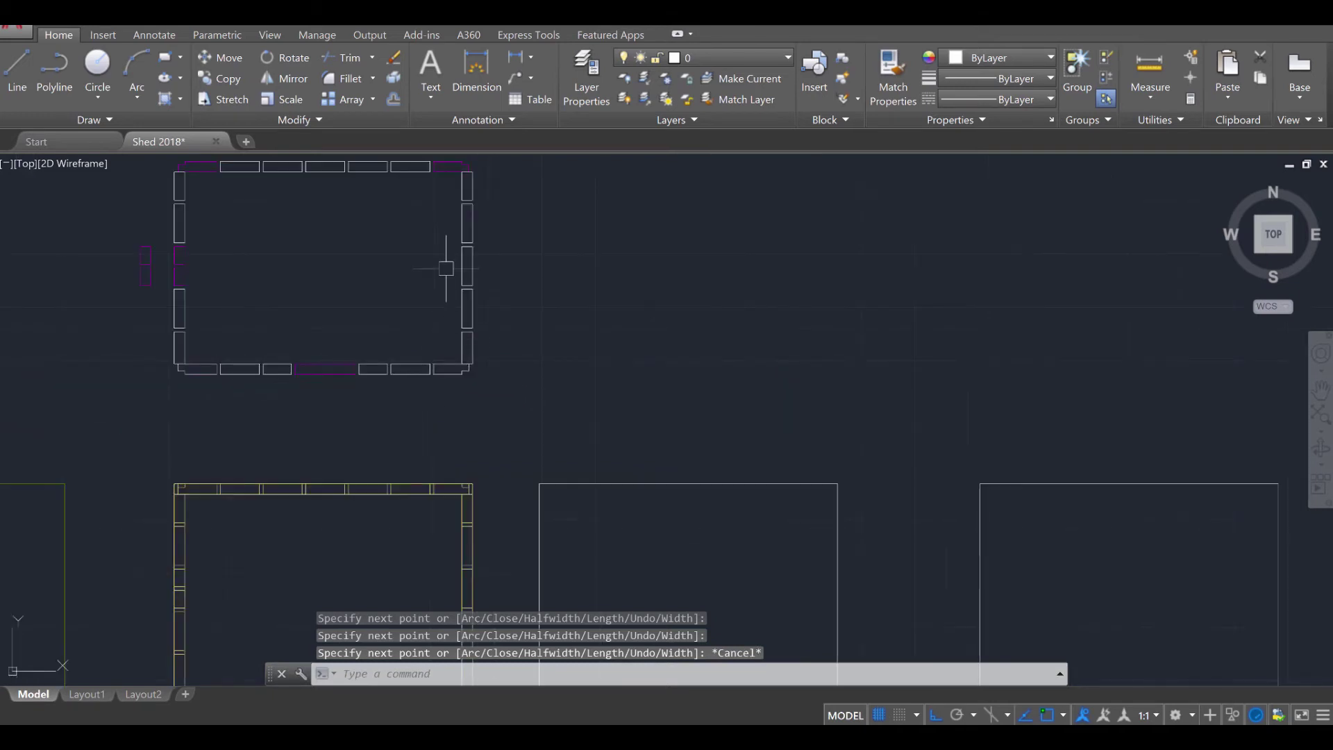
middle_drag(445, 269, 450, 427)
scroll(451, 326, up, 5)
key(space)
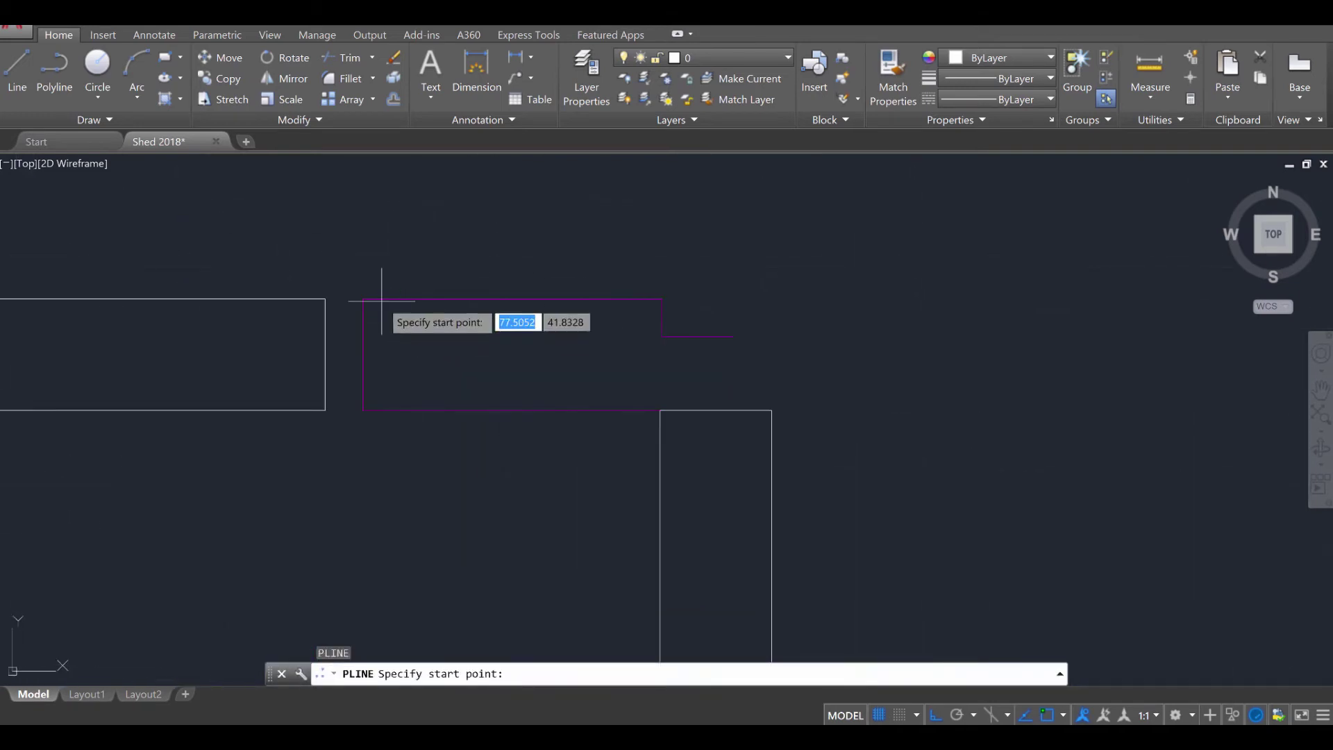
click(362, 299)
click(661, 298)
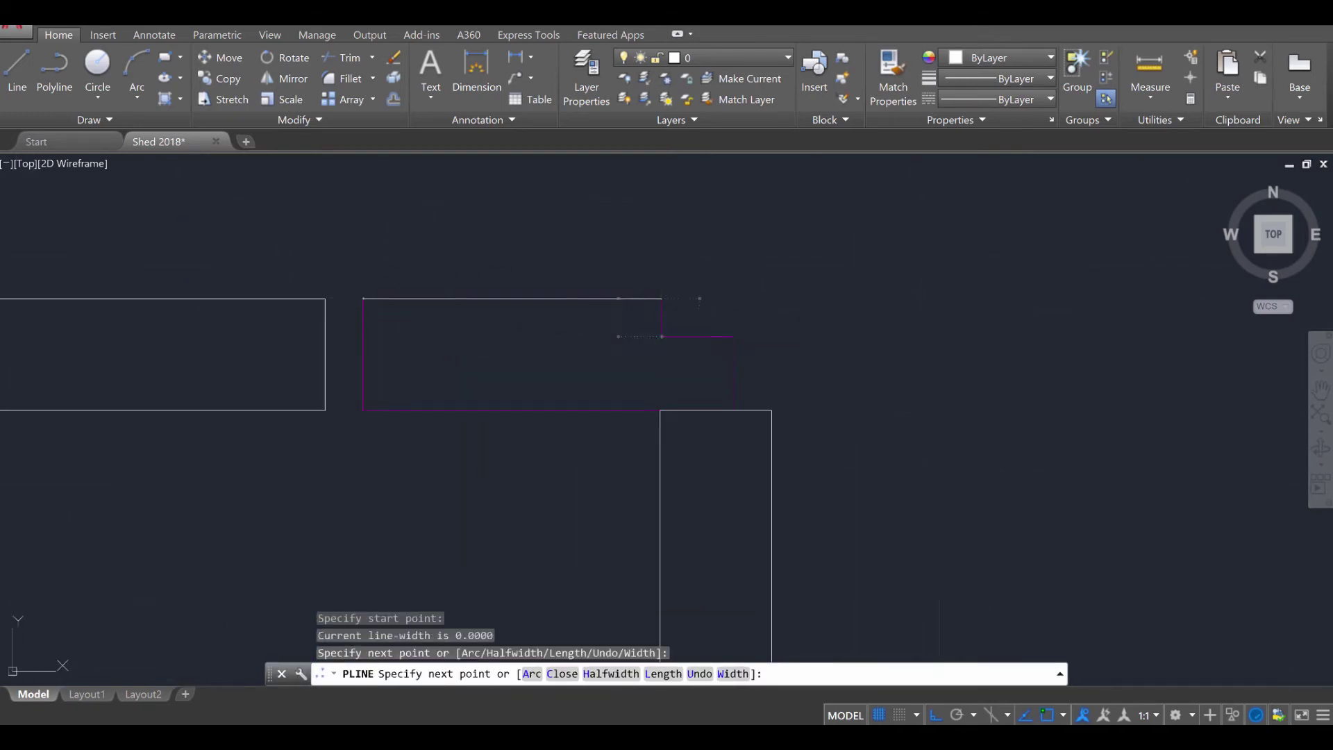
click(661, 336)
click(733, 336)
click(734, 410)
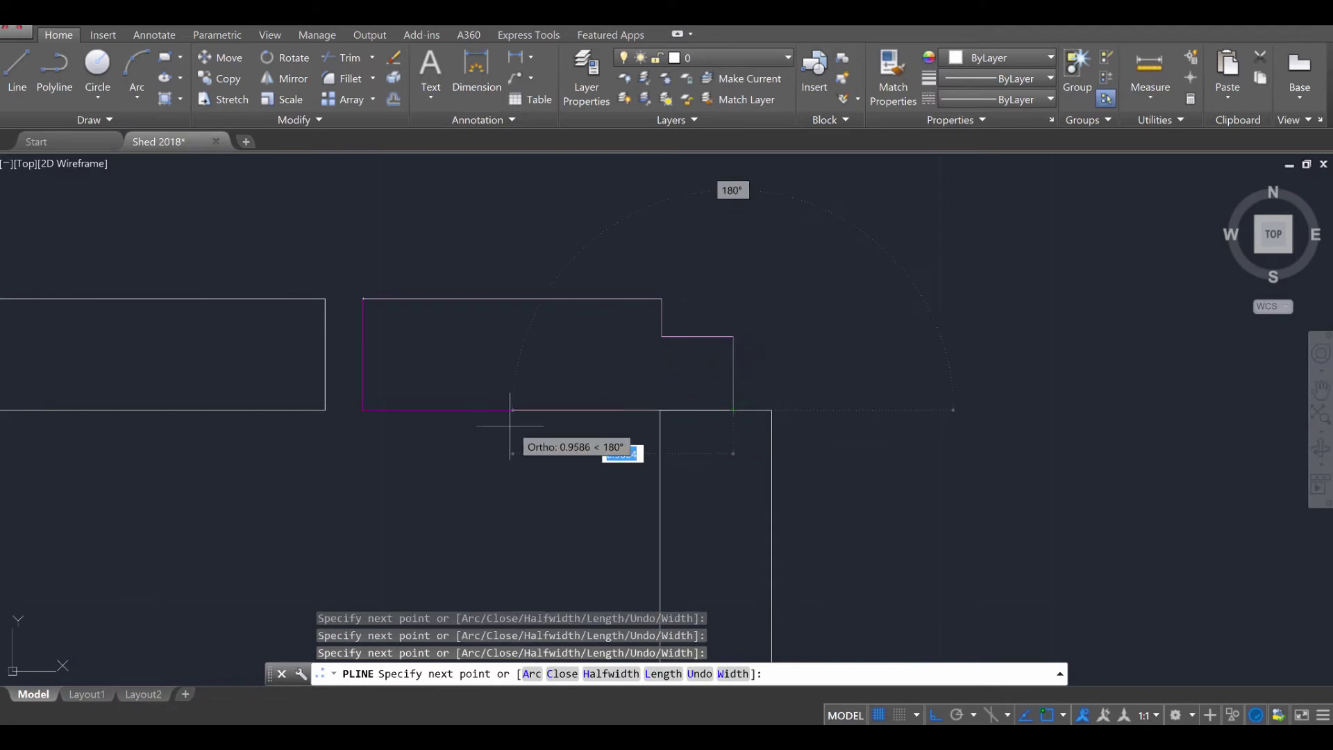
click(363, 410)
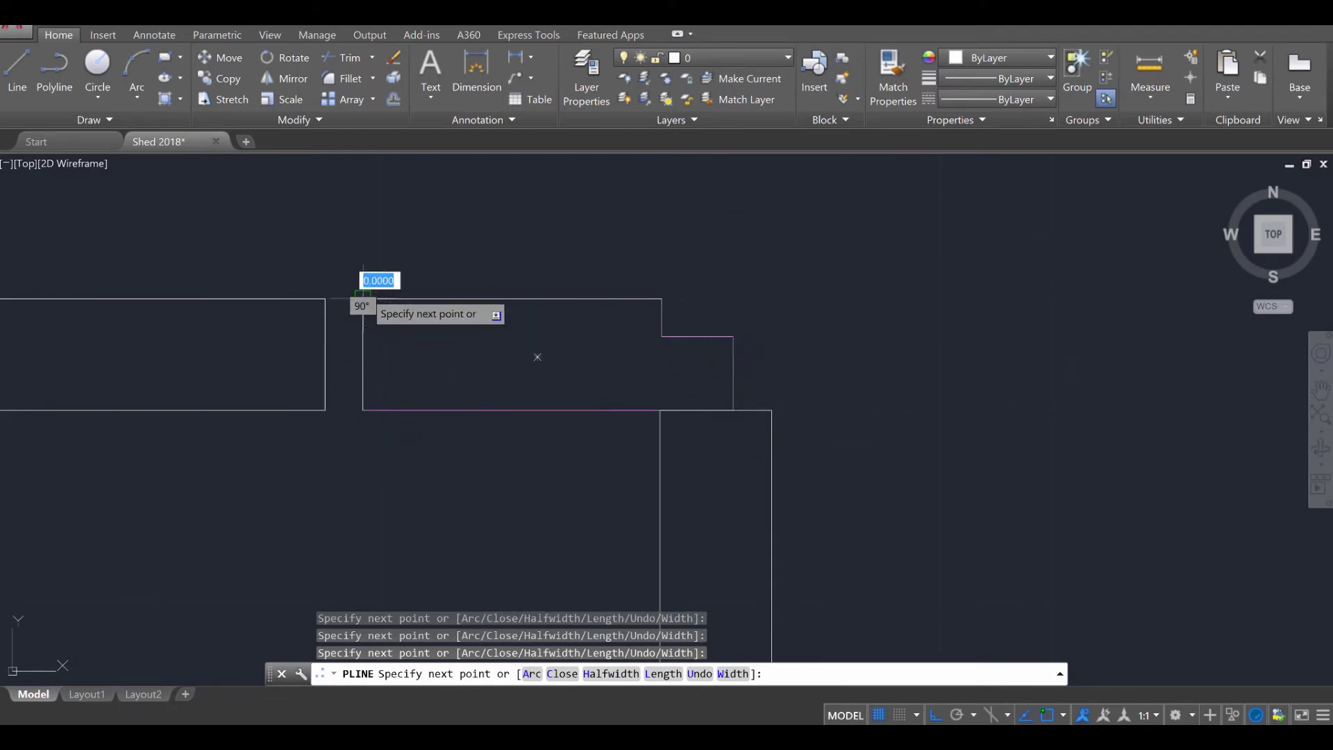
key(Escape)
Trace the notched outline at the plan's upper-left corner with a new polyline through all its corners
scroll(277, 373, down, 5)
middle_drag(69, 374, 917, 405)
scroll(676, 402, up, 4)
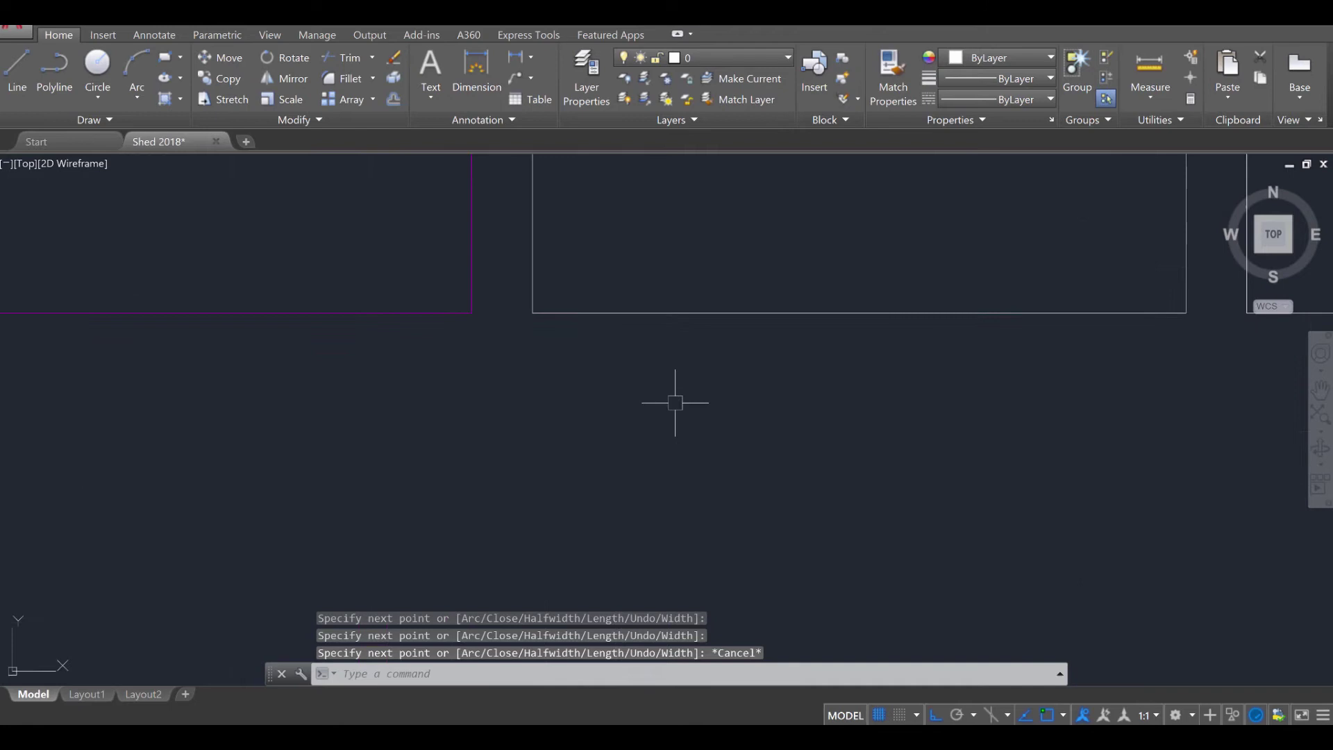
scroll(588, 335, down, 2)
middle_drag(553, 347, 682, 392)
key(Return)
scroll(644, 305, up, 2)
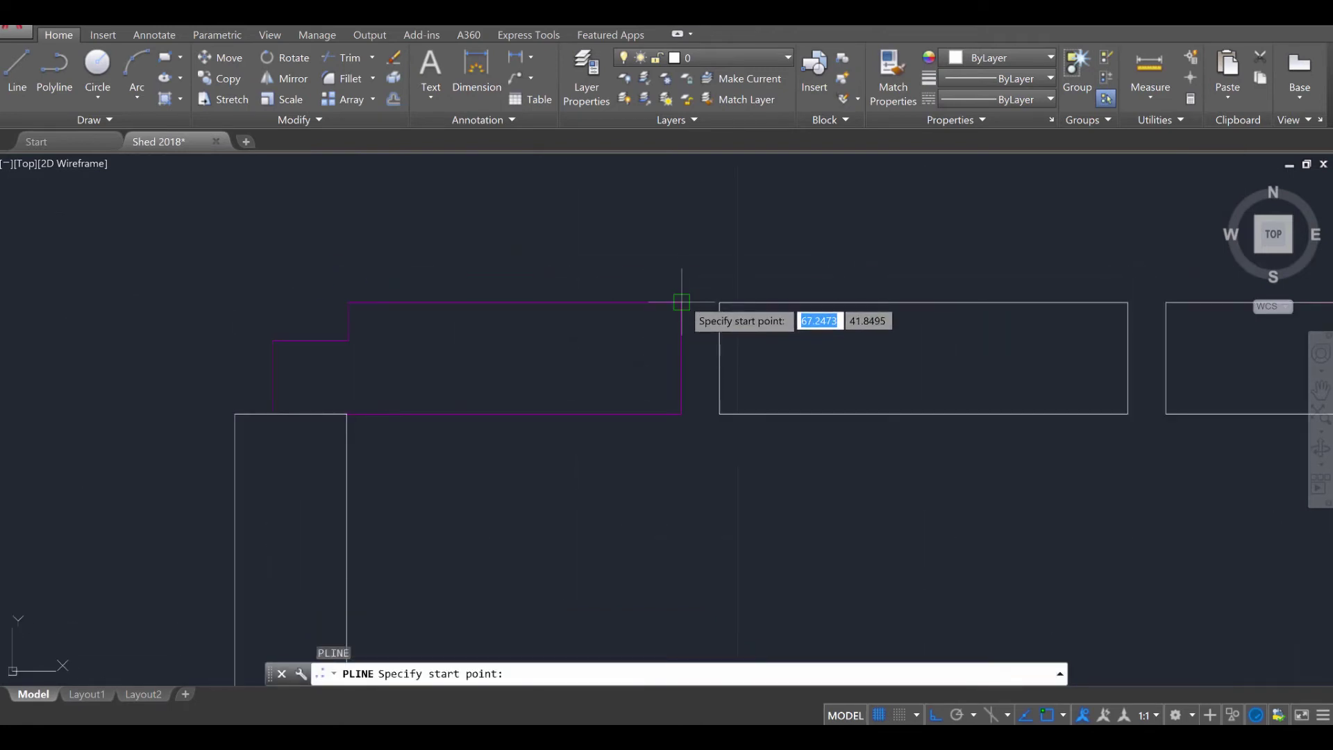
click(682, 302)
click(681, 414)
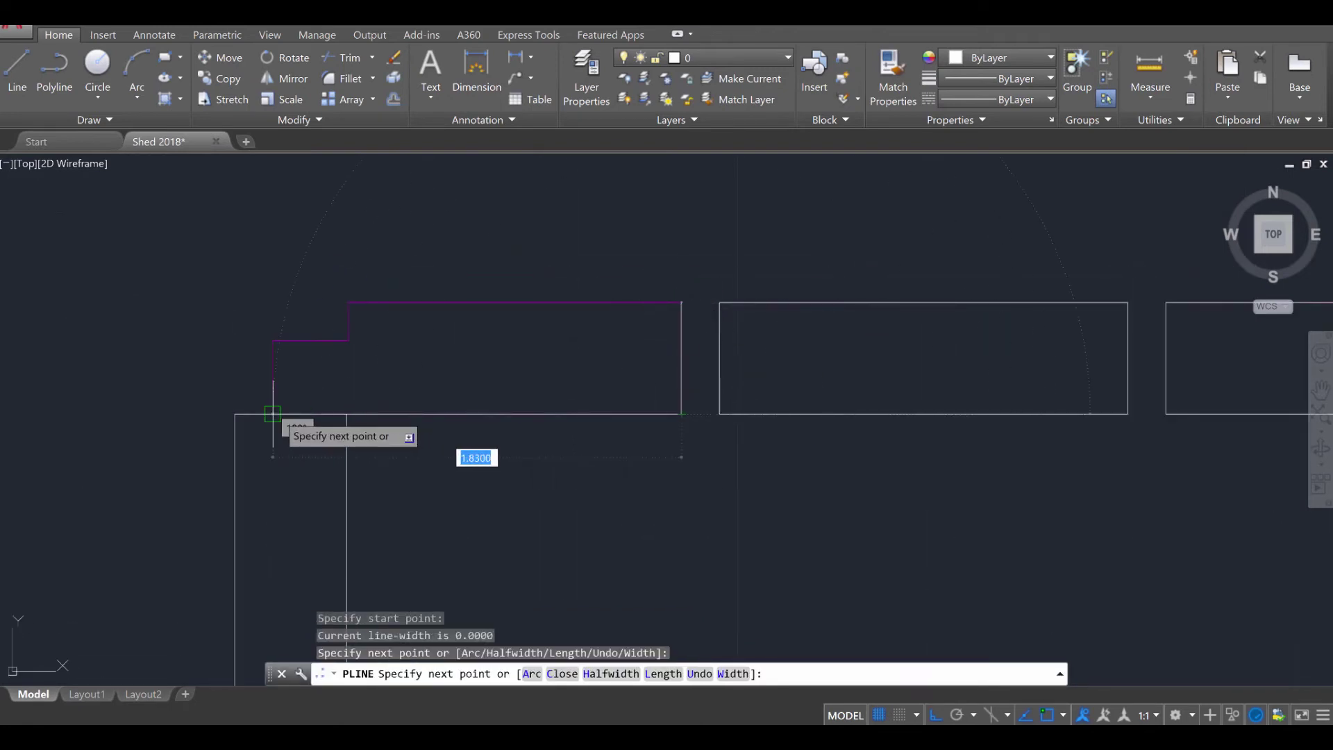
click(273, 414)
click(273, 340)
click(349, 340)
click(349, 302)
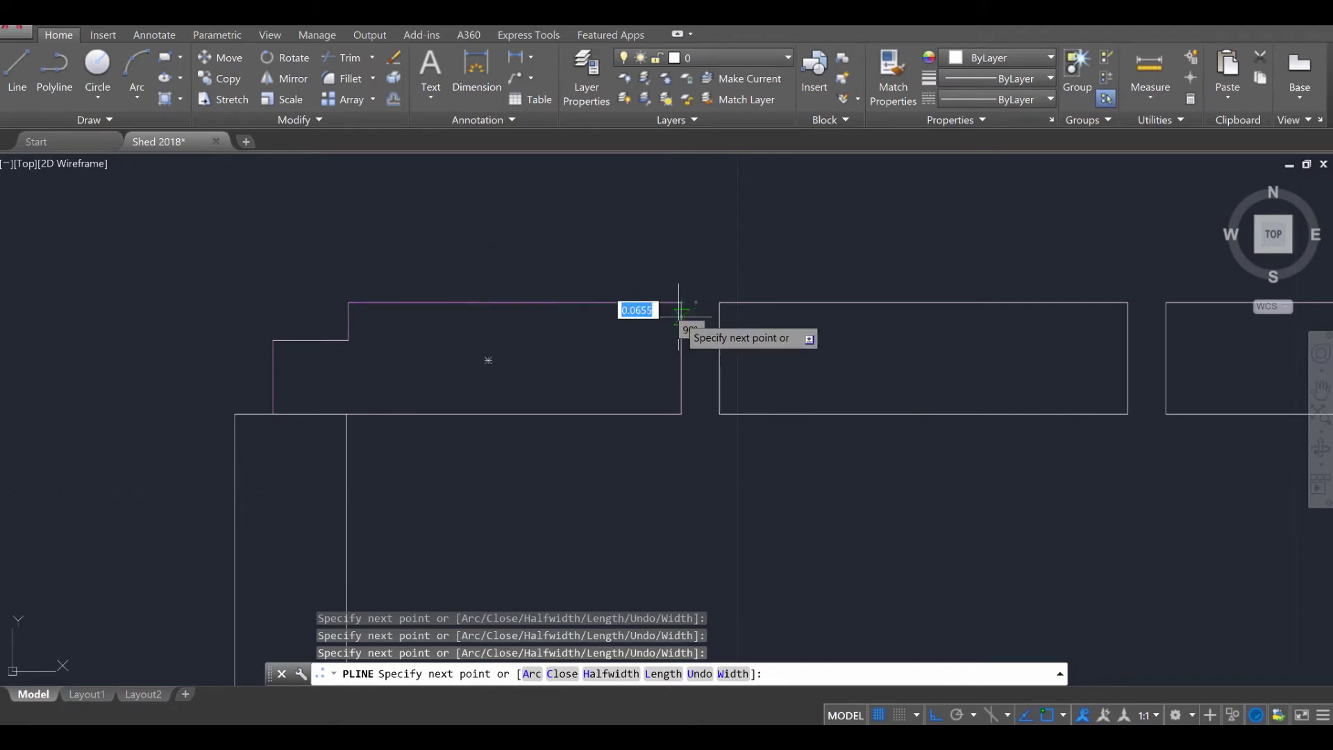
key(Escape)
key(Escape)
key(Escape)
scroll(652, 361, down, 5)
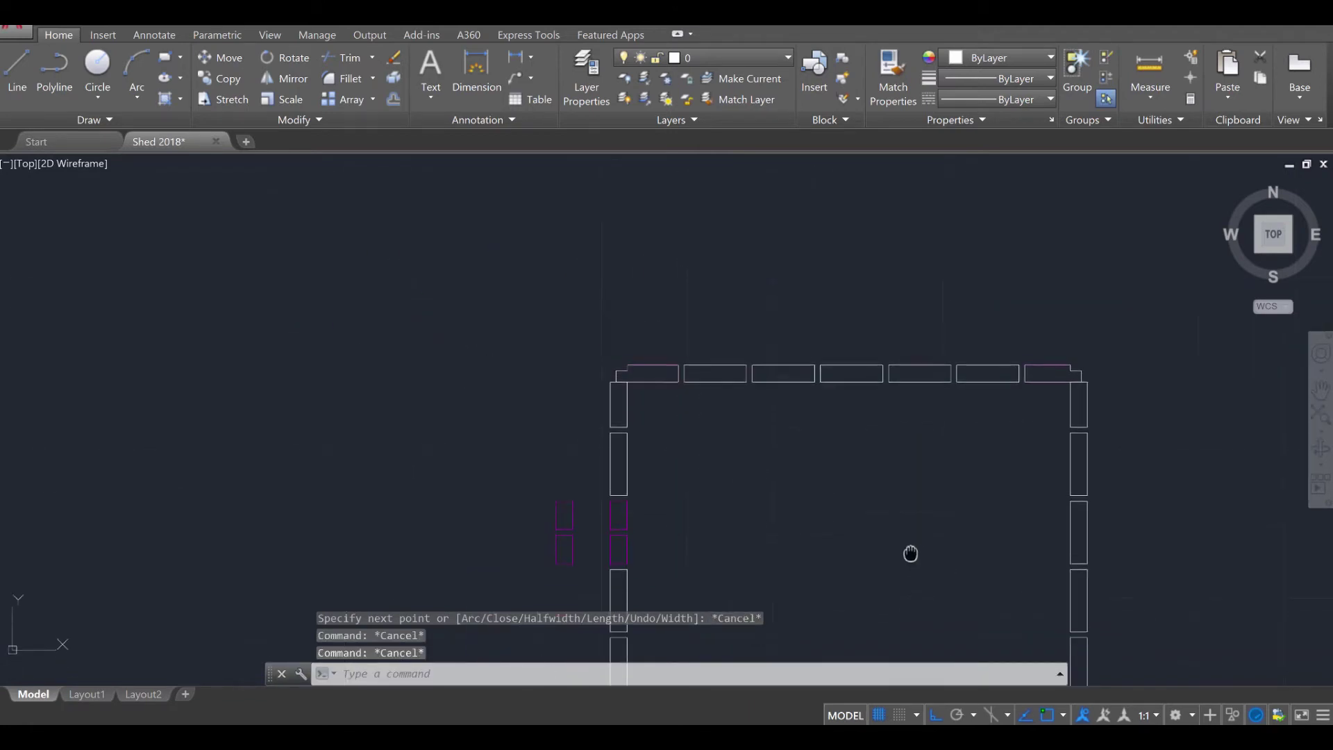
Turn off the Insulation layer so only the objects on layer 0 and the other layers are displayed
shift+middle_drag(910, 553, 850, 373)
click(742, 58)
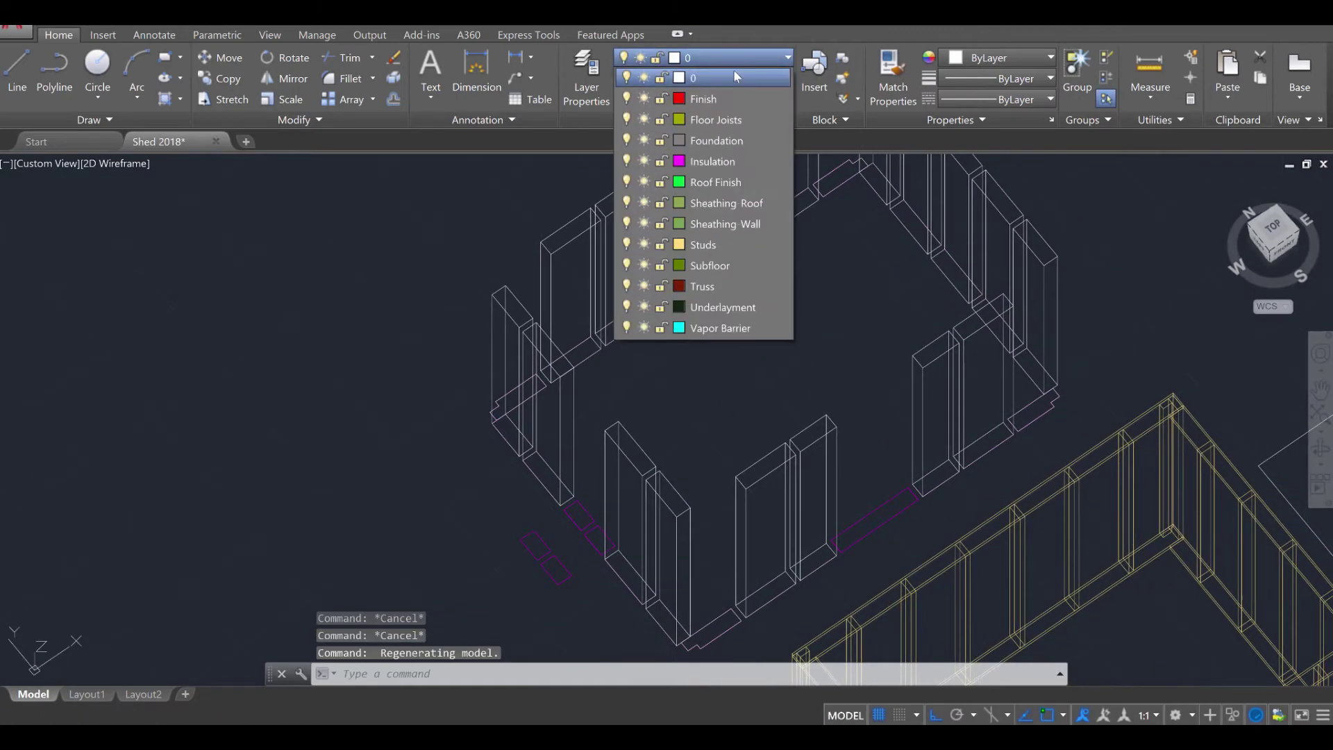
click(627, 161)
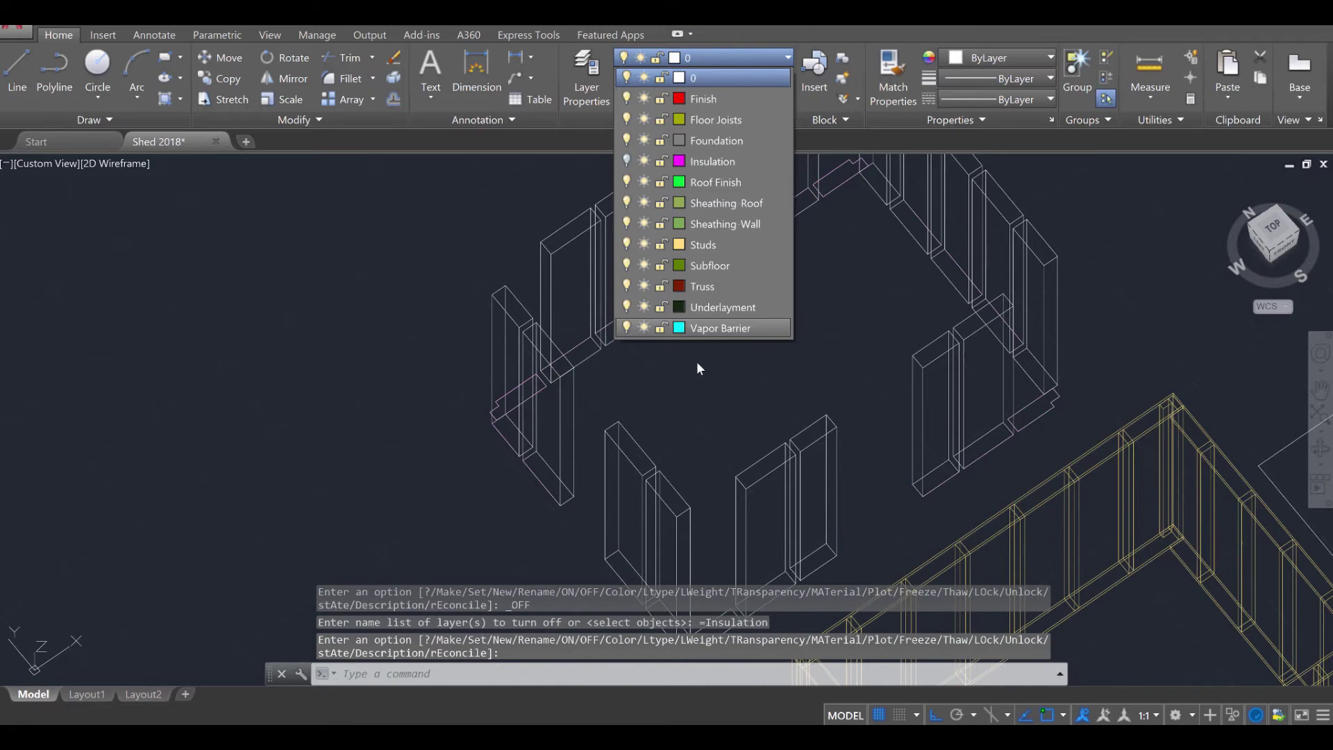
key(Escape)
Extrude the four notched corner outlines to a height of 9
middle_drag(798, 425, 824, 398)
middle_drag(779, 321, 691, 386)
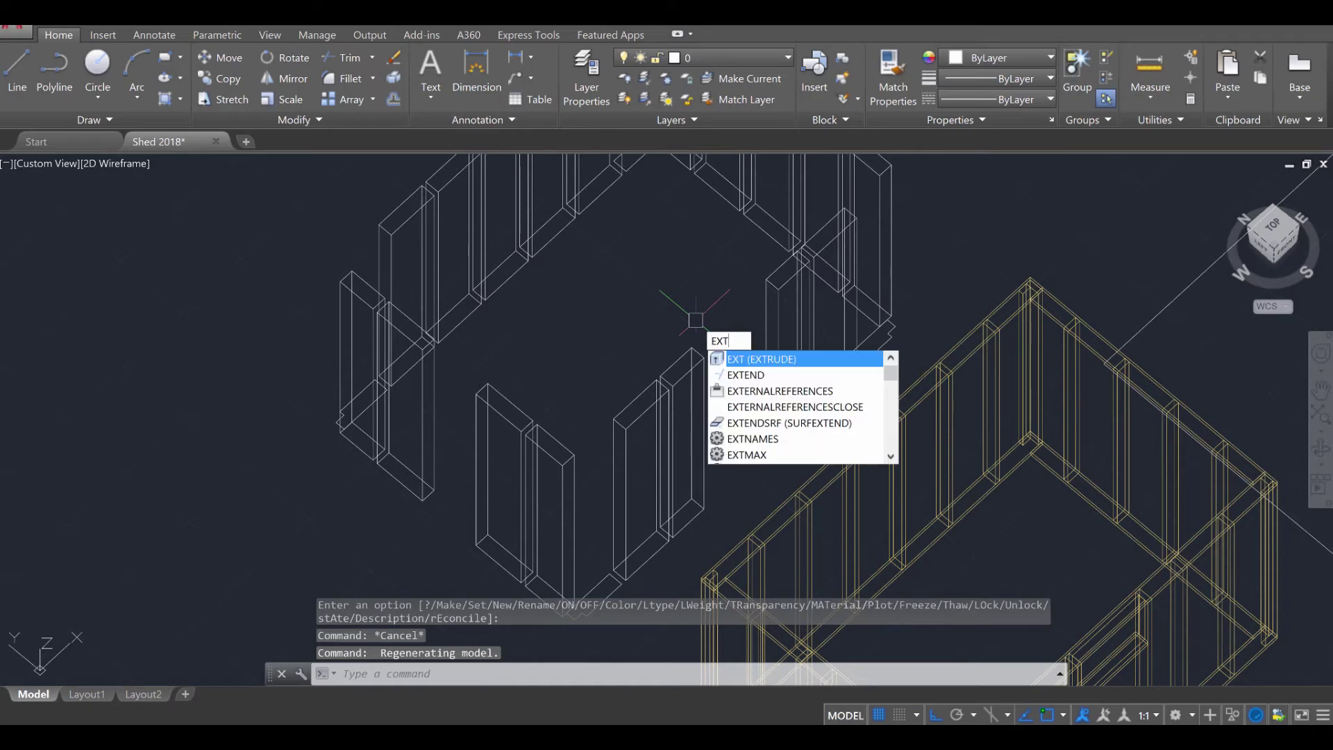
key(Return)
click(603, 587)
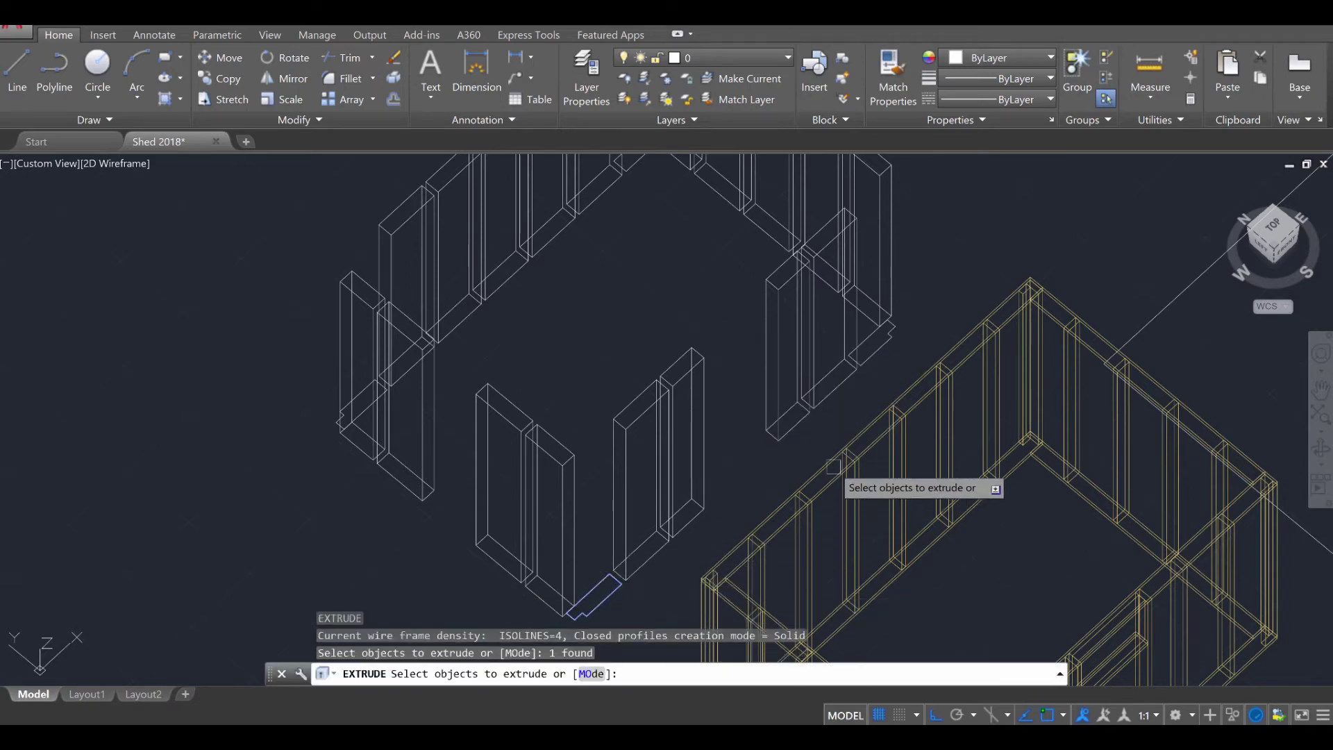
click(873, 354)
middle_drag(679, 333, 692, 420)
click(643, 240)
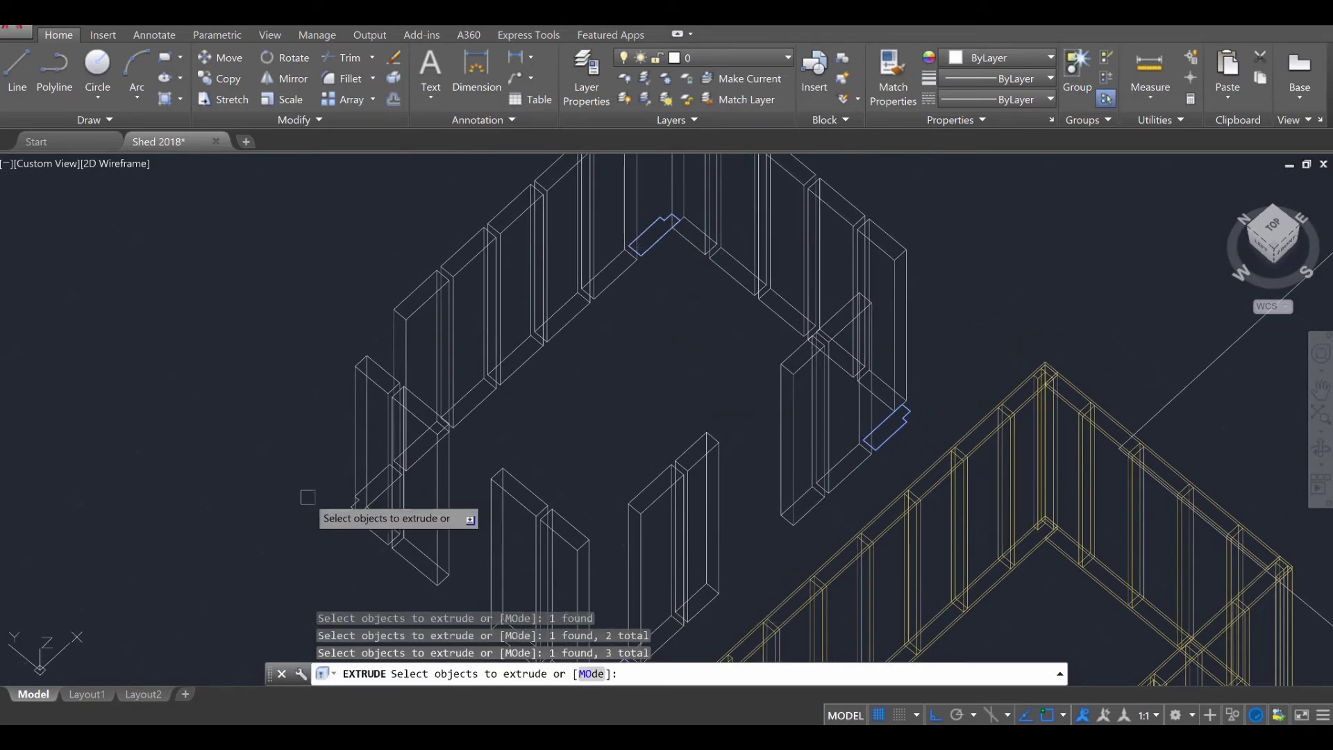
key(Return)
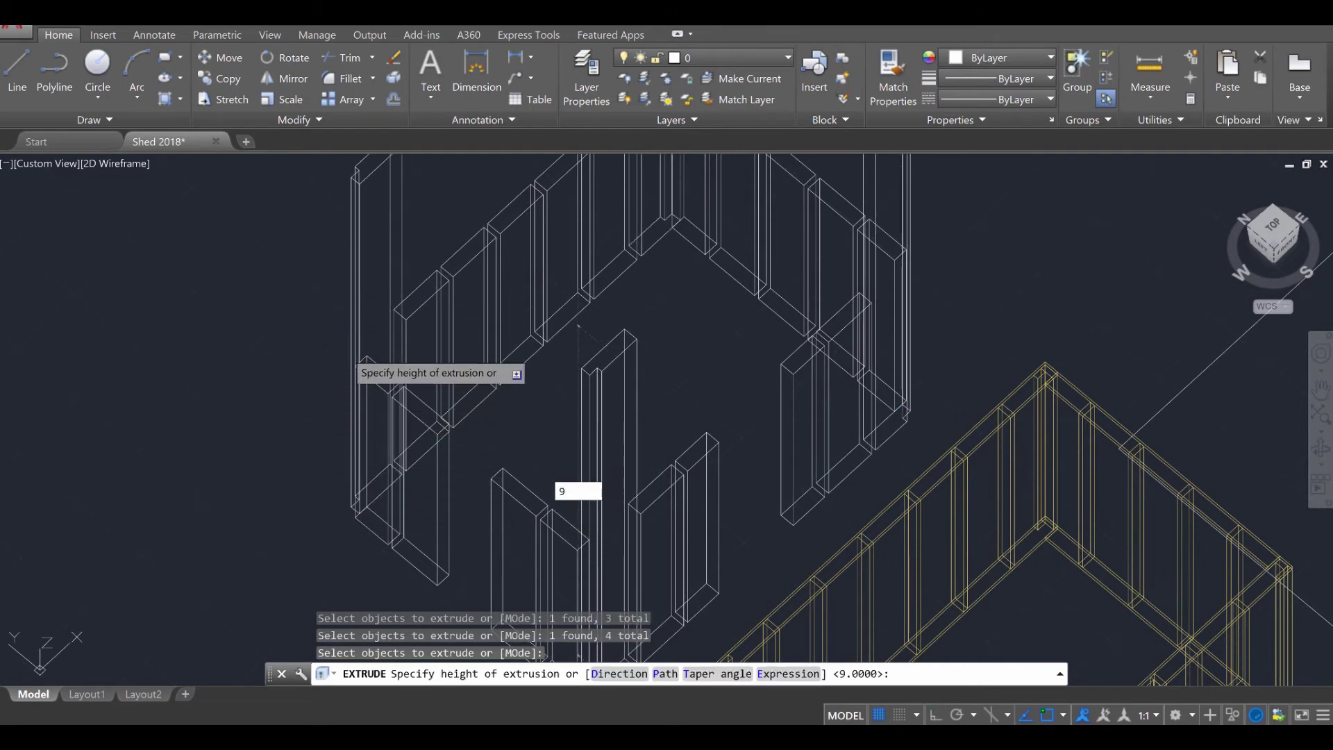
key(Return)
Assign all the extruded wall blocks to the Insulation layer and turn that layer back on
scroll(452, 409, down, 3)
shift+middle_drag(522, 455, 673, 416)
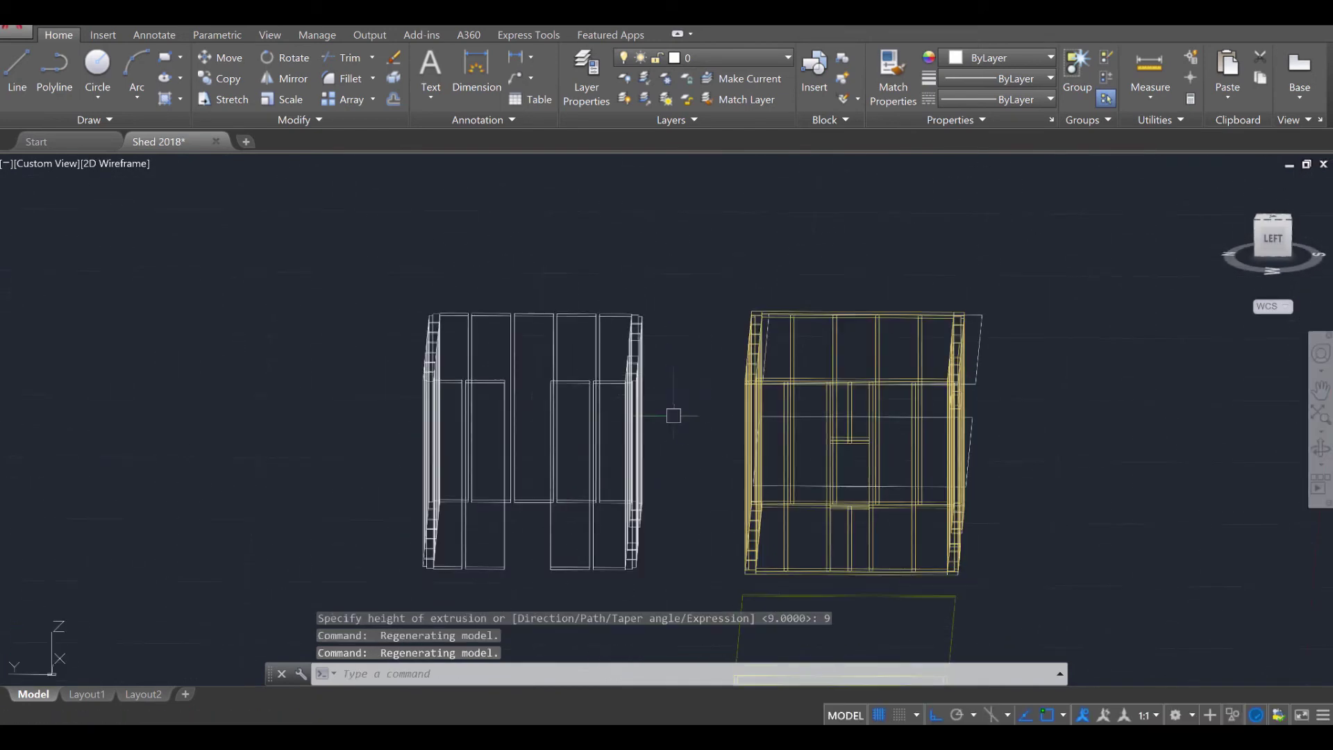
click(673, 415)
click(333, 266)
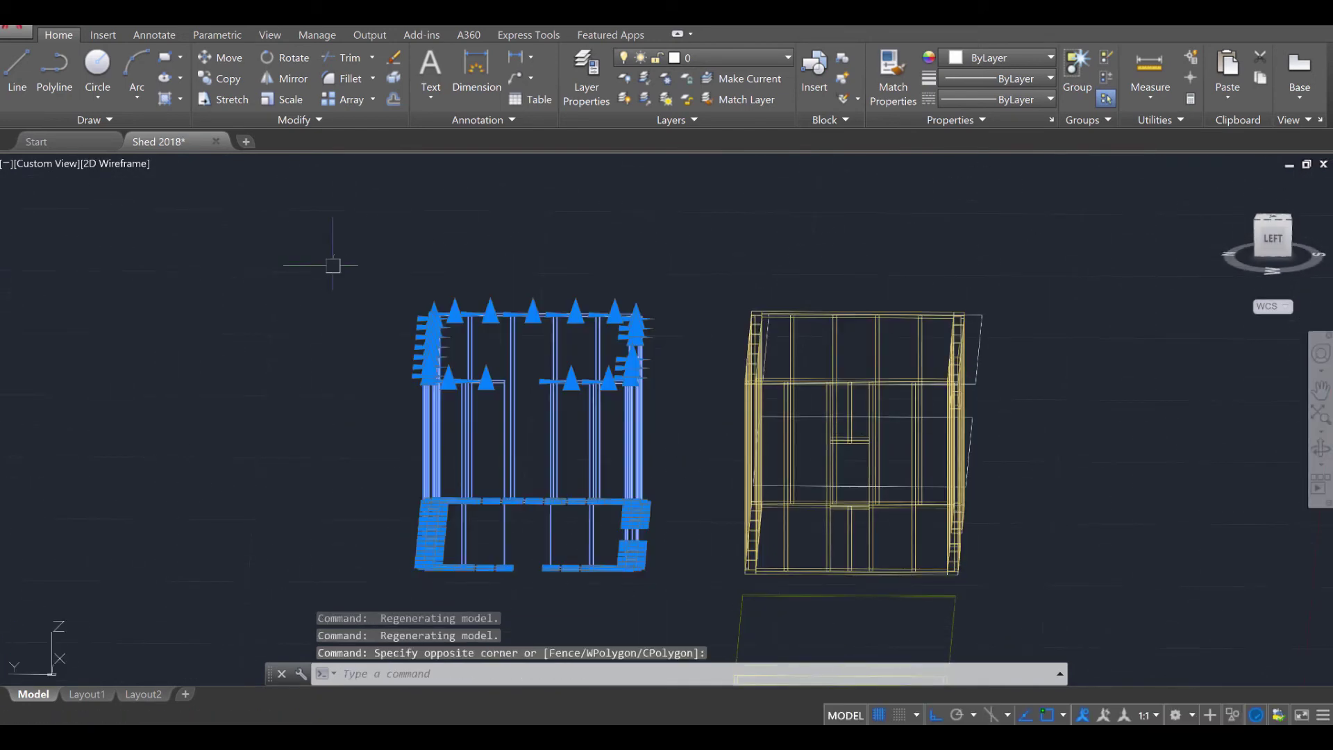
click(760, 61)
click(626, 161)
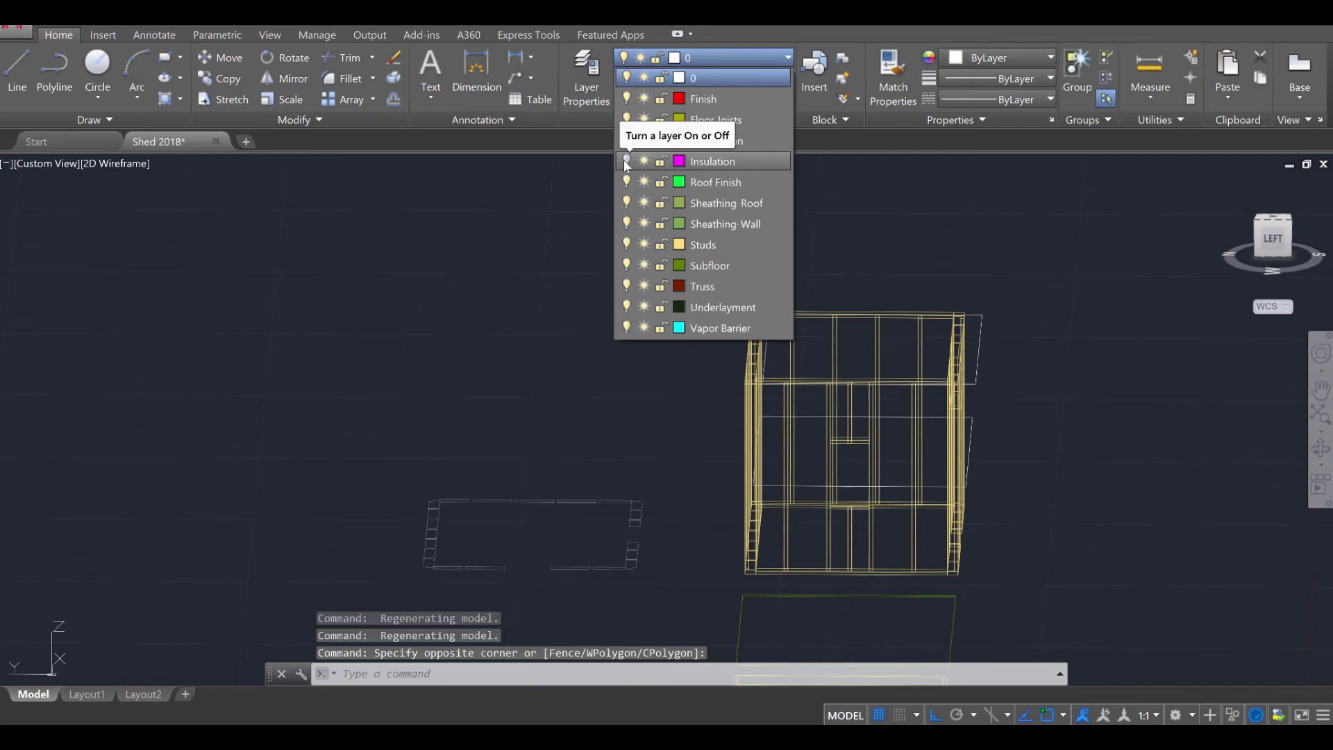
click(626, 162)
key(Escape)
key(Escape)
key(Escape)
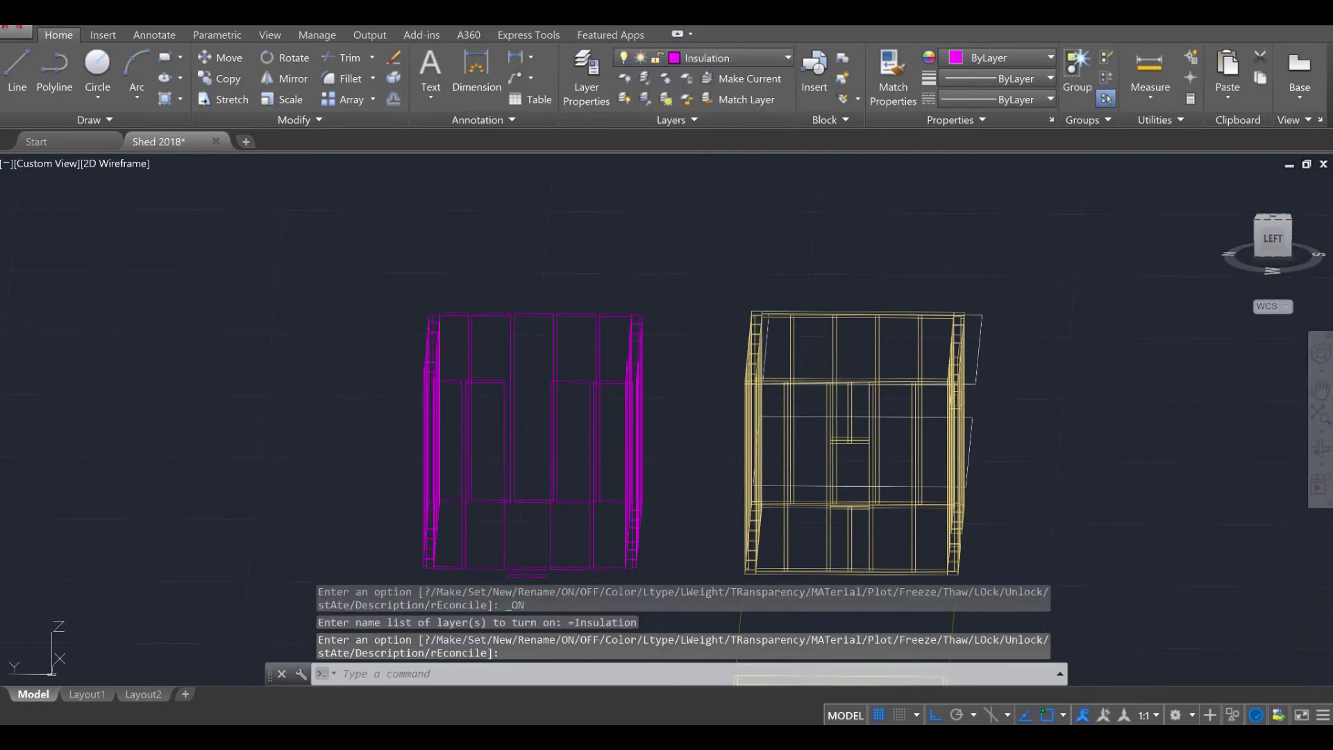
Move the whole insulation model into the stud frame, from a bottom corner of an insulation block to the matching stud endpoint in the window wall
shift+middle_drag(699, 372, 693, 534)
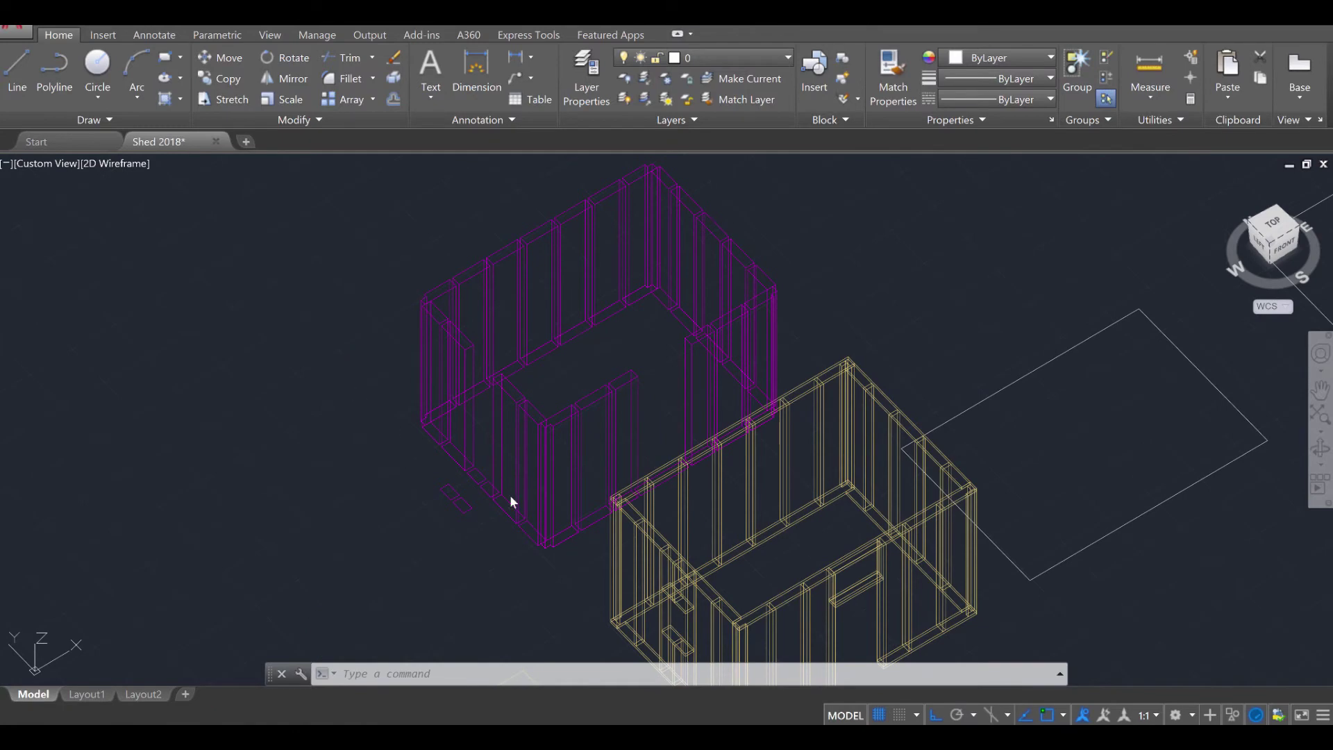
shift+middle_drag(577, 455, 774, 471)
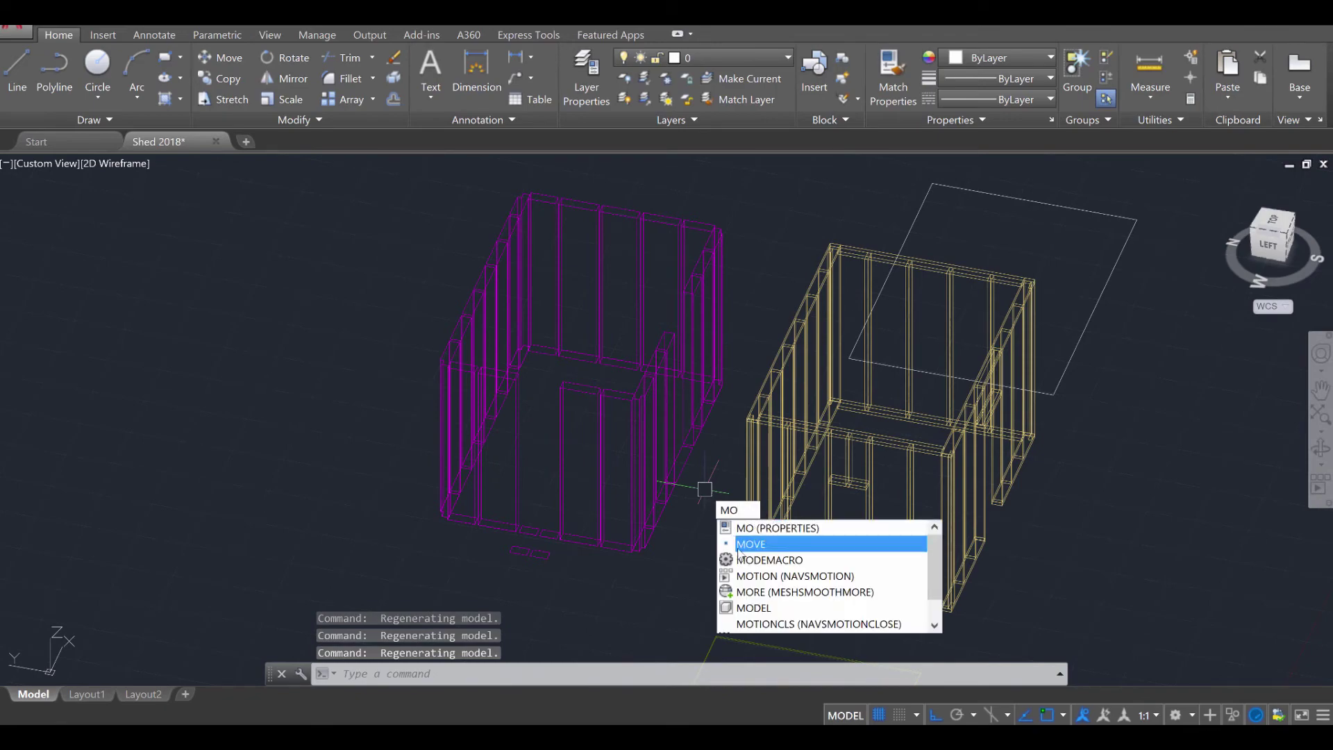
click(739, 547)
shift+middle_drag(728, 522, 669, 520)
click(733, 599)
click(362, 228)
key(Return)
scroll(616, 535, up, 4)
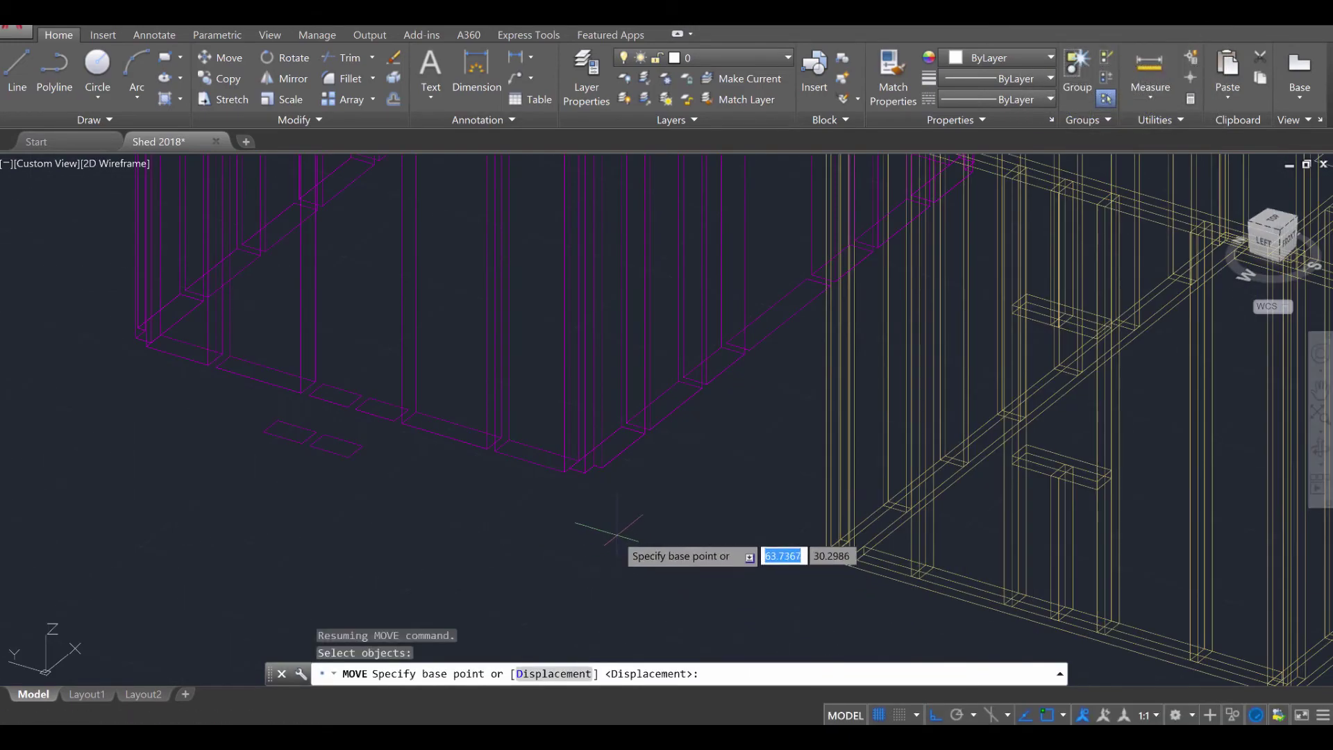
scroll(617, 534, down, 2)
middle_drag(617, 535, 567, 485)
scroll(945, 618, up, 4)
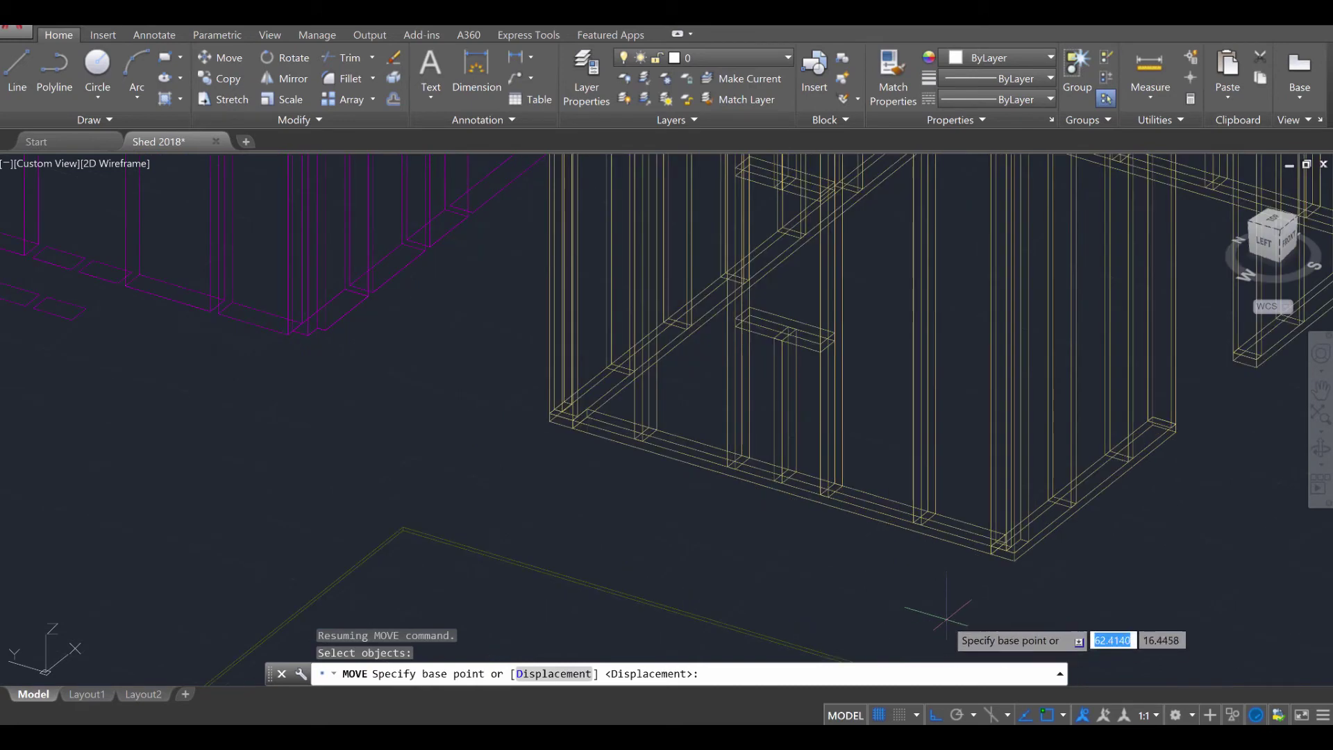
scroll(738, 535, down, 2)
shift+middle_drag(417, 479, 471, 452)
scroll(177, 368, up, 5)
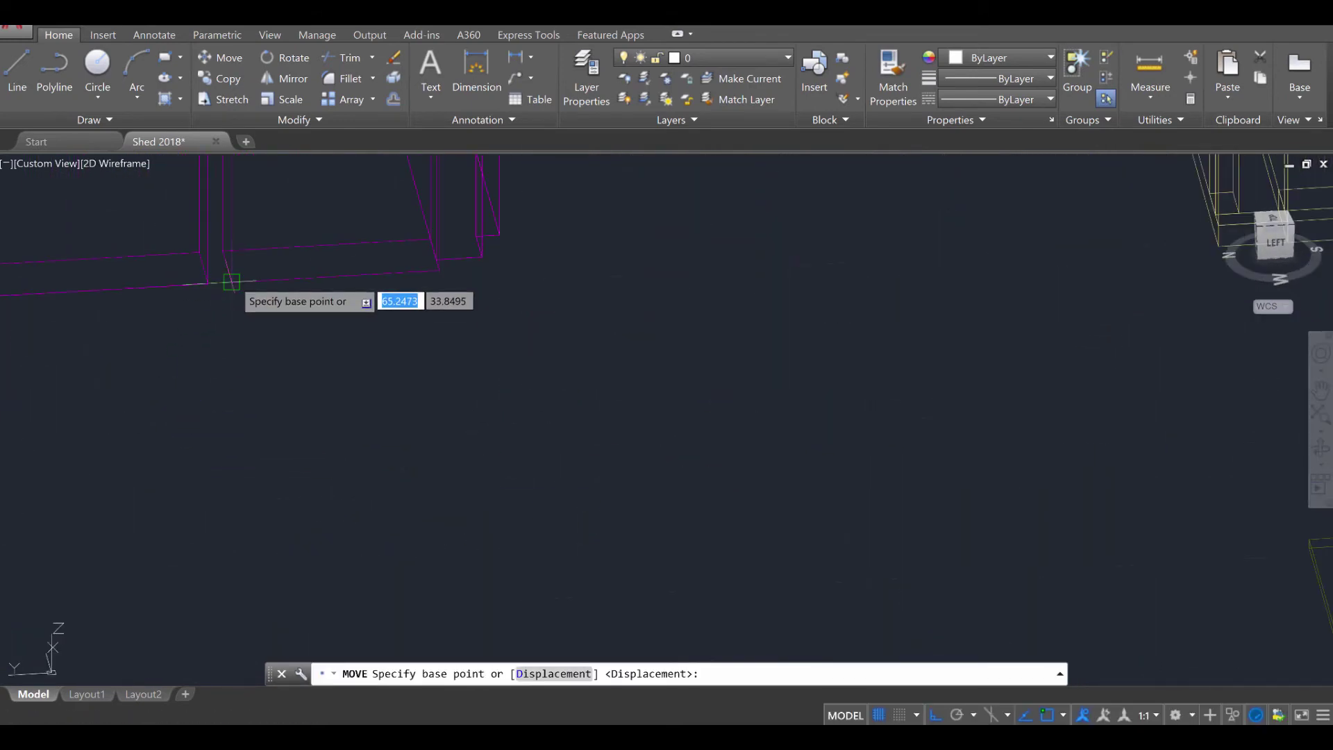
click(232, 281)
middle_drag(862, 358, 507, 381)
scroll(506, 381, down, 2)
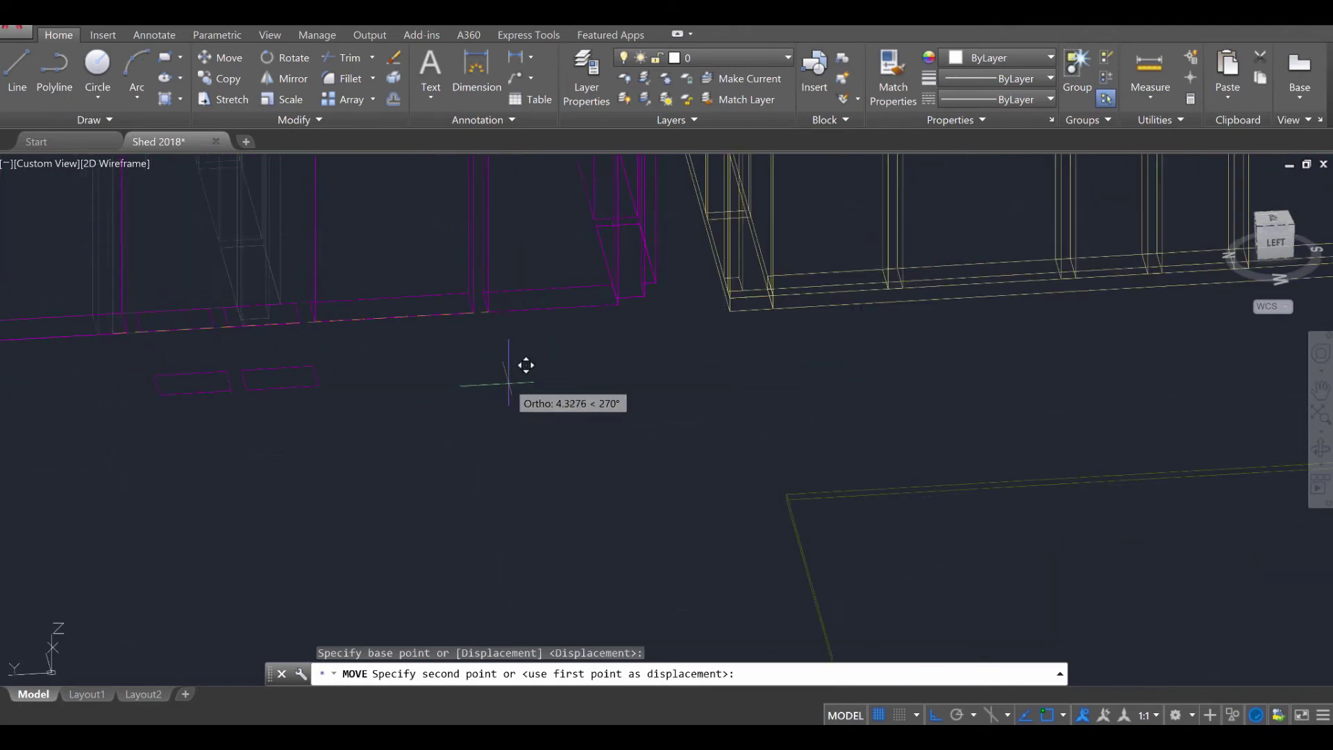
shift+middle_drag(941, 377, 770, 444)
middle_drag(965, 517, 953, 507)
scroll(952, 509, up, 5)
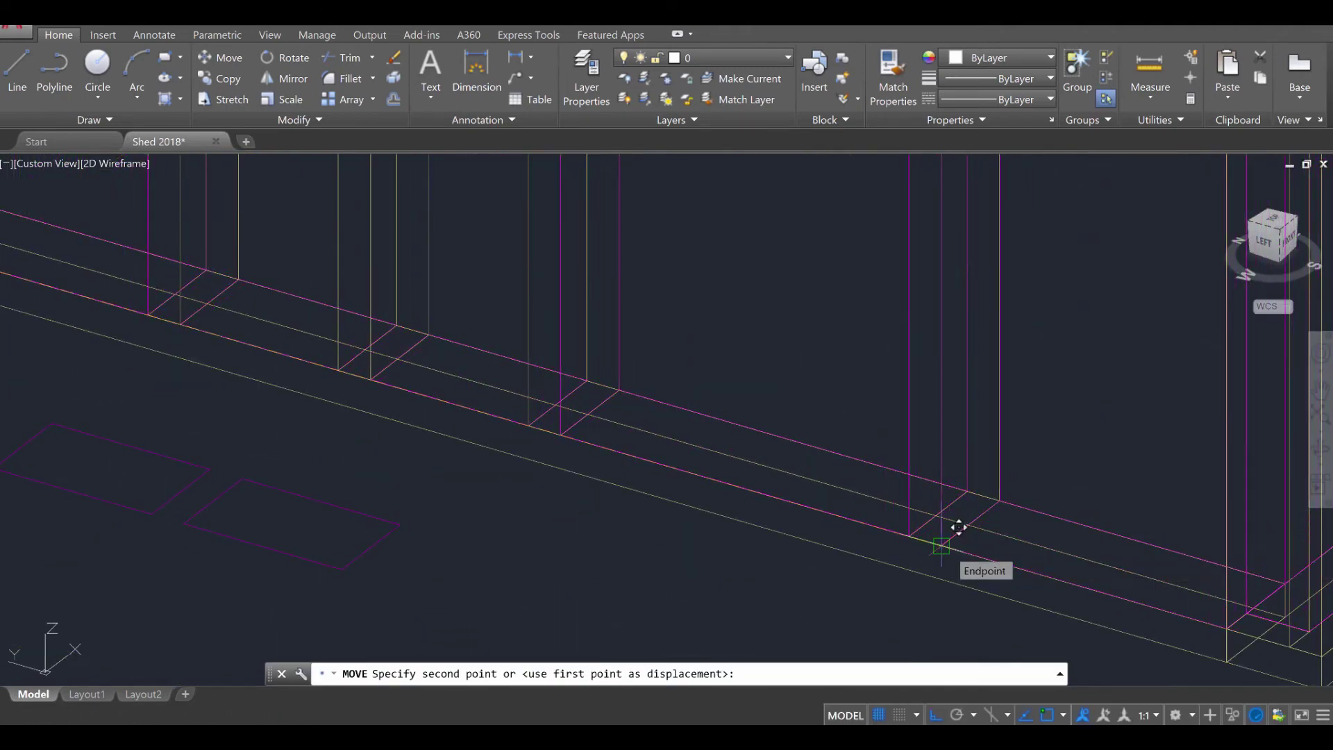
scroll(1056, 431, down, 2)
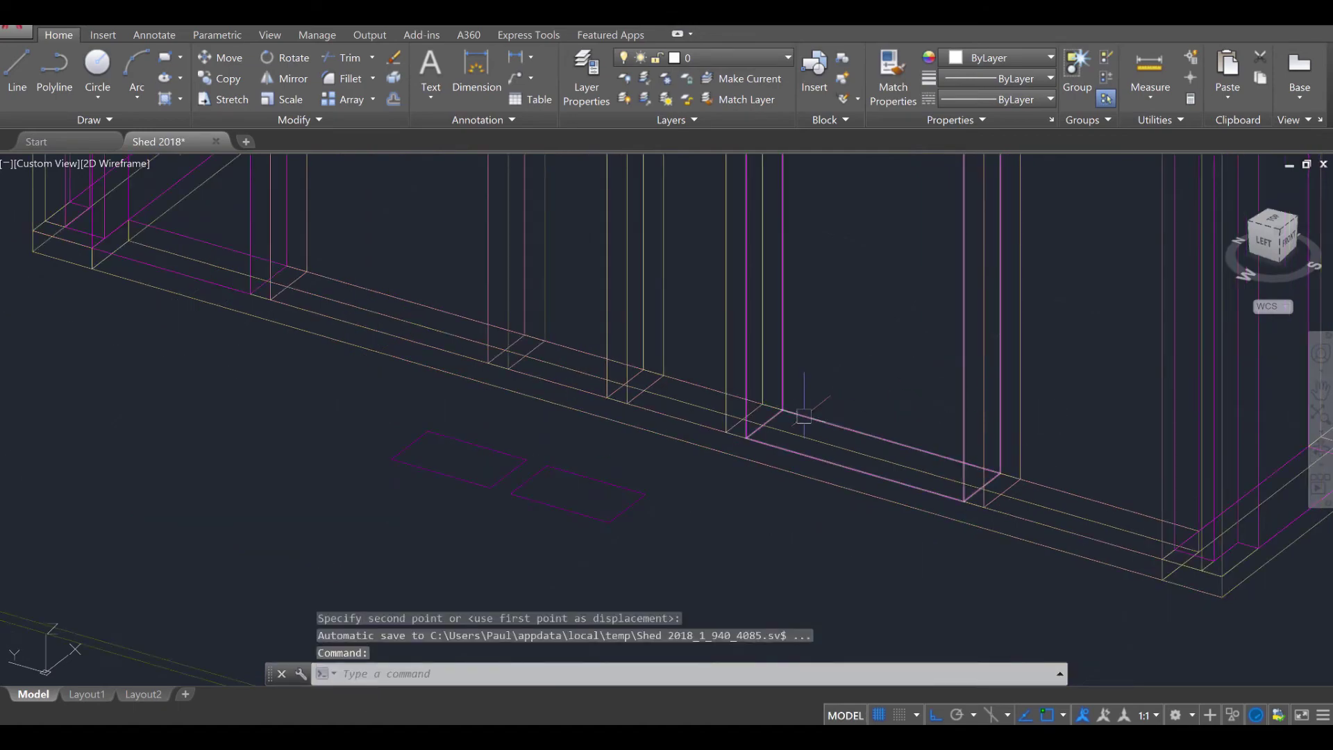
Set the visual style to Shaded and examine how the insulation fits between the studs around the shed
scroll(866, 472, down, 4)
shift+middle_drag(866, 474, 575, 497)
scroll(908, 437, down, 4)
scroll(572, 551, up, 2)
scroll(585, 472, down, 2)
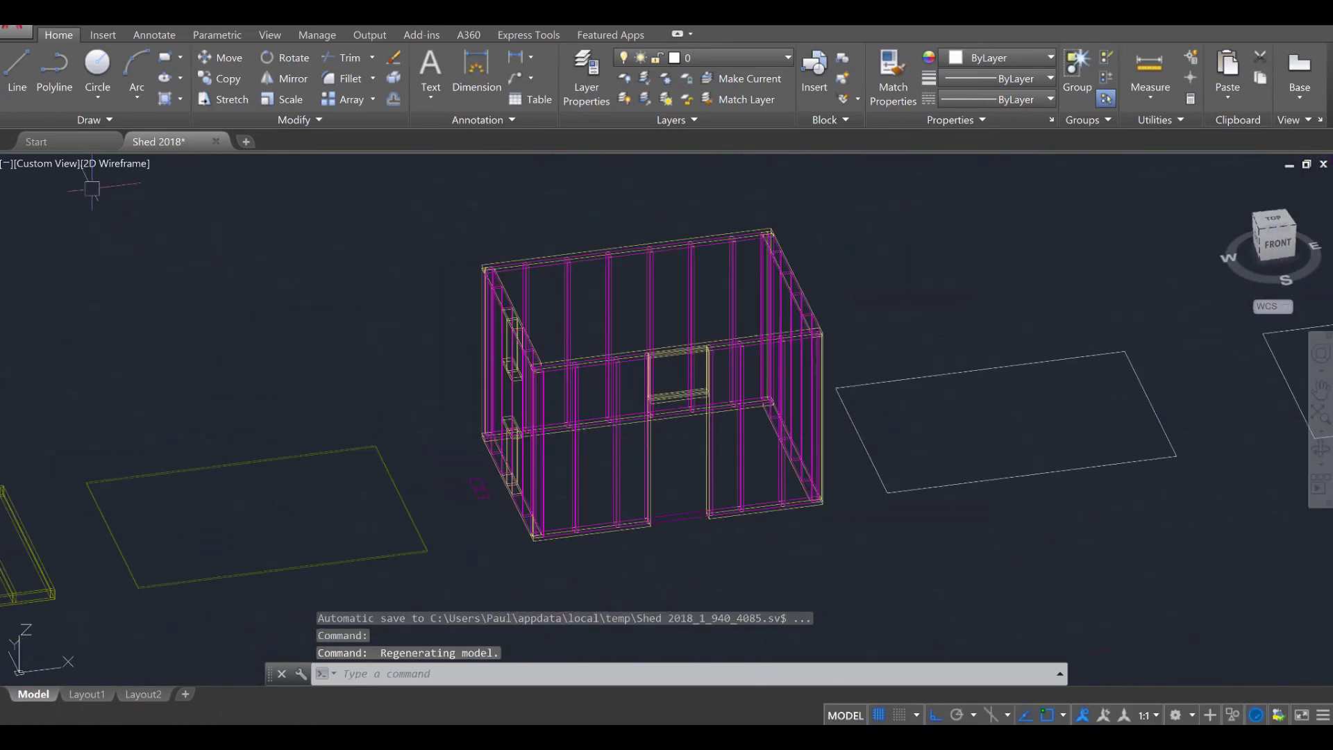
click(118, 167)
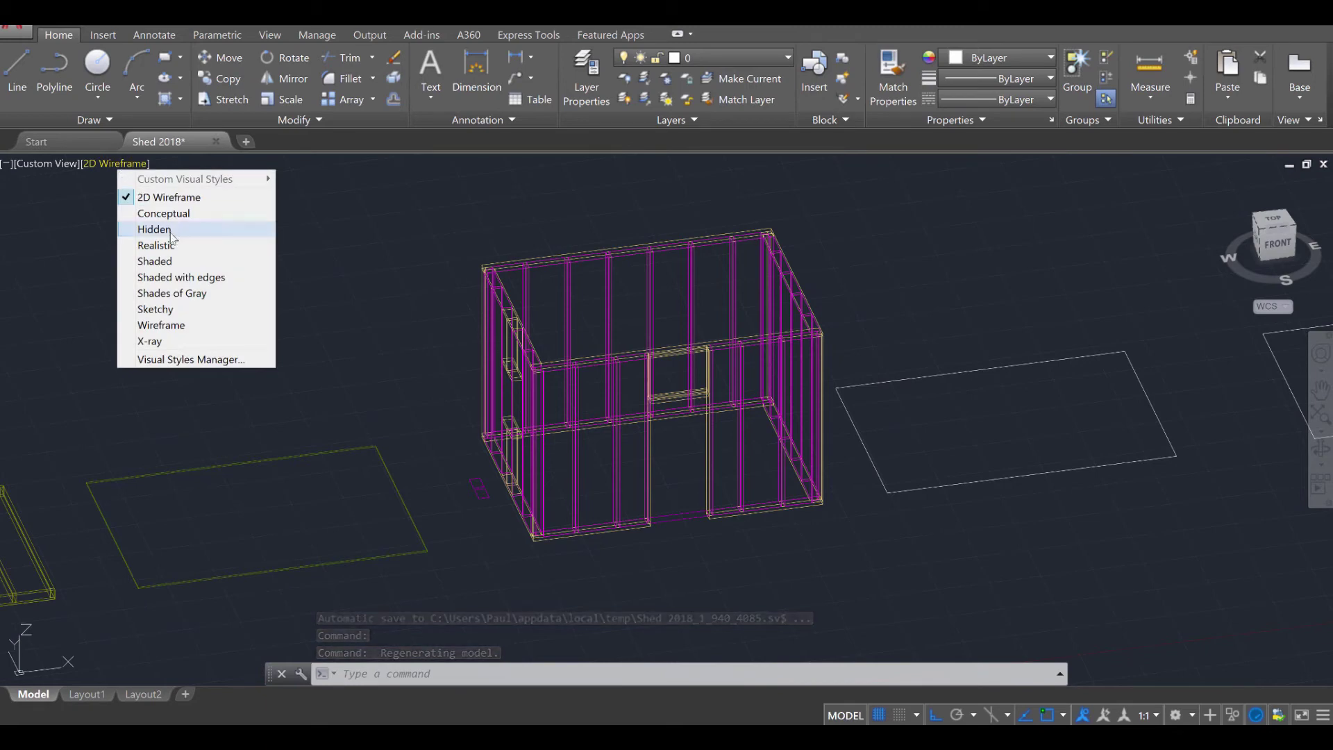
click(155, 261)
shift+middle_drag(543, 410, 762, 542)
scroll(763, 542, up, 5)
scroll(744, 485, down, 3)
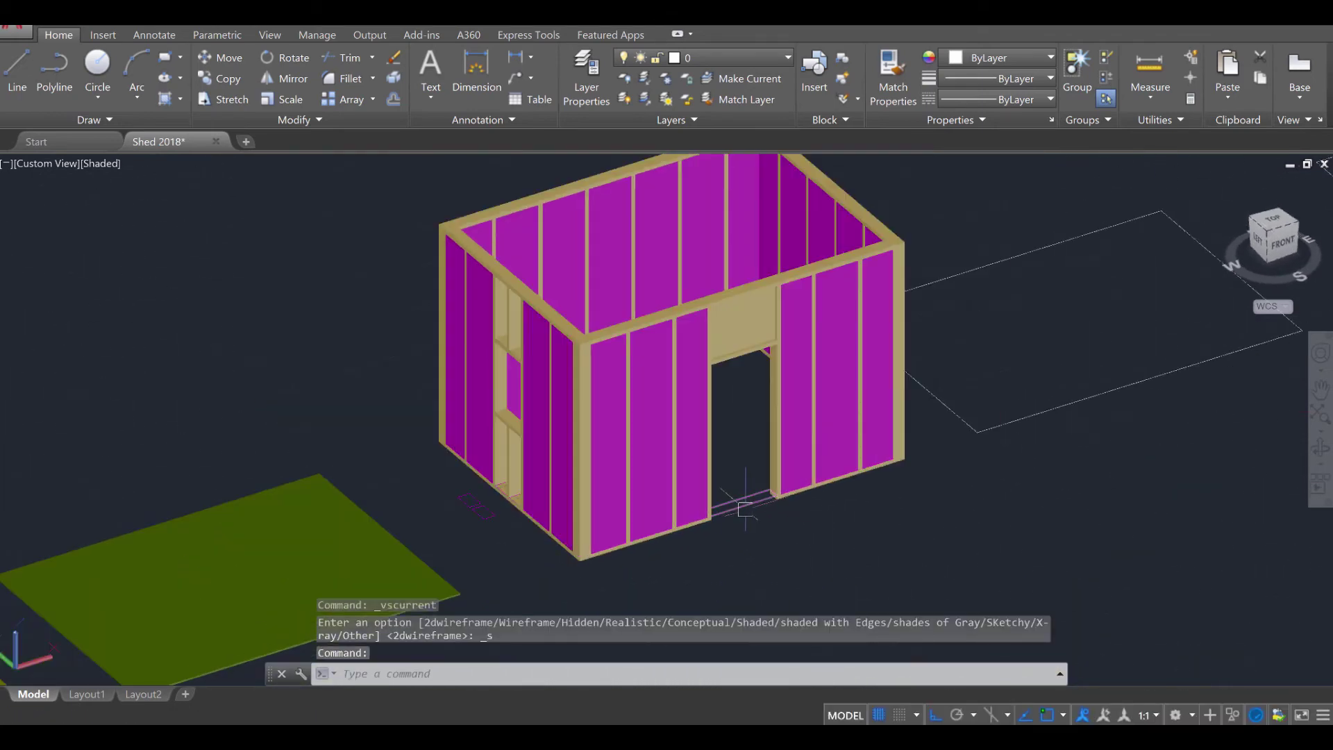
Extrude the two stud-space outlines beneath the window opening to a height of 3
scroll(750, 507, up, 5)
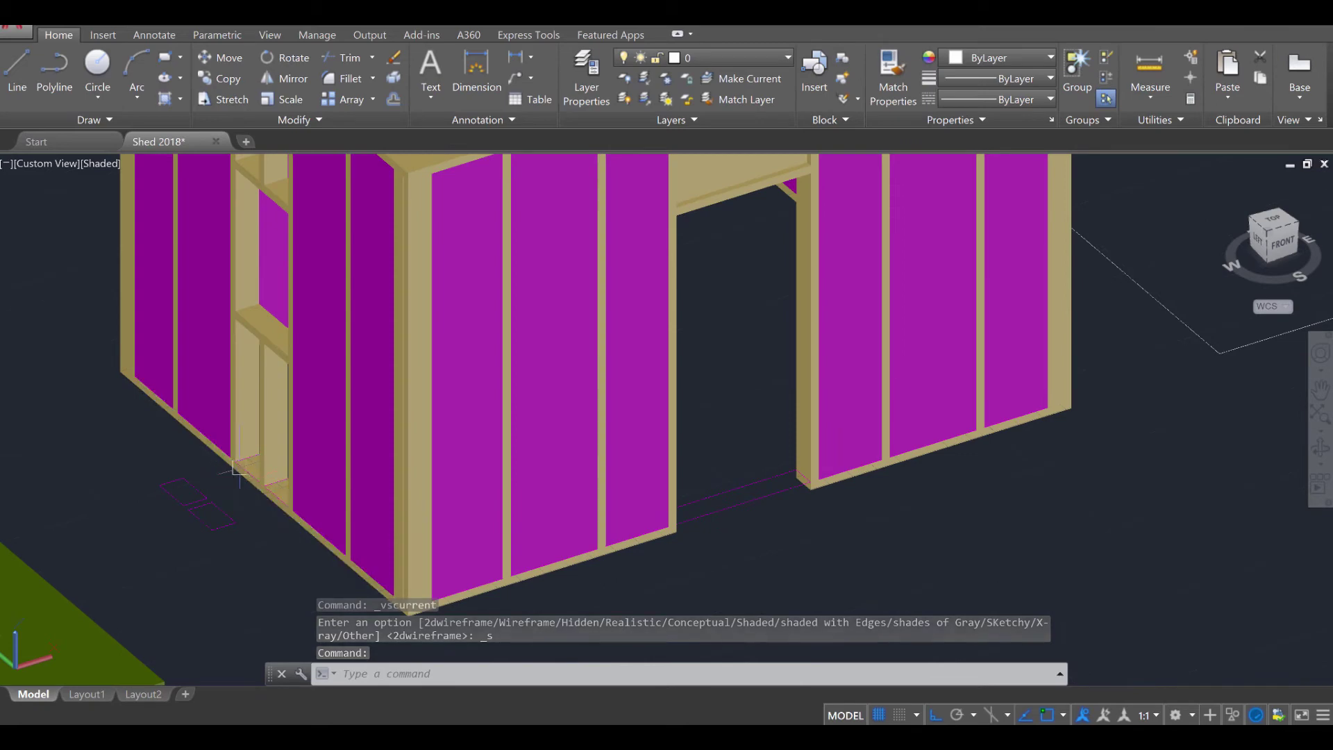
shift+middle_drag(267, 485, 512, 402)
scroll(319, 535, up, 4)
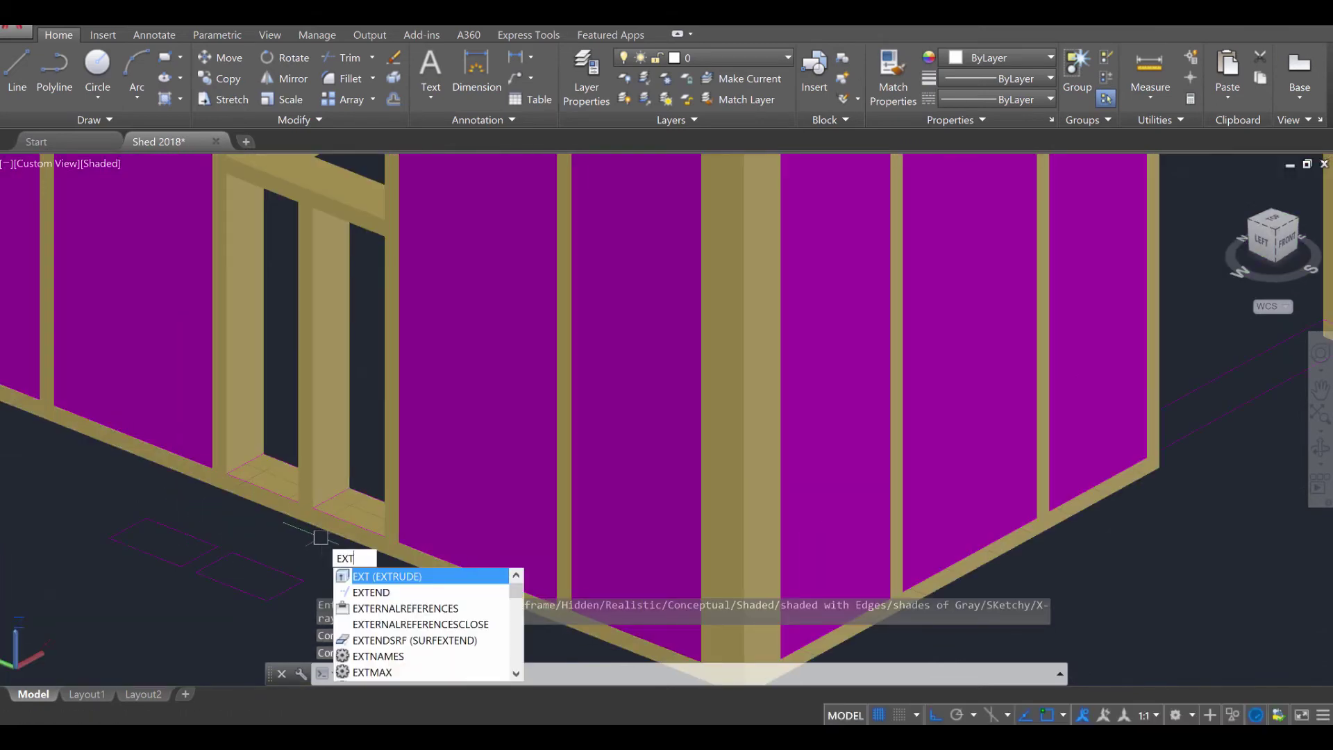
key(Return)
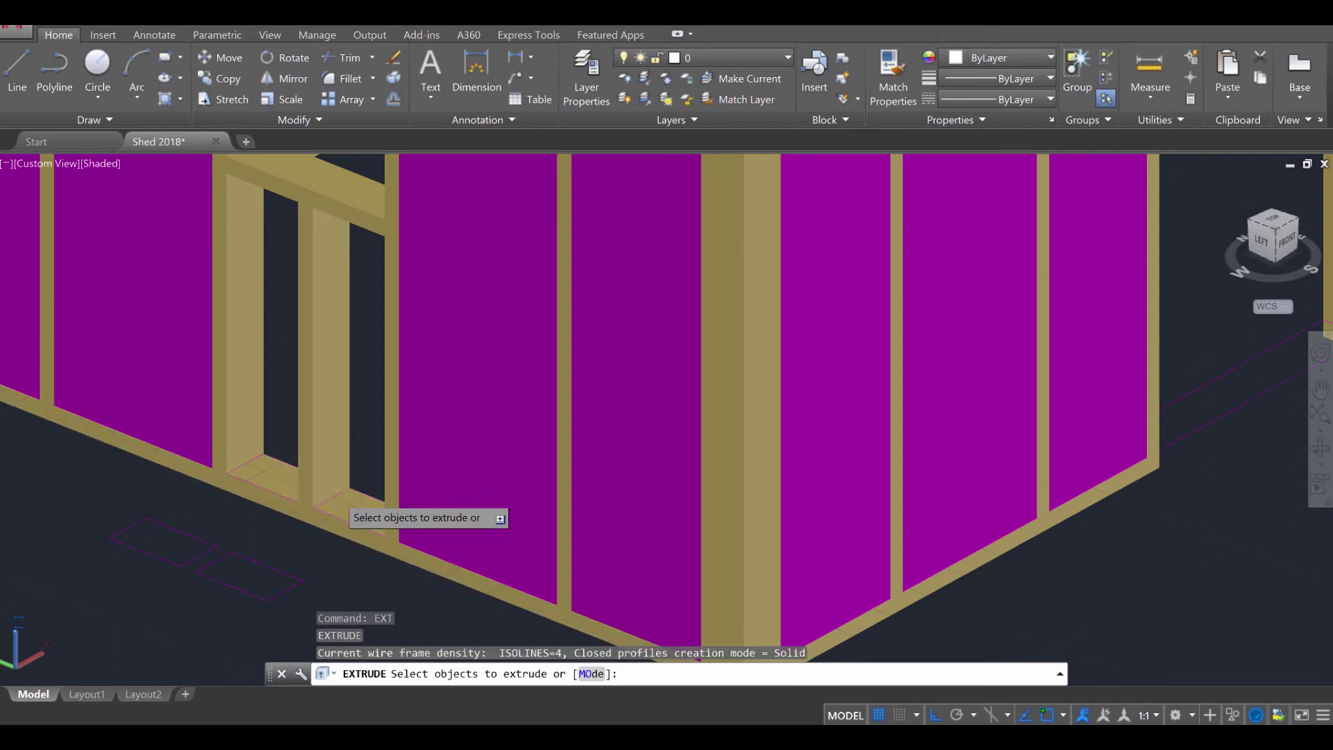
click(337, 496)
click(244, 462)
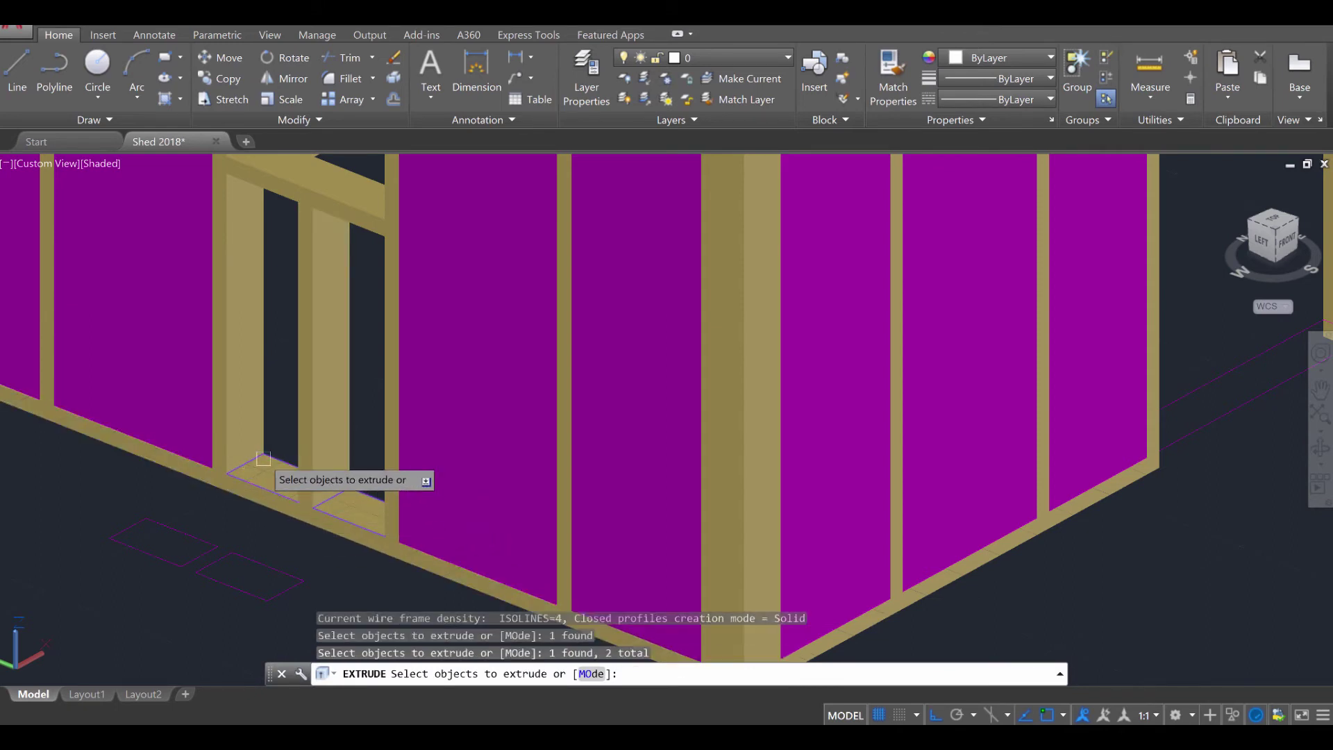
key(Return)
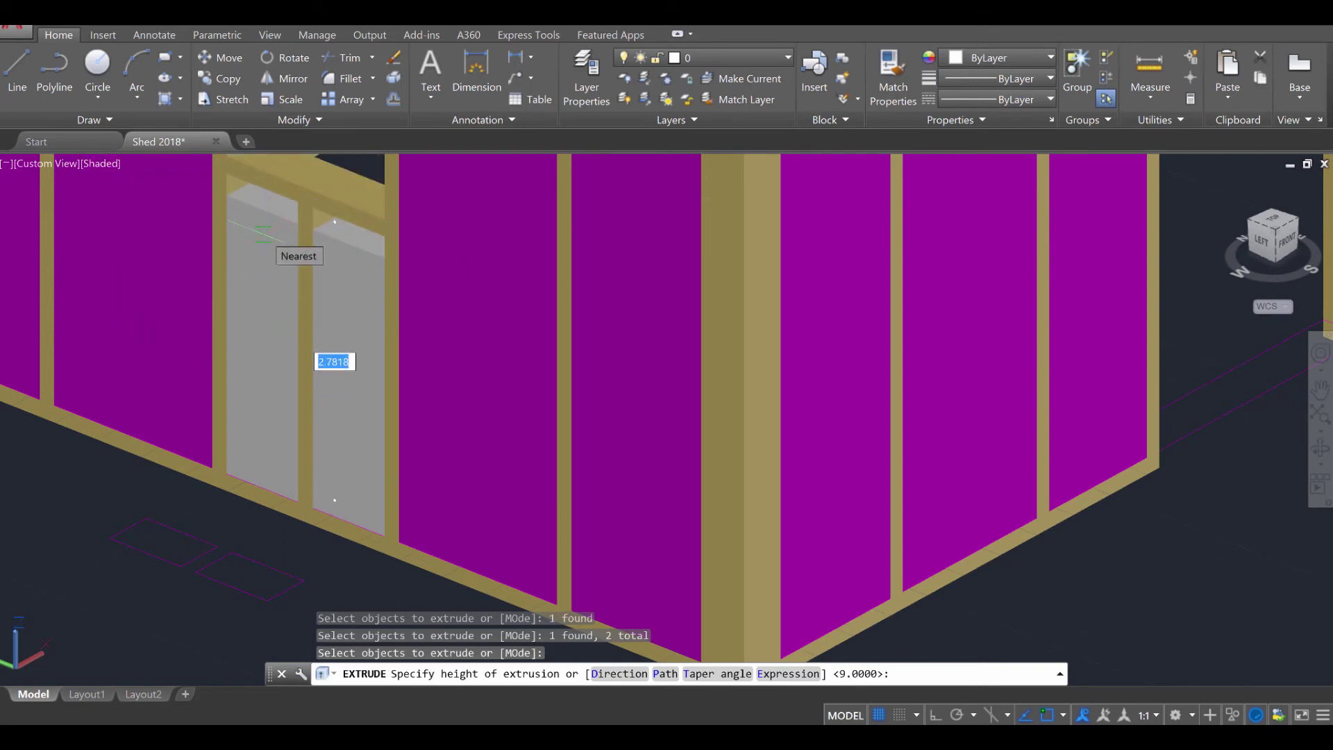
key(Return)
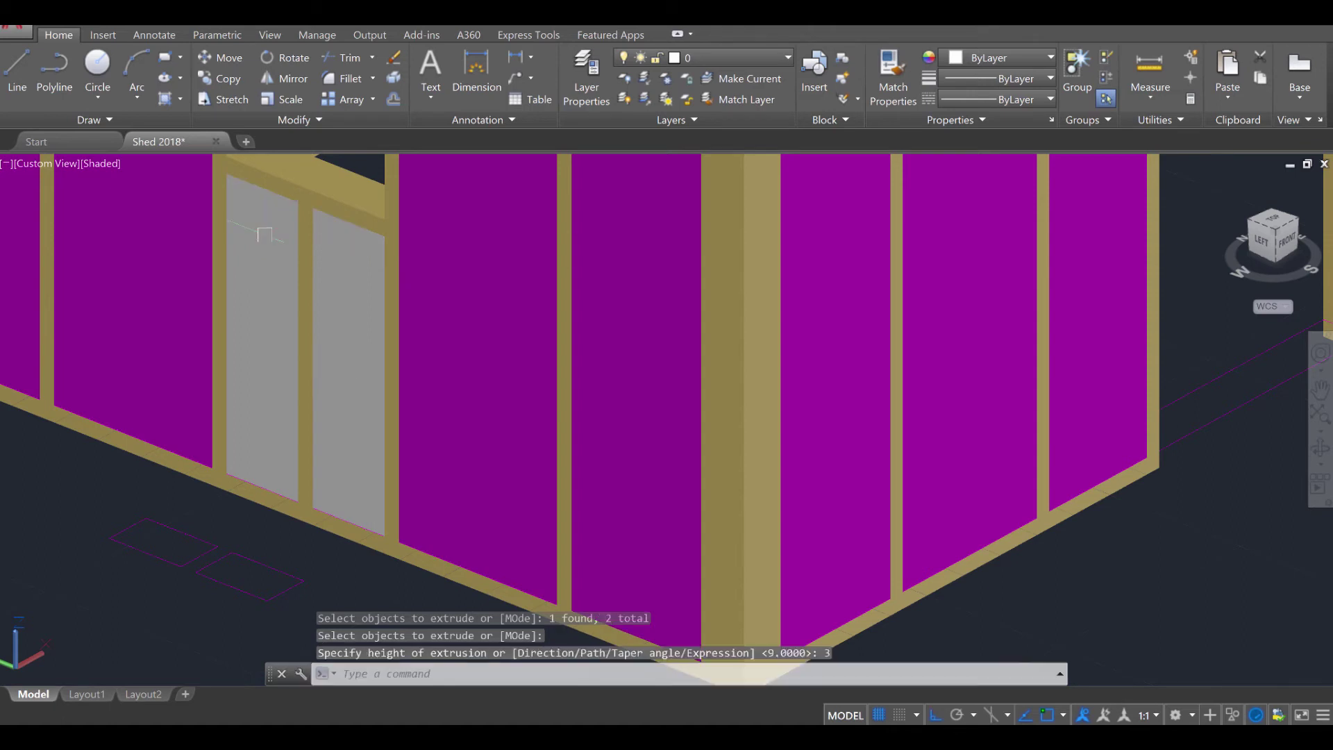
Assign the two new blocks beneath the window to the Insulation layer
key(Escape)
key(Escape)
click(346, 275)
click(275, 263)
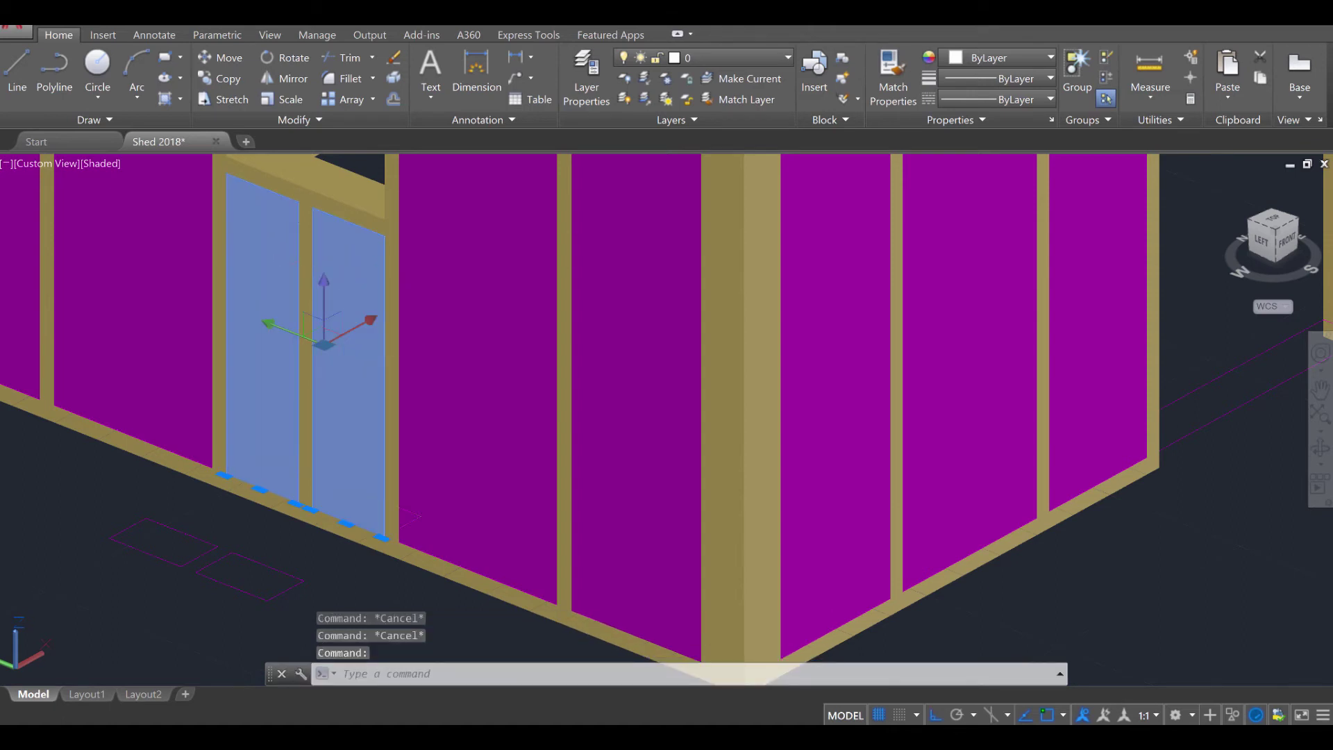
click(718, 57)
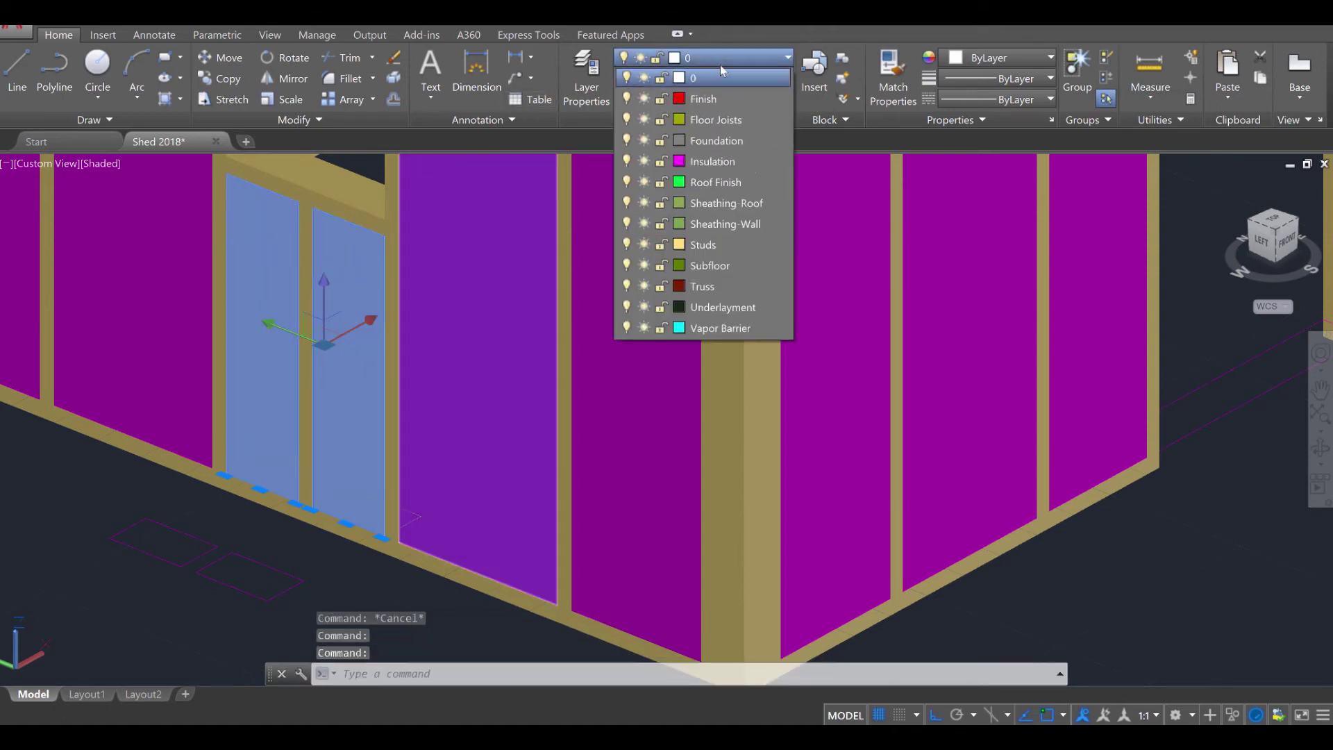
click(719, 162)
key(Escape)
key(Escape)
key(Escape)
scroll(71, 411, down, 2)
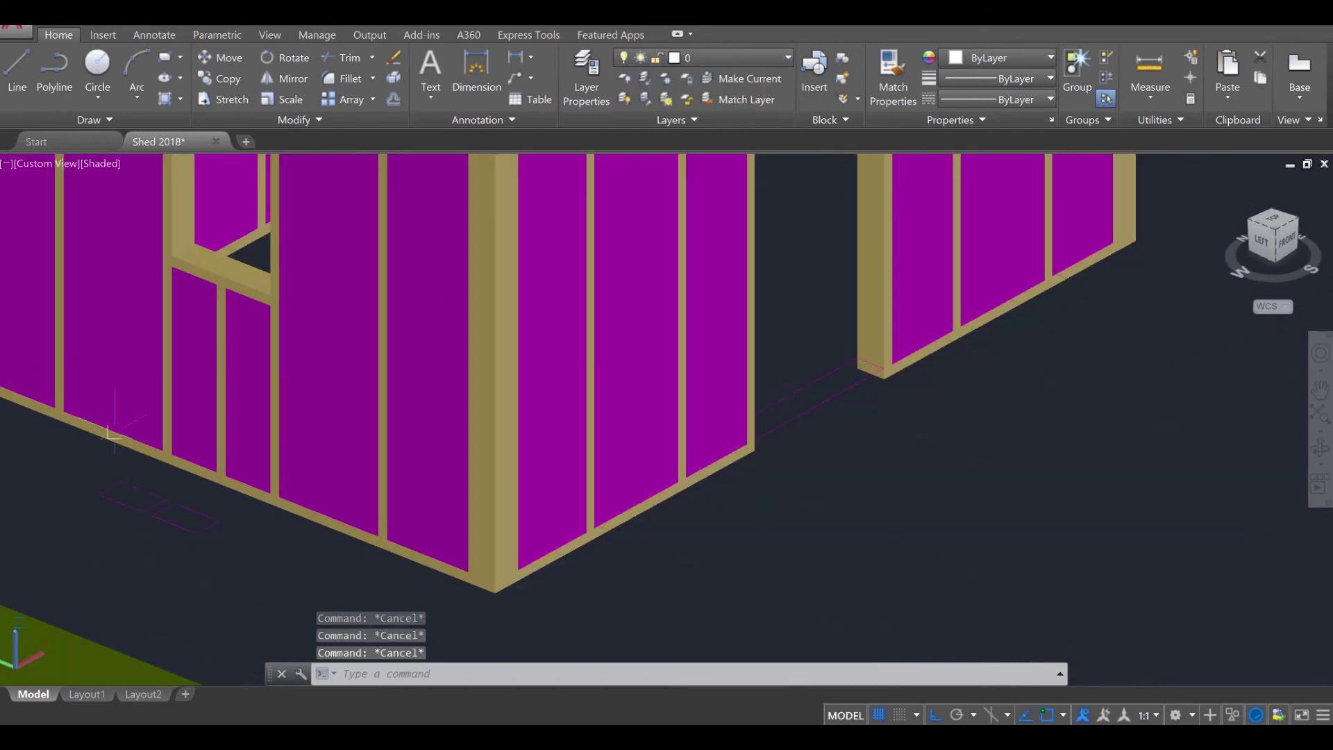
Move the two stud-space outlines on the ground up onto the window header, from the nearest outline corner to the matching header corner
middle_drag(153, 451, 363, 540)
scroll(363, 420, up, 3)
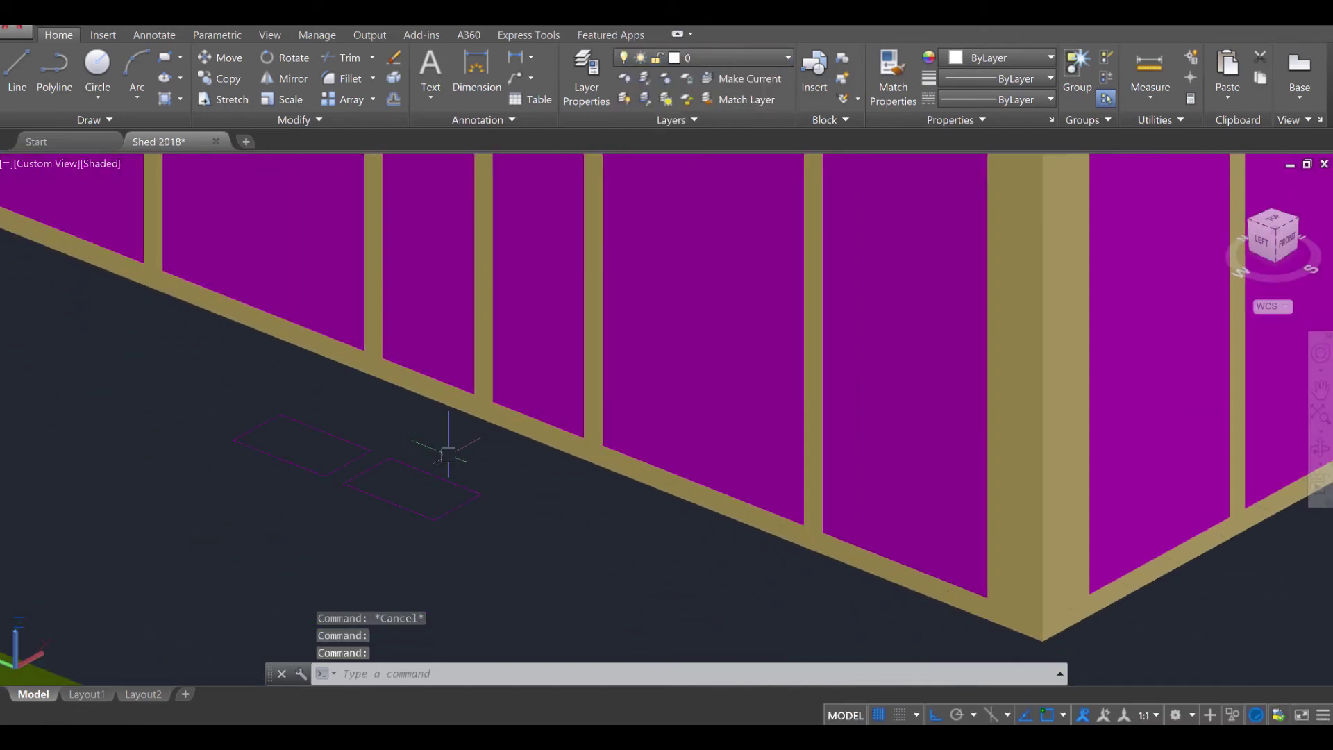
text(mo)
key(Down)
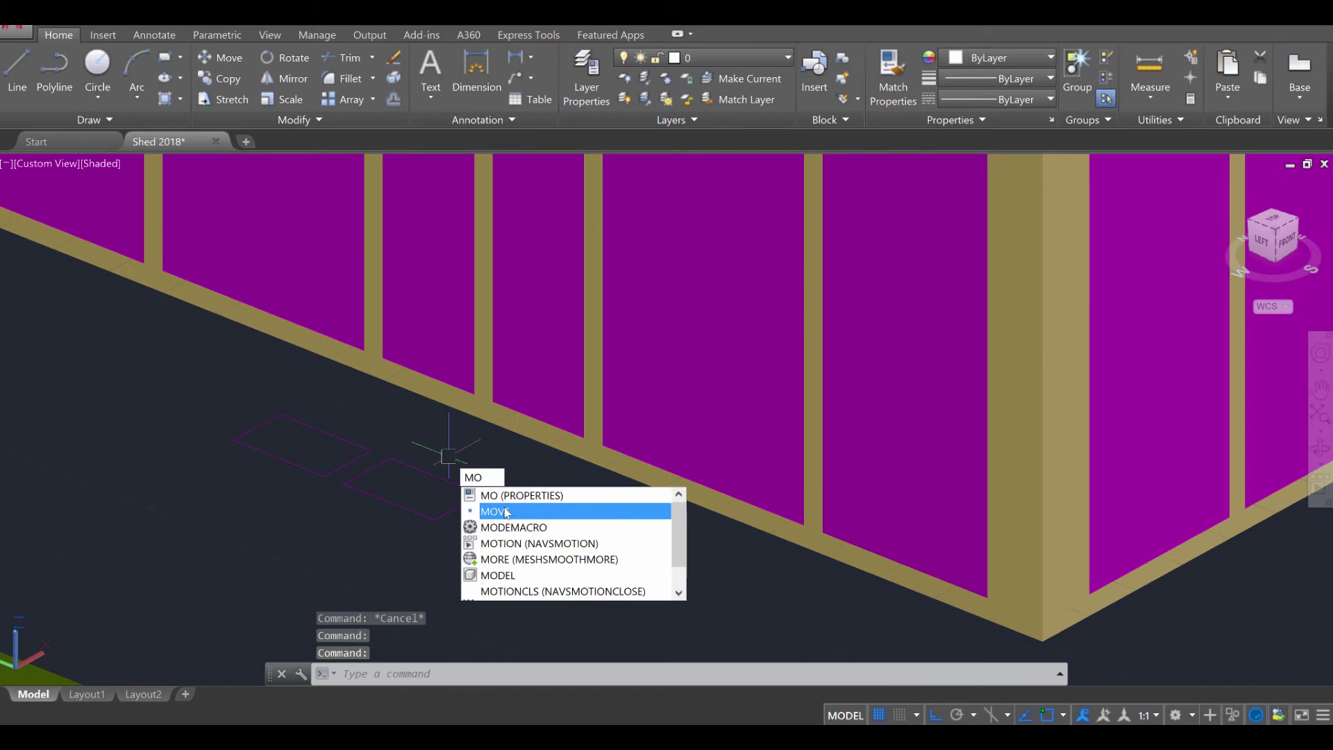
key(Return)
click(396, 500)
click(330, 465)
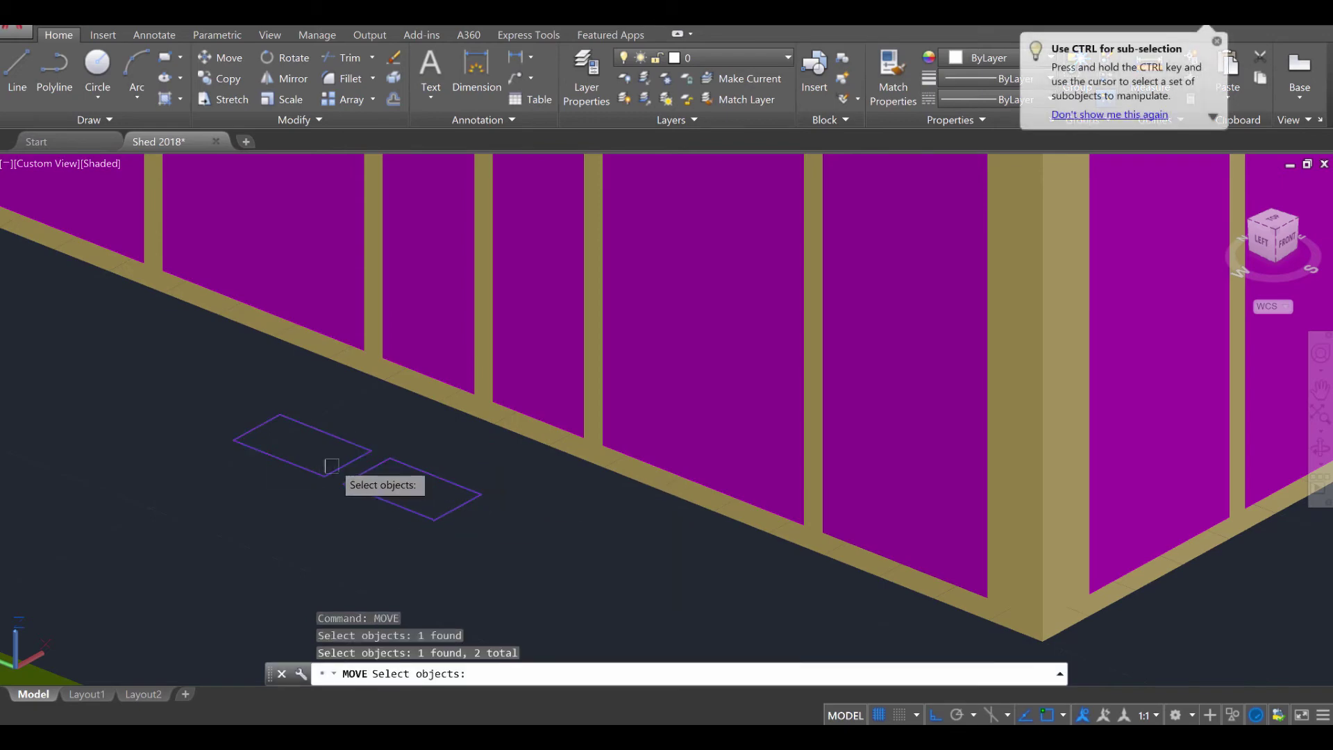
key(Return)
click(445, 507)
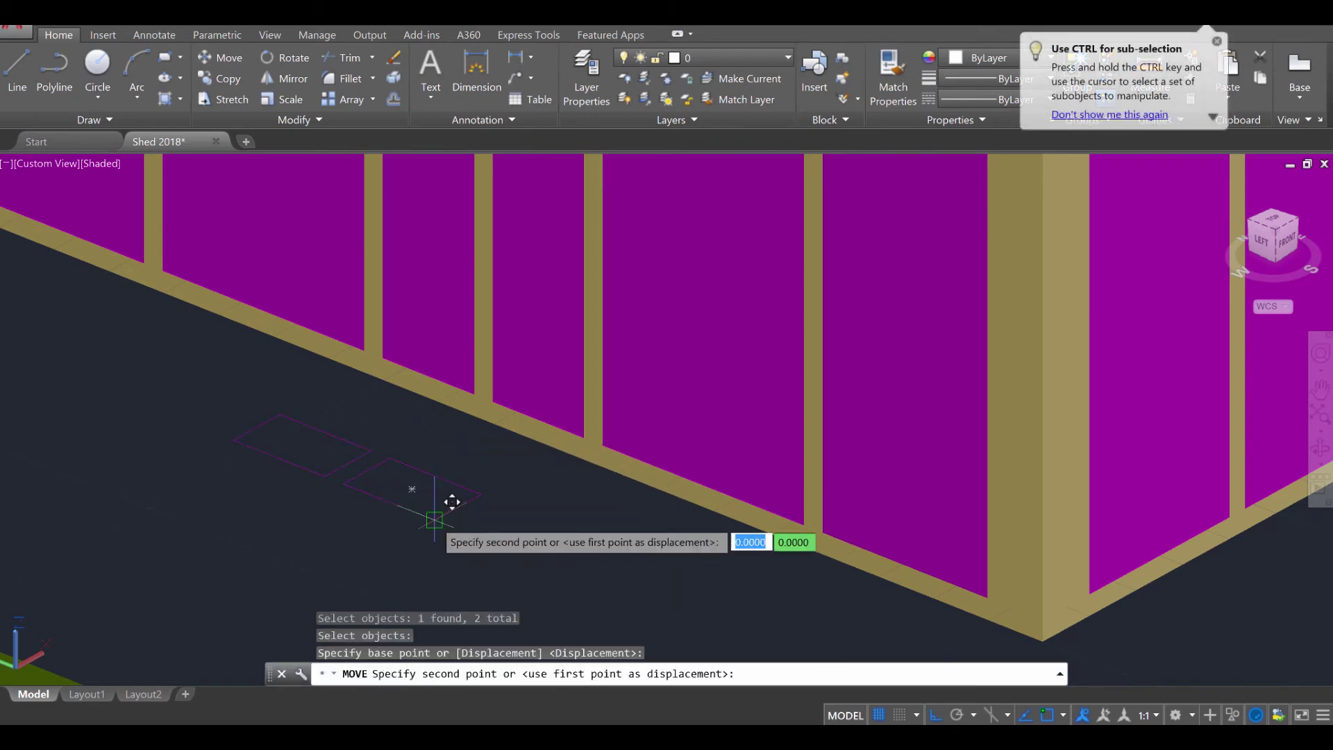
scroll(437, 514, down, 4)
shift+middle_drag(452, 502, 416, 282)
scroll(431, 306, up, 5)
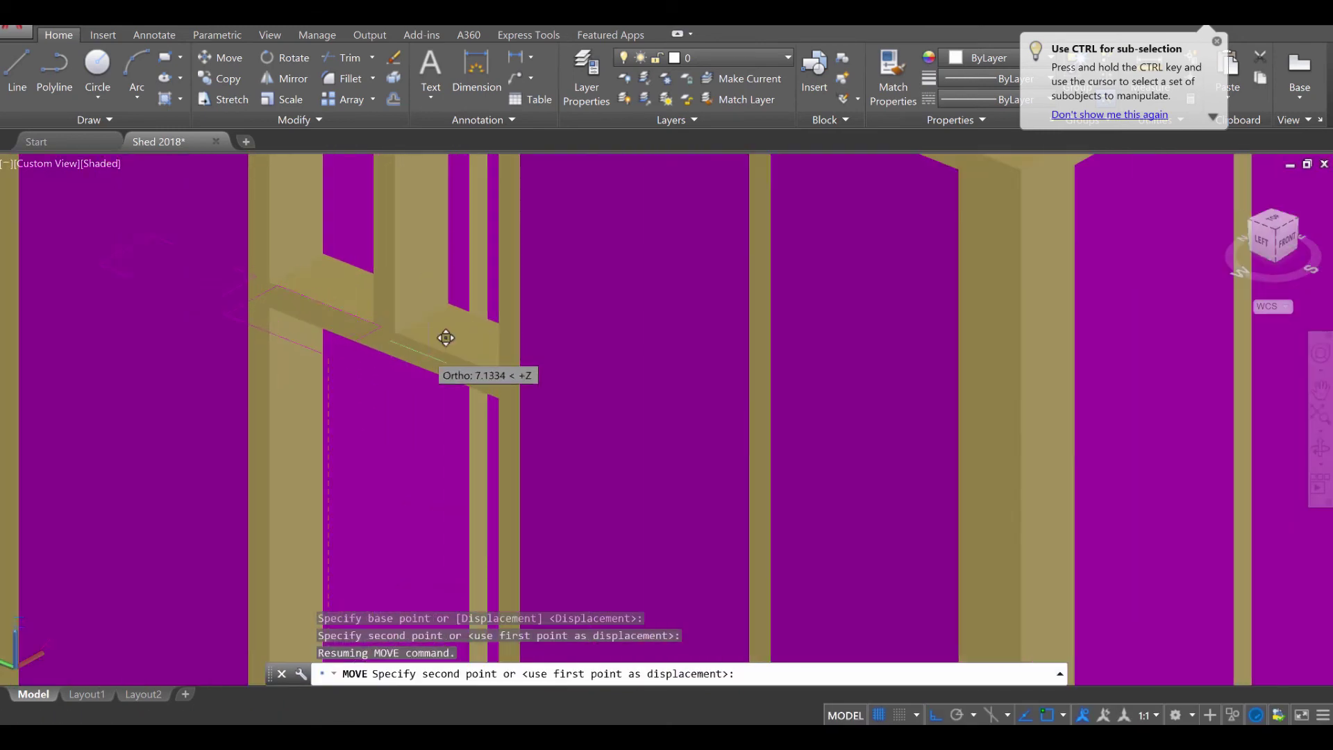
click(495, 370)
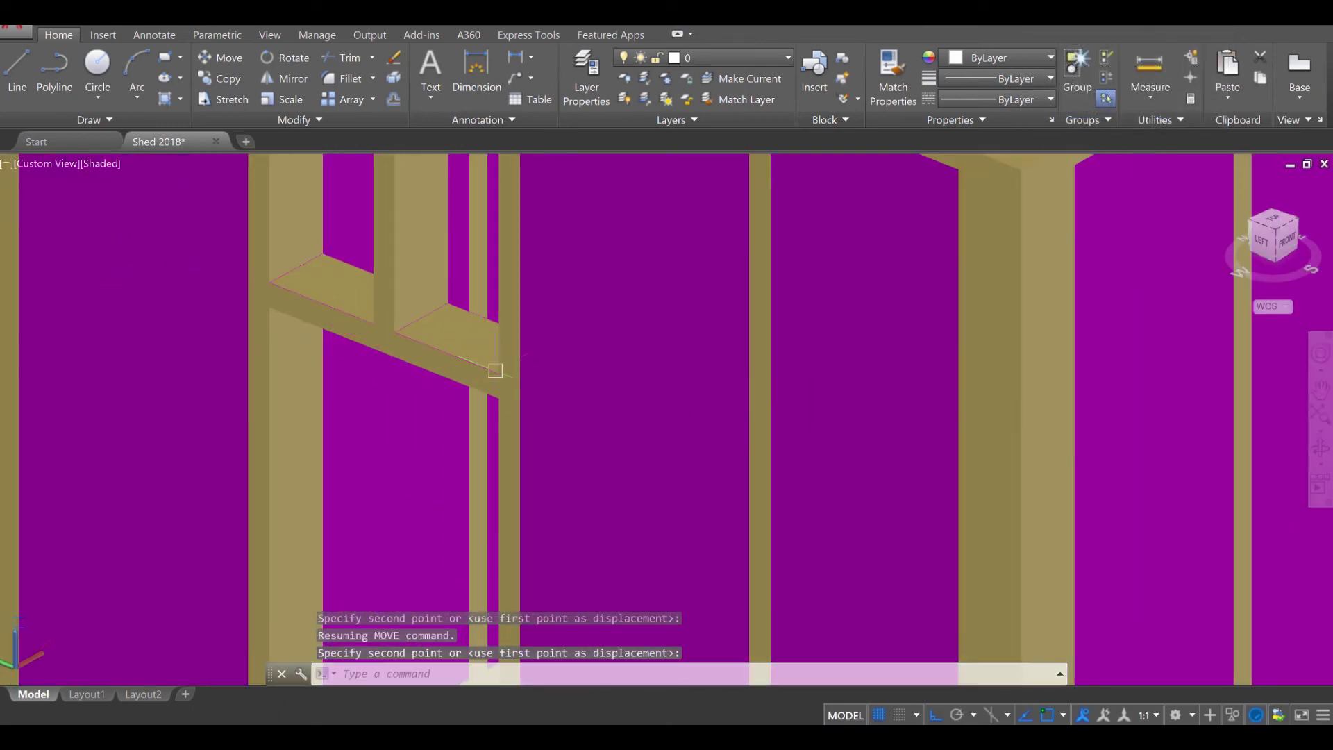
key(Escape)
key(Escape)
scroll(389, 393, down, 3)
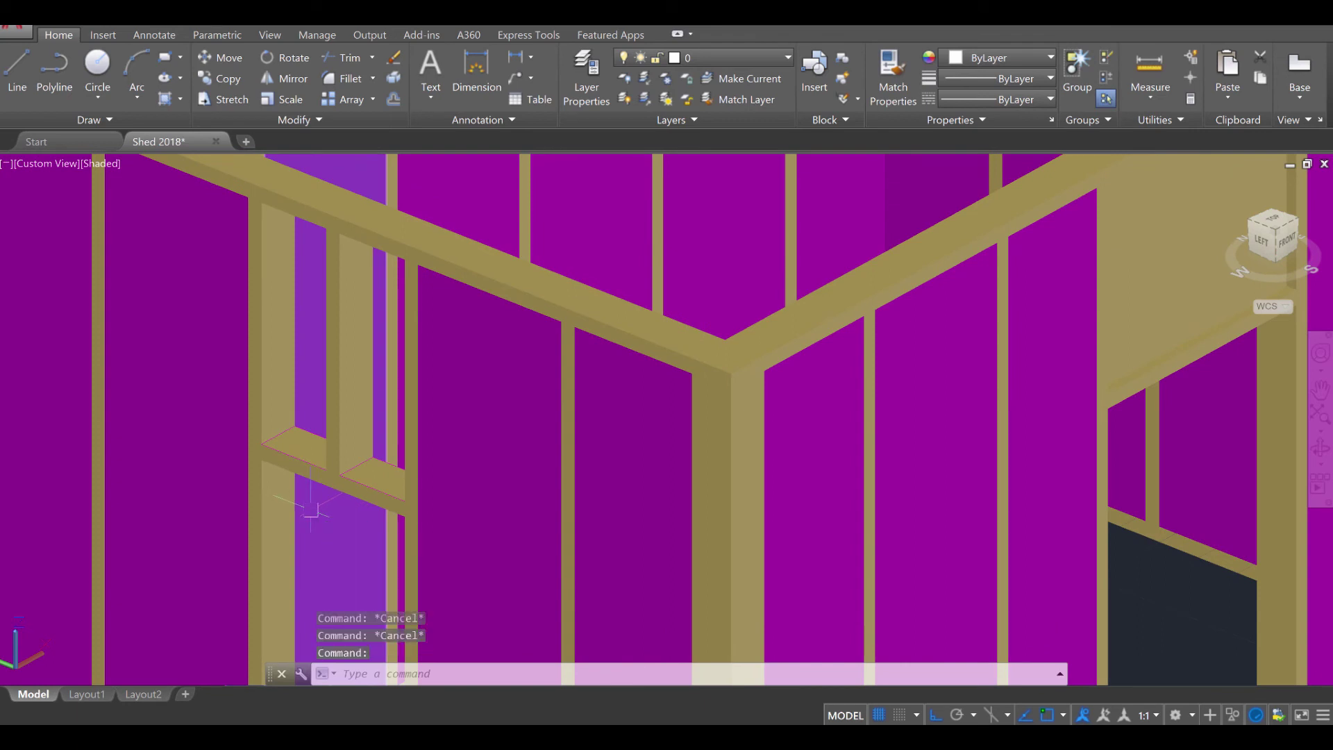
Set the visual style to 2D Wireframe to expose the two outlines on the window header
key(Return)
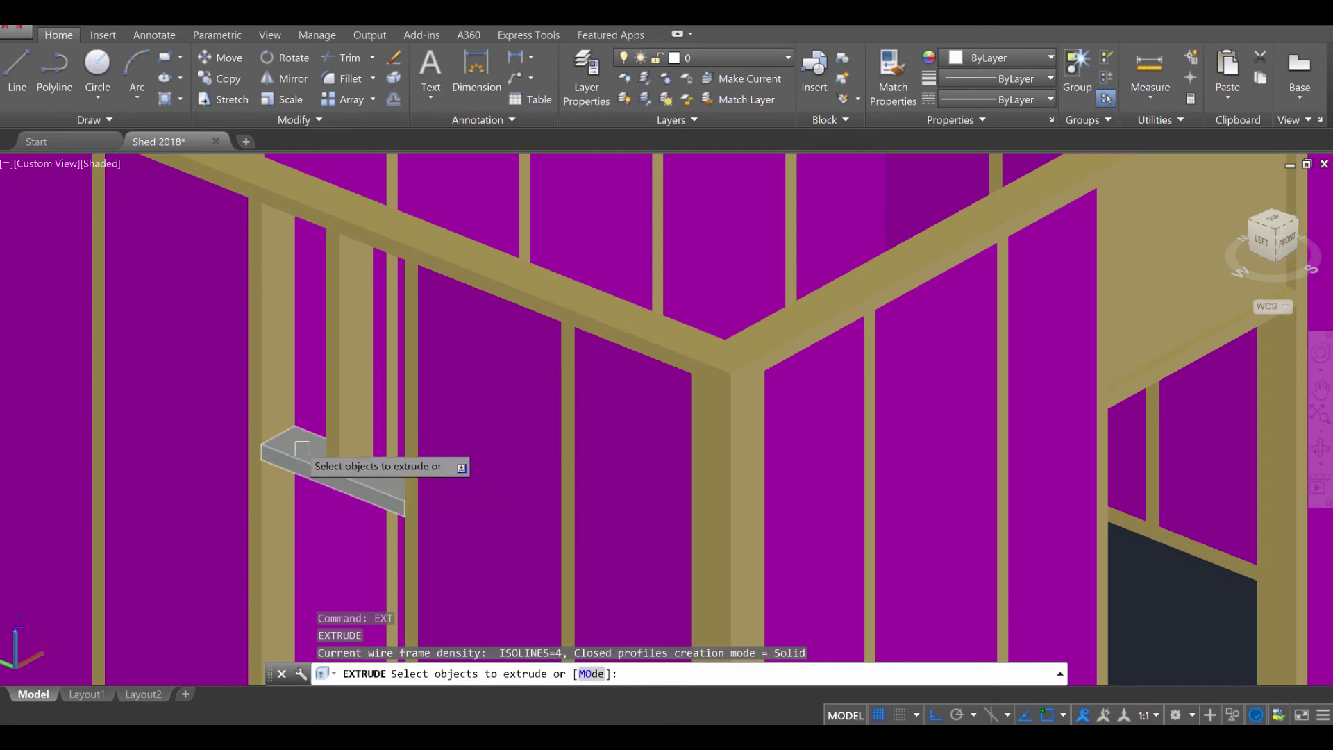
key(Escape)
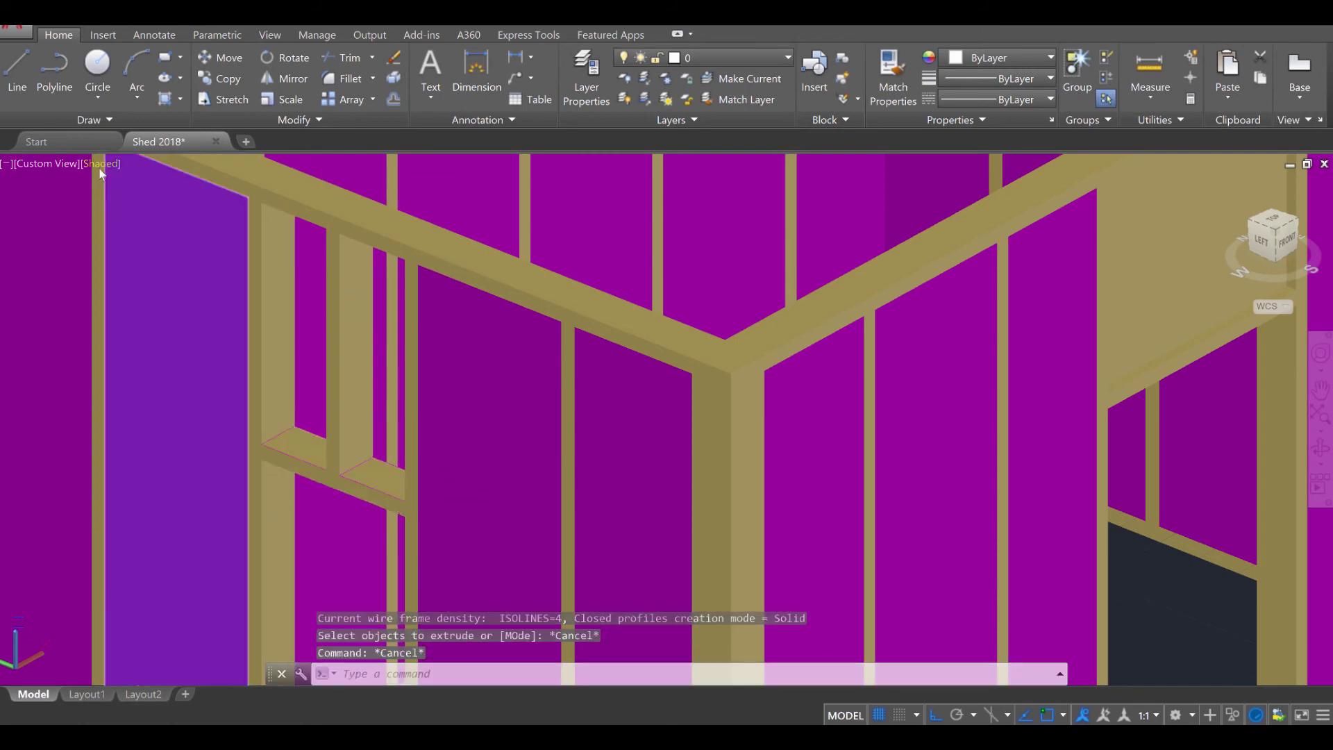
click(102, 164)
click(153, 197)
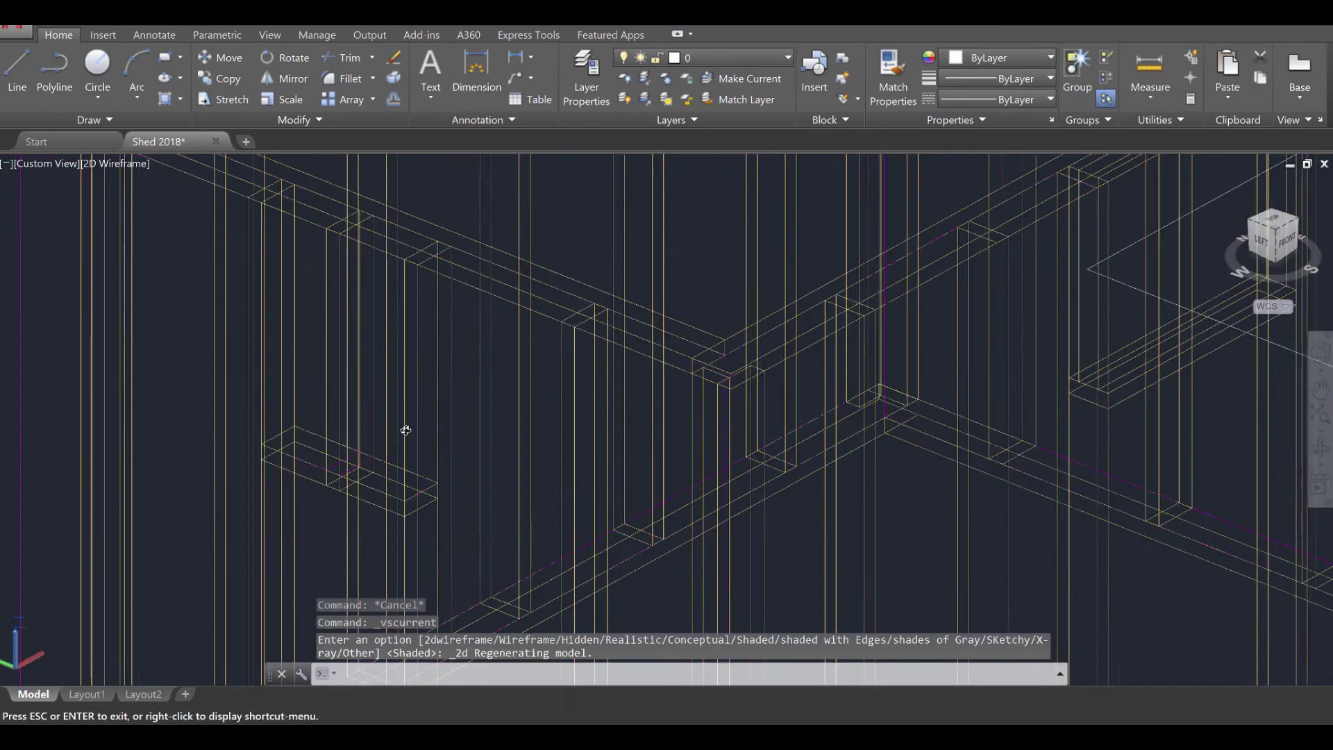
Extrude the two outlines on the window header up to the underside of the wall's top plate
text(ex)
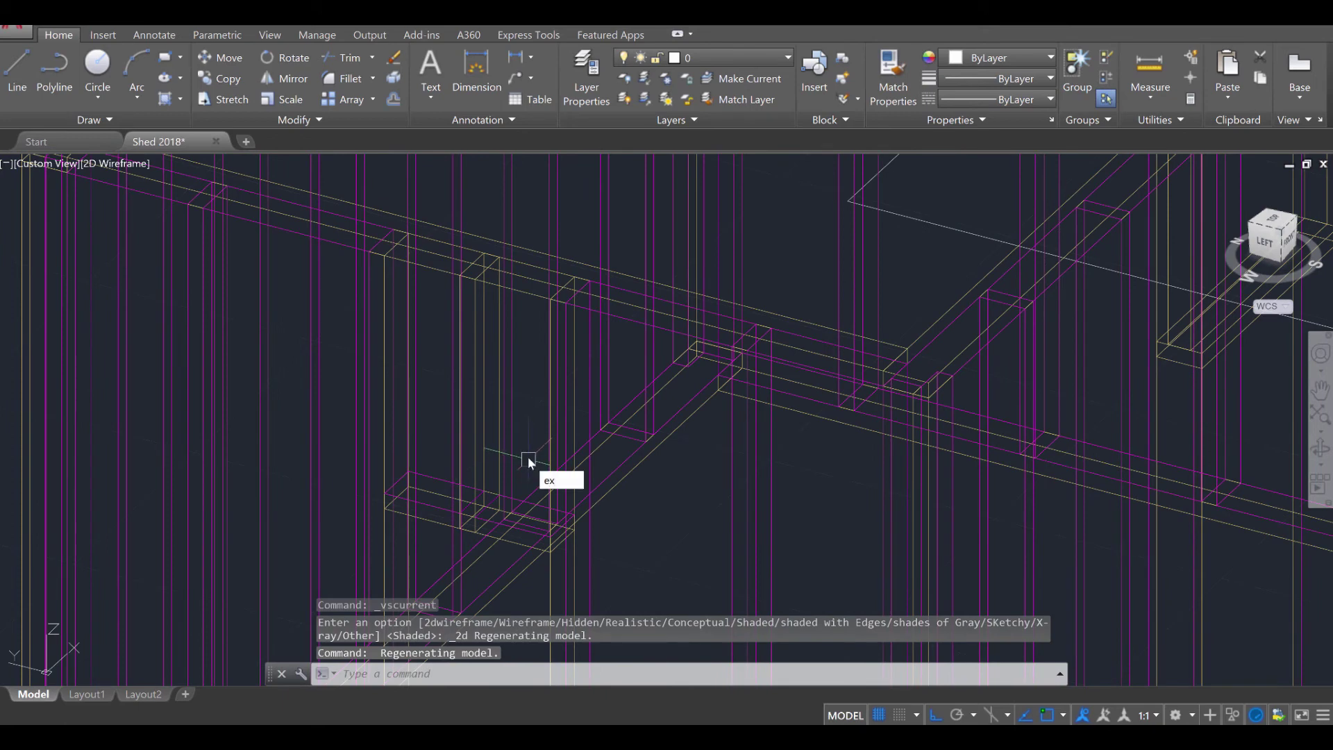
text(t)
key(Return)
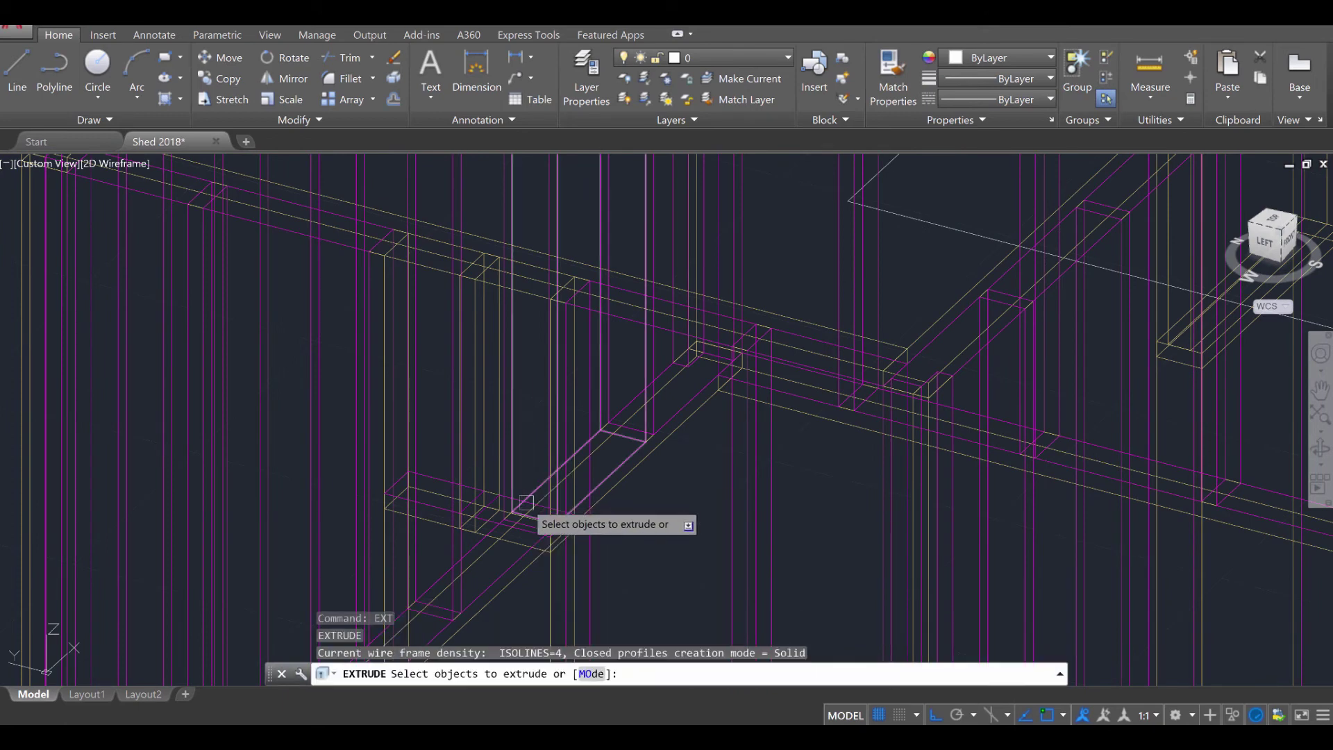
click(486, 505)
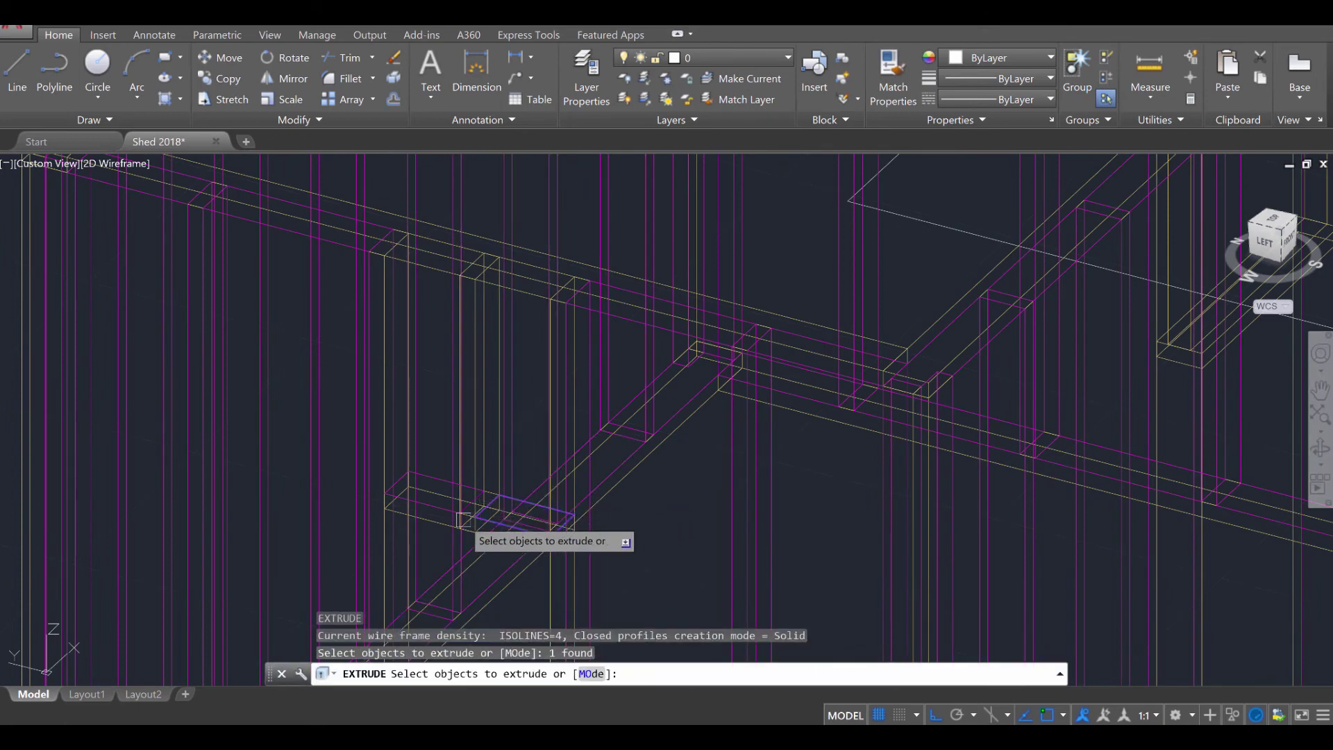
click(400, 482)
key(Return)
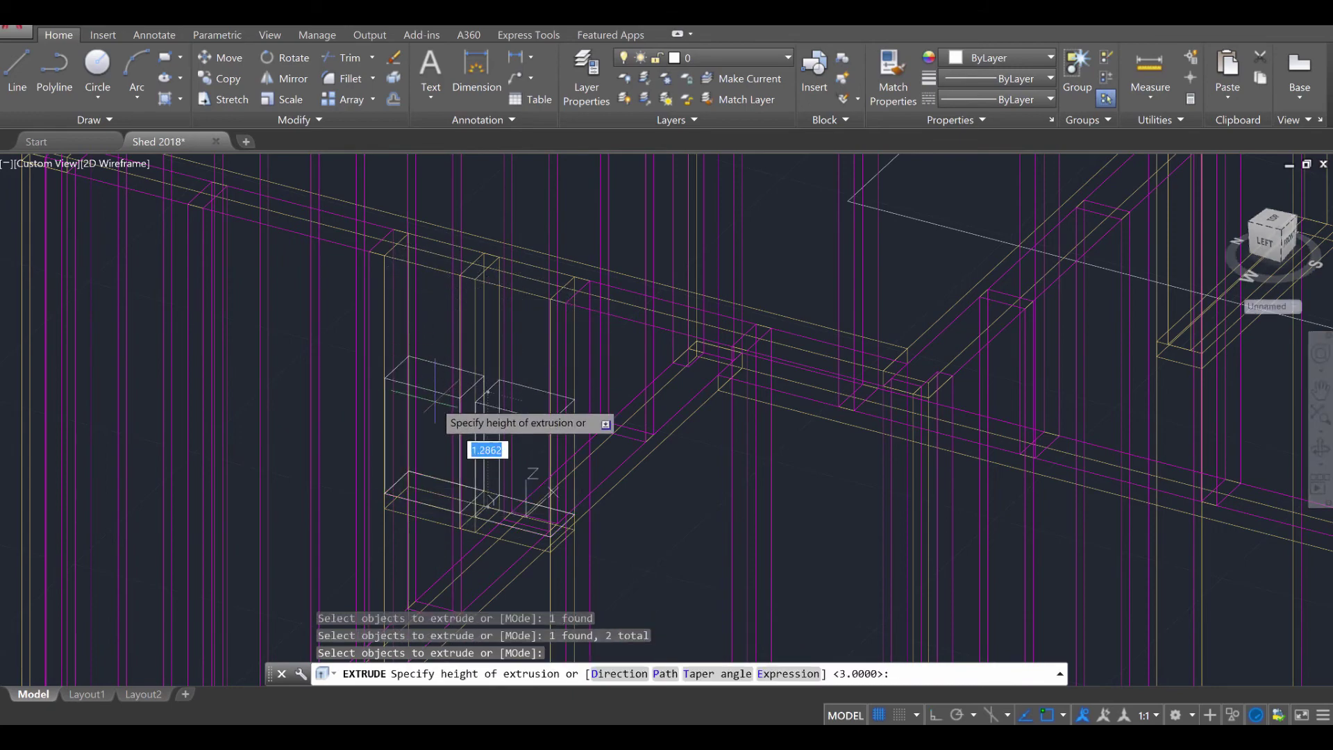
shift+middle_drag(436, 417, 500, 326)
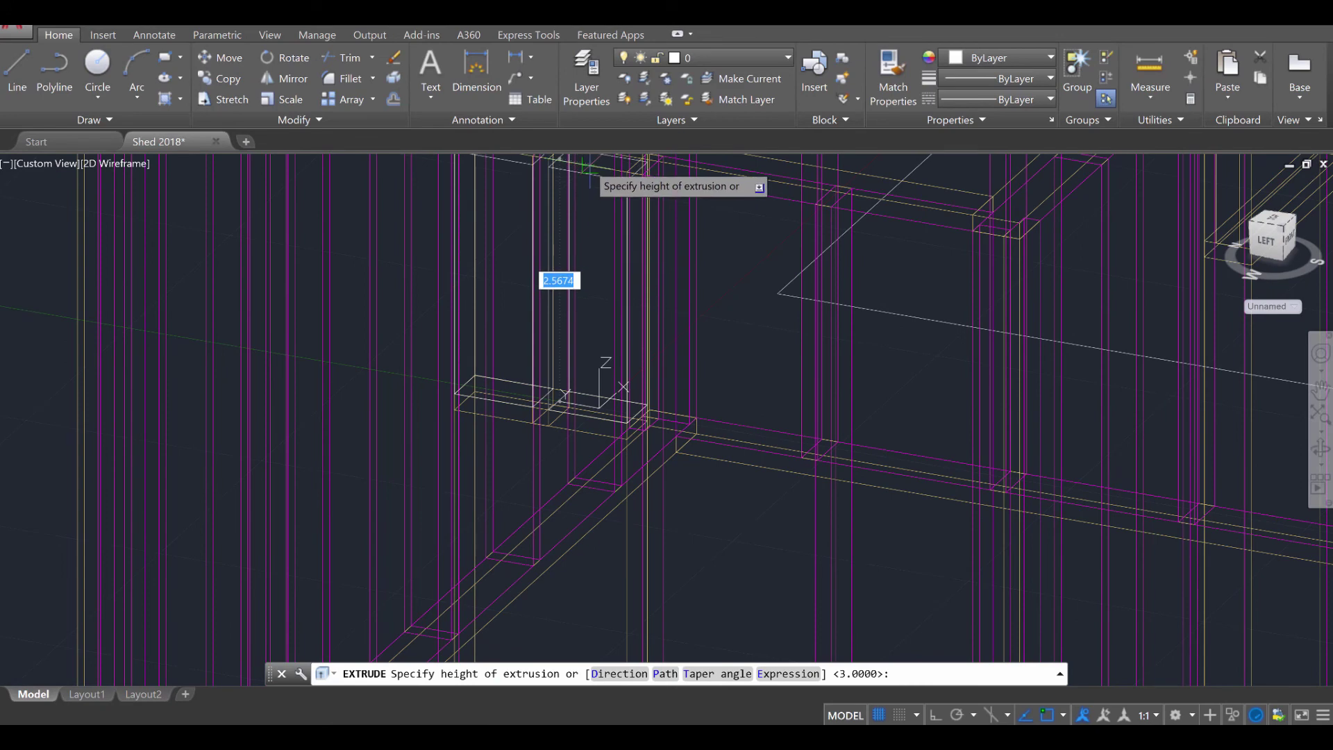
key(Escape)
key(Escape)
key(Escape)
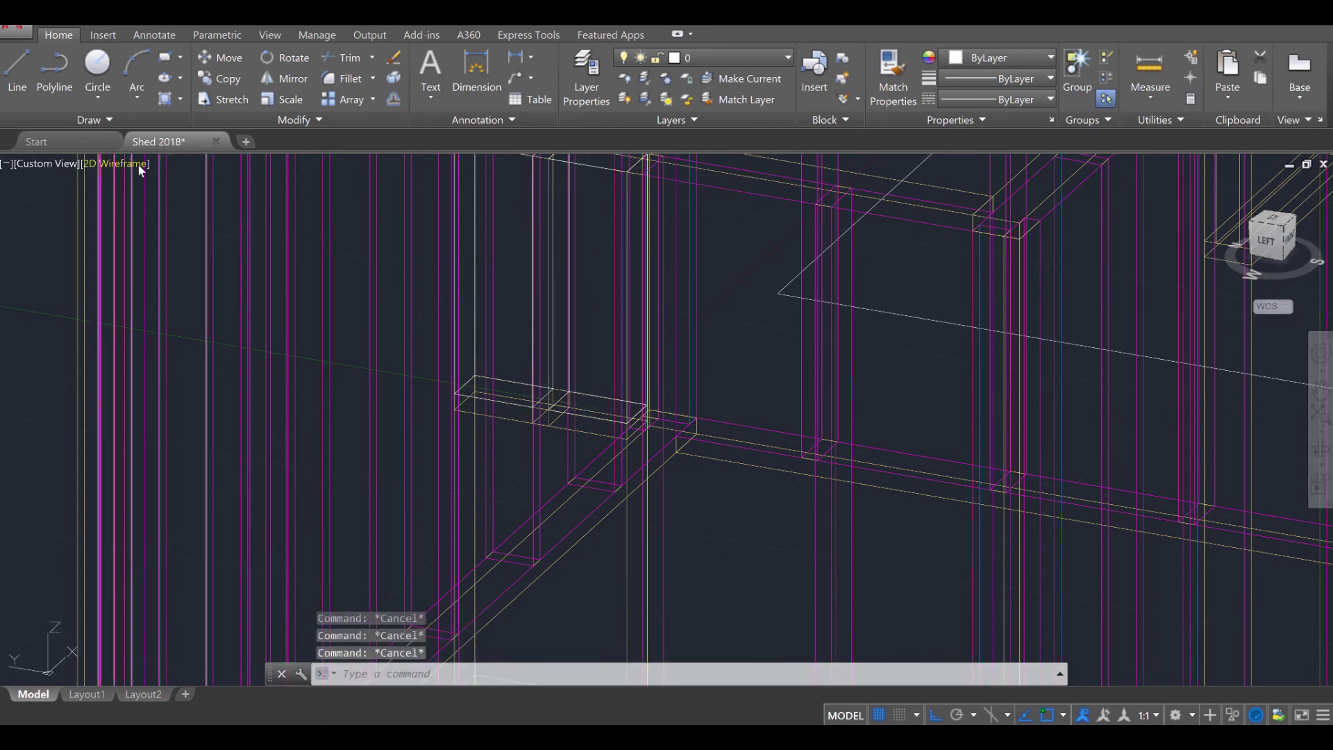
Set the visual style to Shaded and assign the two blocks above the window opening to the Insulation layer
click(138, 163)
click(177, 261)
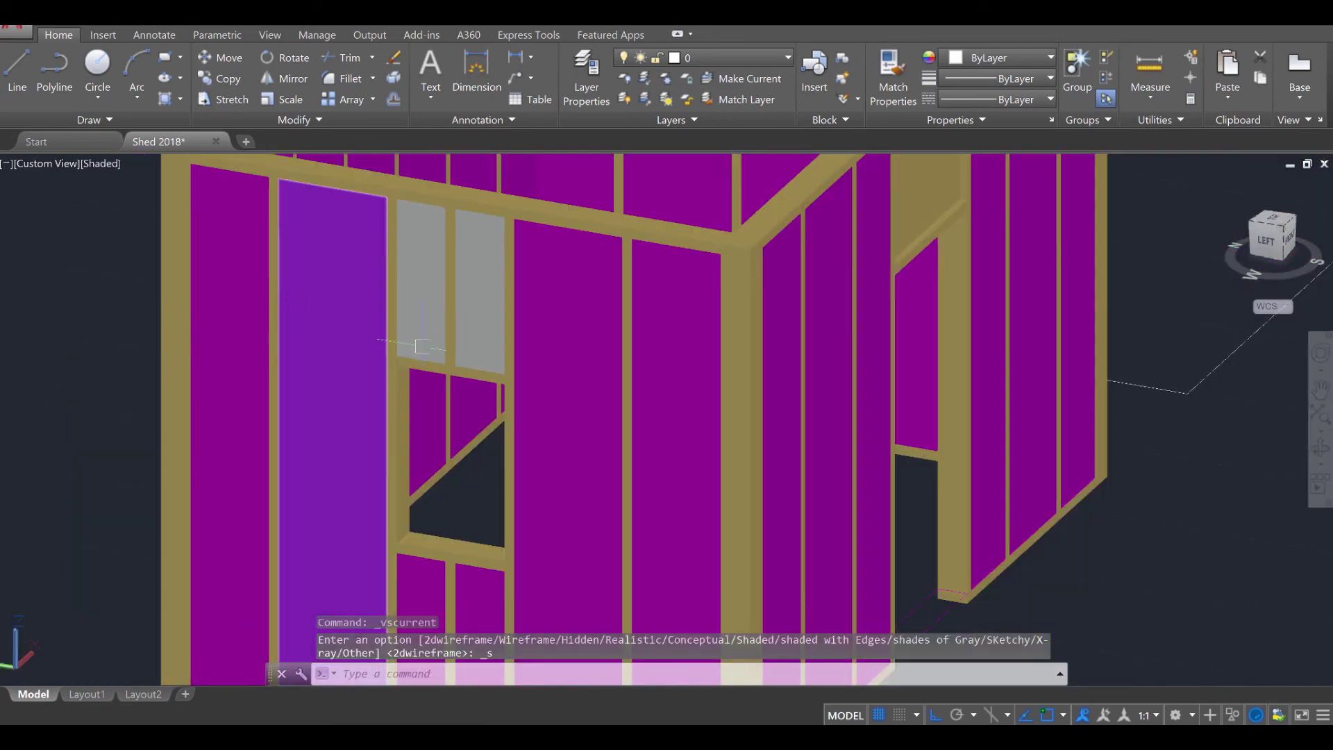
shift+middle_drag(421, 346, 652, 470)
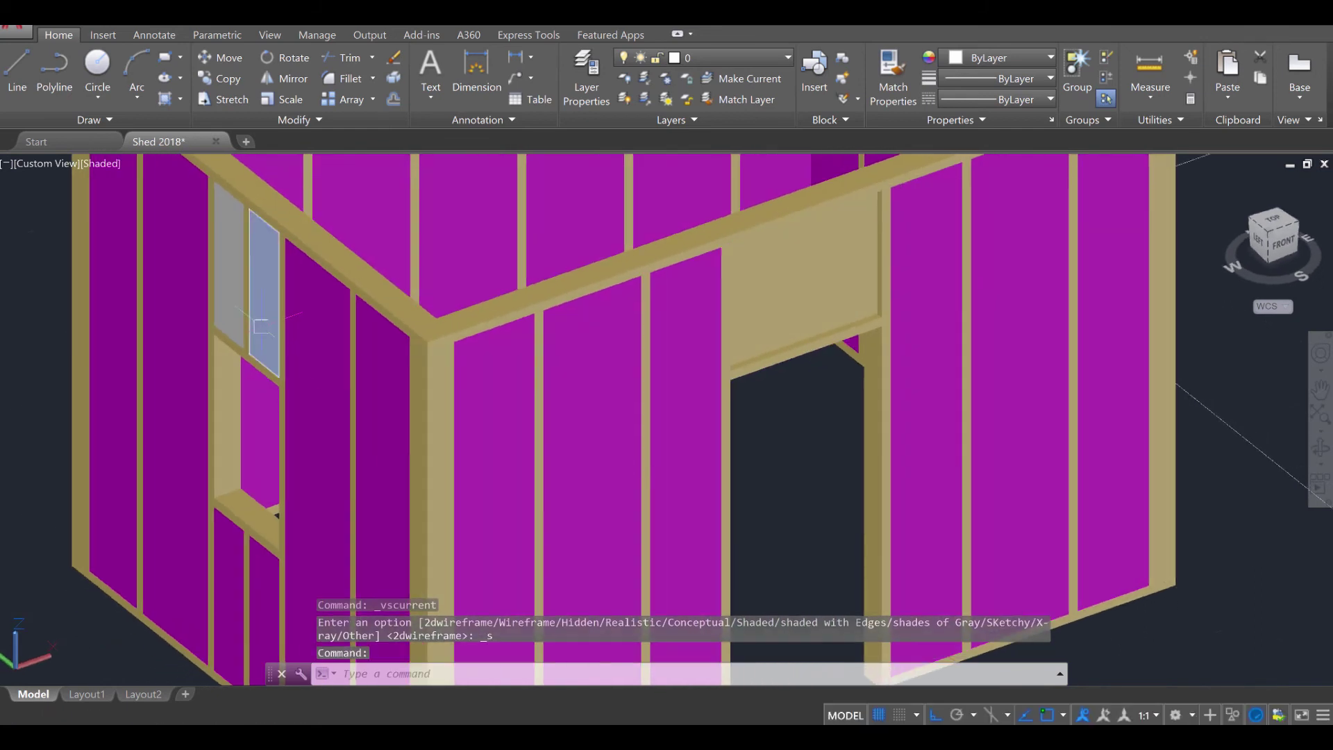
click(233, 301)
click(227, 295)
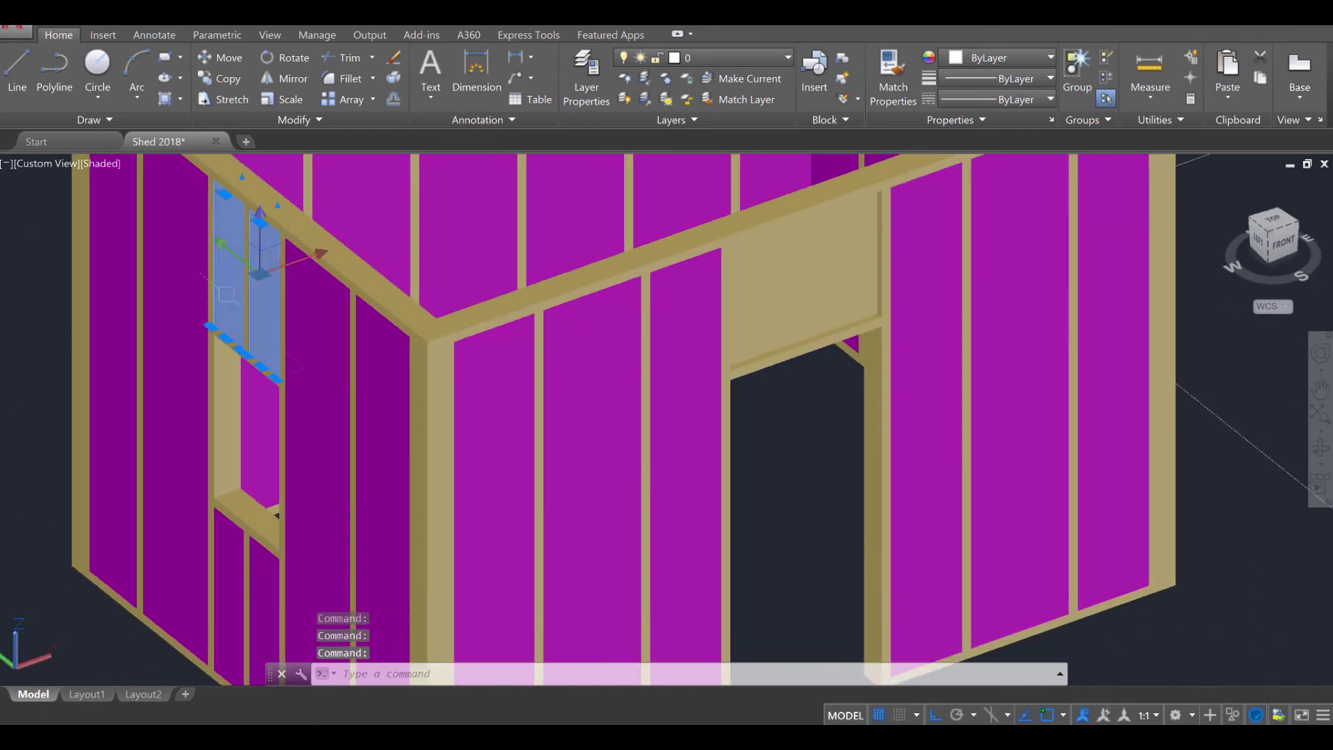
click(717, 60)
click(719, 164)
key(Escape)
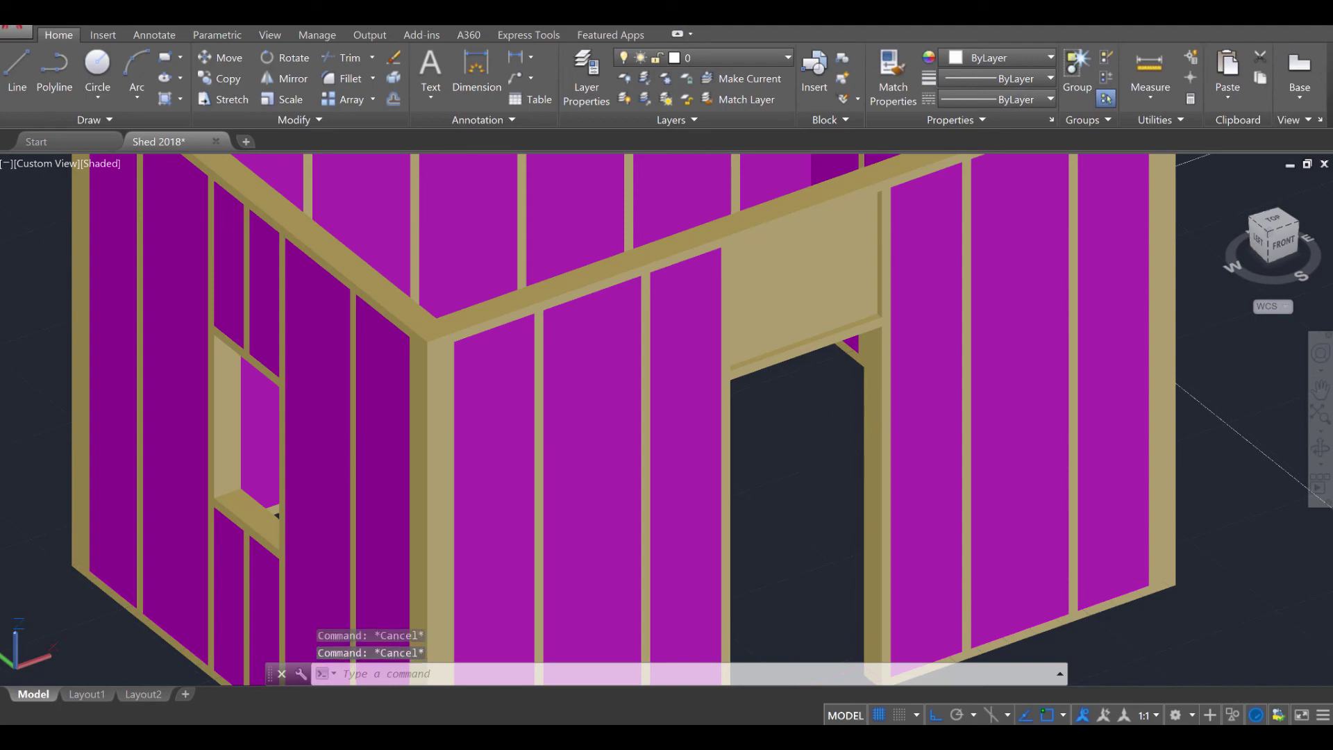
Return the visual style to 2D Wireframe and bring the lower corner of the panel above the door opening into close view
click(110, 164)
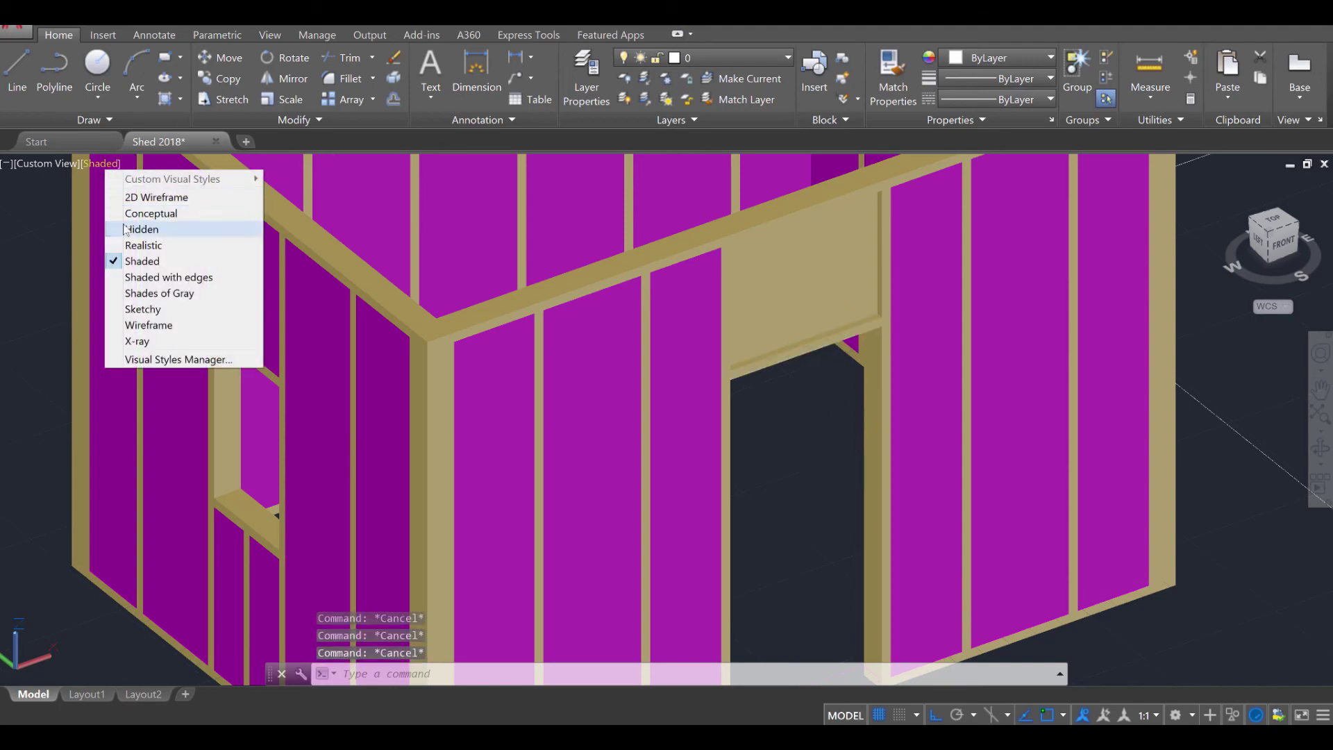
click(156, 197)
scroll(873, 389, up, 5)
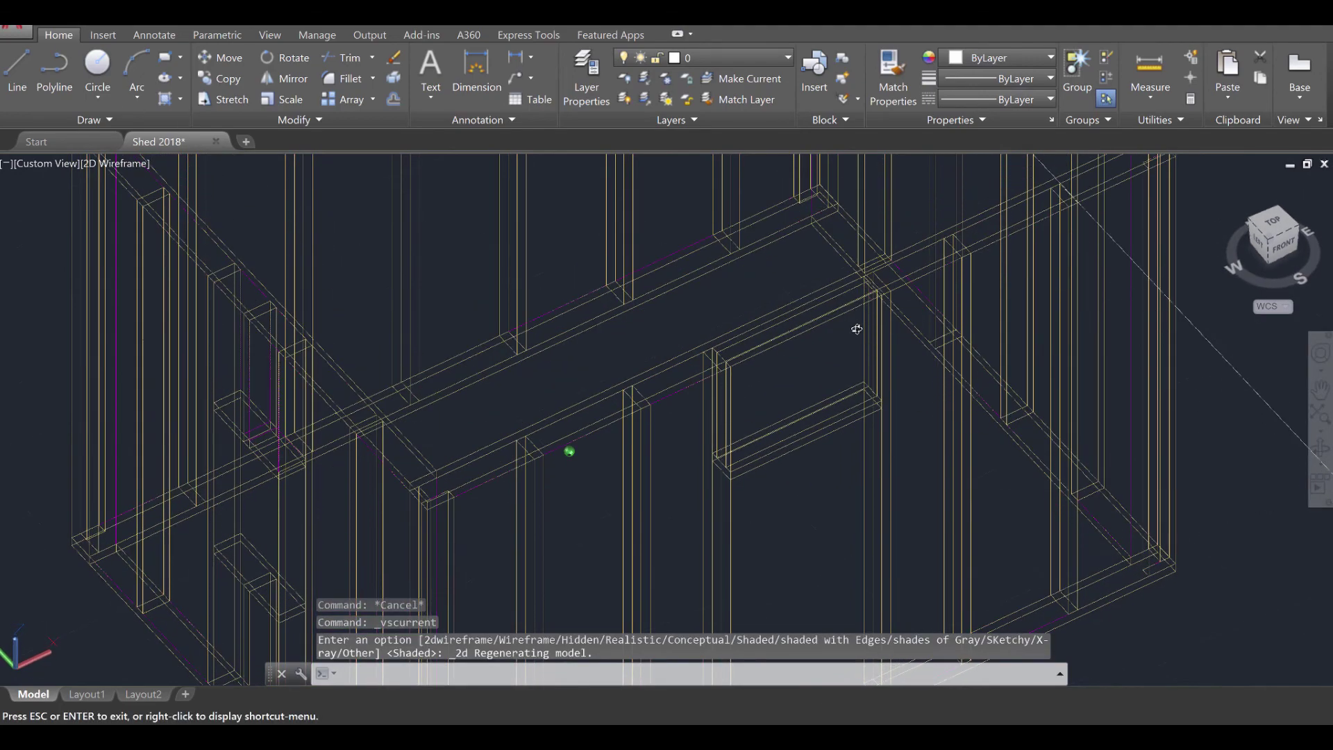
shift+middle_drag(872, 427, 823, 423)
scroll(773, 396, up, 4)
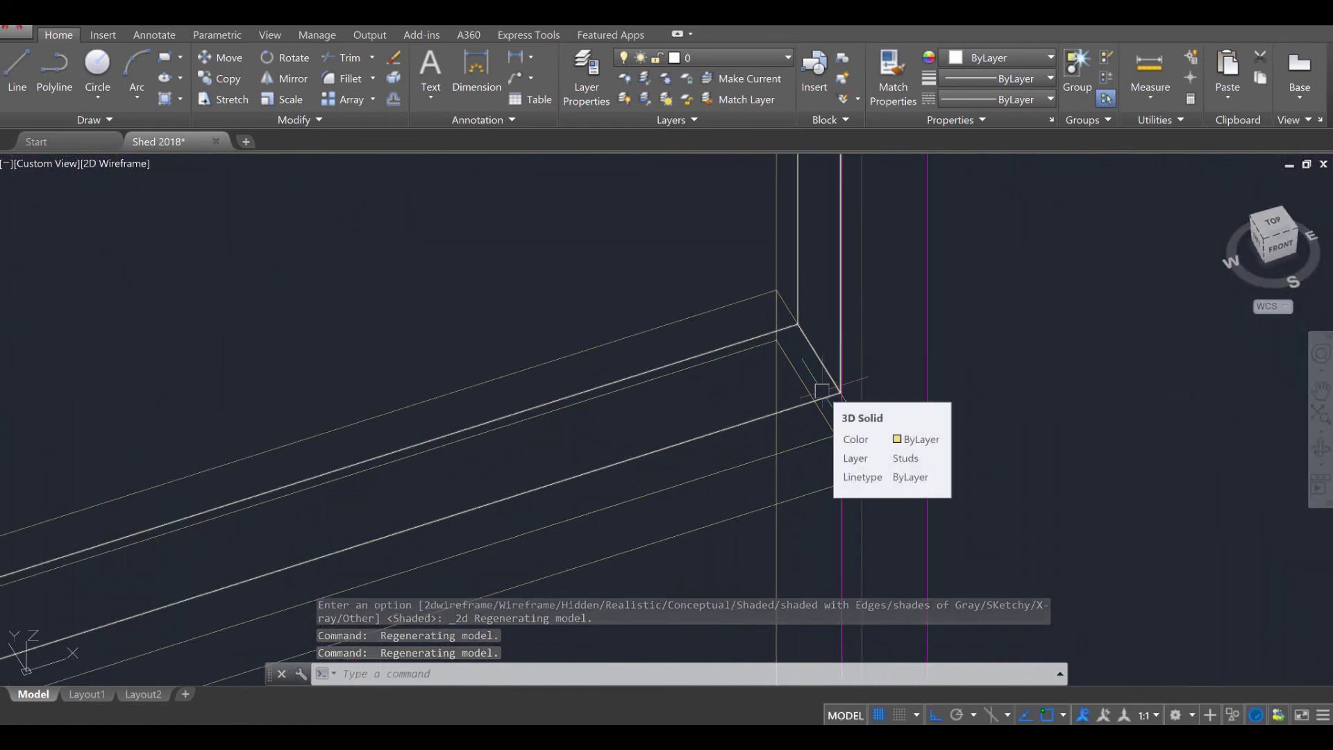
Copy the solid panel above the door opening in place, using its lower front corner as both base and second point
text(COPY)
key(Return)
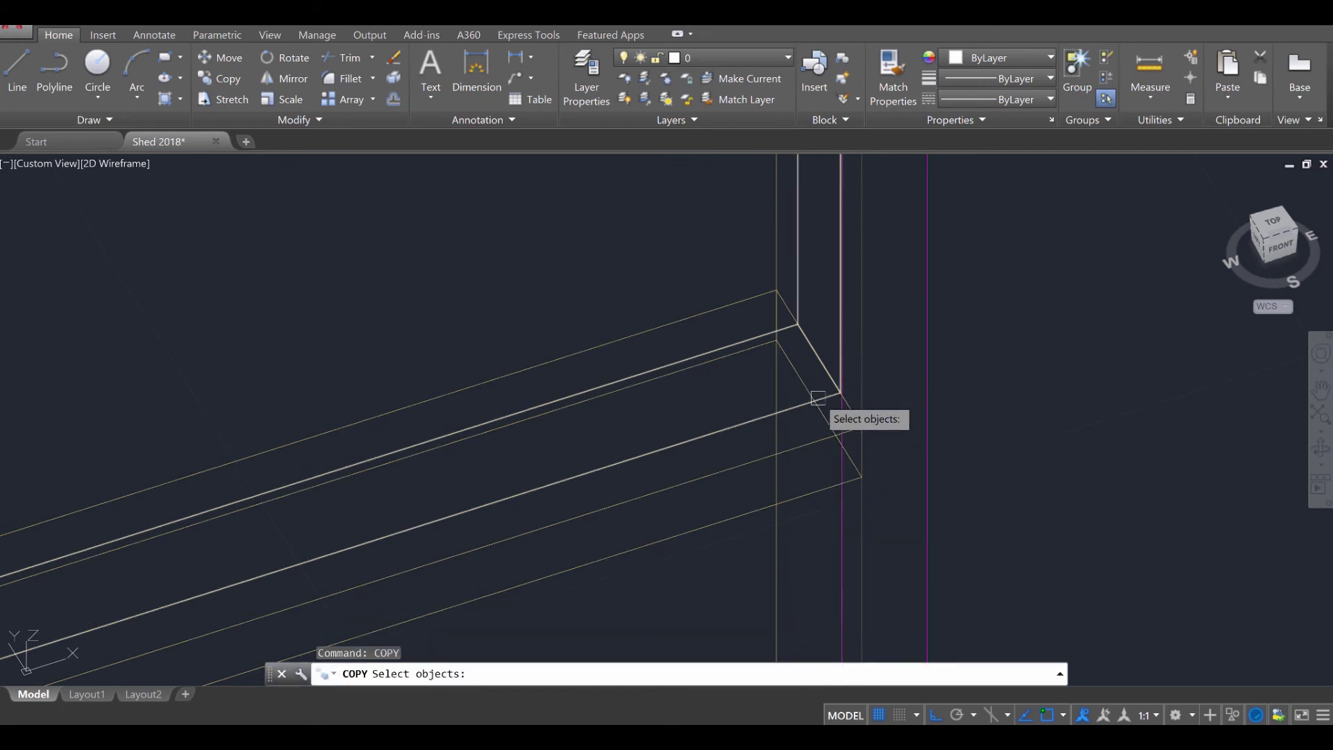
click(818, 398)
key(Return)
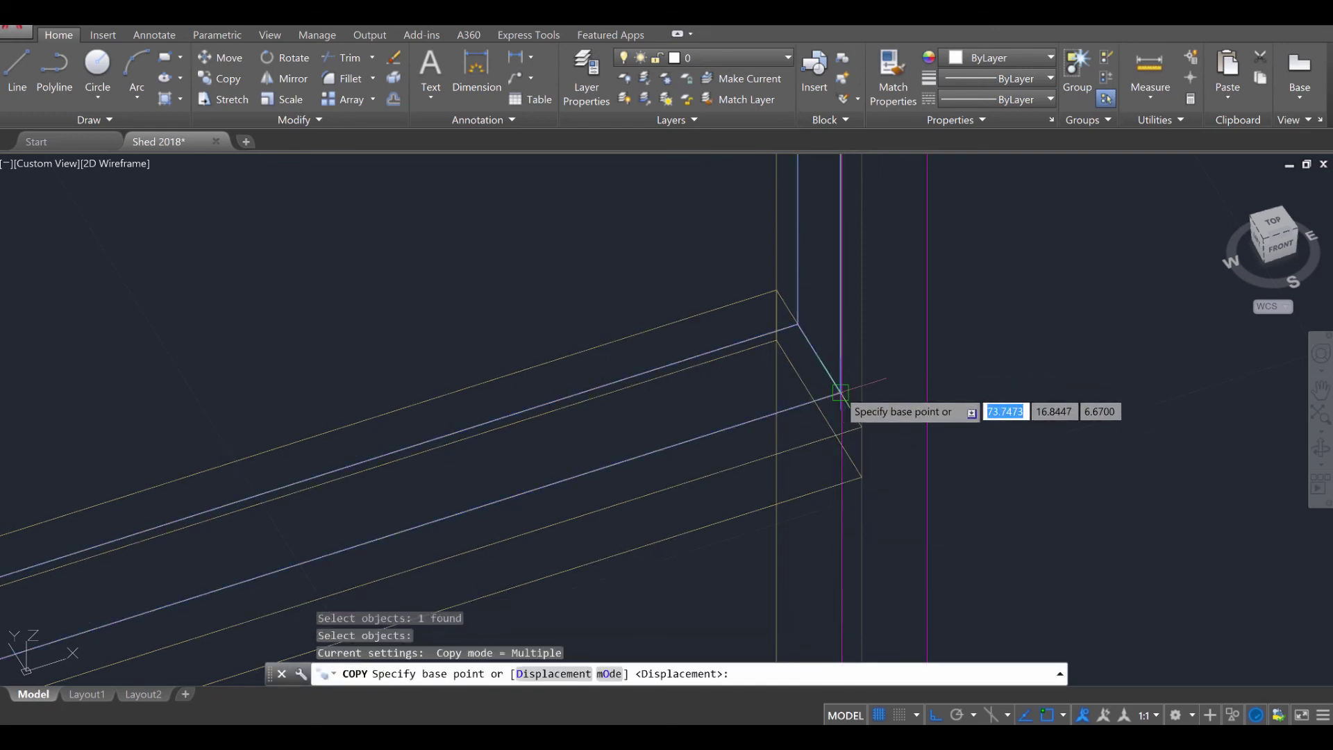
click(841, 393)
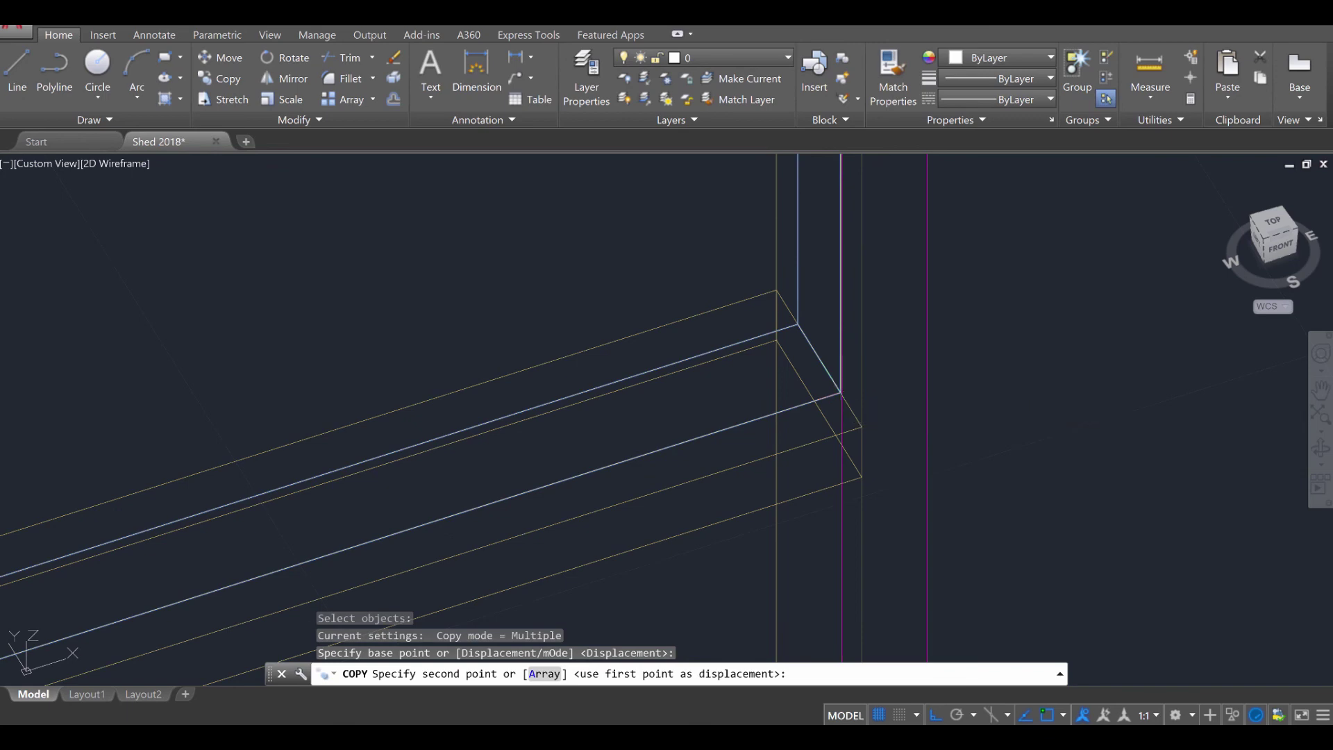
click(853, 381)
key(Escape)
key(Escape)
Move the outline at the foot of the door opening up onto the horizontal stud above the door, matching their front corners
scroll(743, 336, down, 3)
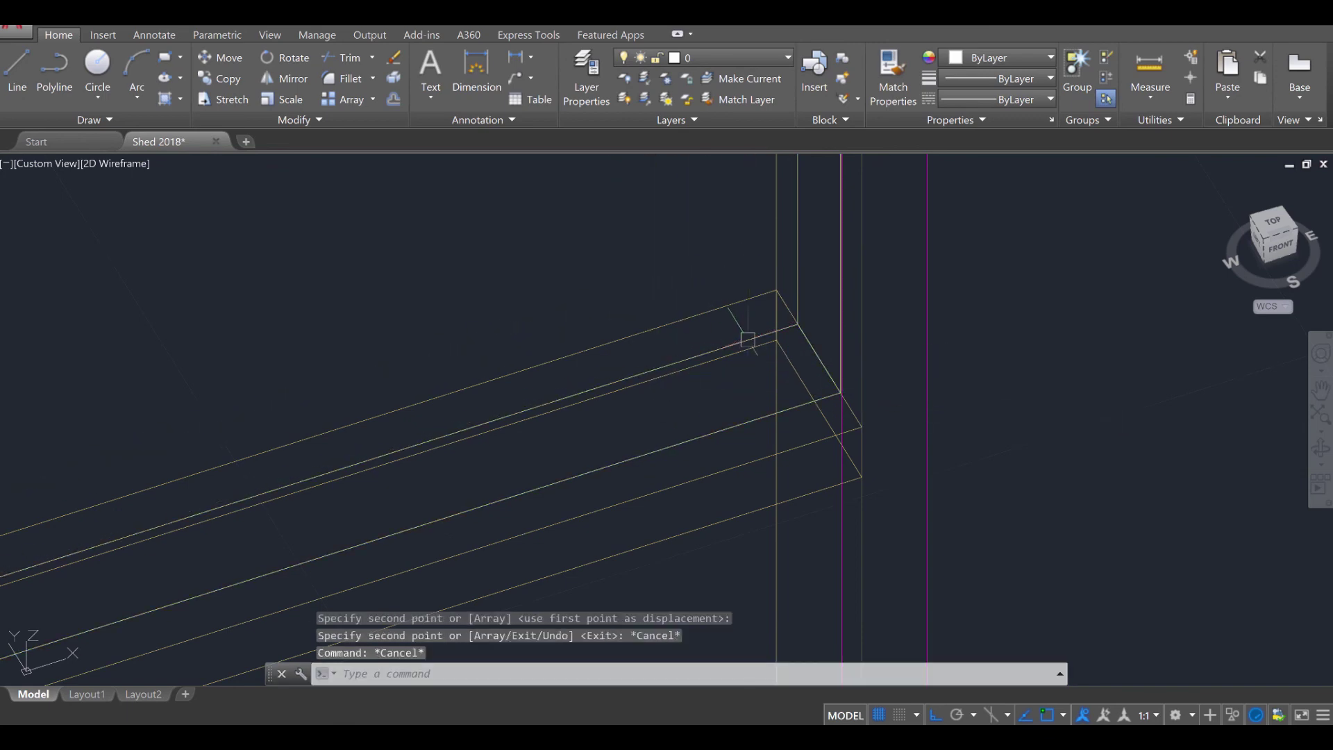
scroll(694, 330, down, 5)
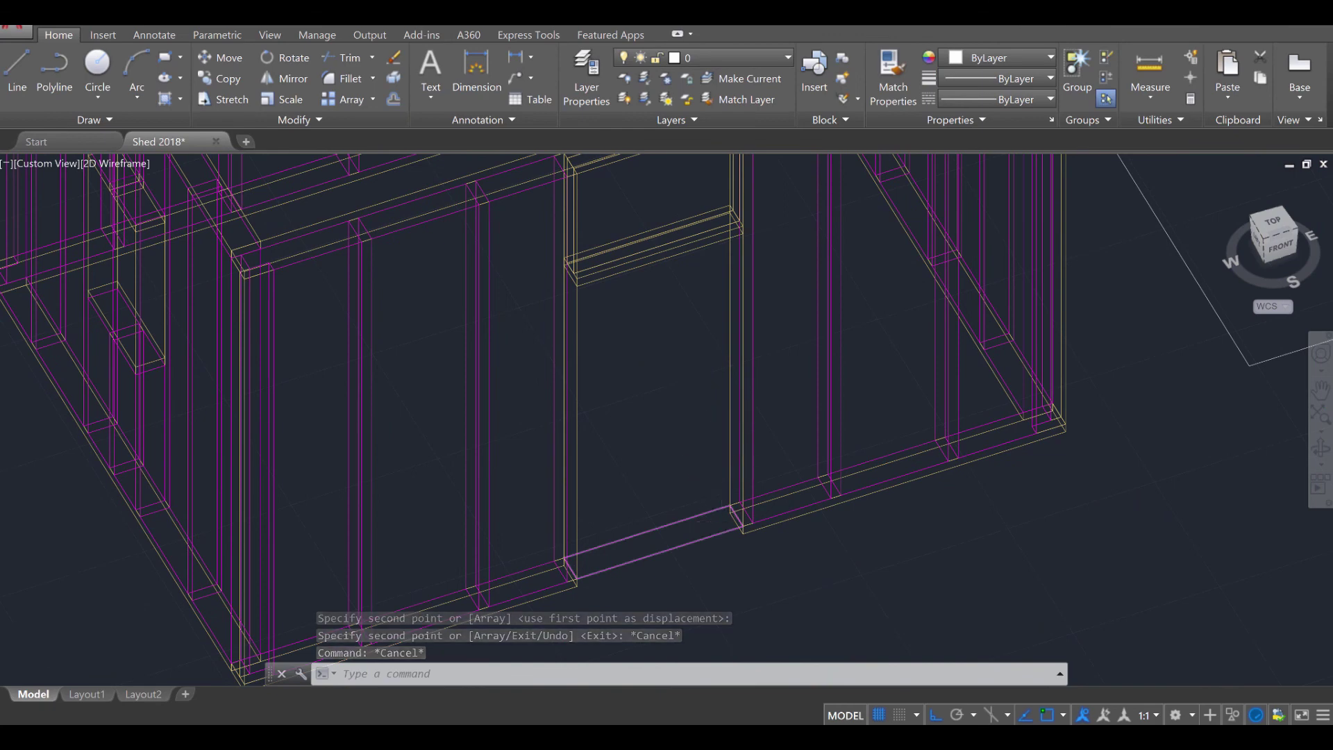
scroll(741, 586, up, 5)
scroll(761, 566, up, 3)
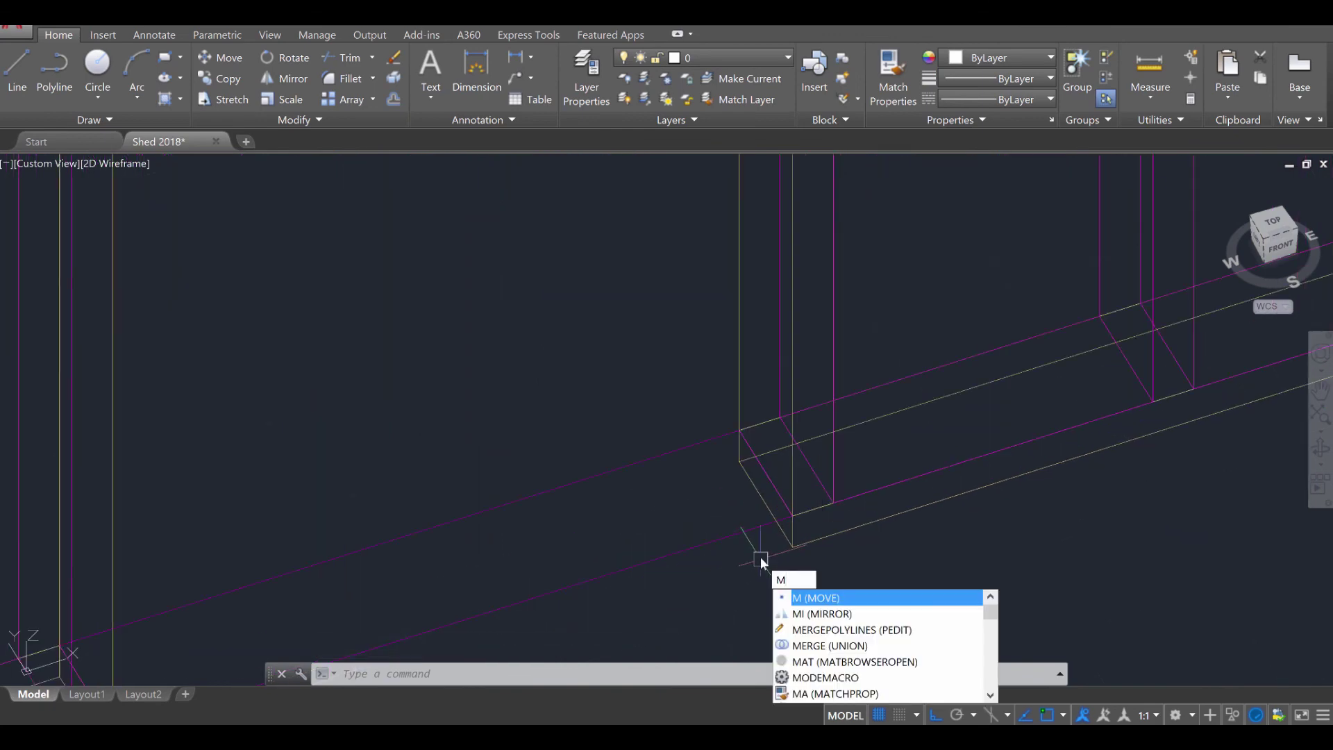
key(Return)
click(753, 531)
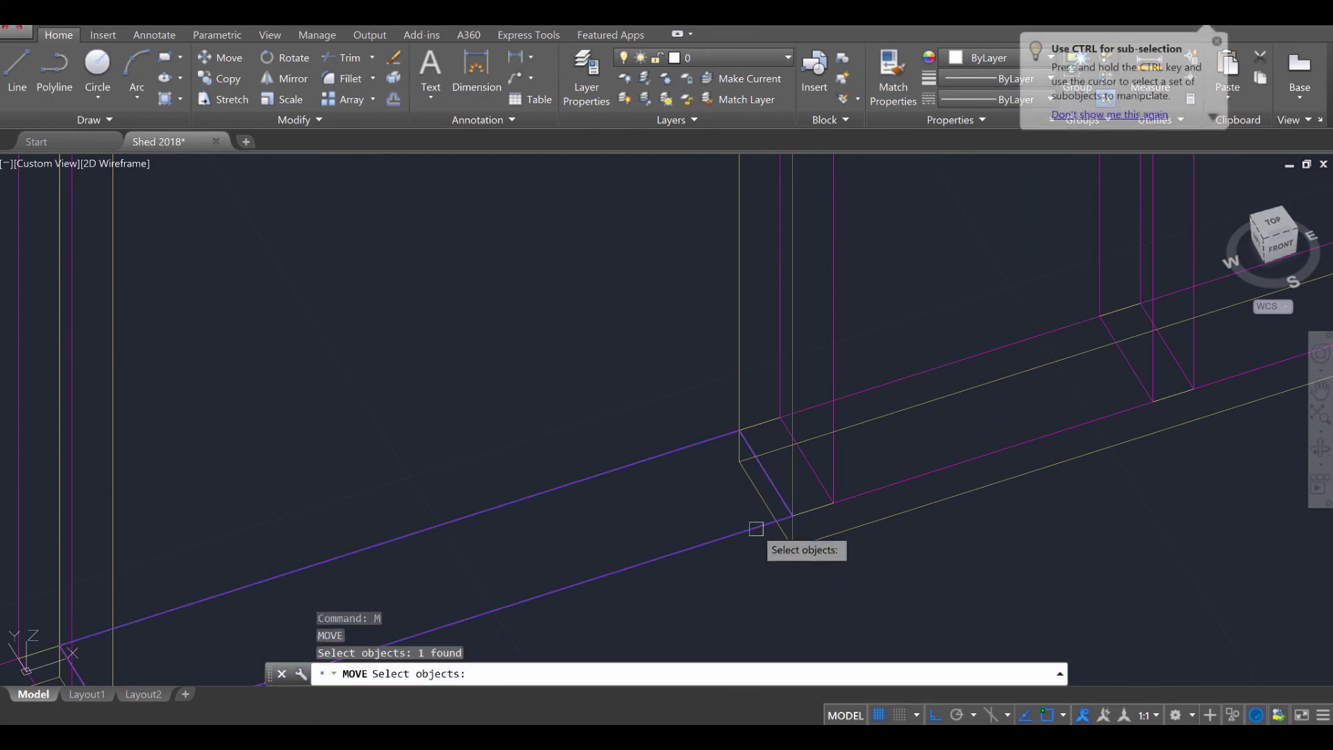
key(Return)
click(792, 515)
scroll(804, 486, down, 5)
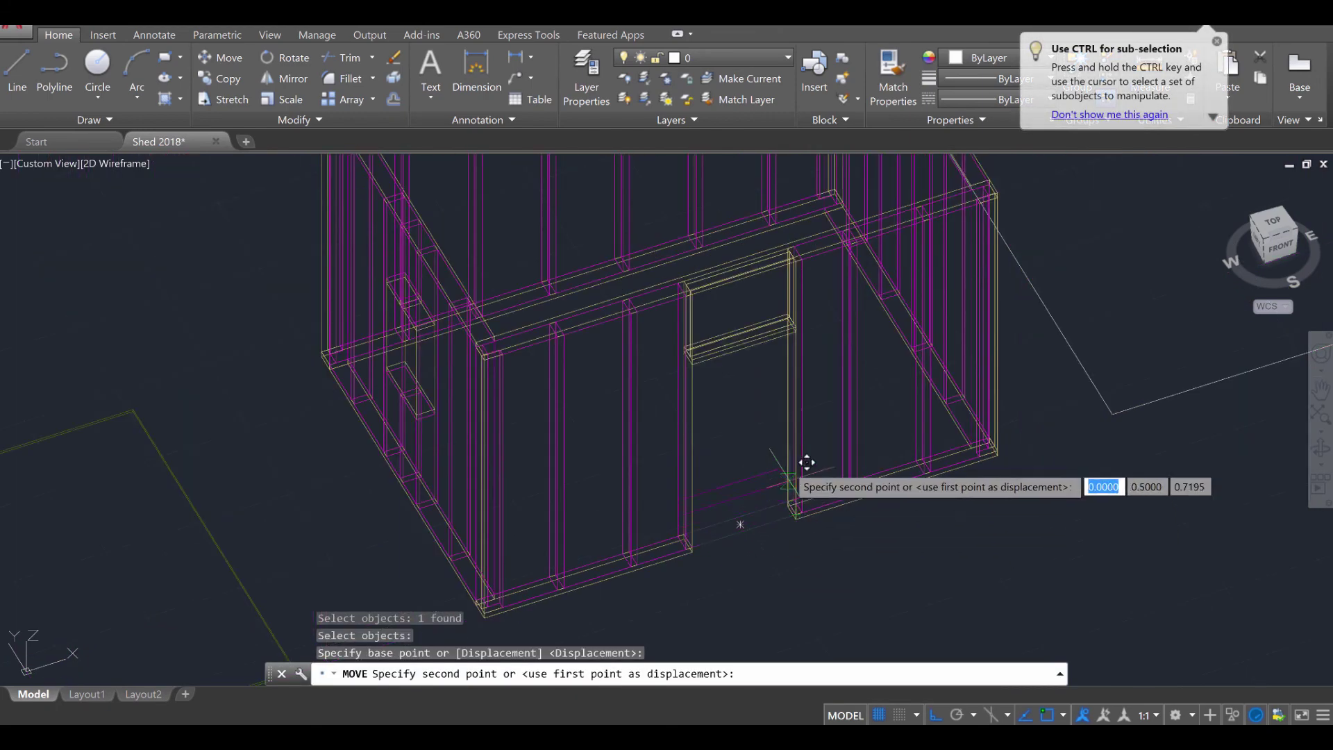
scroll(816, 402, up, 5)
scroll(798, 421, up, 2)
middle_drag(807, 437, 812, 568)
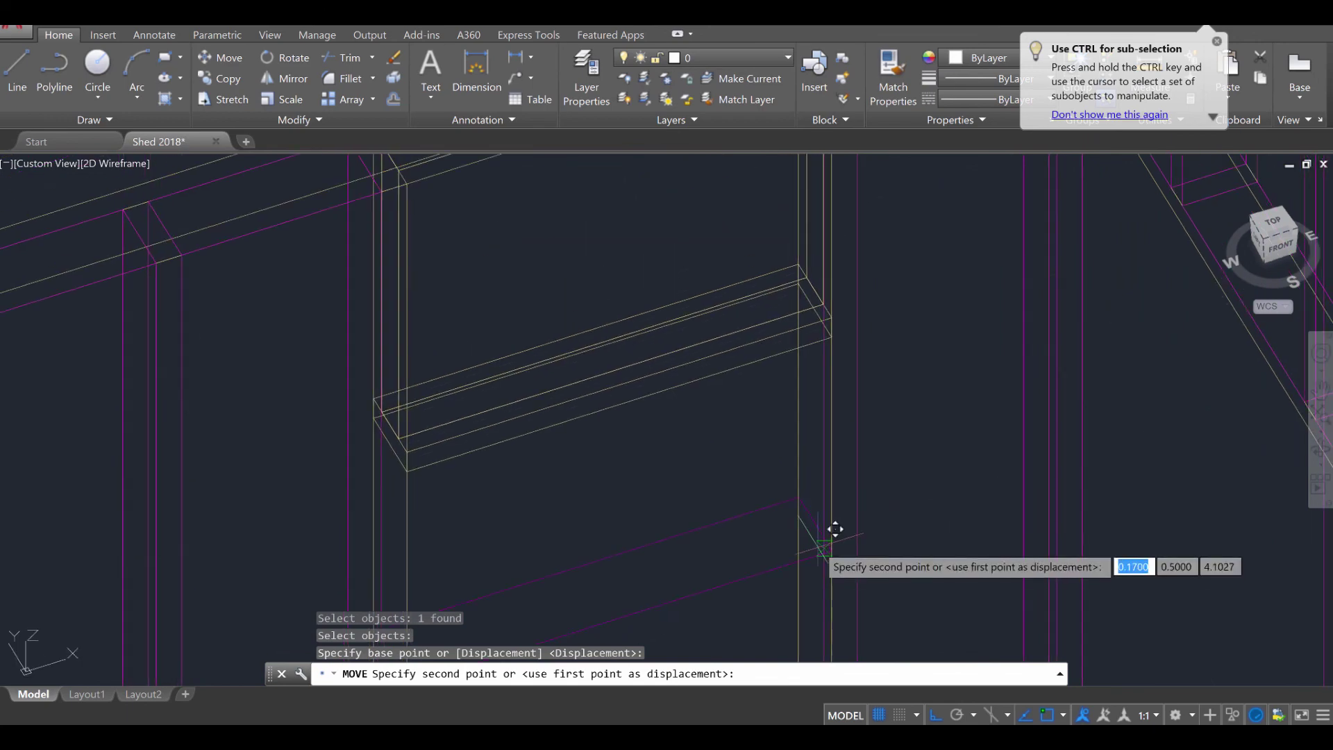
key(Escape)
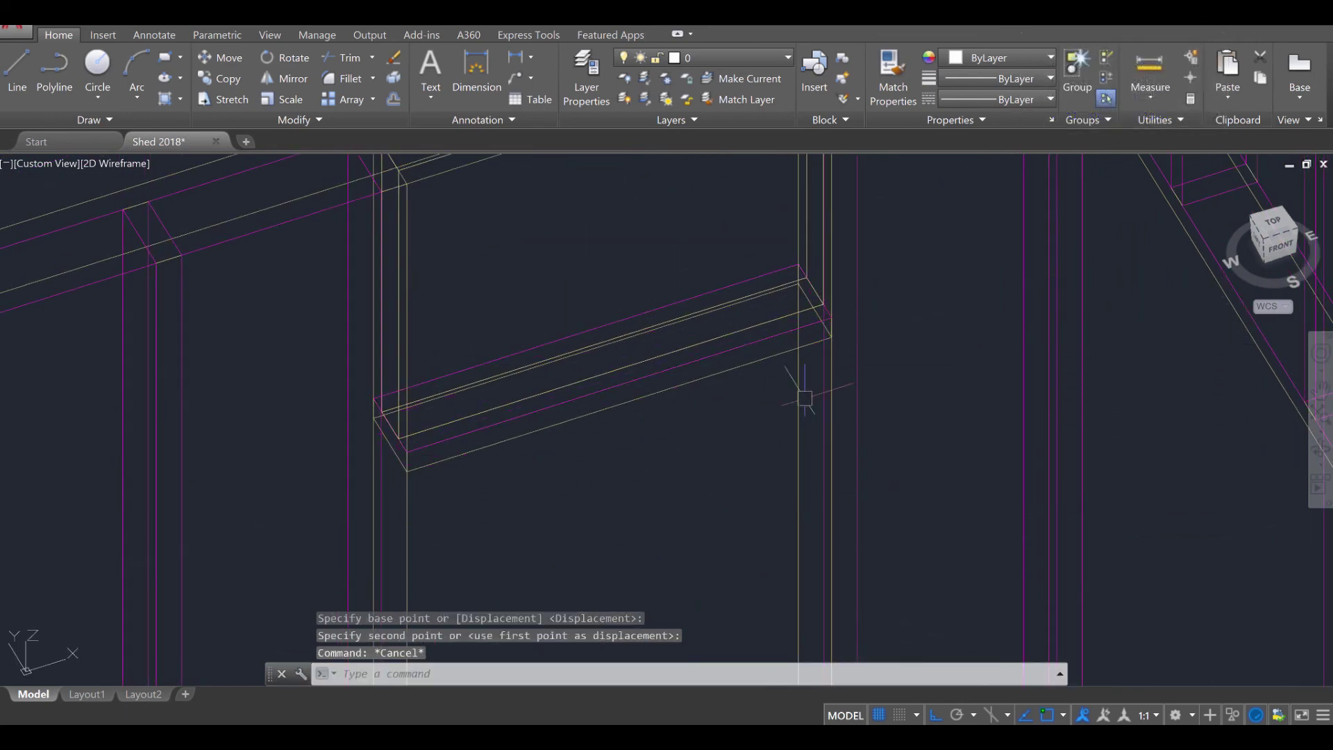
key(Escape)
Extrude the outline lying on the horizontal stud above the door up to the underside of the wall's top plate
scroll(729, 444, down, 2)
middle_drag(717, 455, 751, 533)
text(ex)
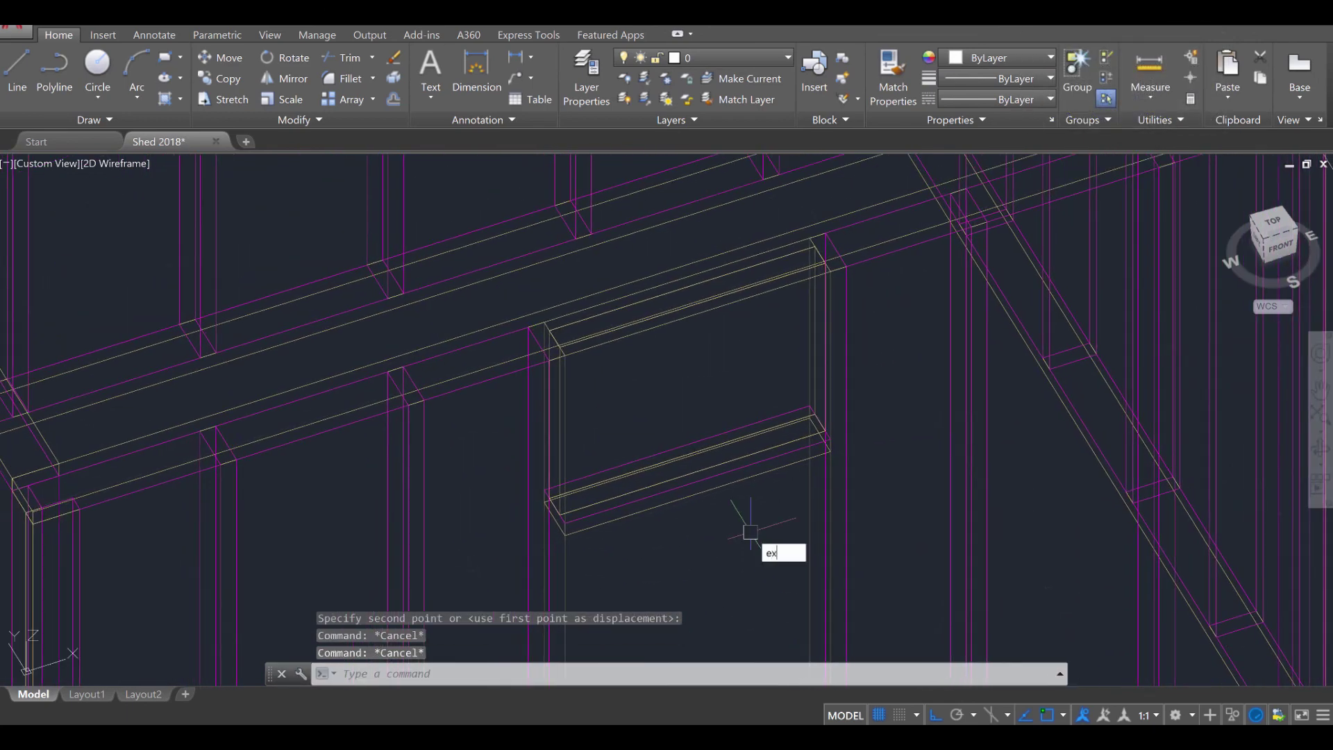
text(t)
key(Return)
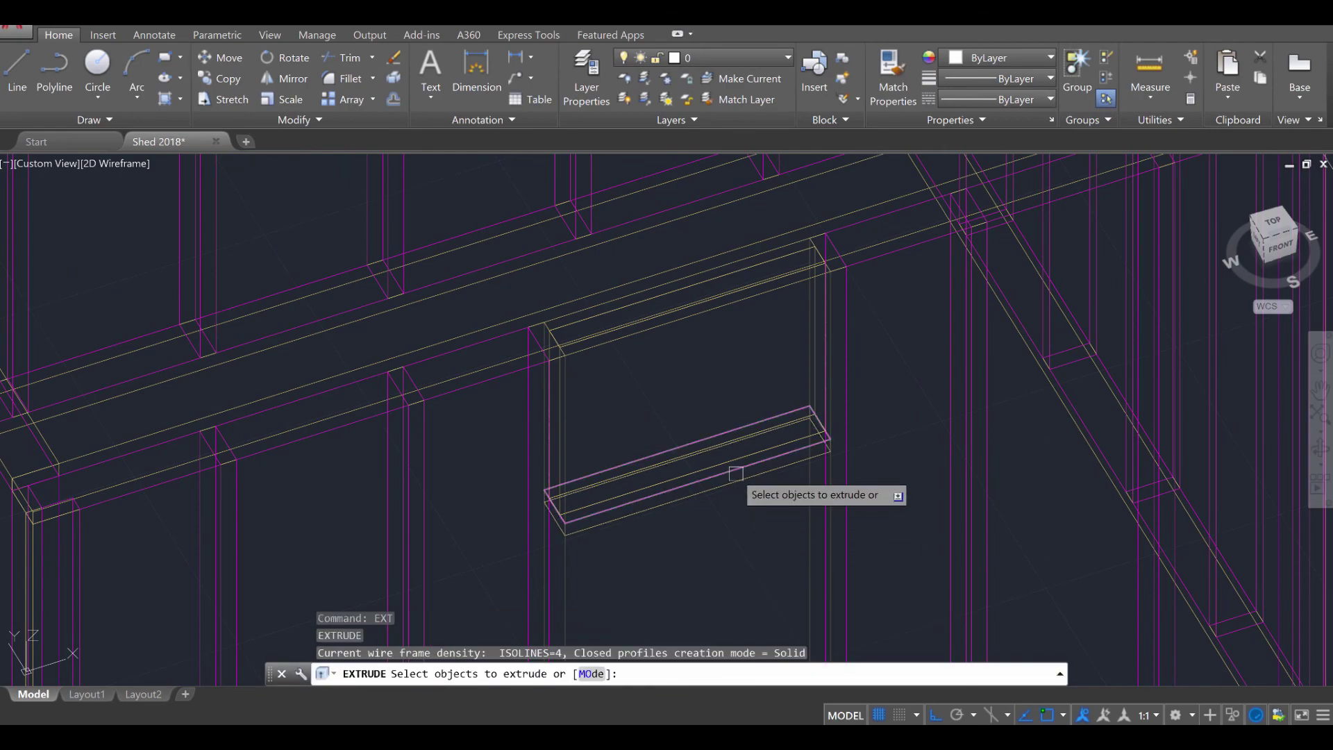
click(736, 473)
key(Return)
click(686, 319)
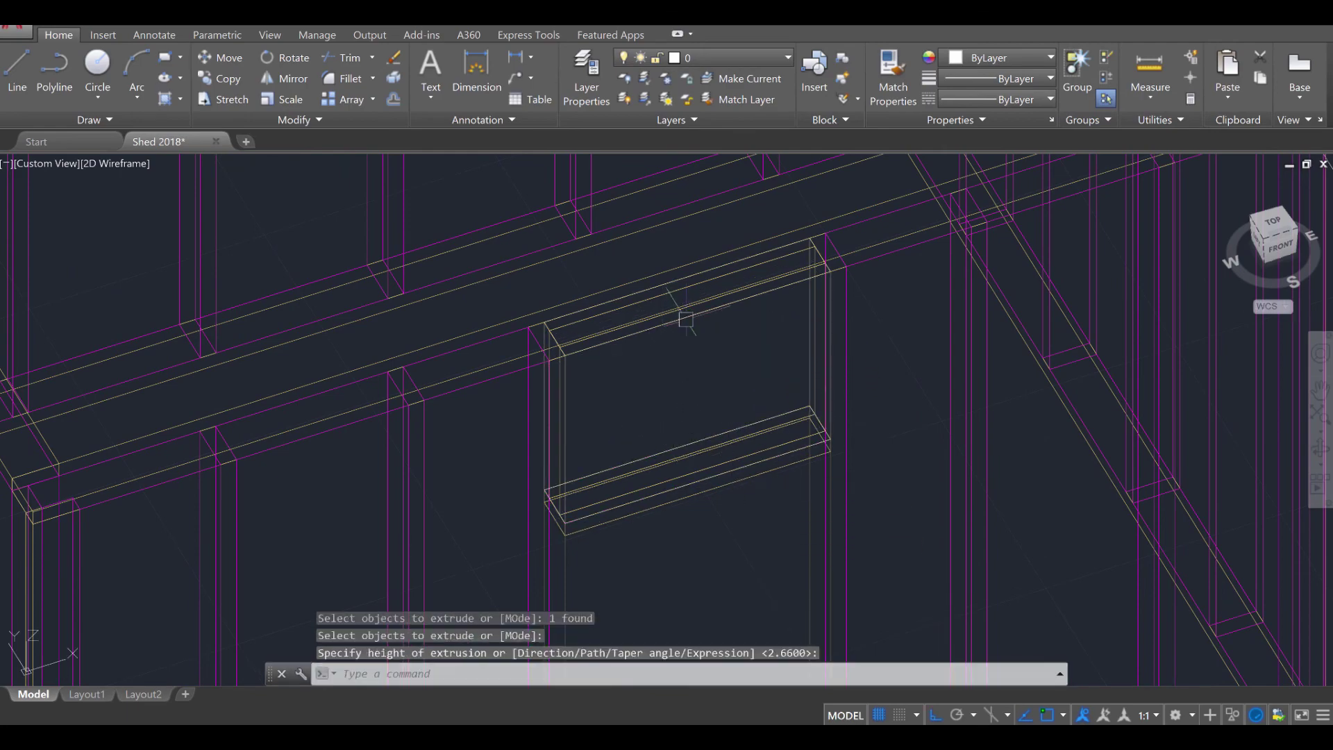
key(Escape)
key(Escape)
key(Escape)
Assign the newly extruded block above the door opening to the Insulation layer
mouse_move(777, 465)
shift+middle_down()
mouse_move(736, 417)
mouse_move(772, 424)
mouse_move(798, 452)
mouse_move(779, 448)
shift+middle_up()
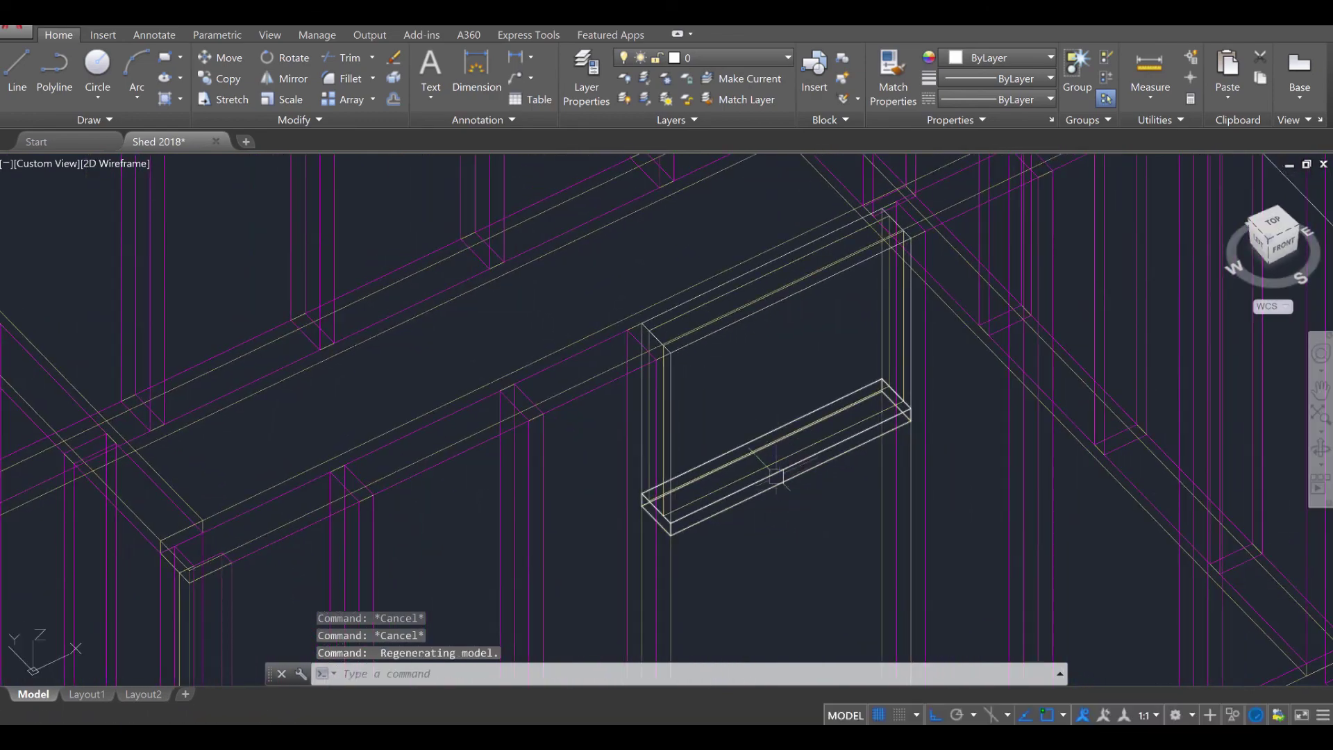
click(777, 476)
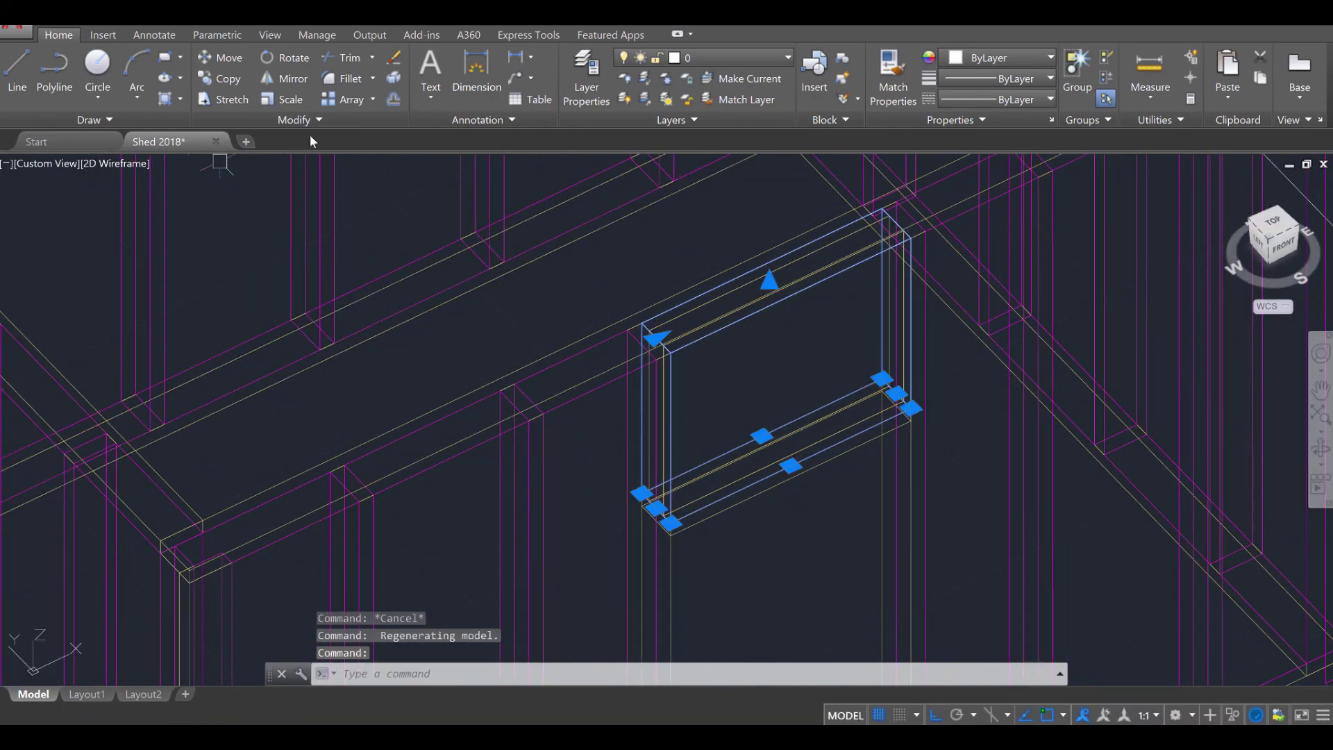
click(773, 53)
click(743, 156)
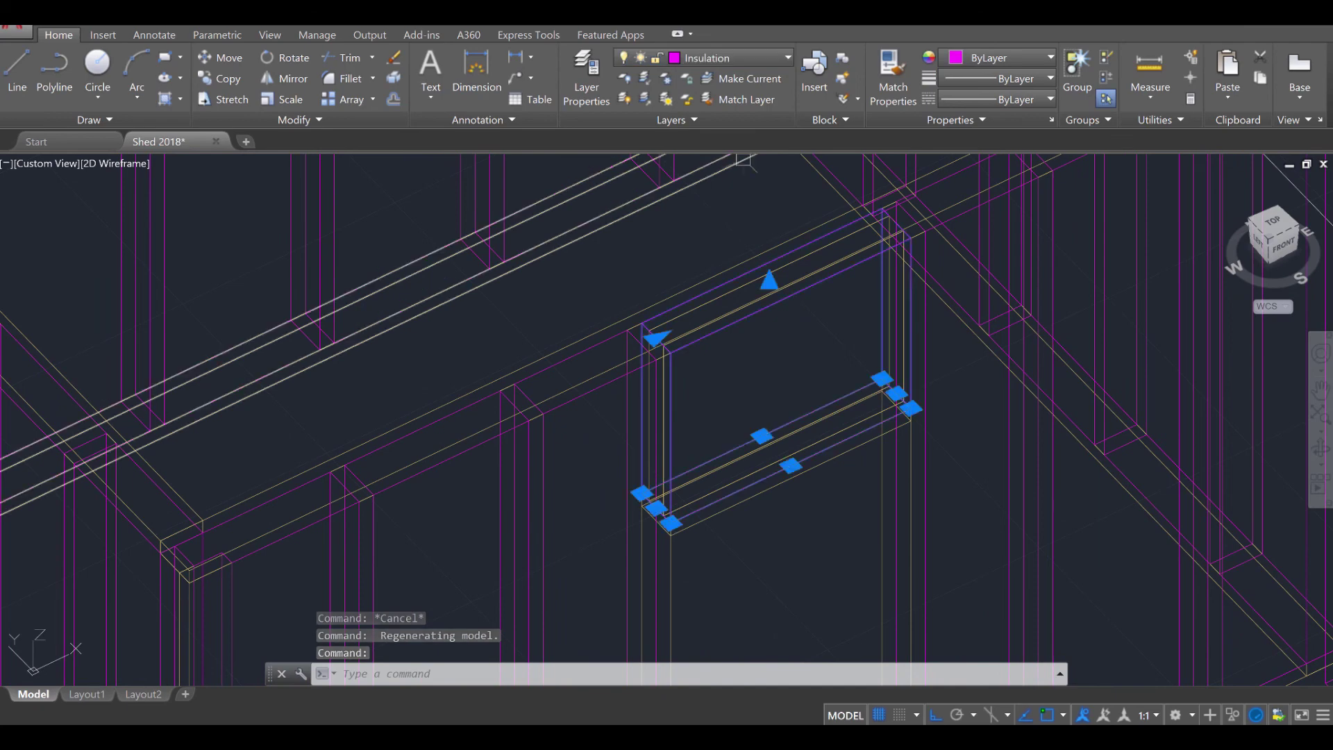
key(Escape)
key(Escape)
scroll(926, 362, up, 3)
middle_drag(925, 362, 953, 369)
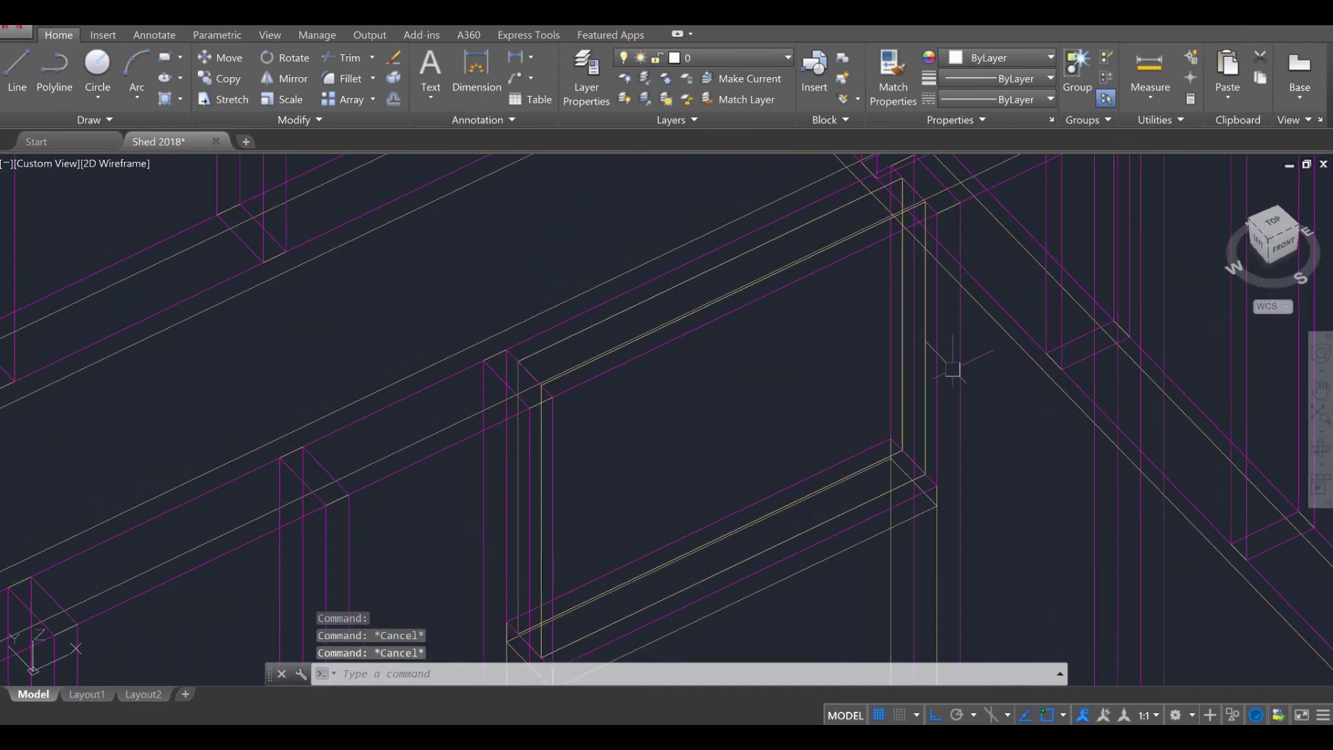
text(sub)
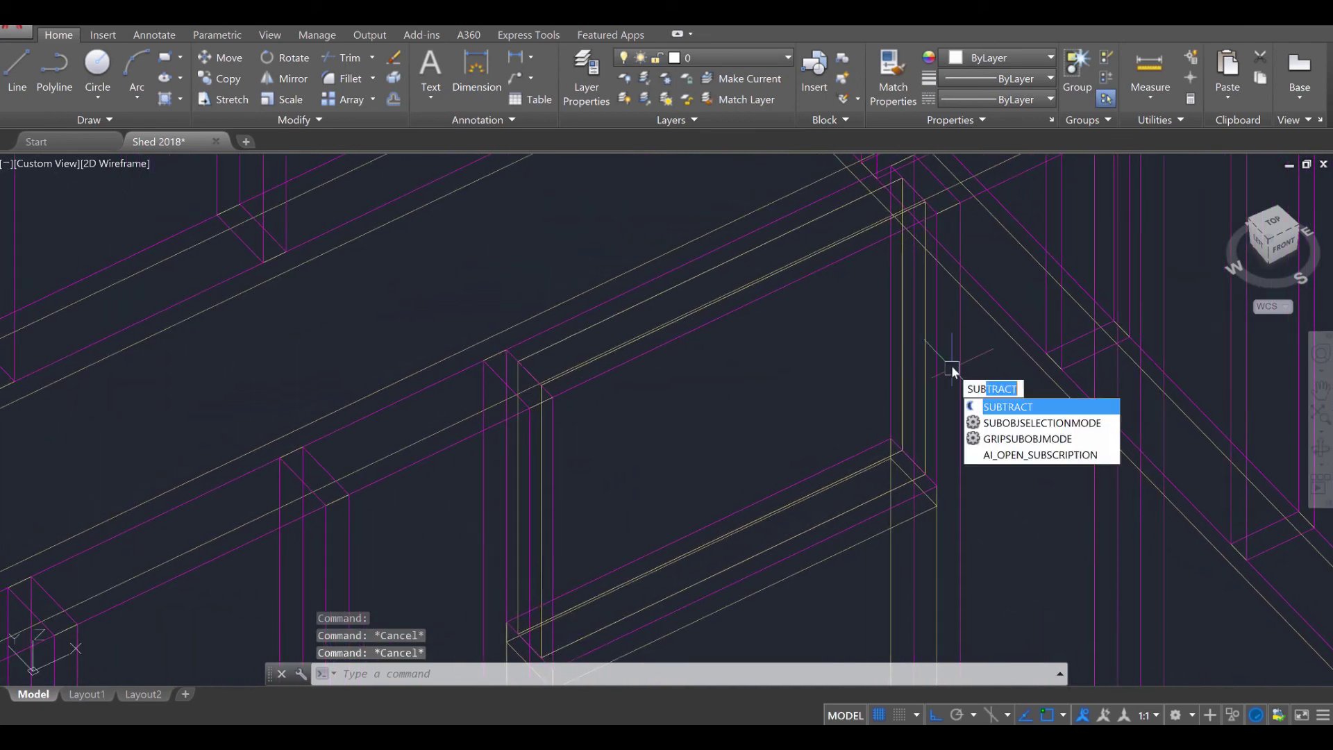
key(Return)
click(714, 264)
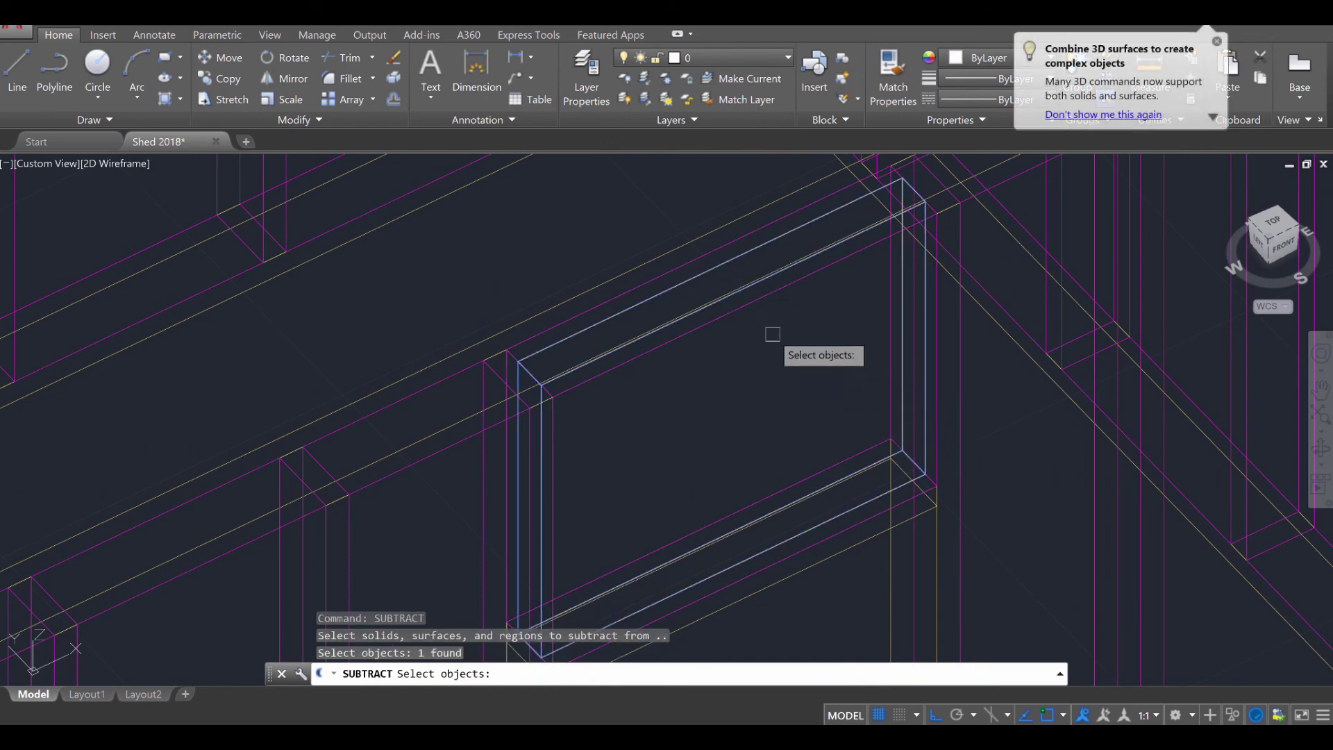
key(Escape)
key(Escape)
key(Escape)
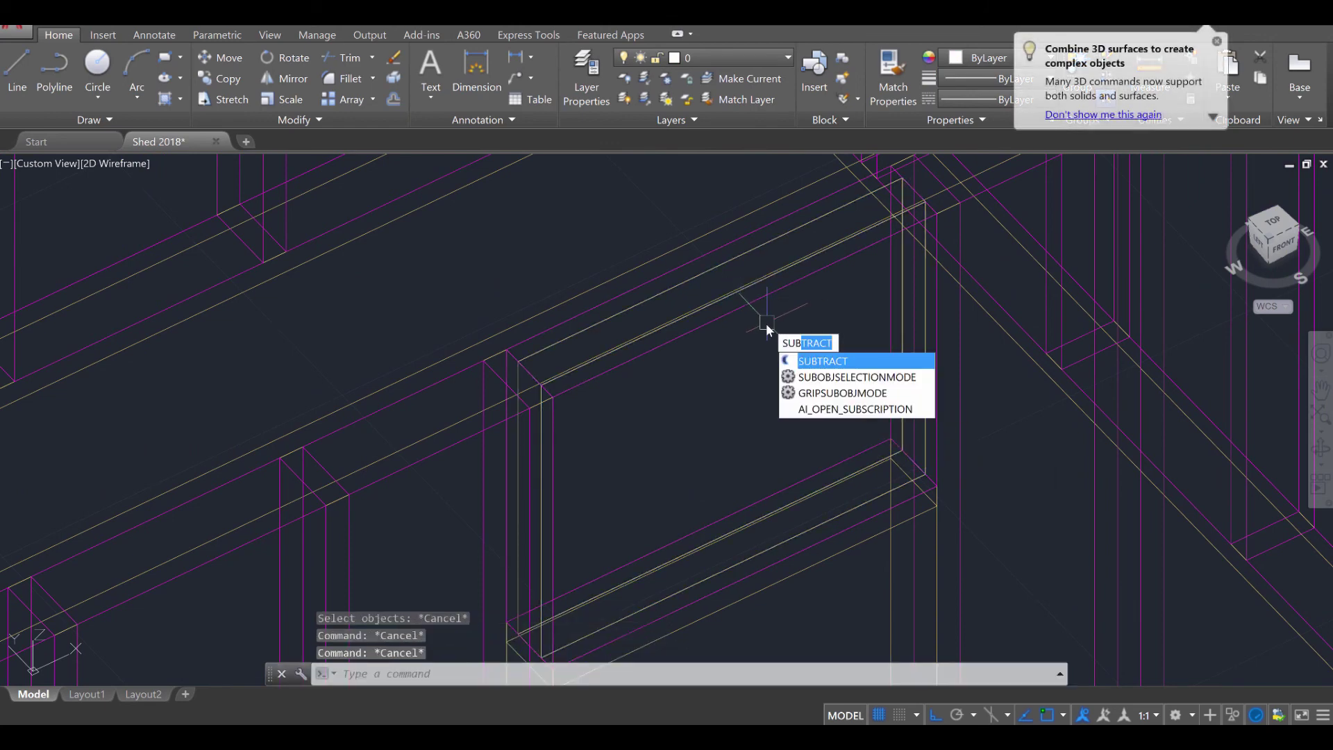
key(Escape)
Subtract the copied solid panel from the insulation block above the door opening
text(sub)
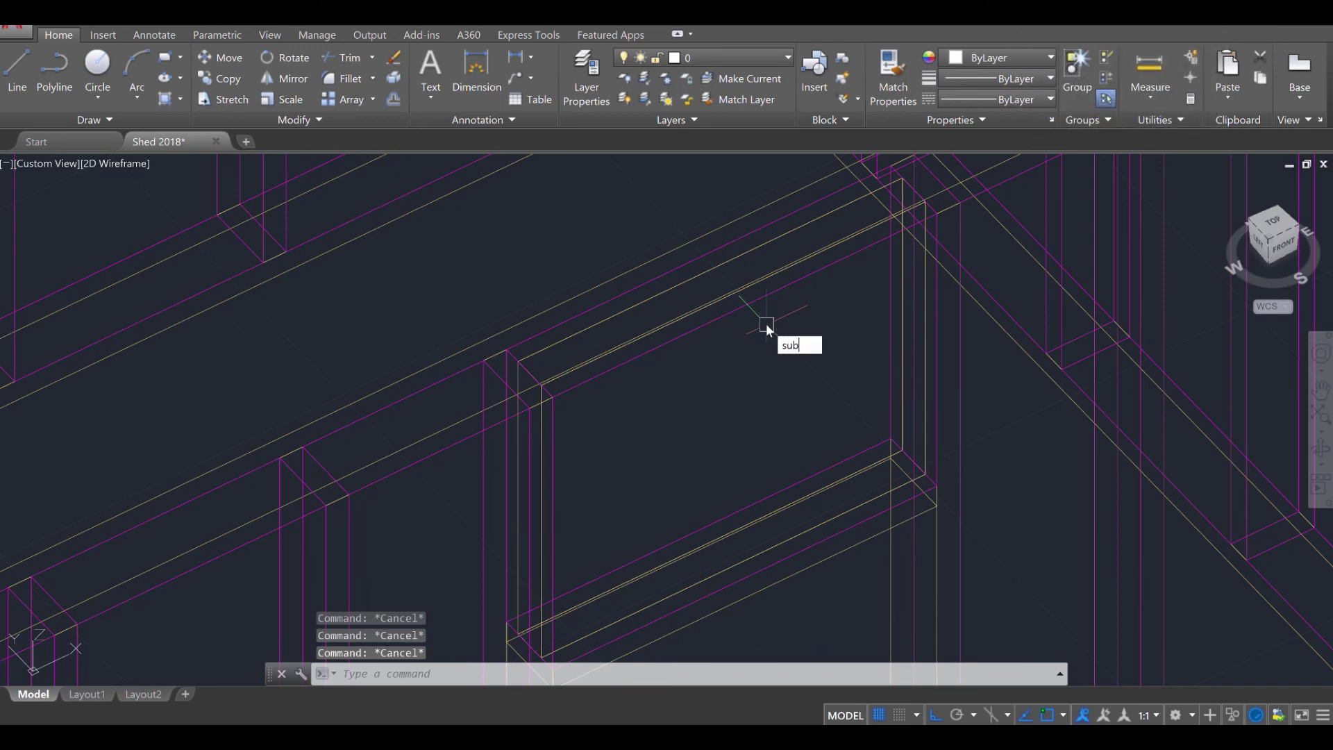
key(Return)
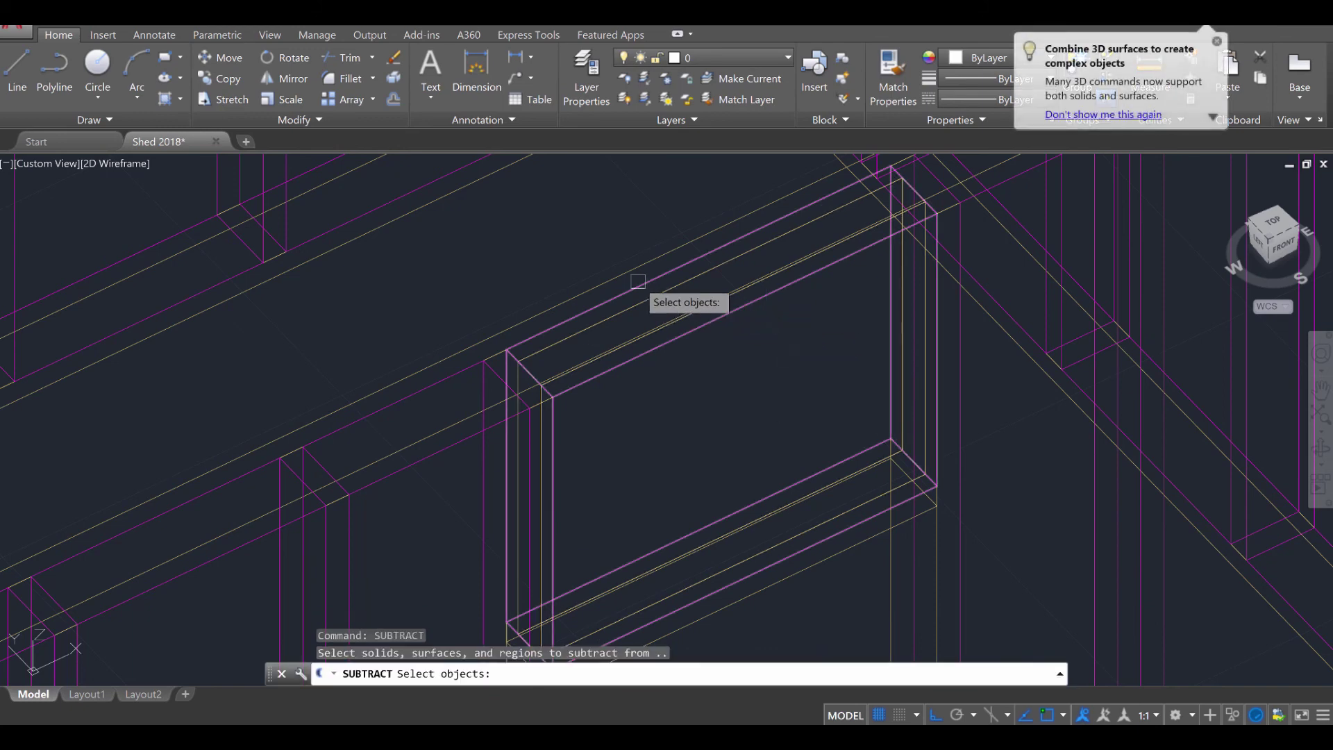
click(637, 282)
key(Return)
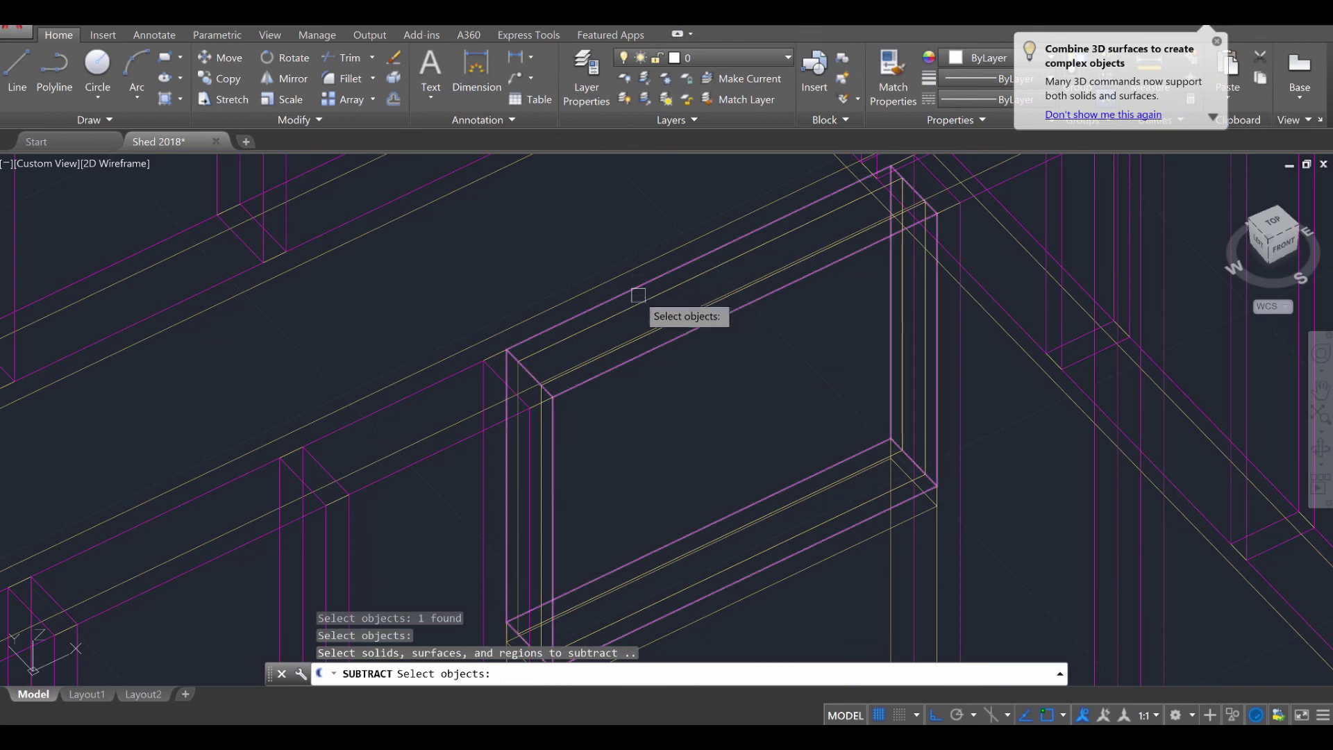
click(639, 302)
key(Return)
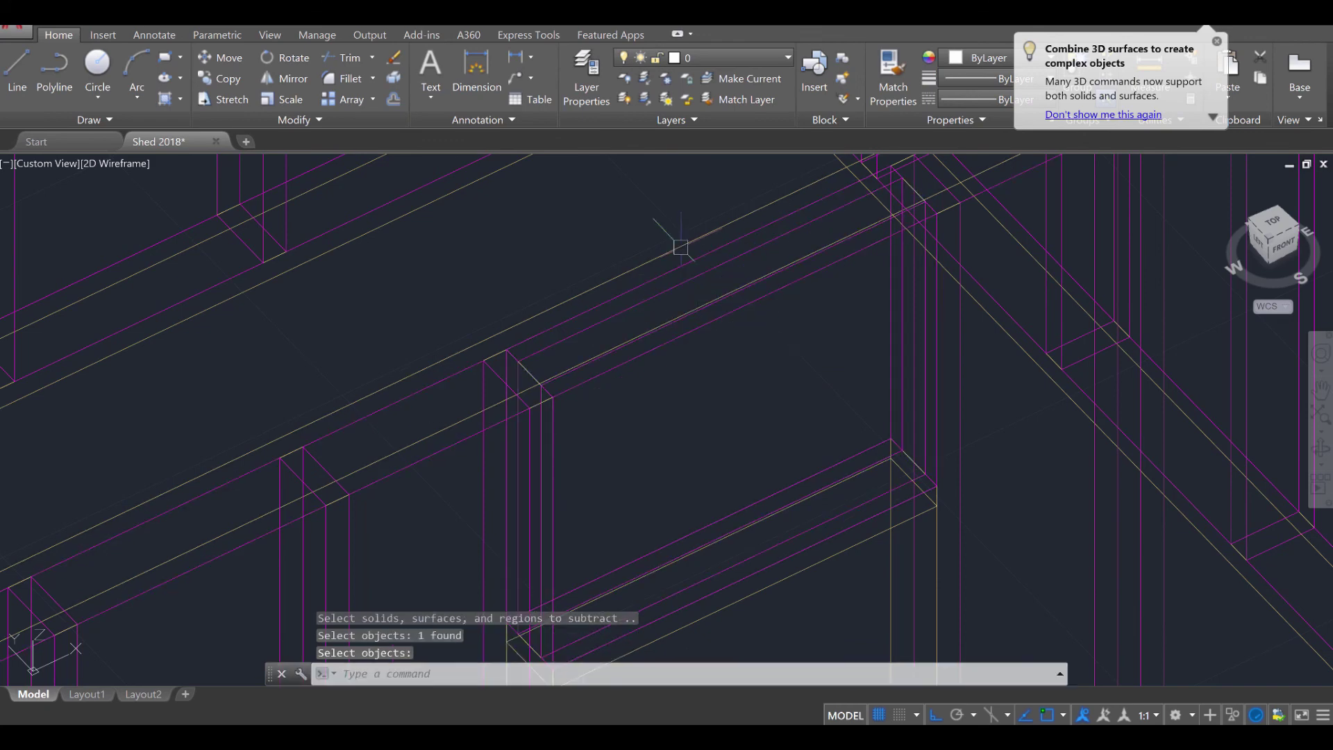
key(Escape)
key(Escape)
key(Escape)
Set the visual style to Shaded with the whole shed frame and its insulation in view
scroll(462, 333, up, 3)
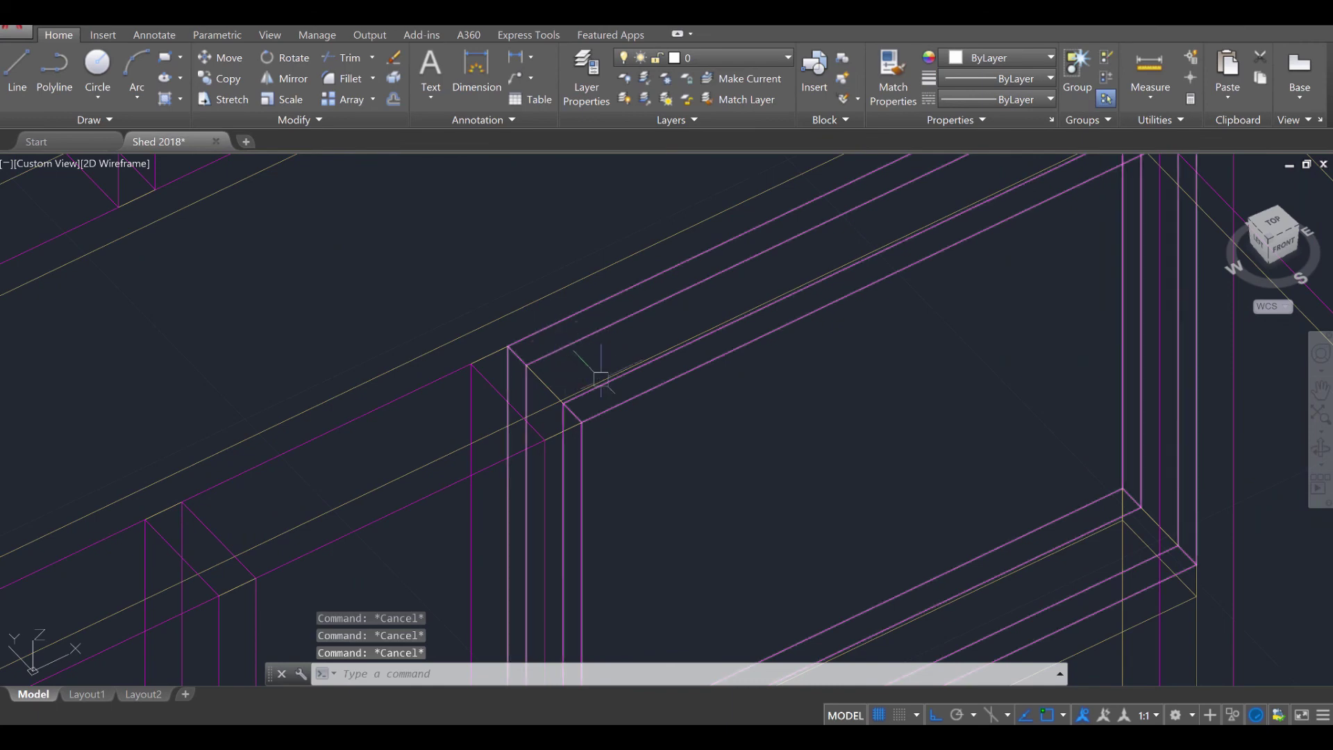
scroll(590, 347, down, 3)
scroll(595, 350, down, 6)
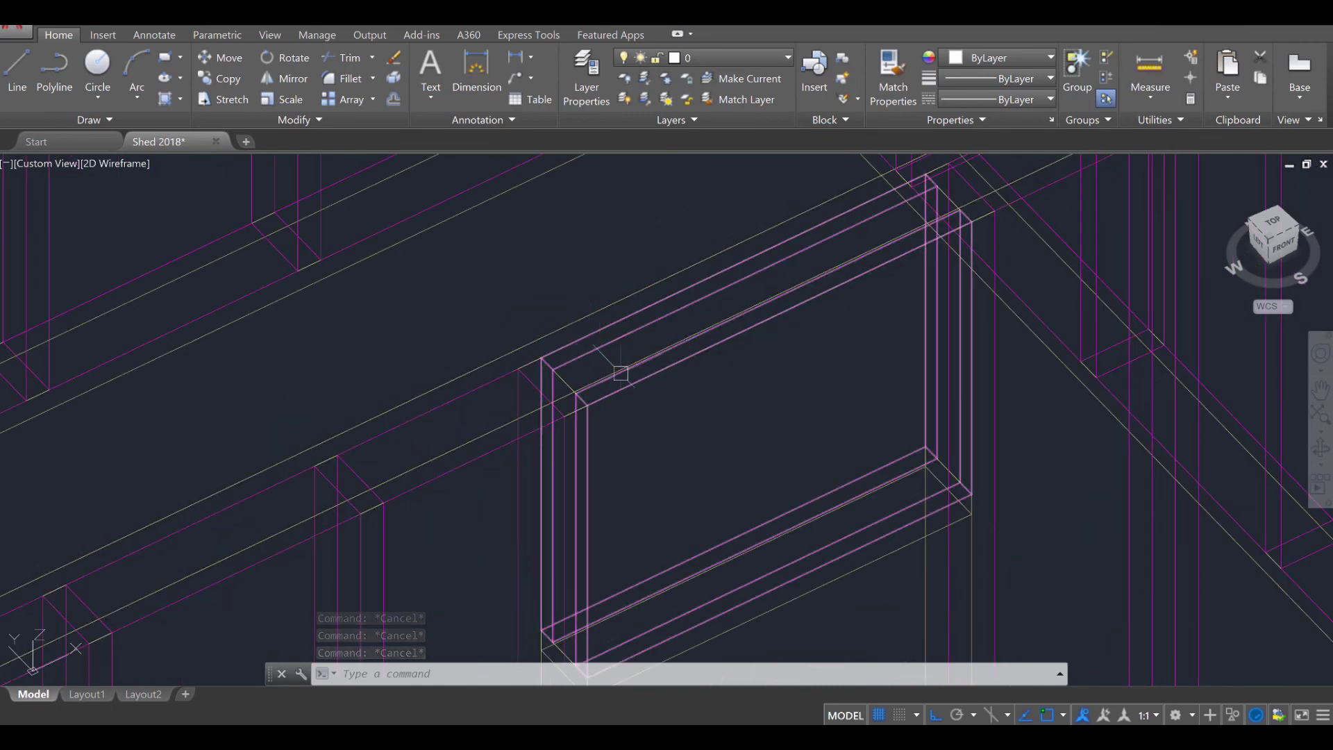
key(Escape)
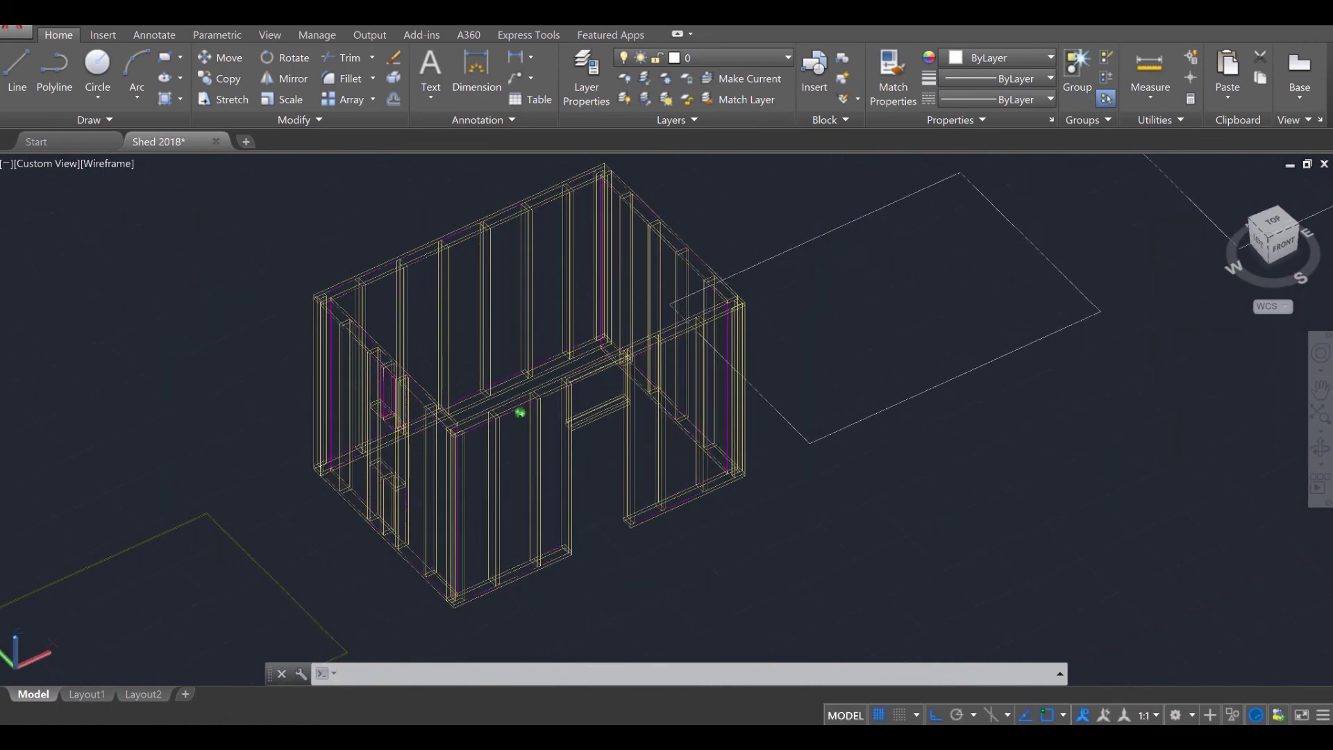
click(123, 165)
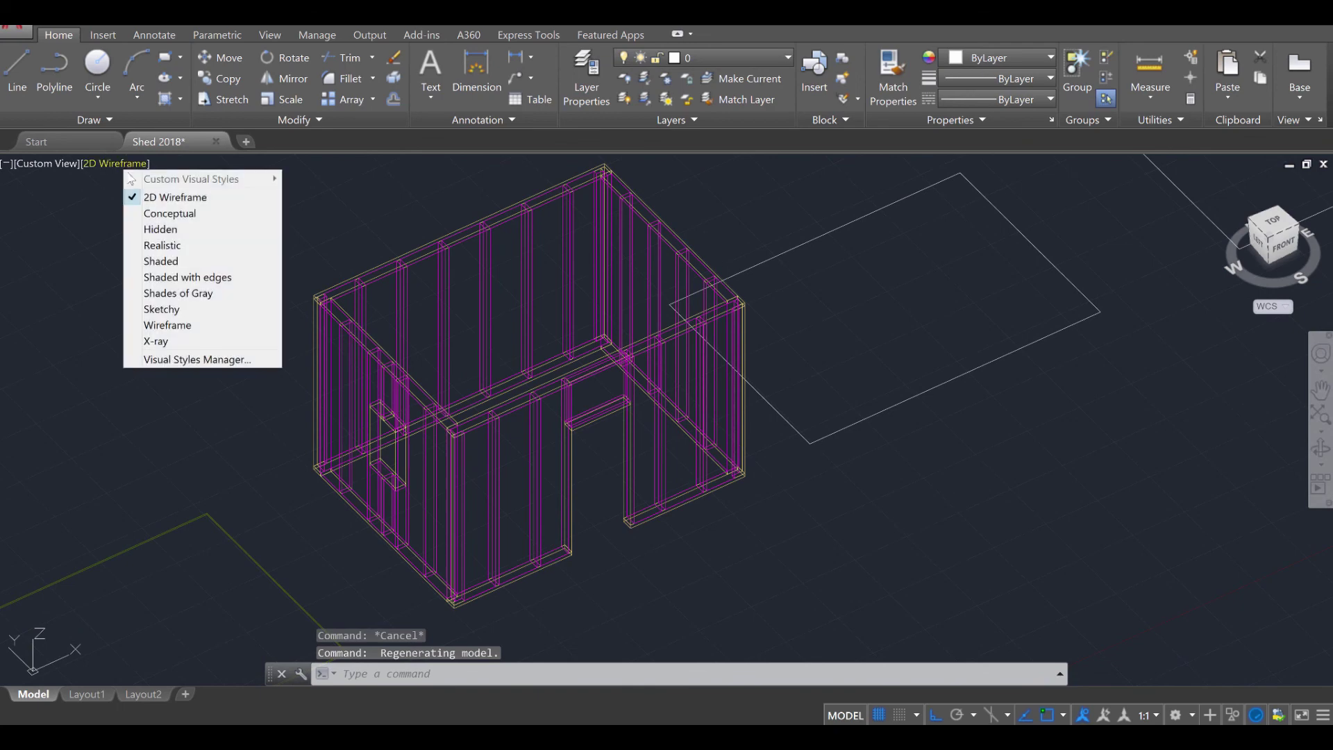
click(167, 261)
mouse_move(259, 299)
shift+middle_down()
mouse_move(292, 301)
mouse_move(269, 293)
mouse_move(281, 306)
shift+middle_up()
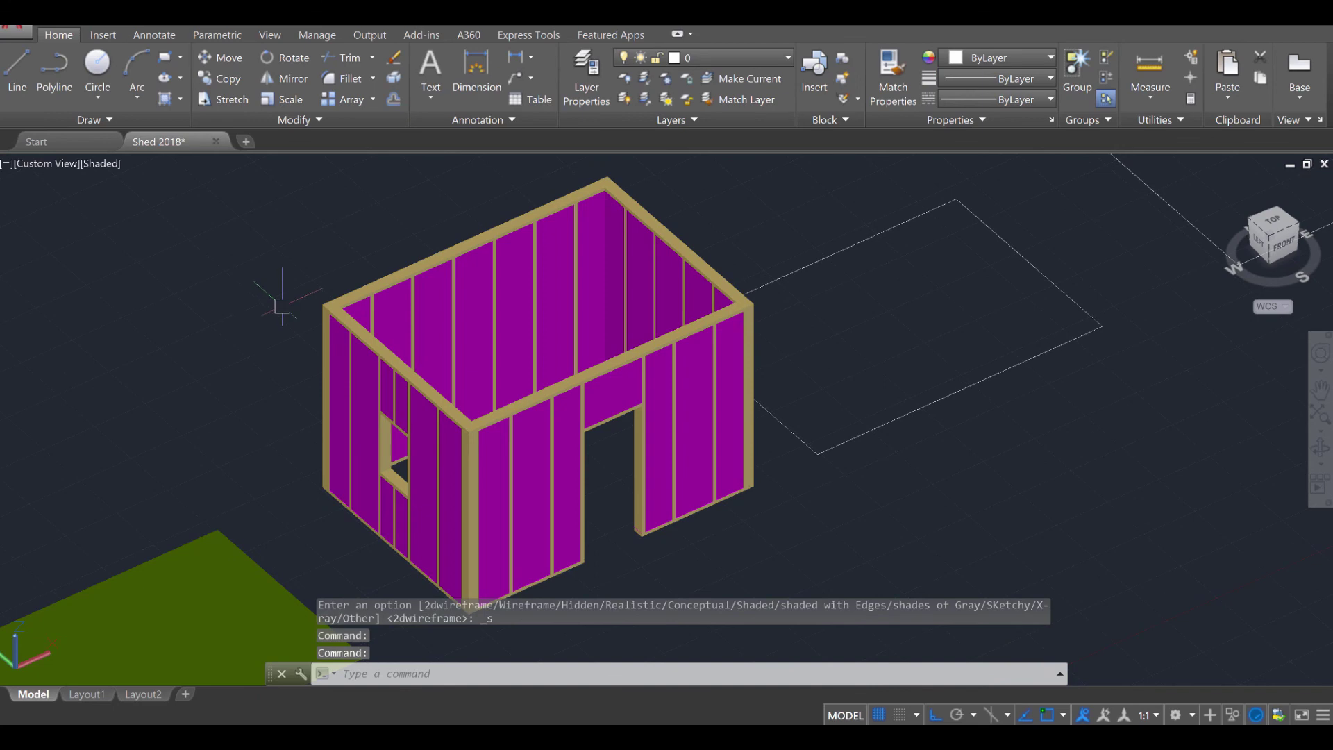